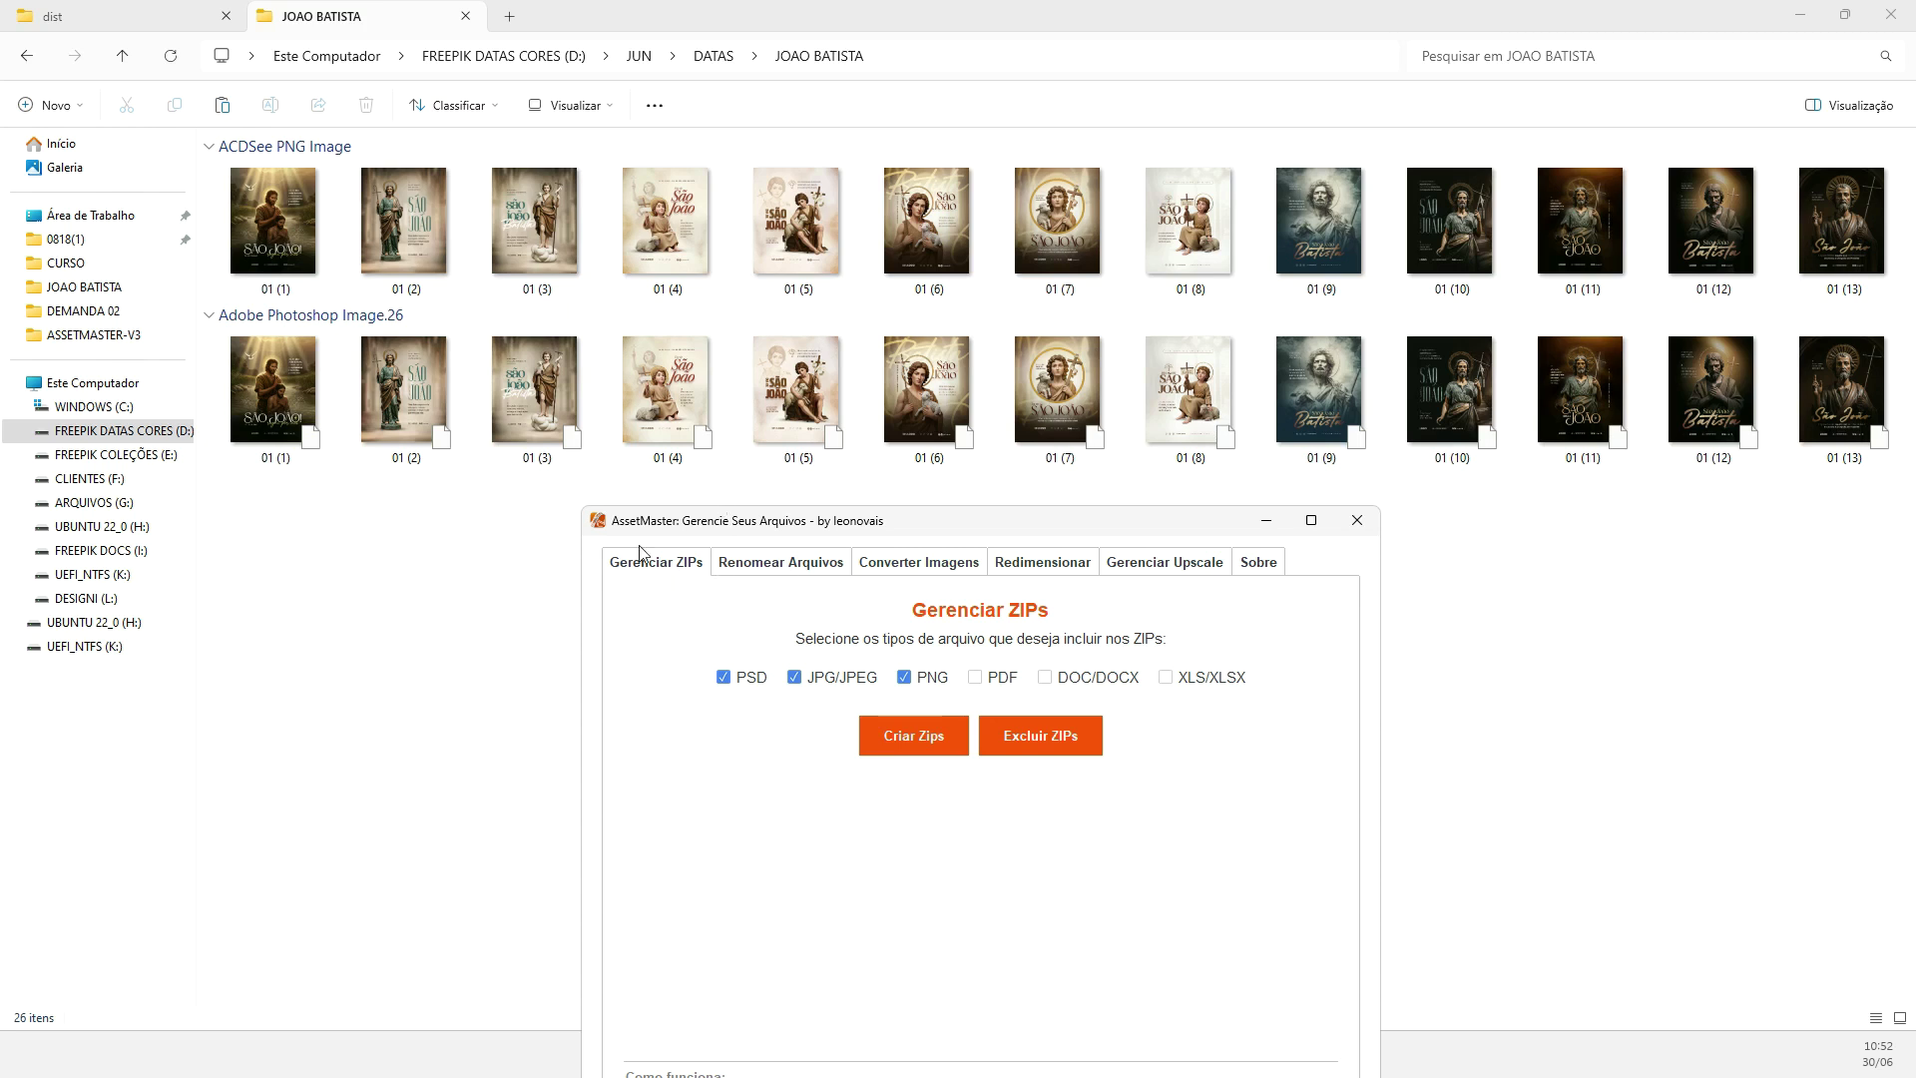
Look over the Renomear, Converter, Redimensionar and Gerenciar Upscale tools, ending on Gerenciar ZIPs
click(736, 561)
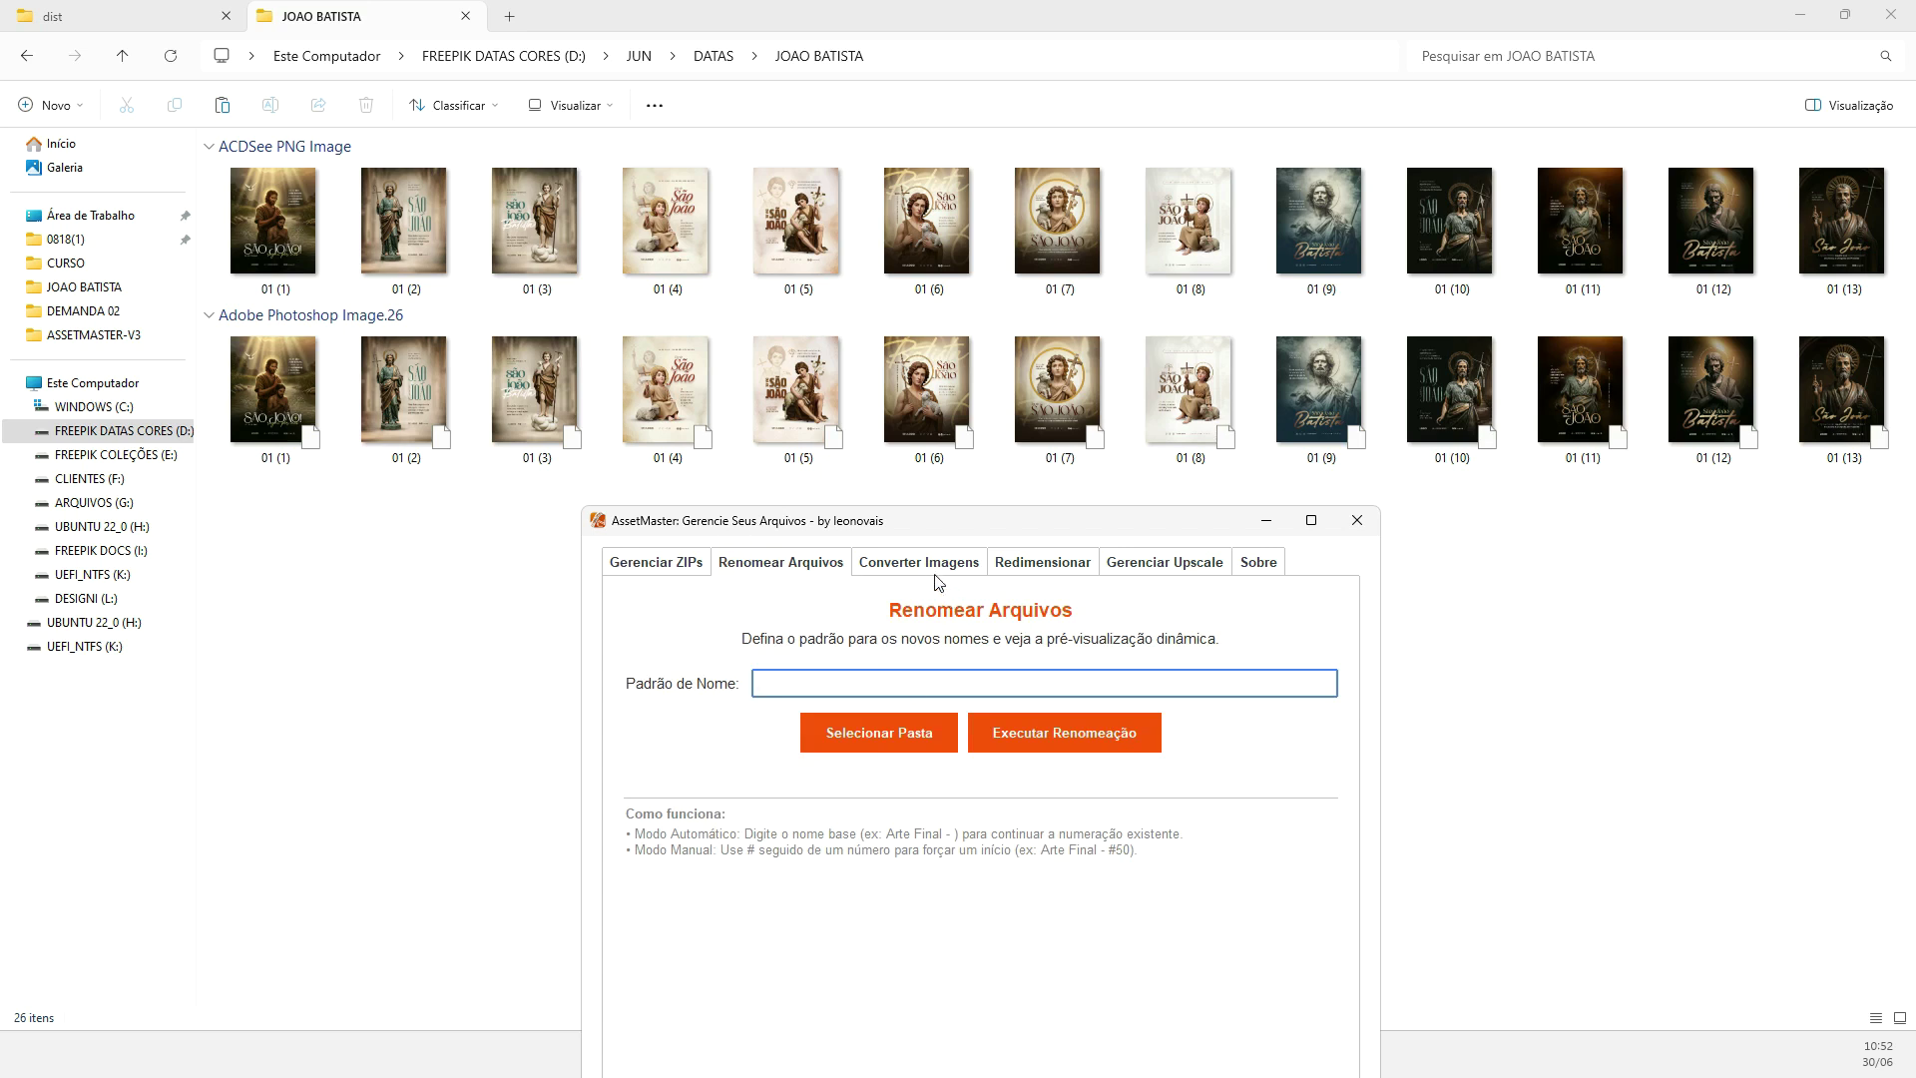
click(904, 567)
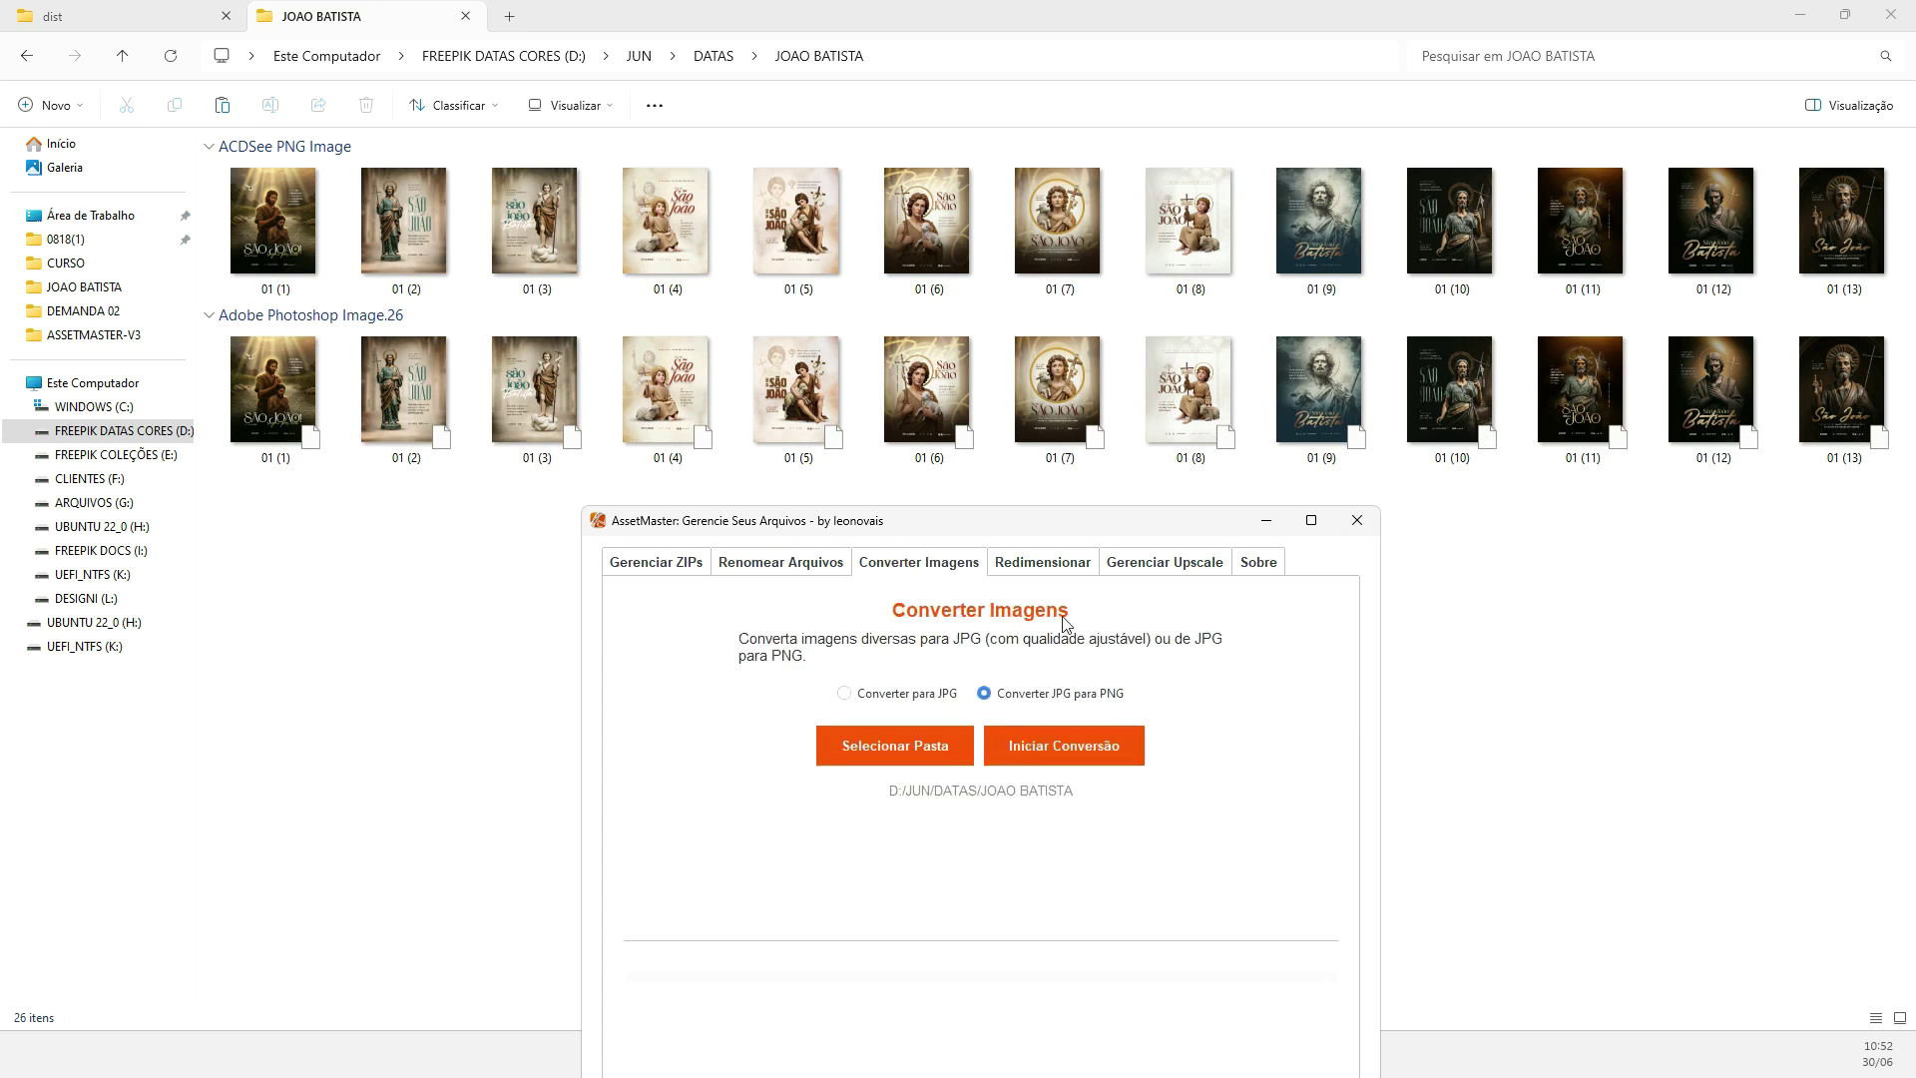
click(1036, 565)
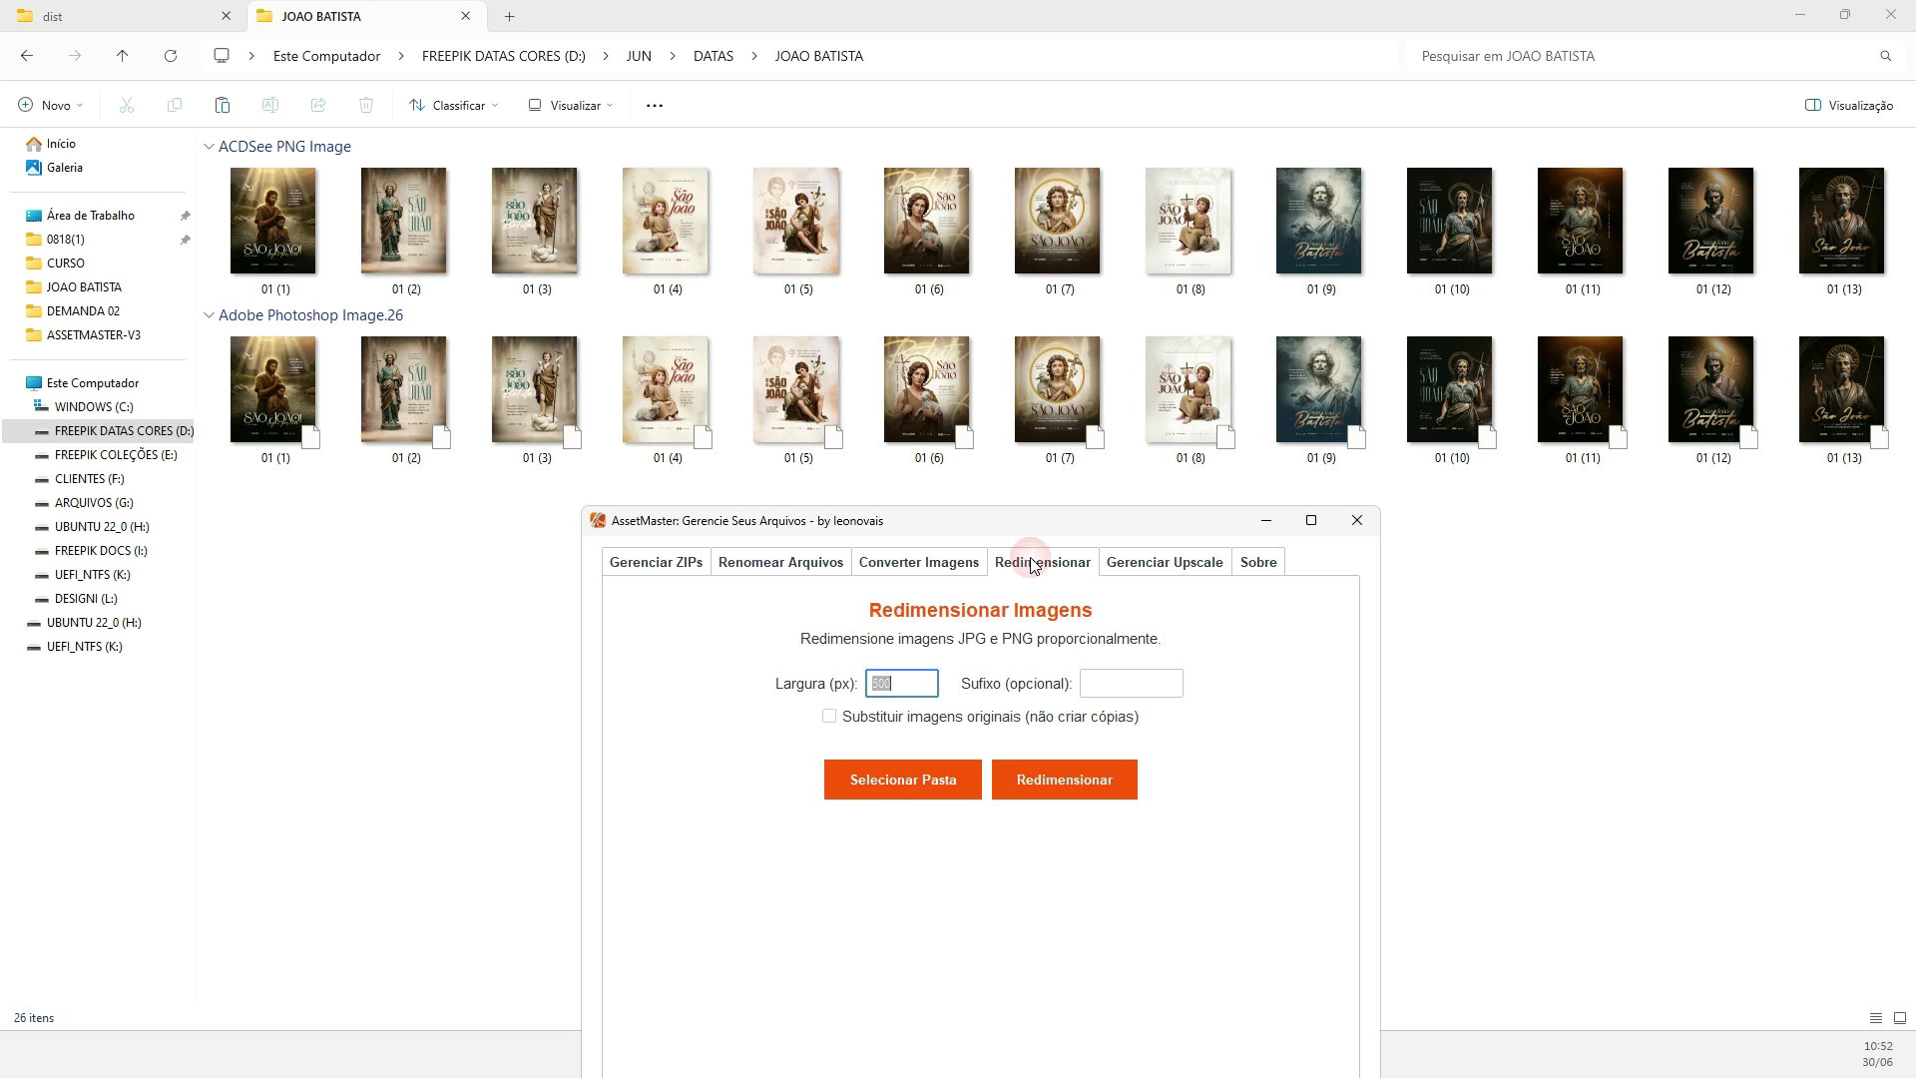
click(1145, 561)
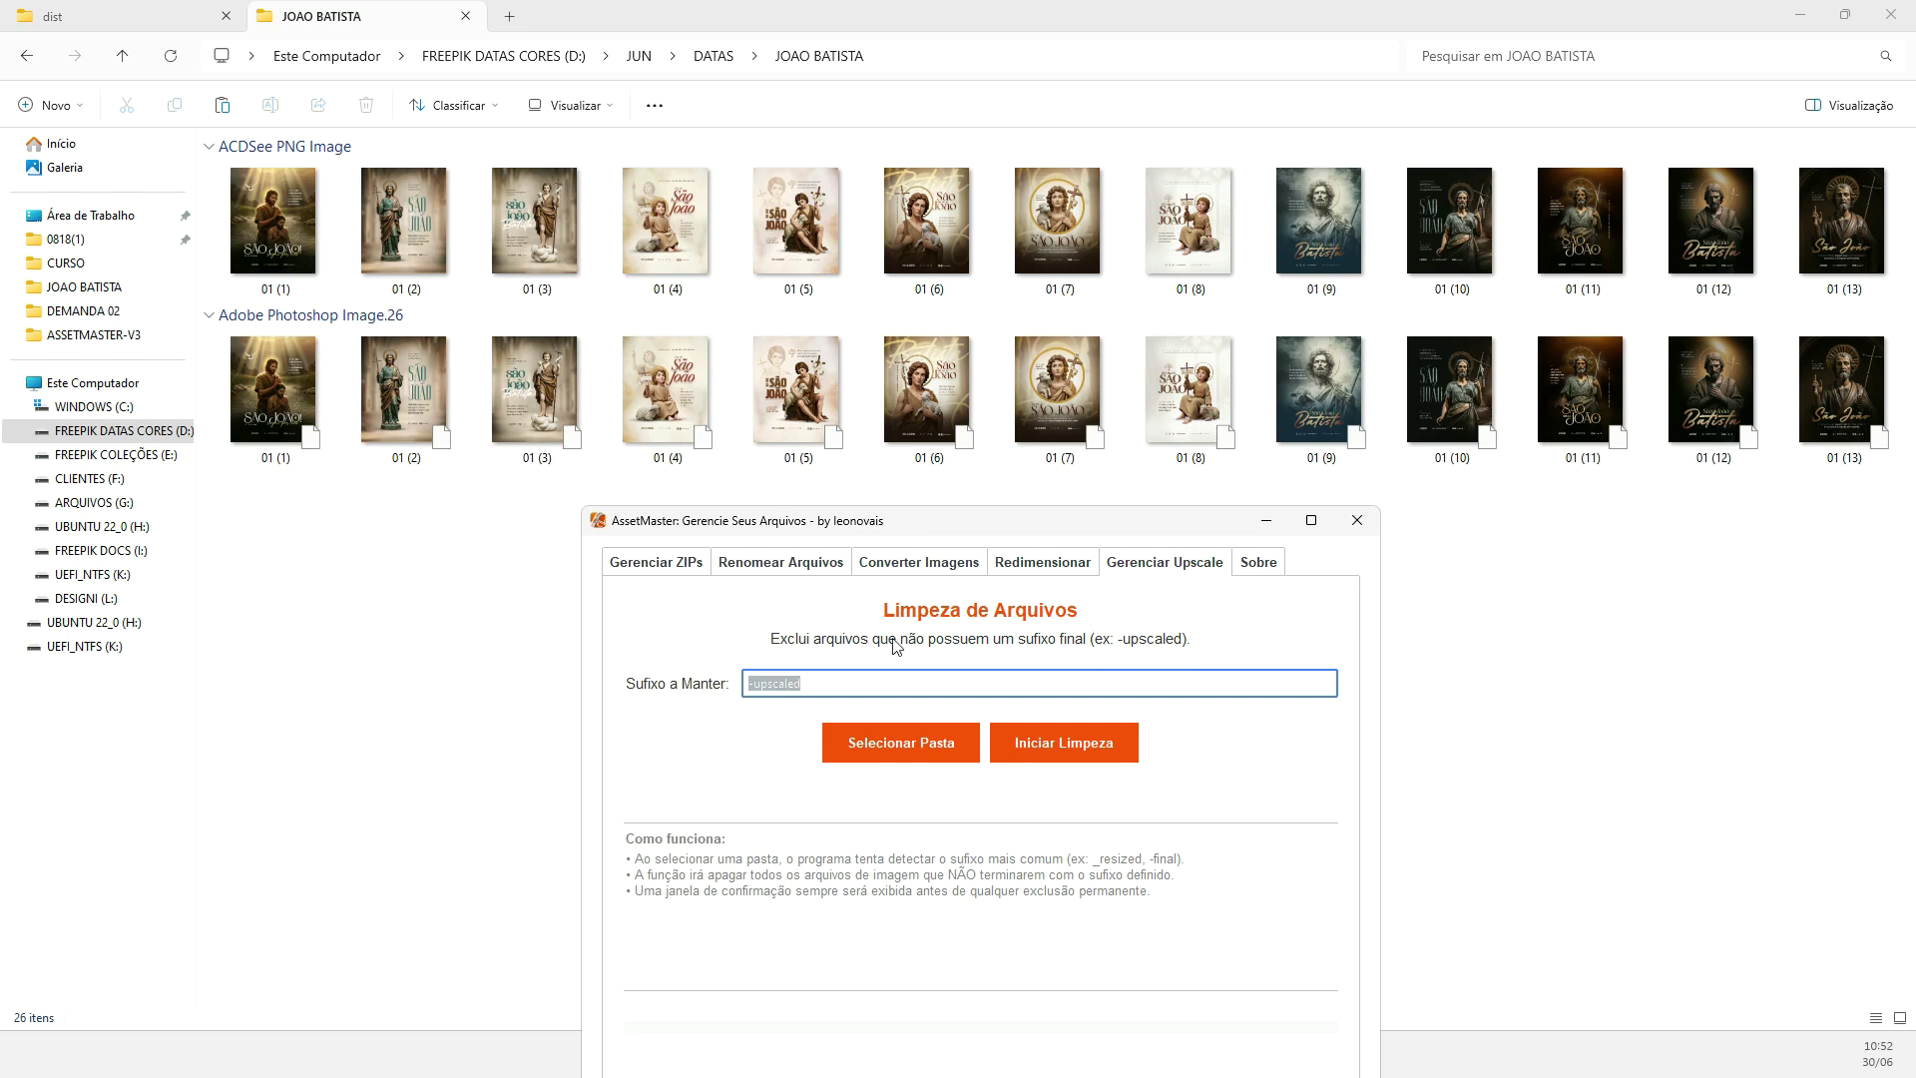
click(646, 567)
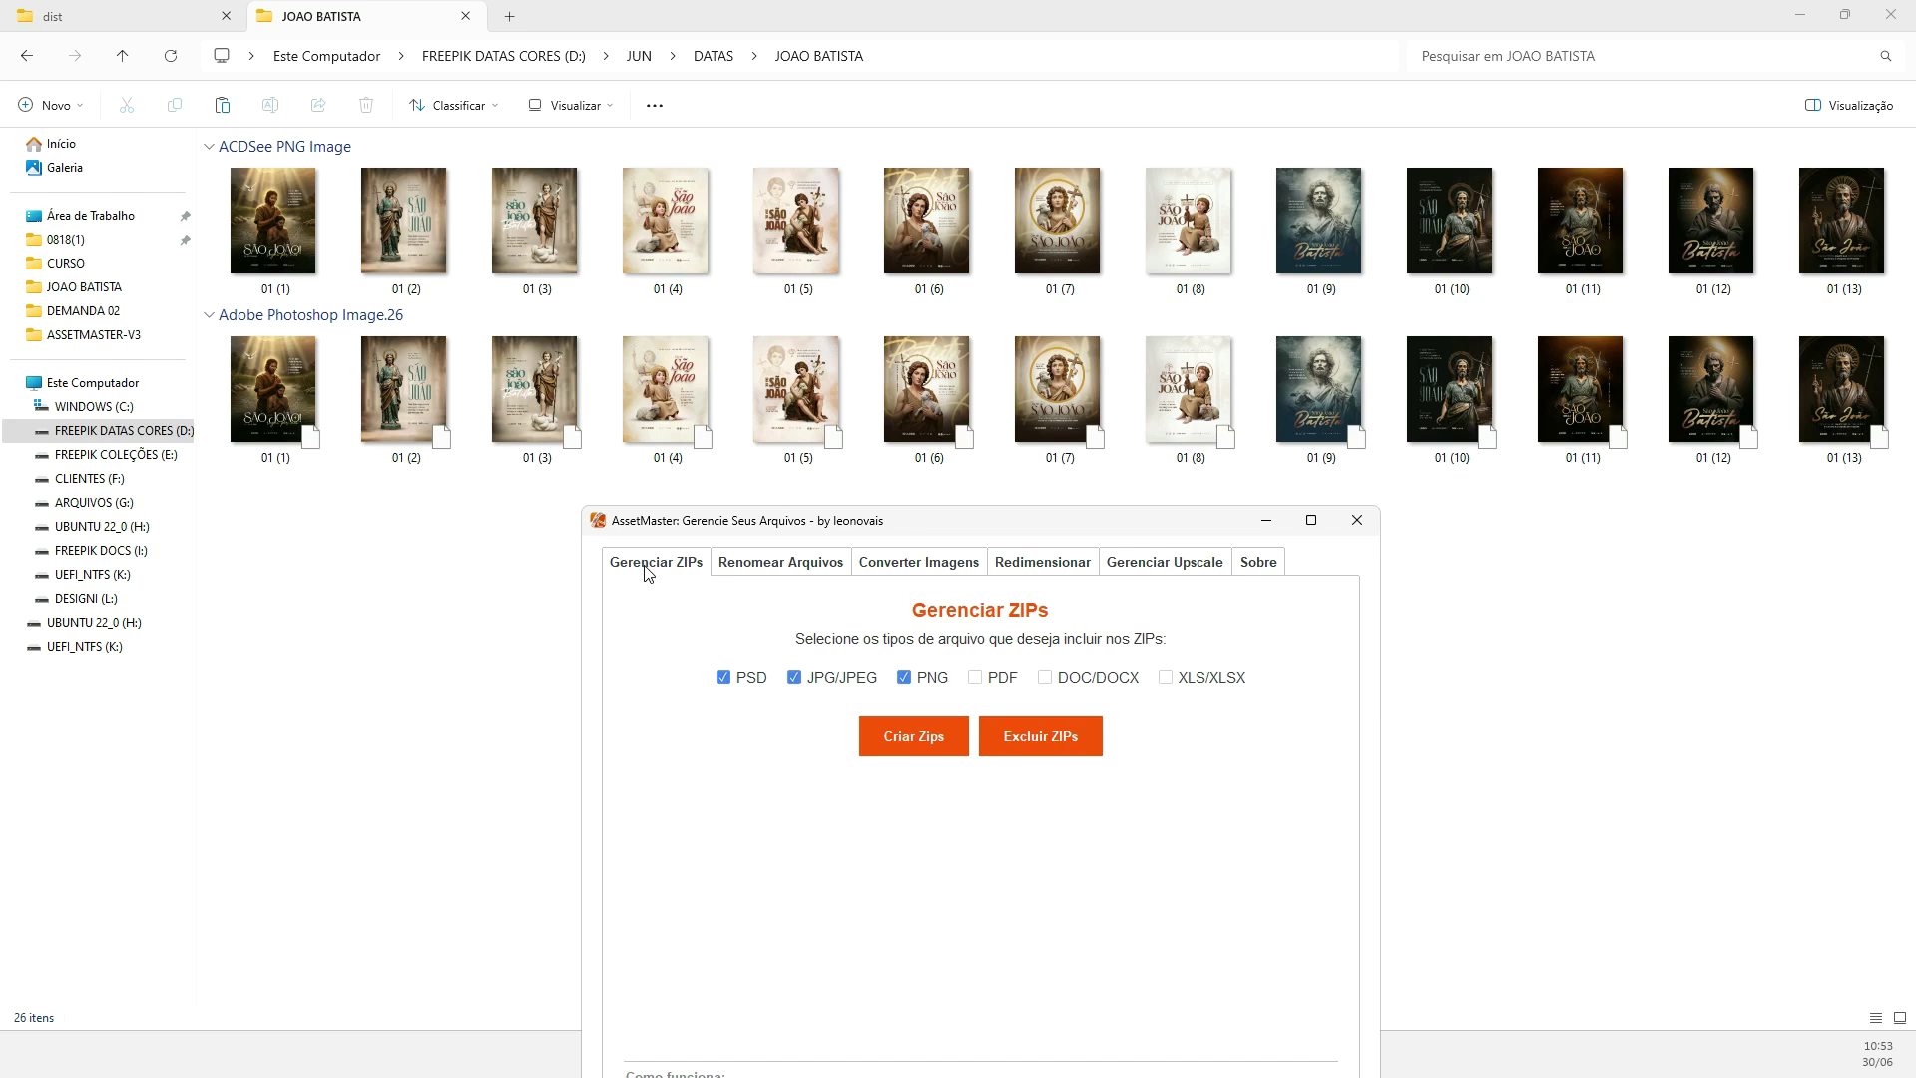
Bring the JOAO BATISTA poster folder forward and try marquee selections over the posters
click(525, 593)
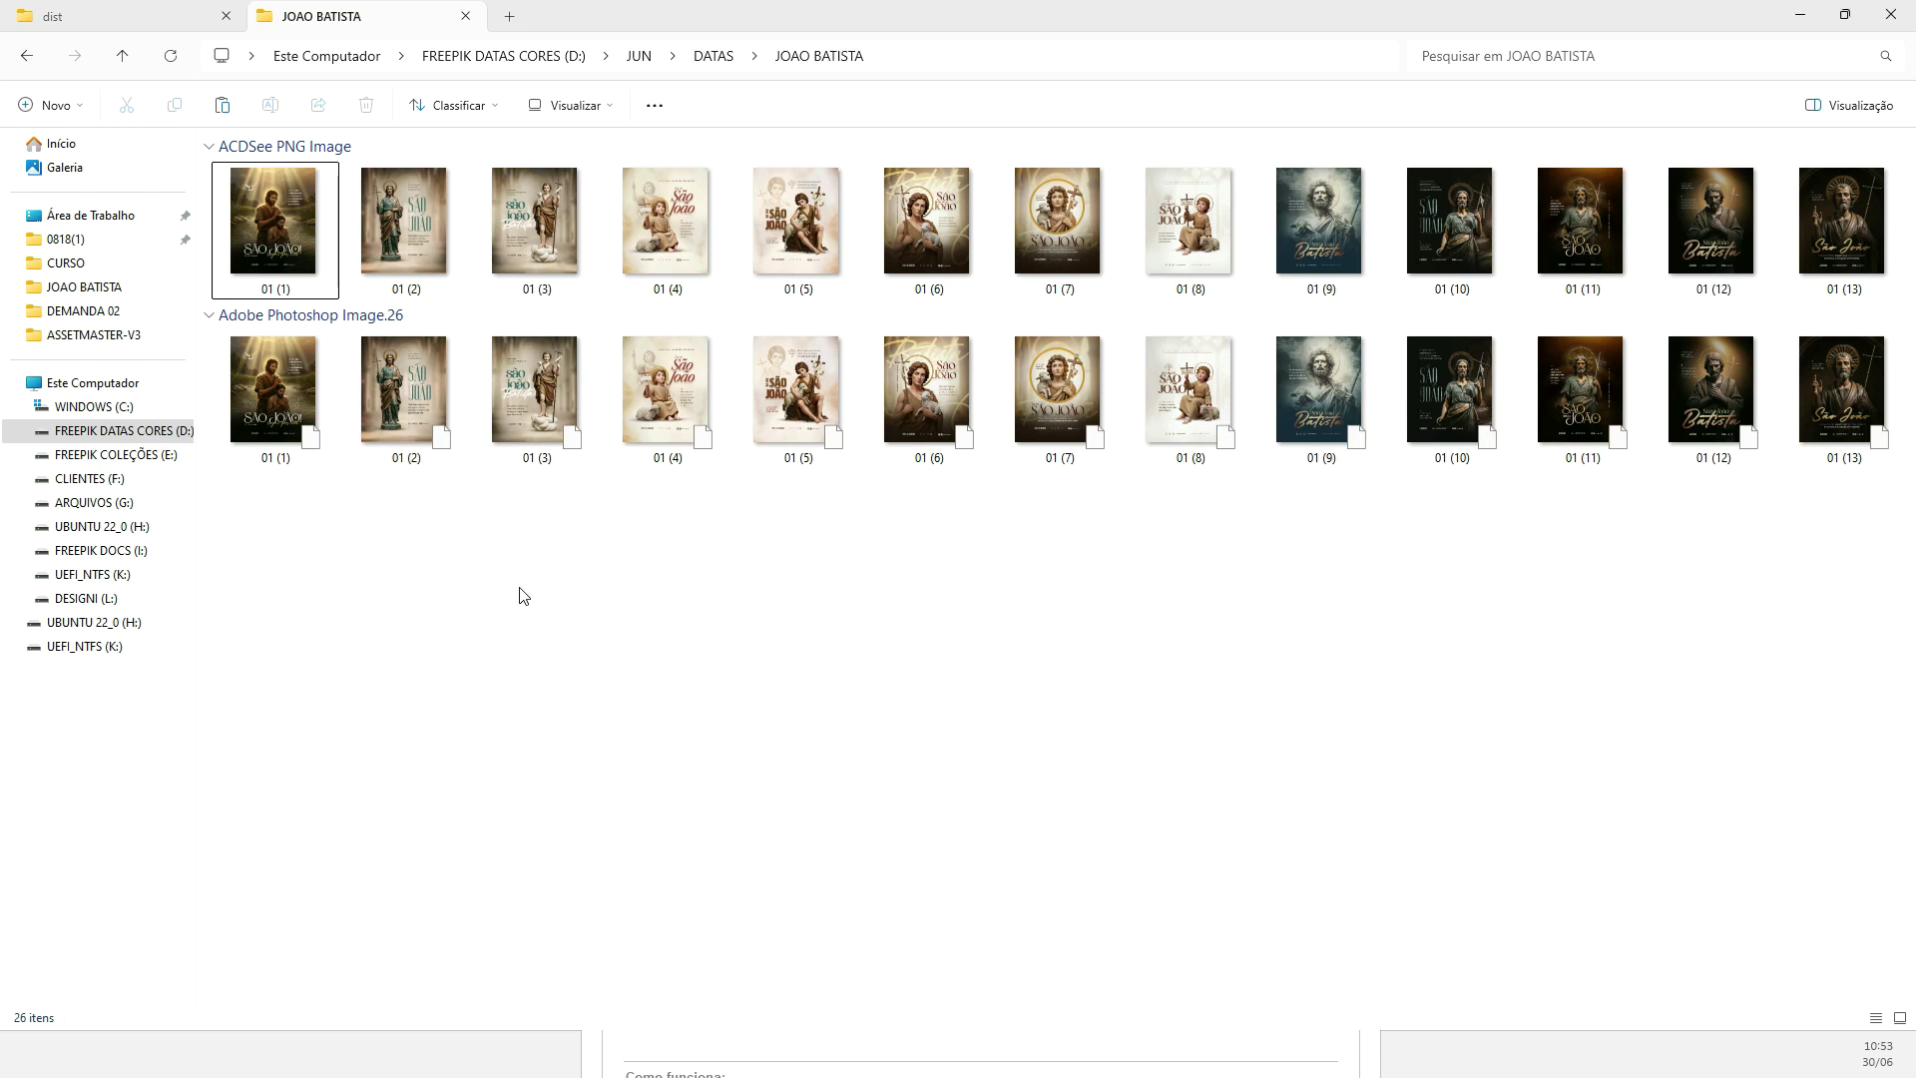
drag(276, 572, 1787, 739)
drag(1855, 579, 303, 174)
click(387, 620)
Select both the PNG and Photoshop files of poster 01 (1) together
click(240, 267)
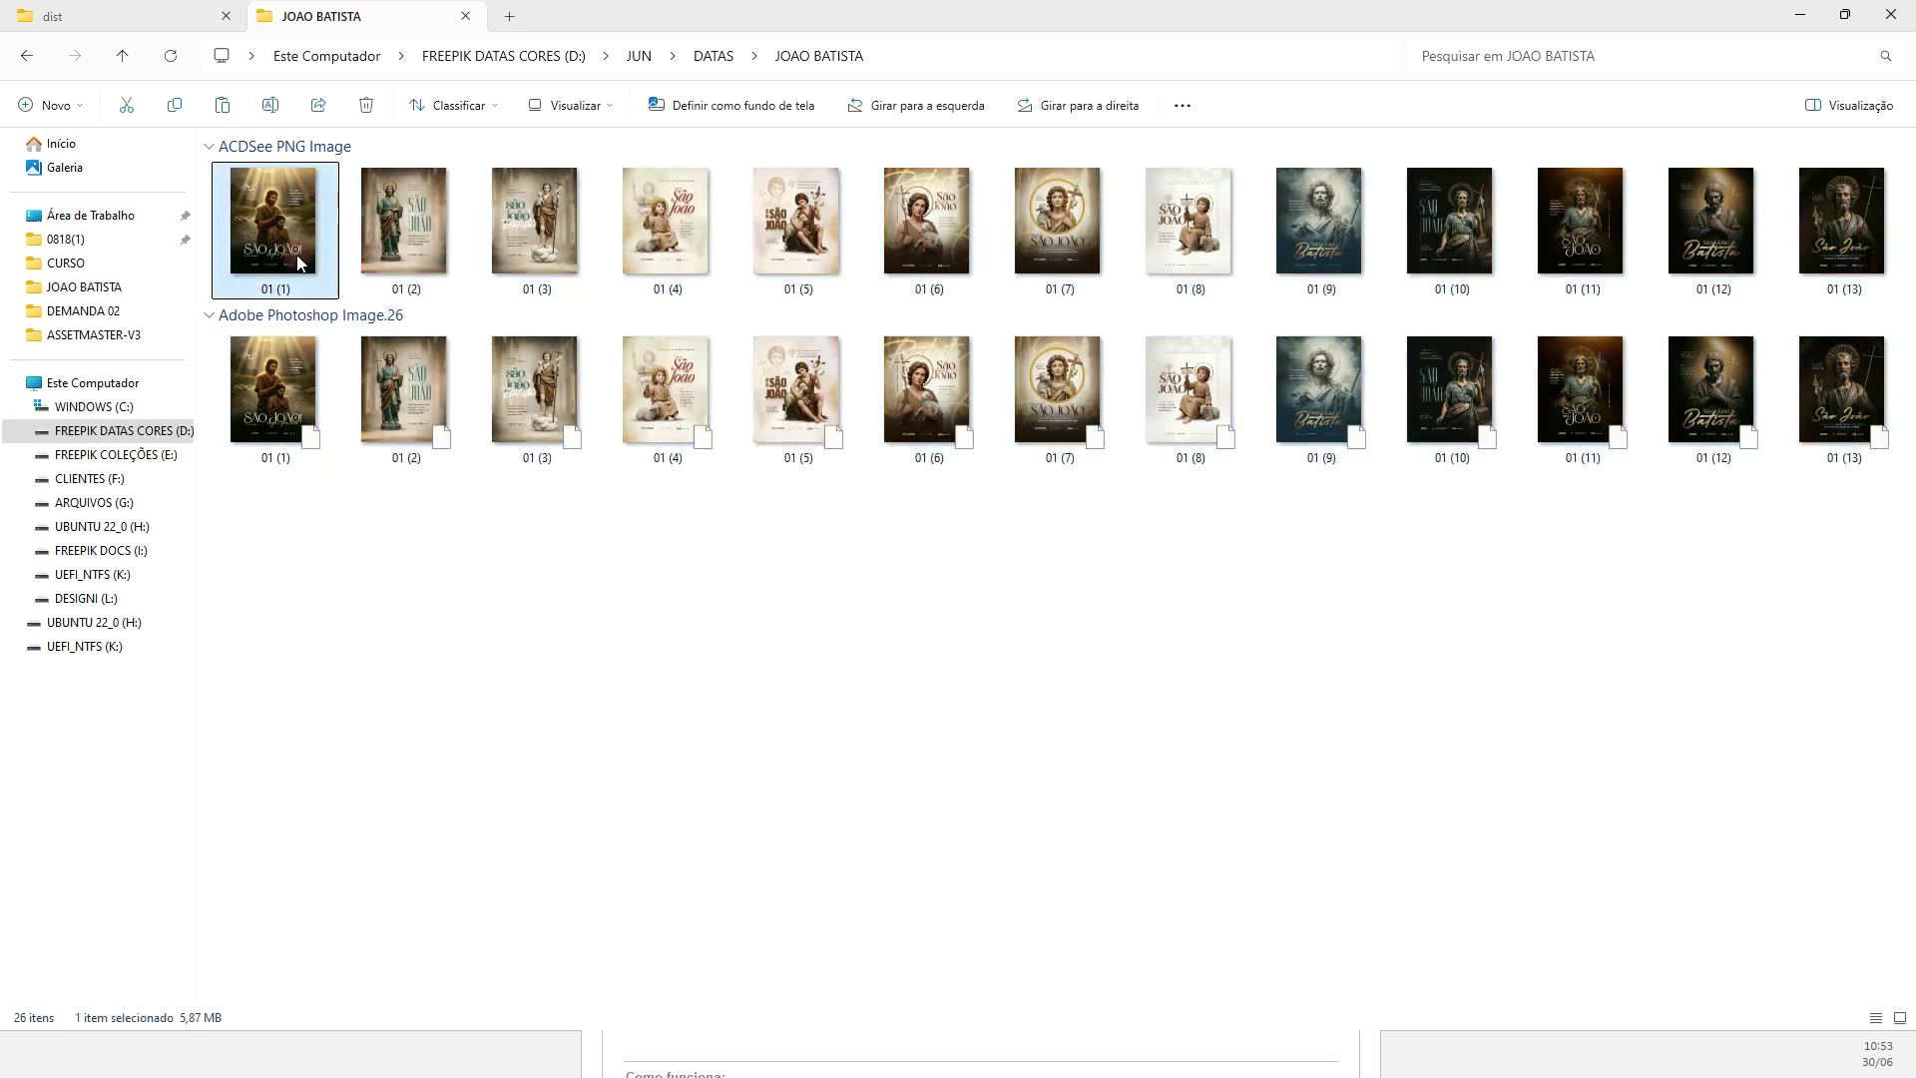
click(264, 399)
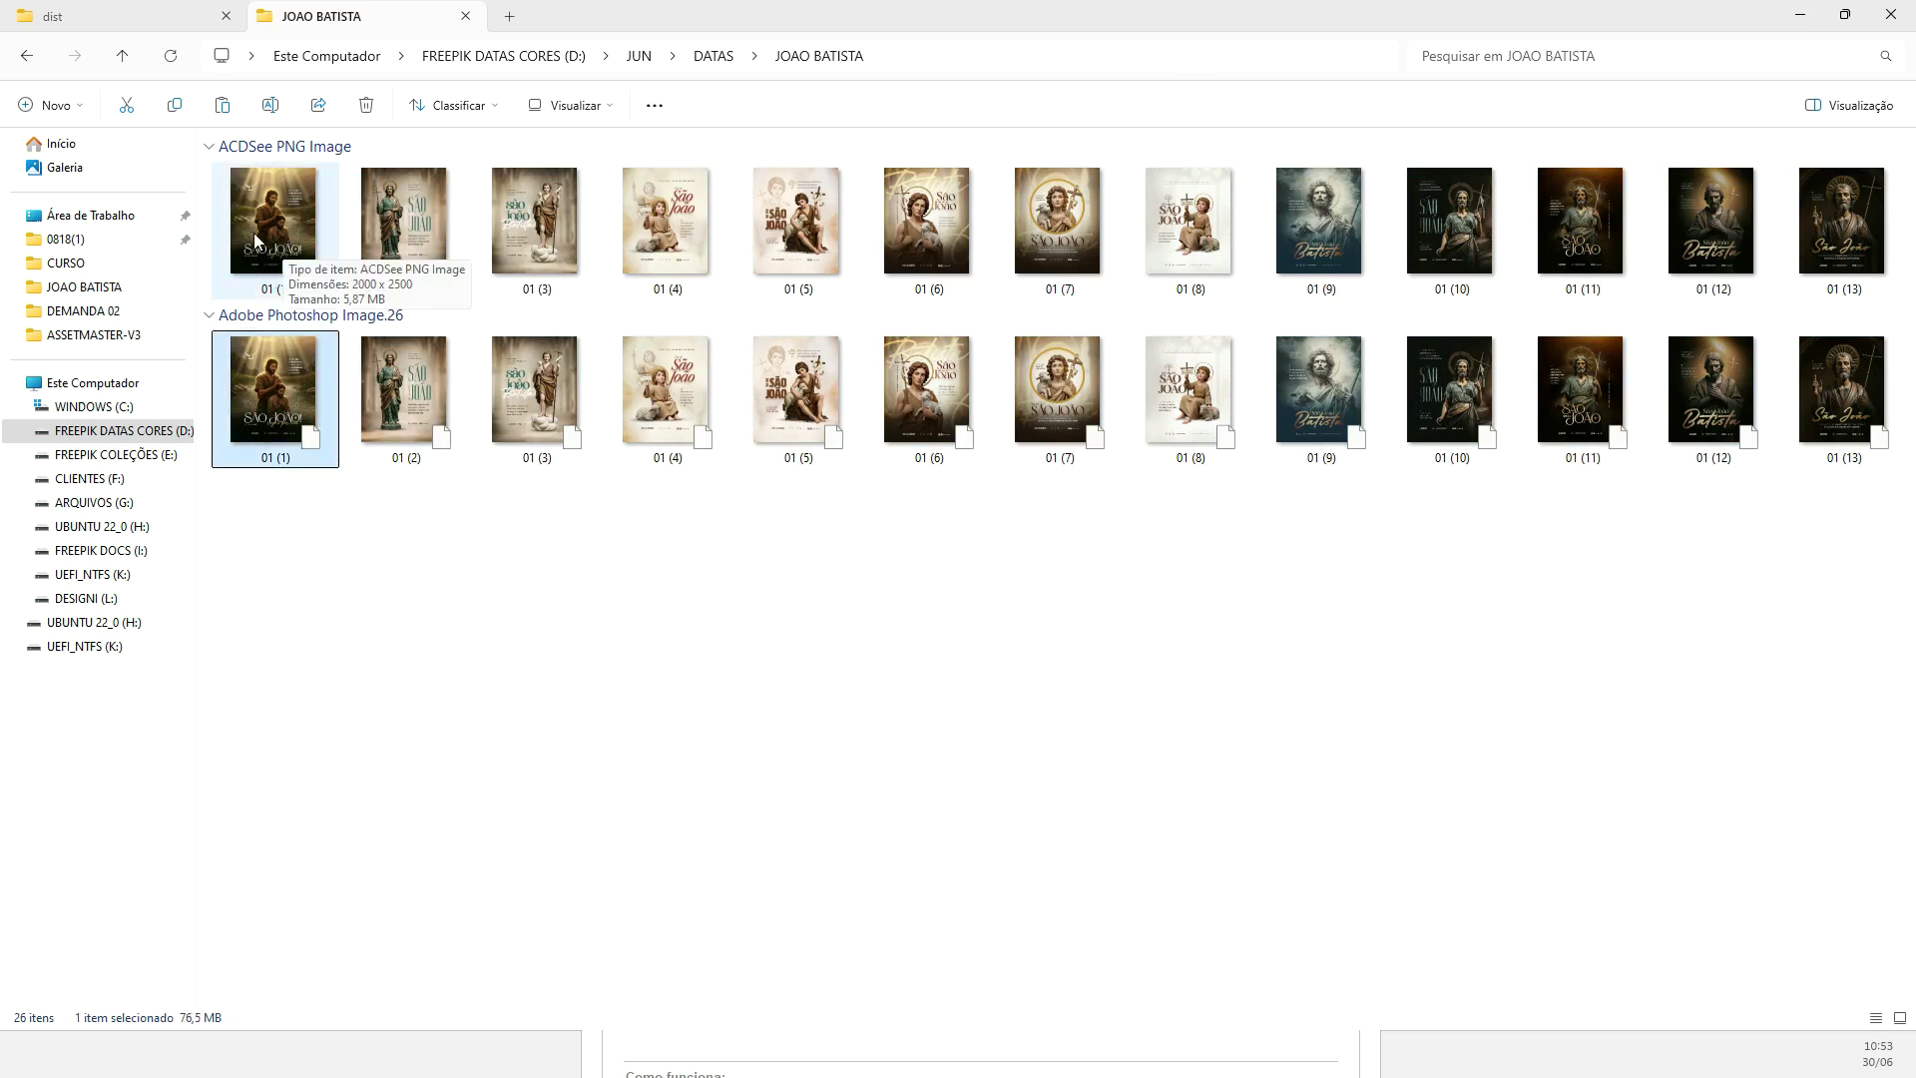
click(550, 685)
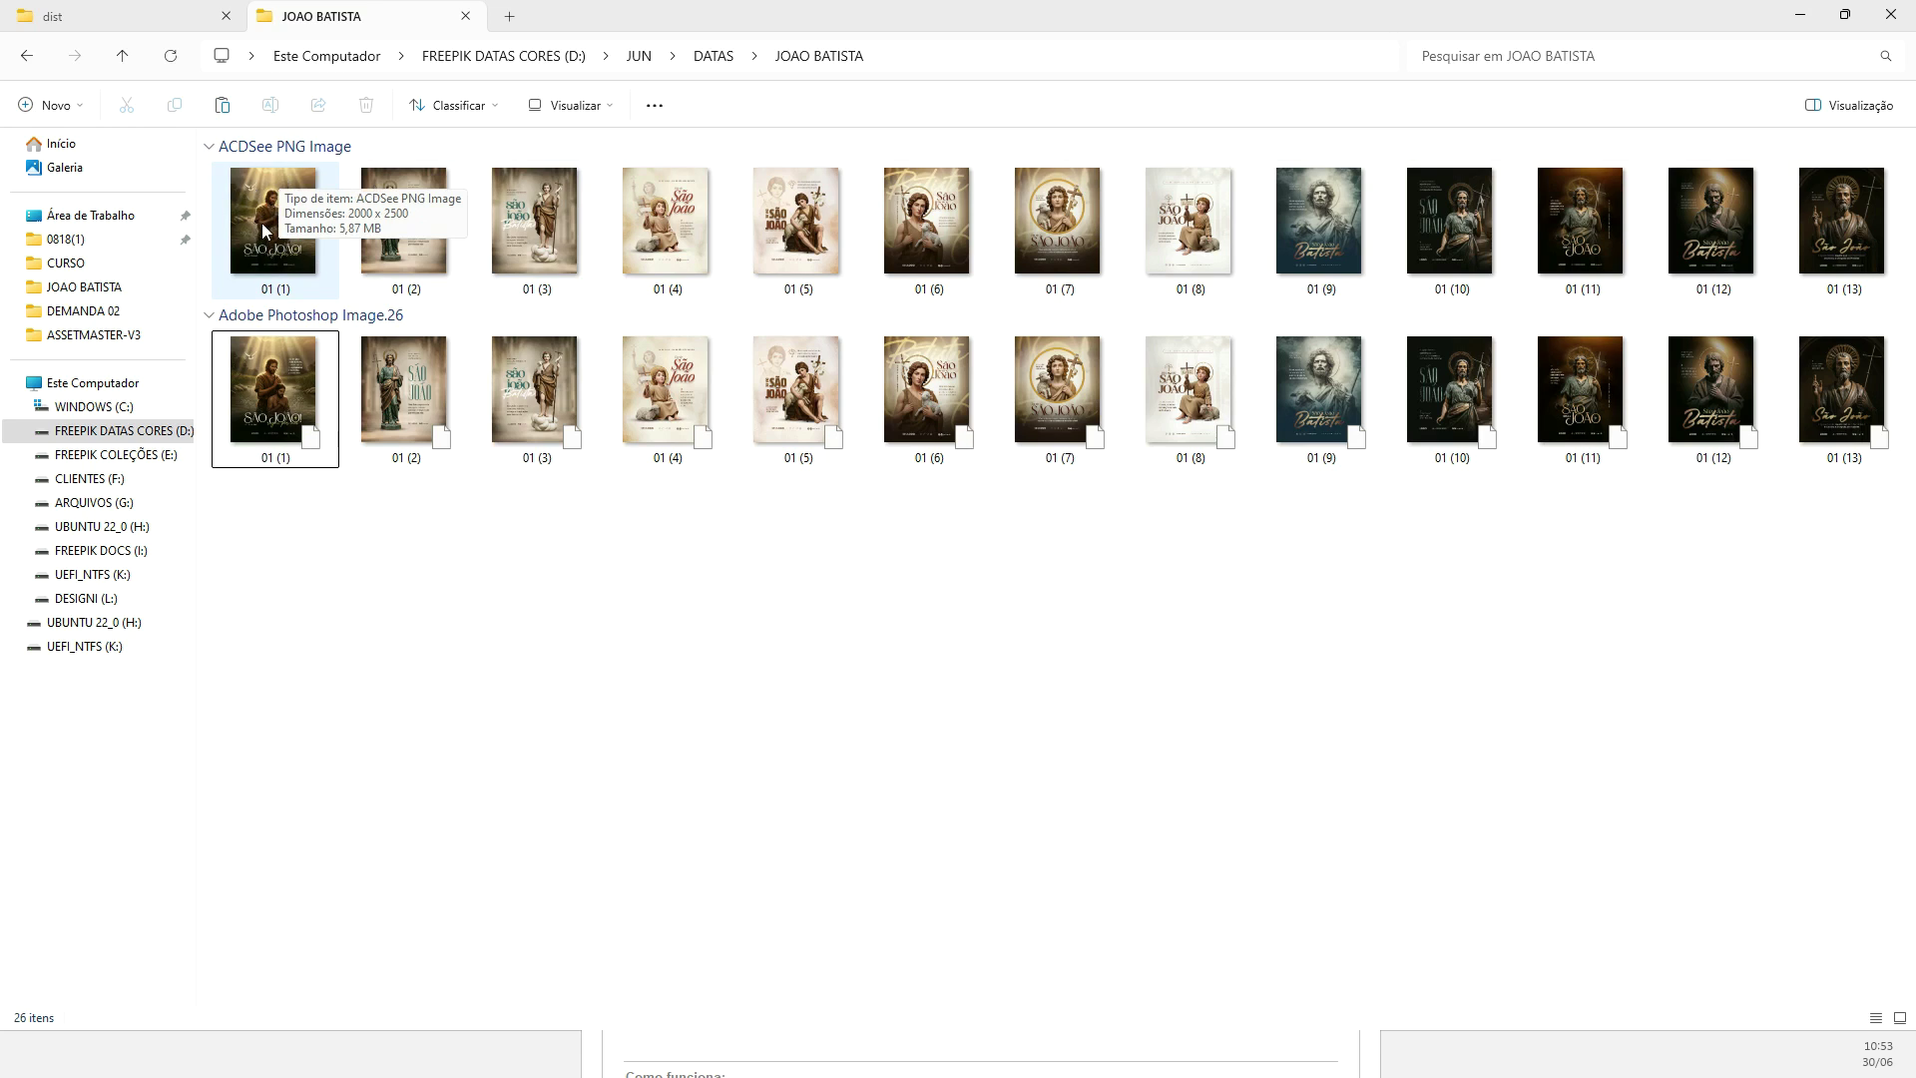
drag(282, 551, 237, 230)
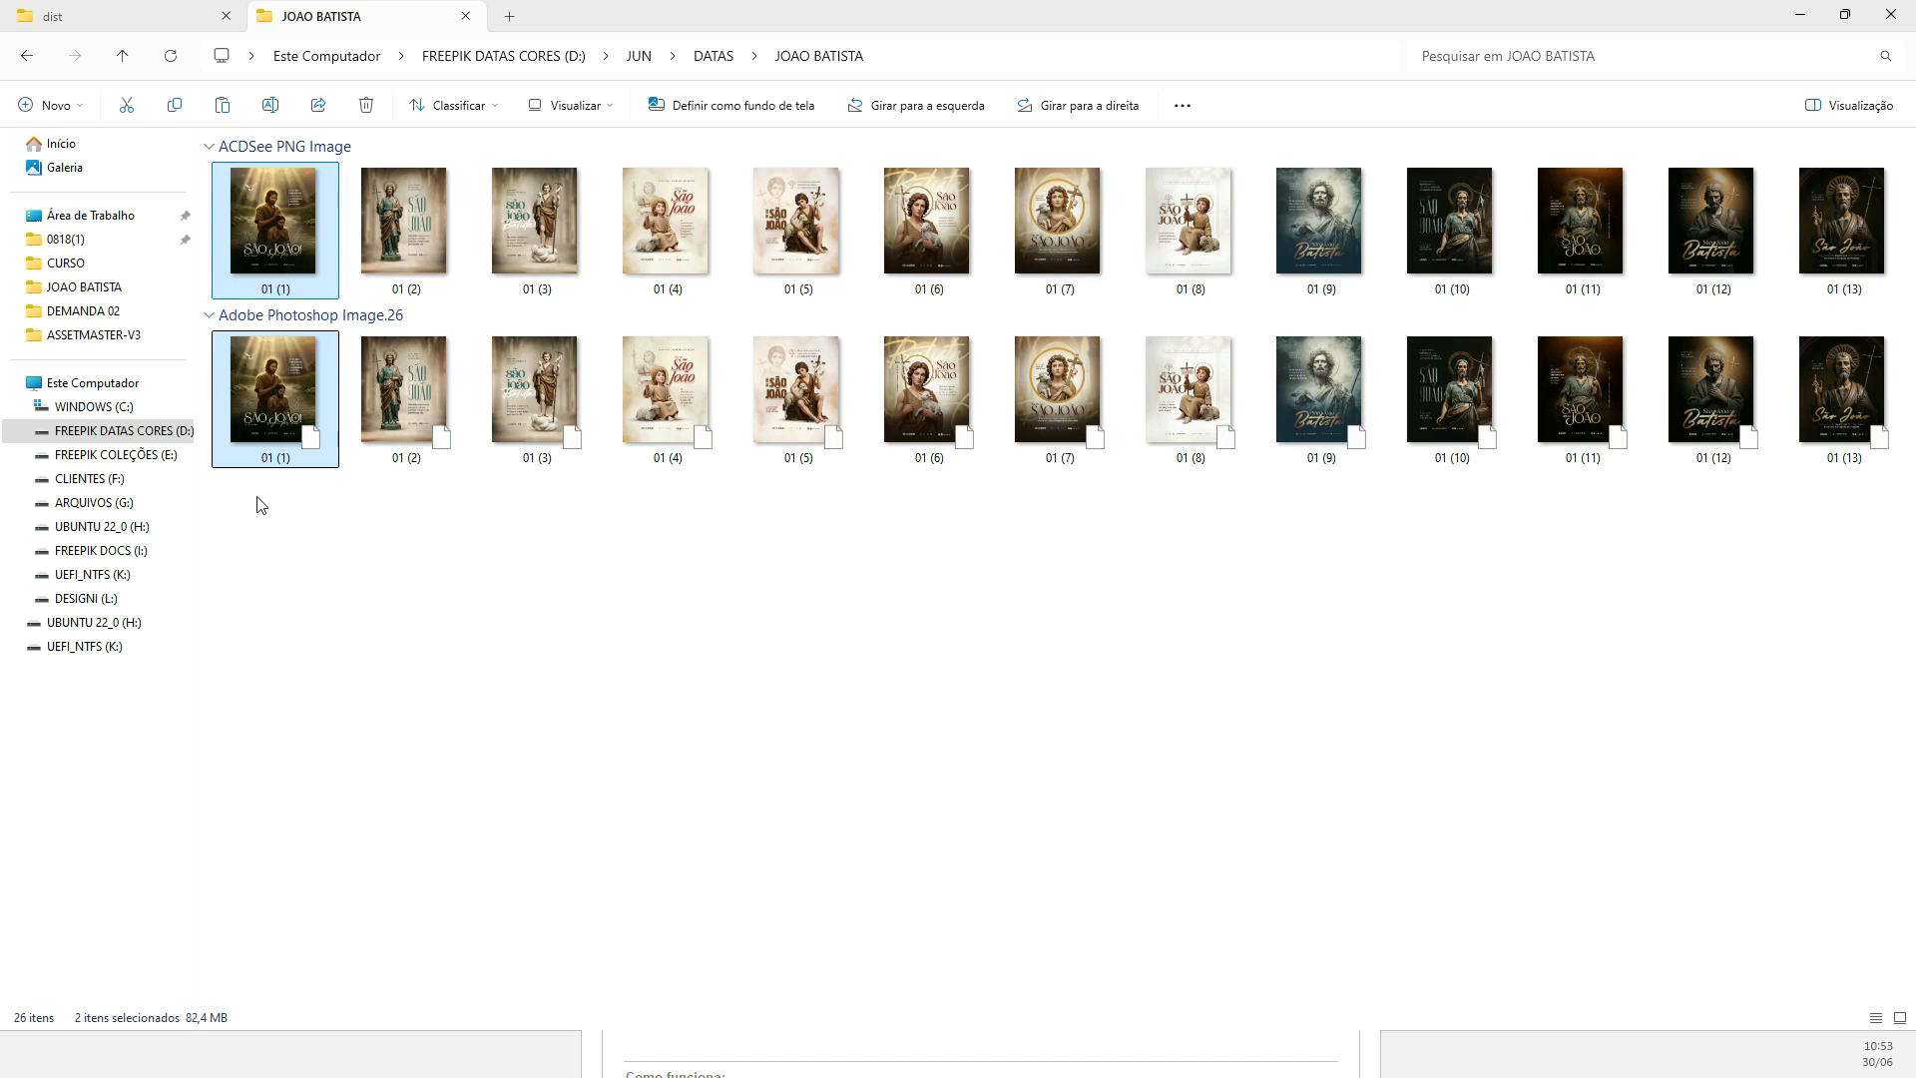
drag(280, 545, 264, 240)
right_click(264, 239)
mouse_move(431, 533)
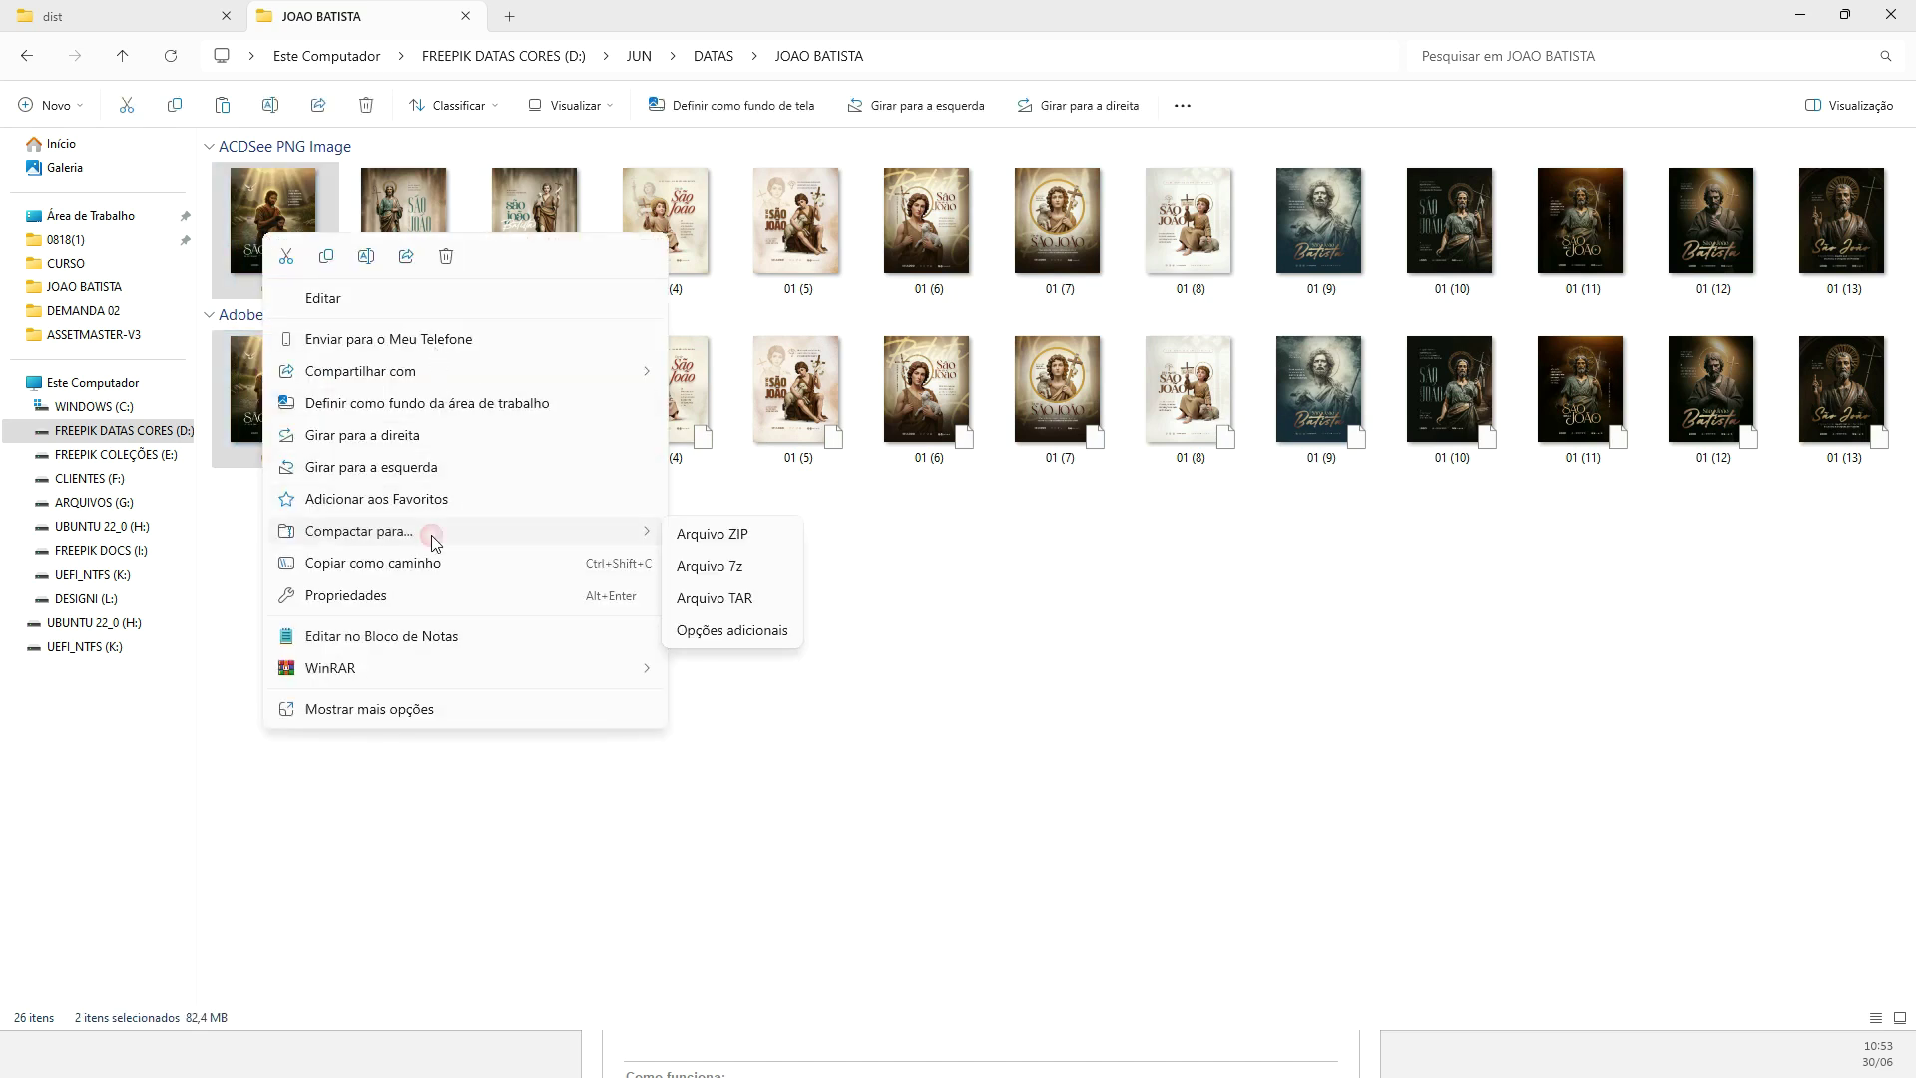
click(729, 542)
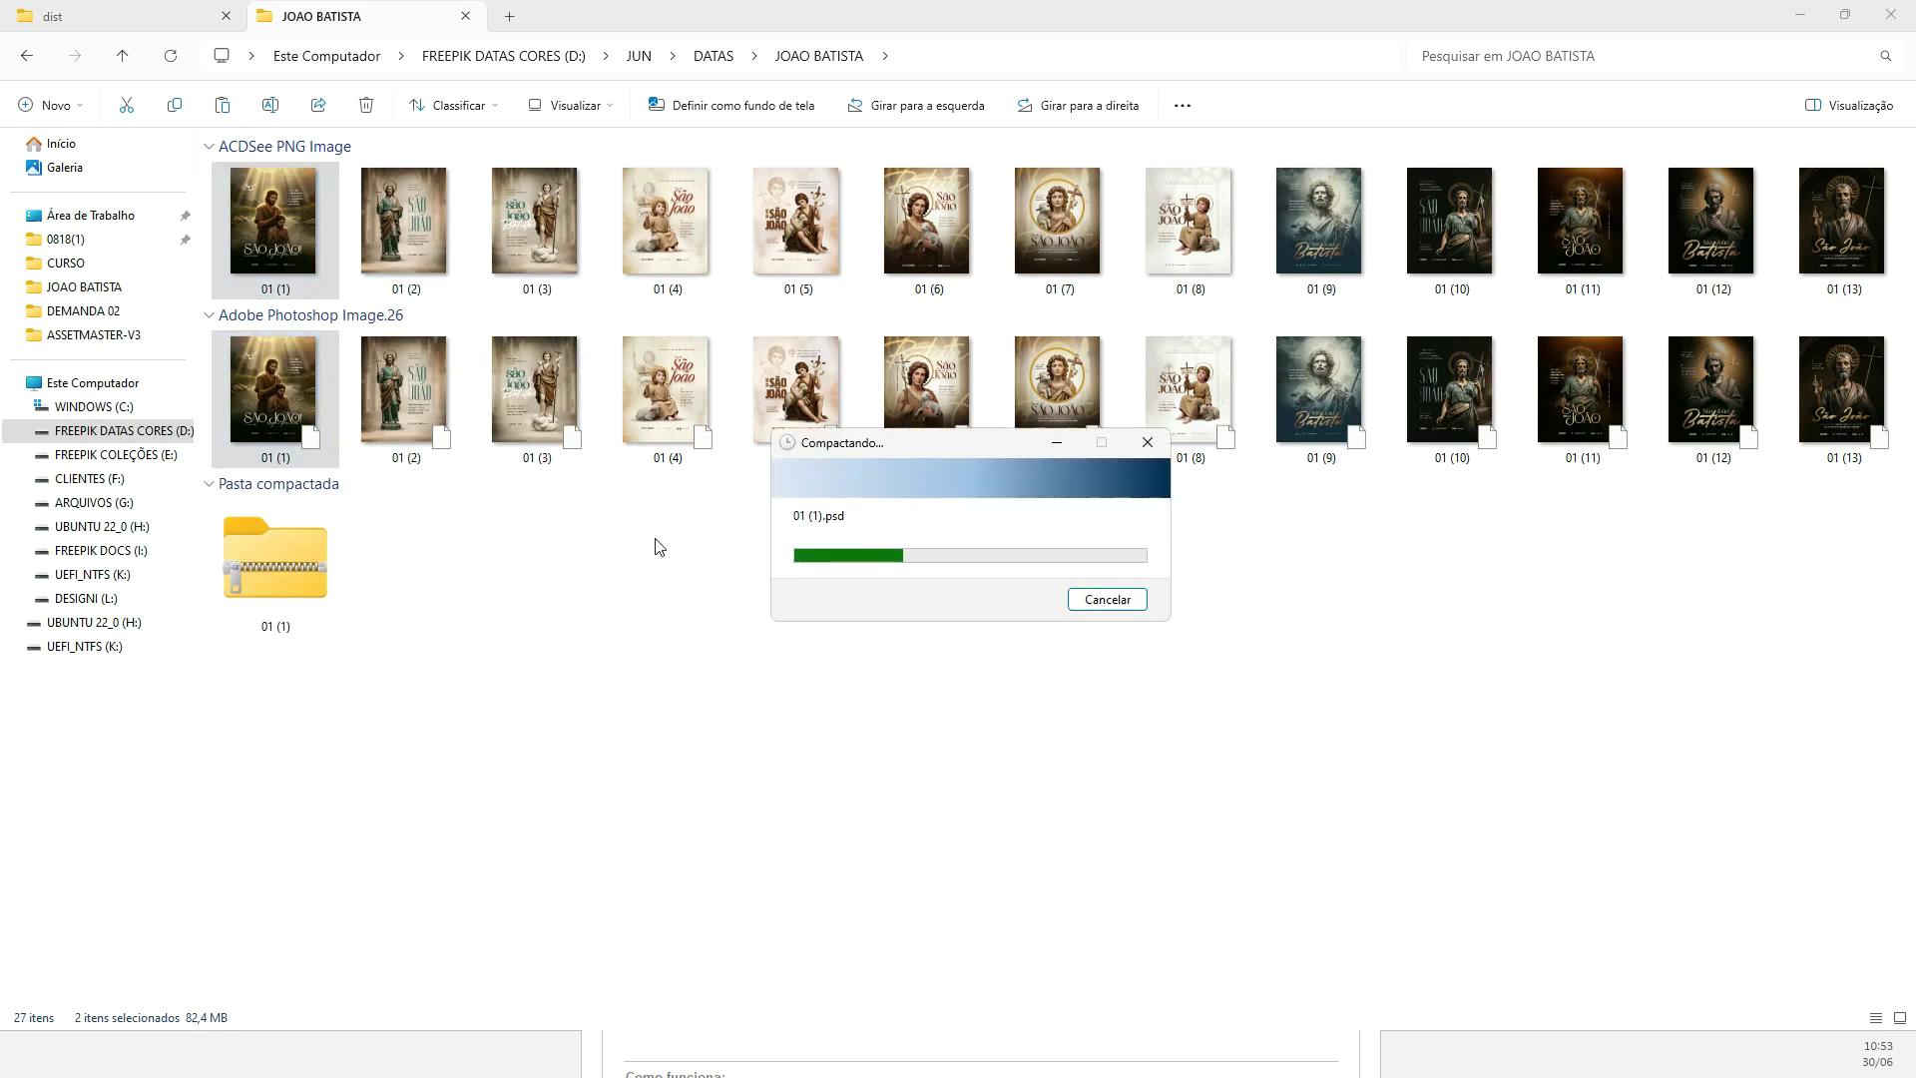
drag(423, 531, 416, 182)
click(411, 206)
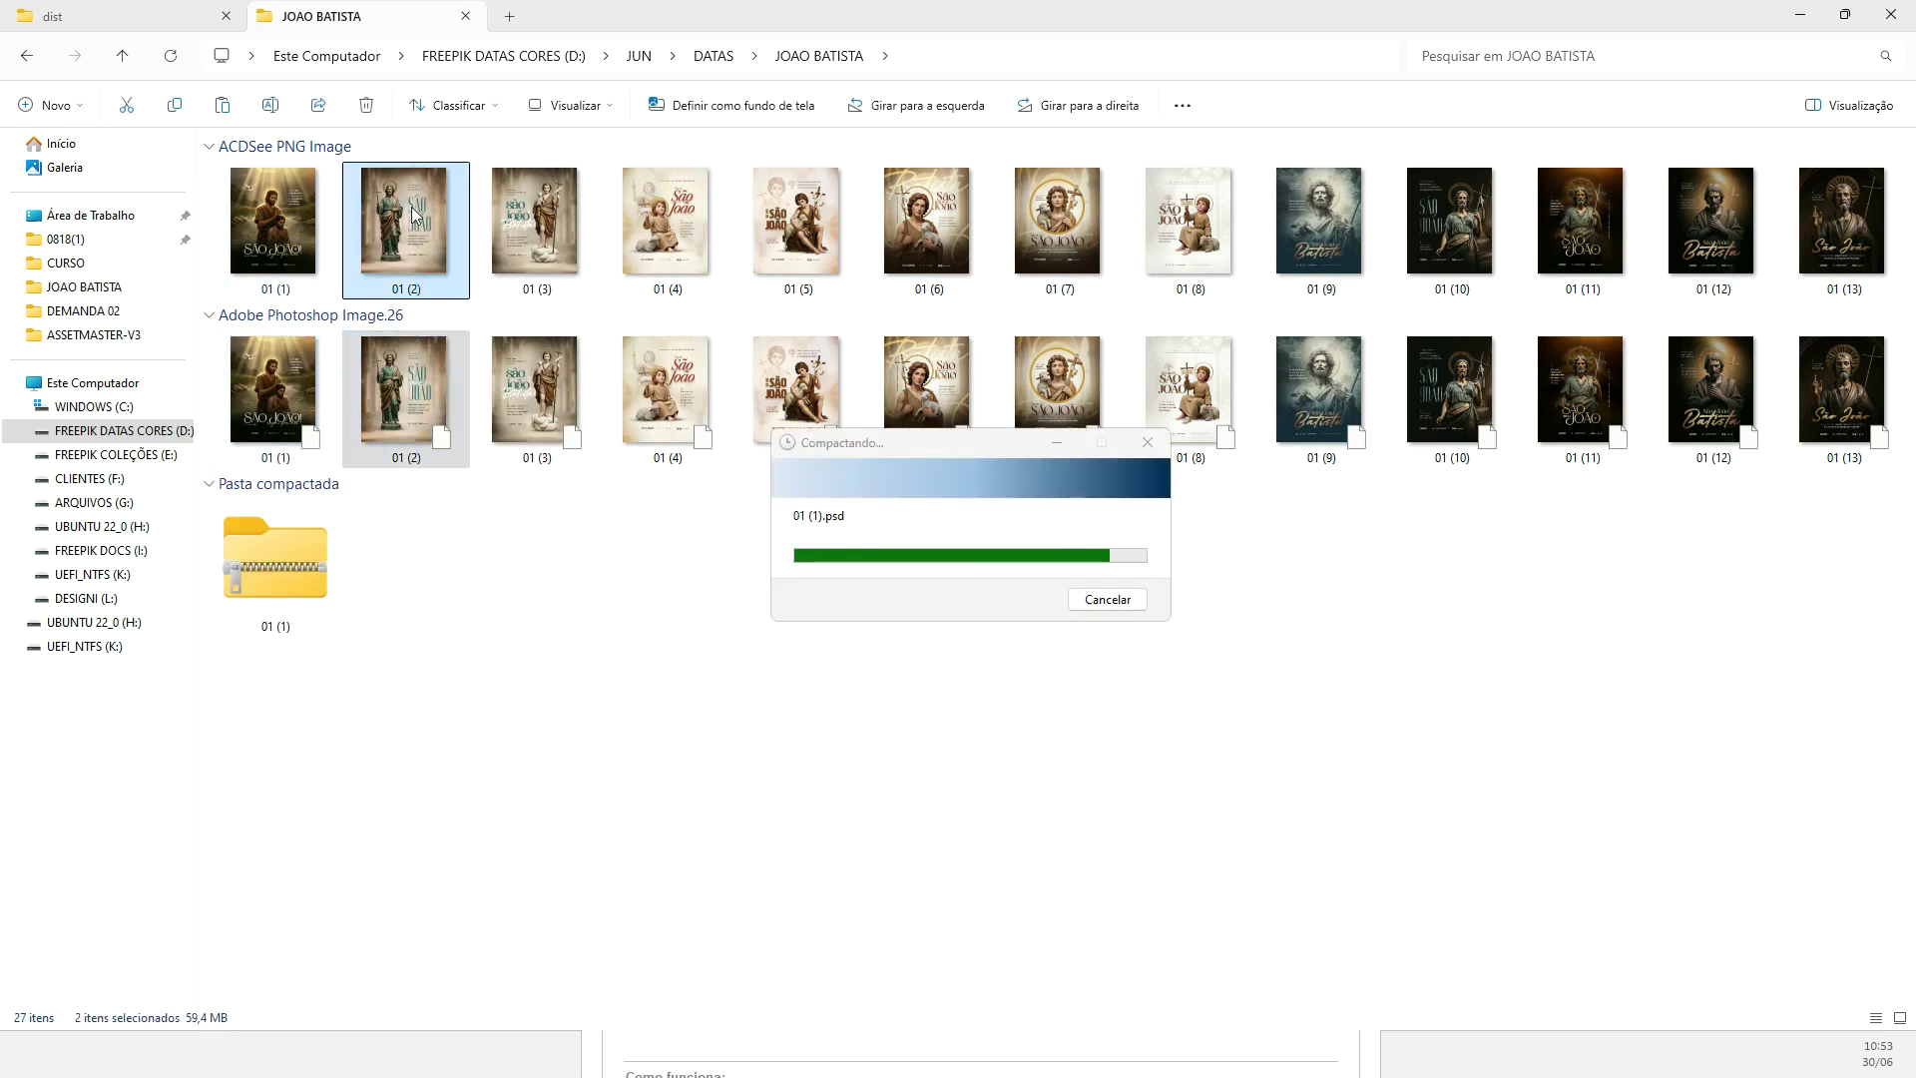
drag(437, 505, 395, 229)
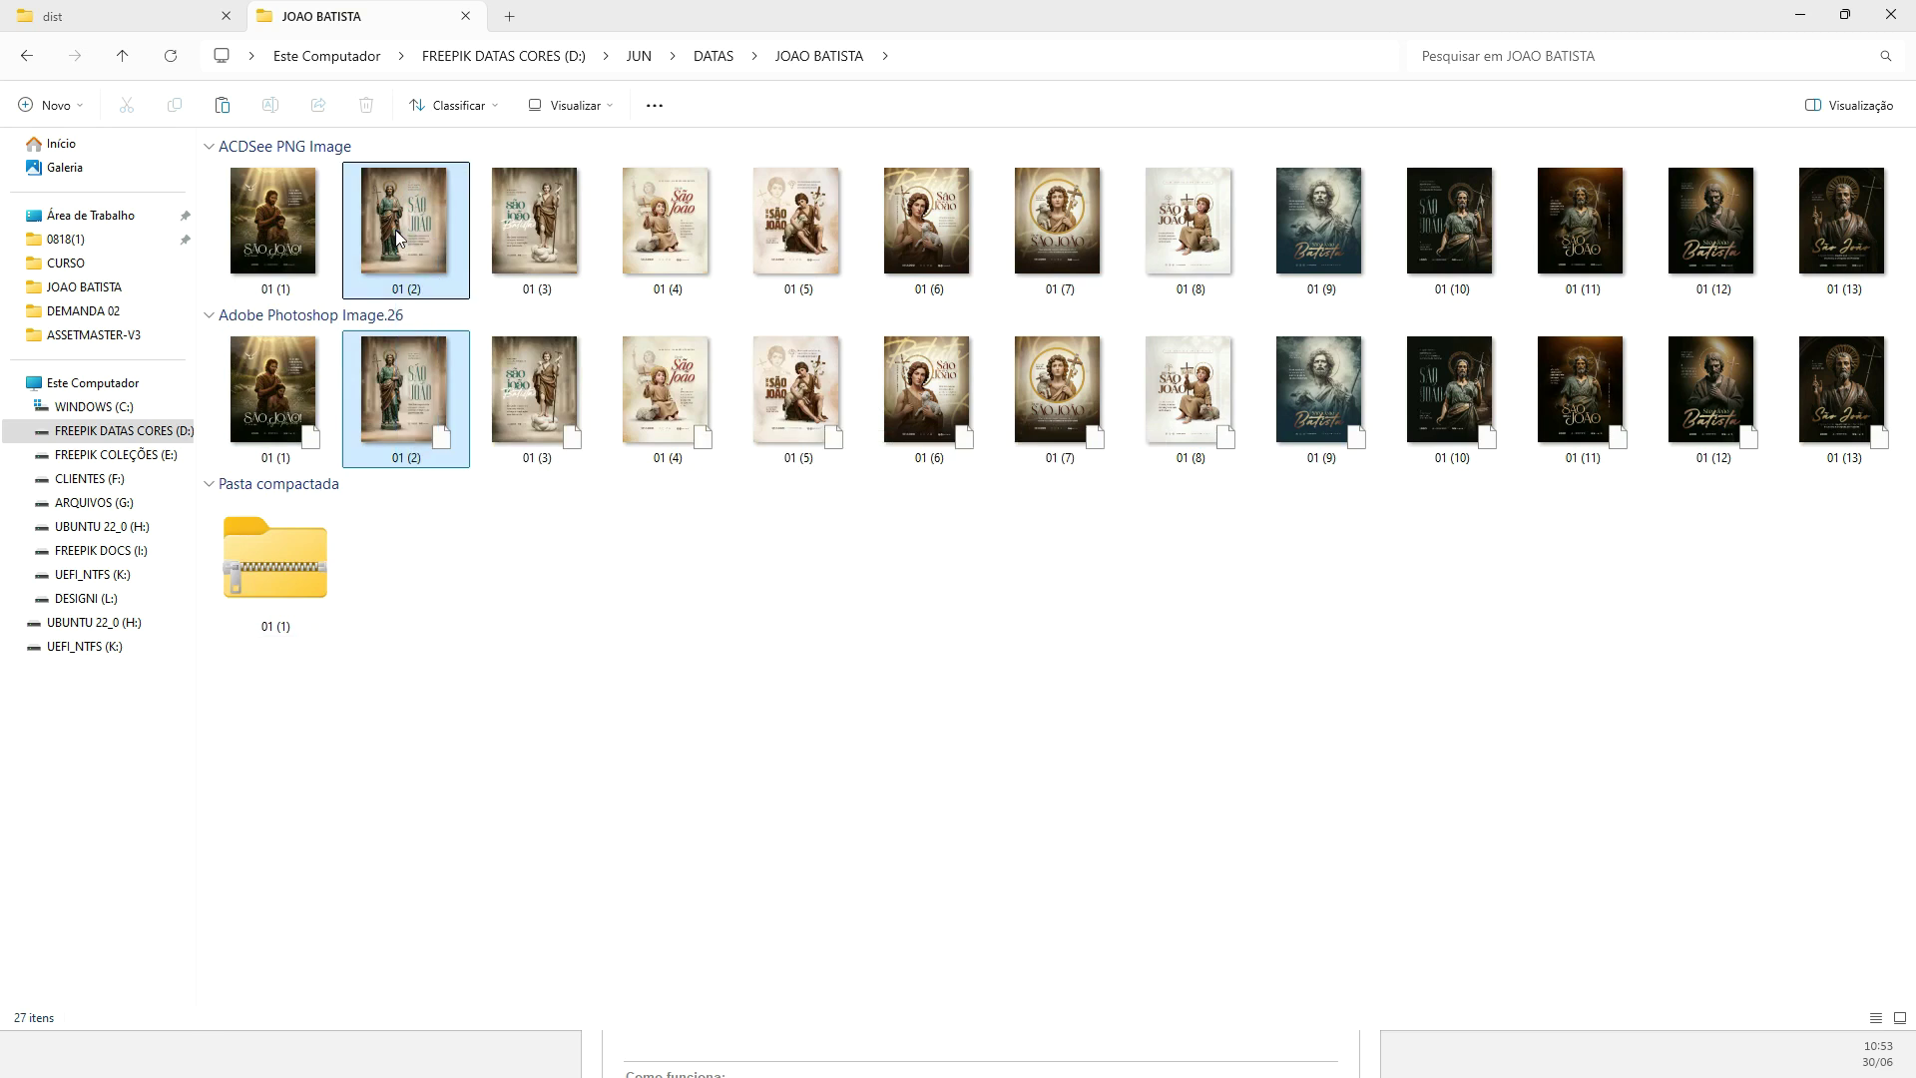
right_click(395, 230)
mouse_move(635, 531)
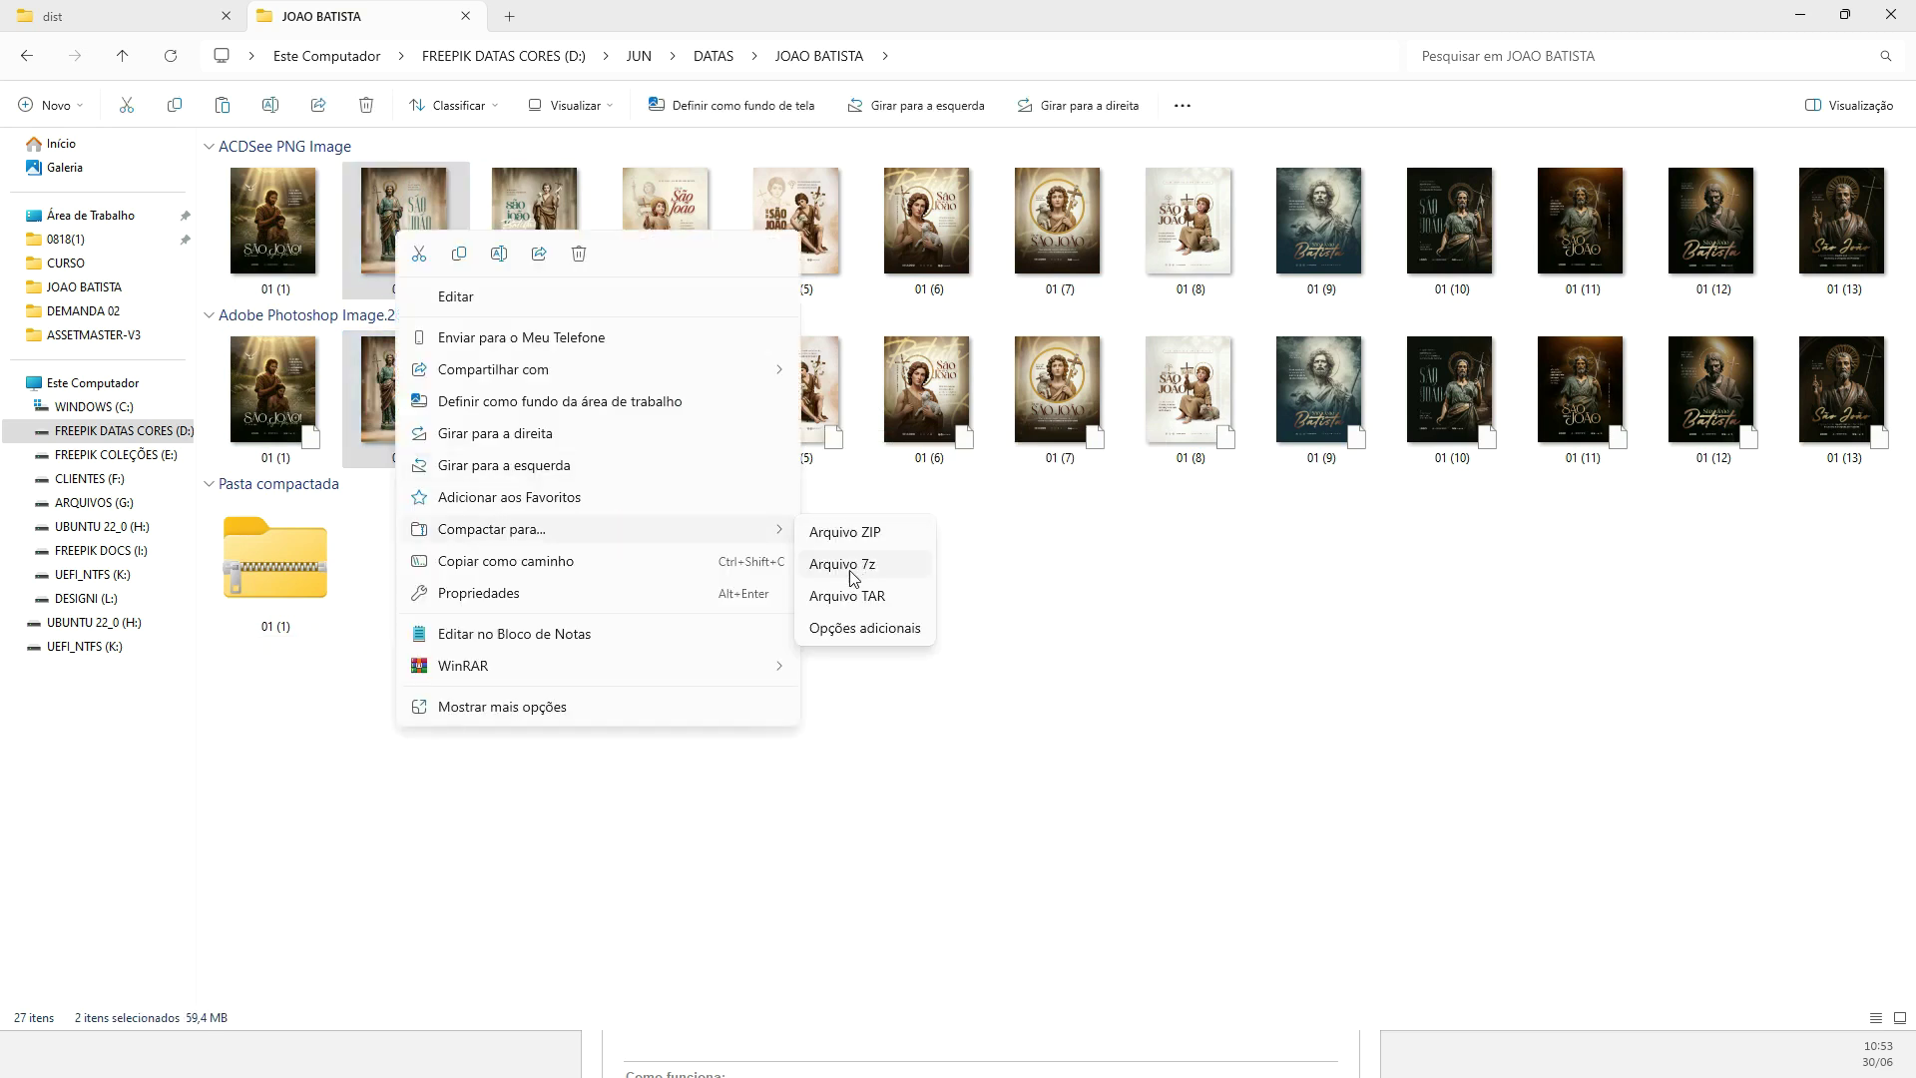
click(843, 532)
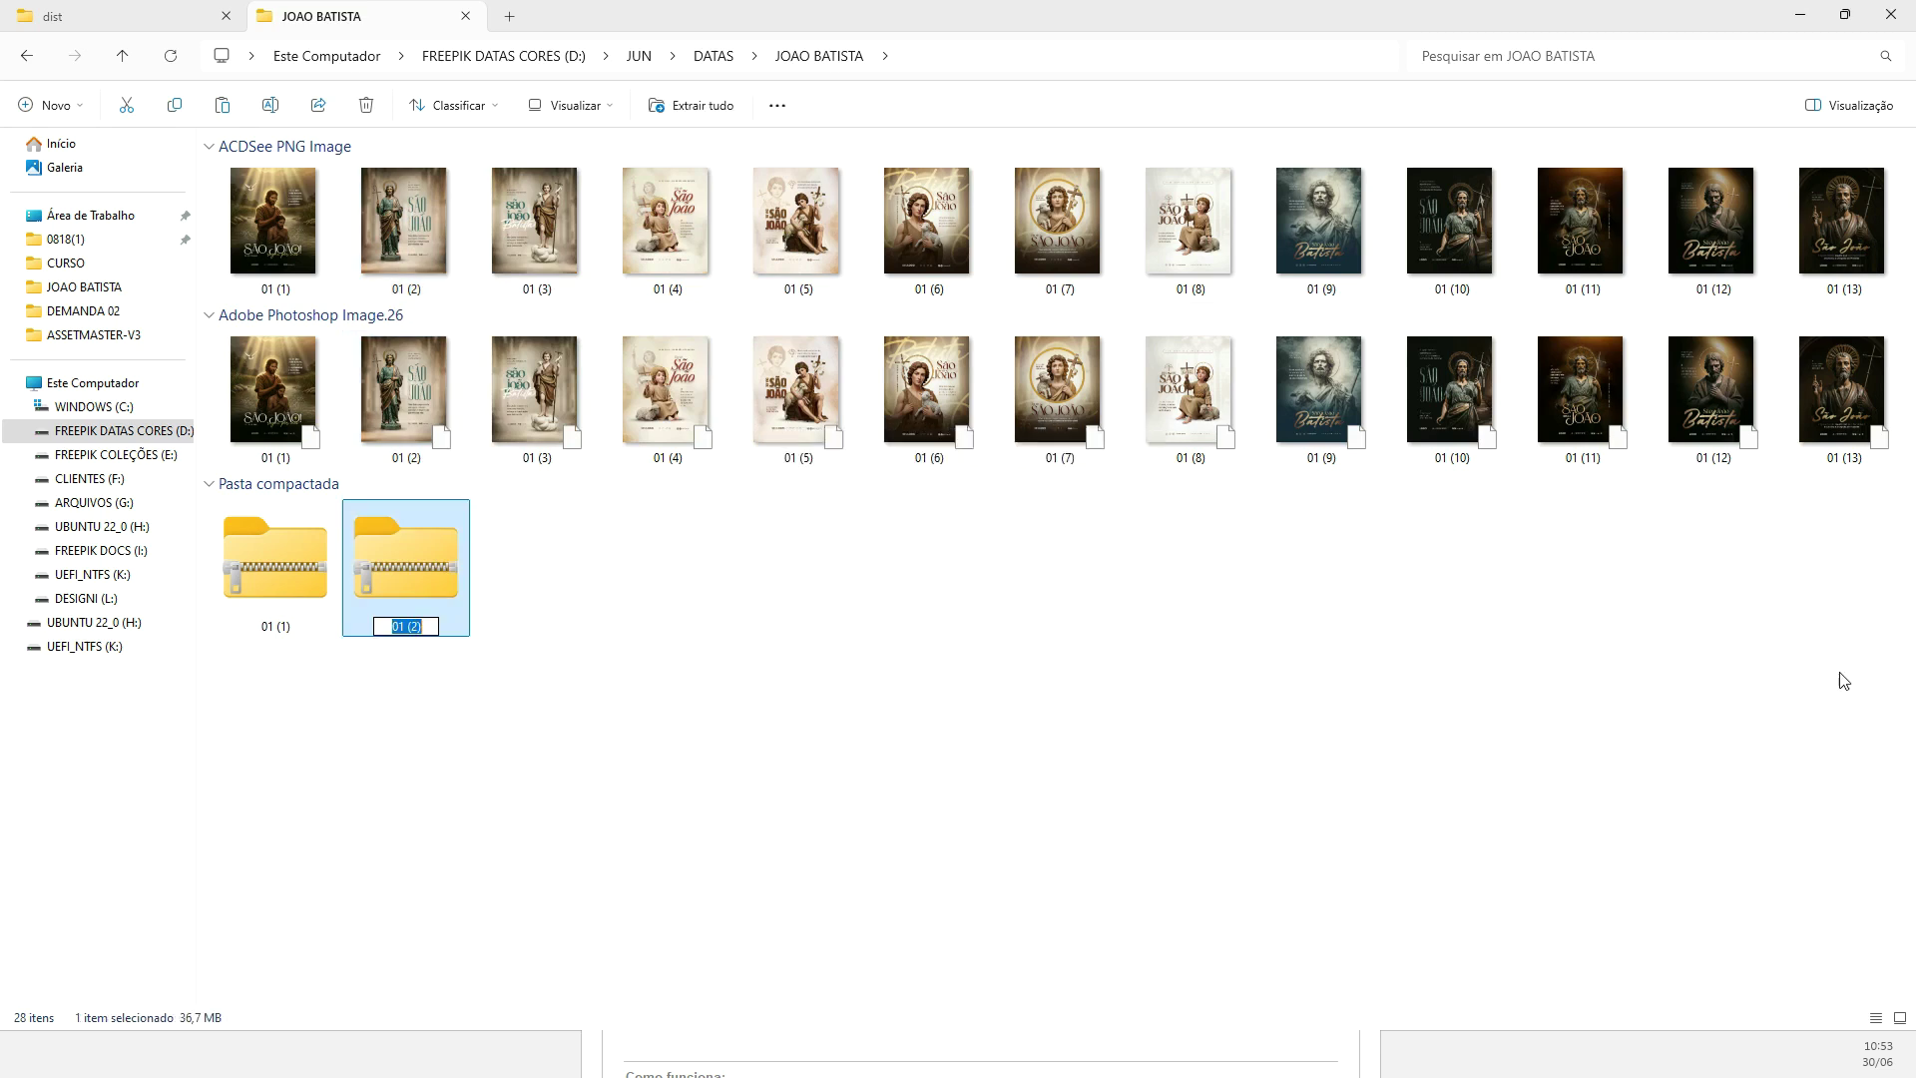
drag(1892, 611, 779, 195)
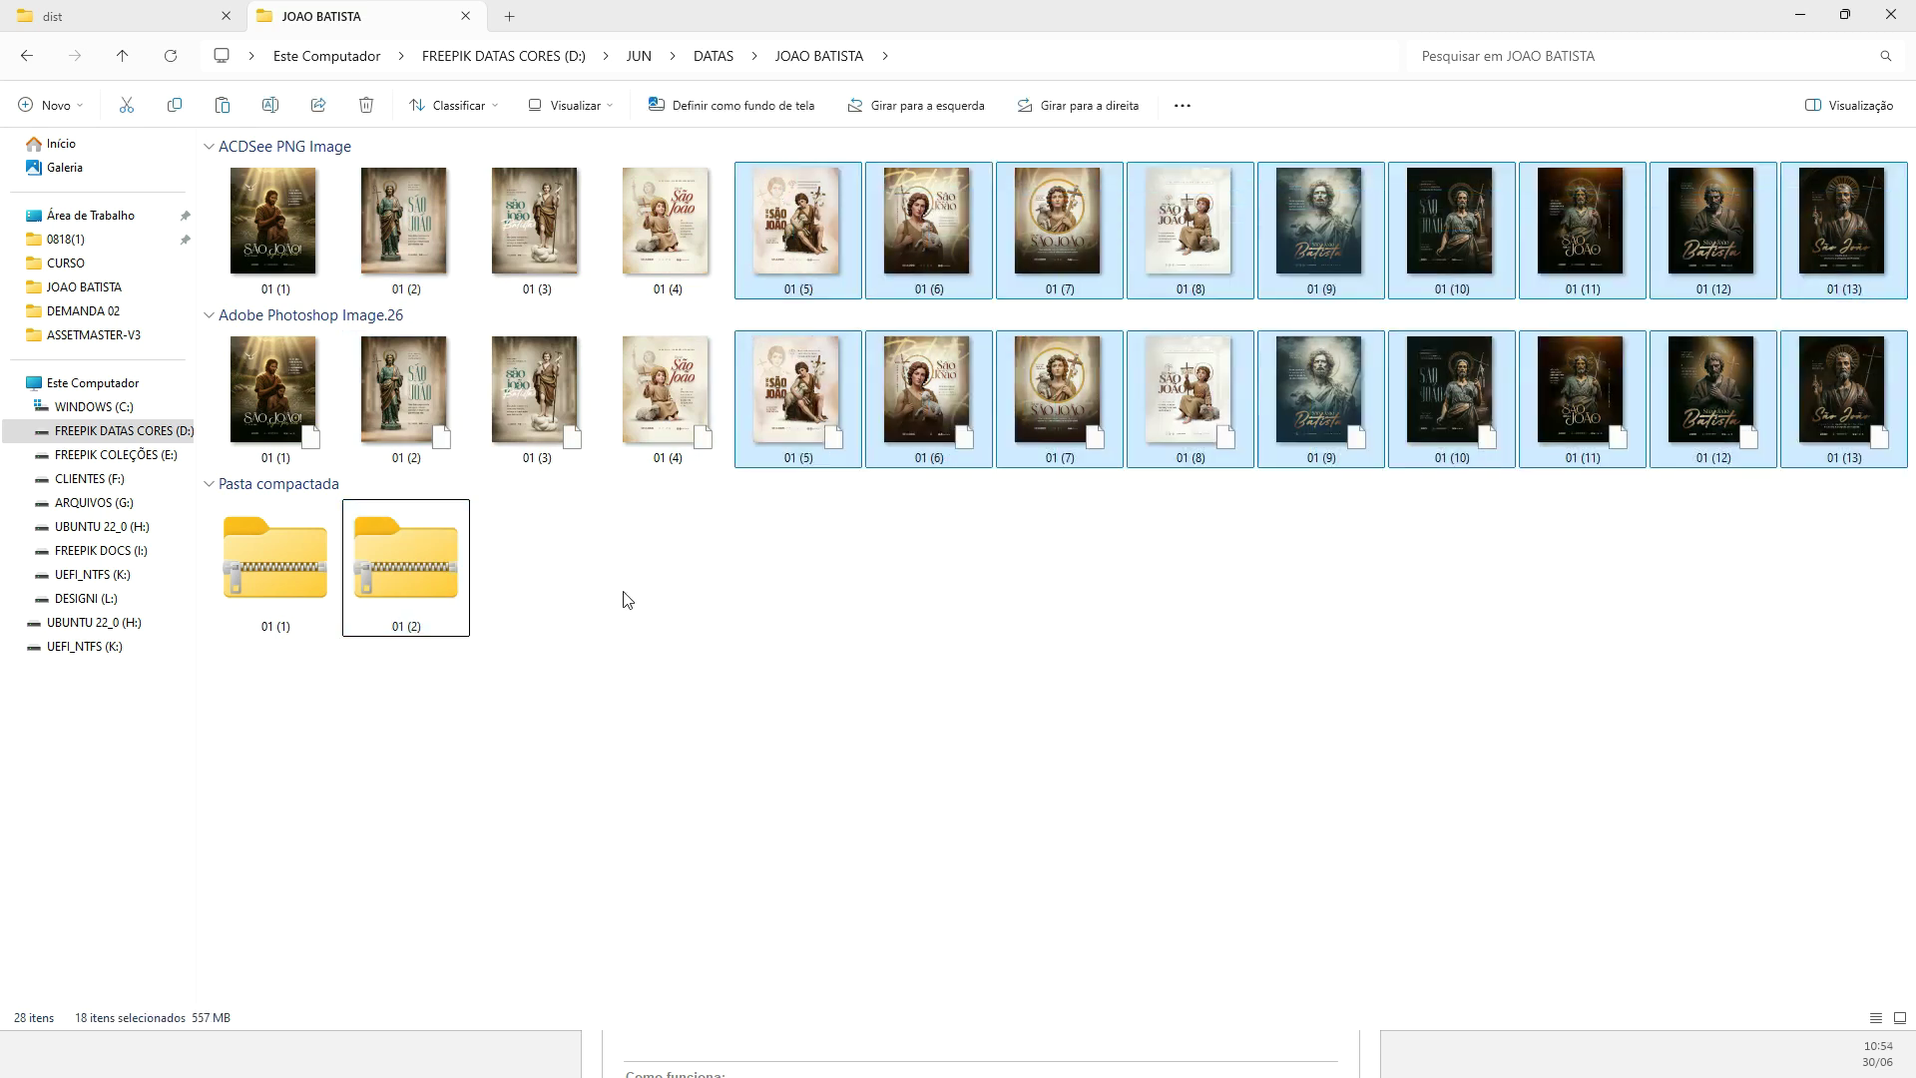
click(1625, 754)
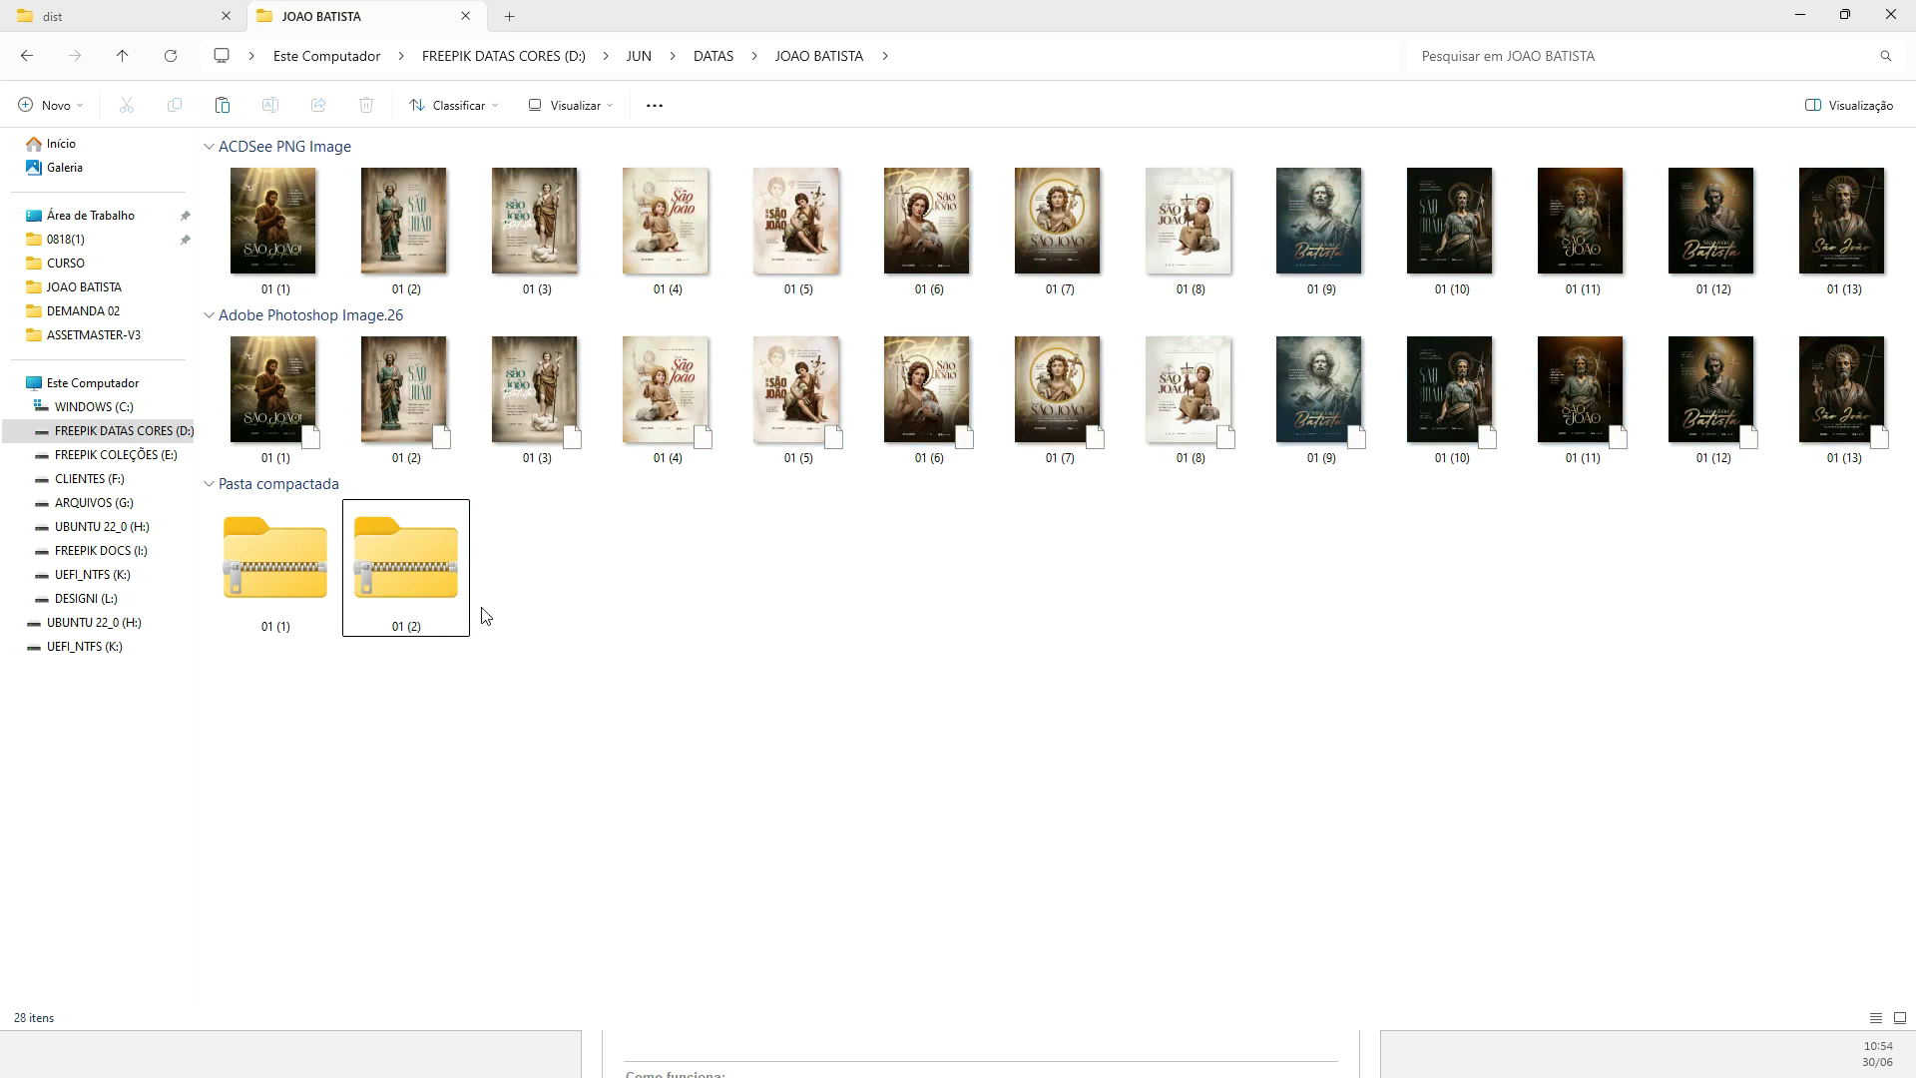
drag(599, 743, 273, 545)
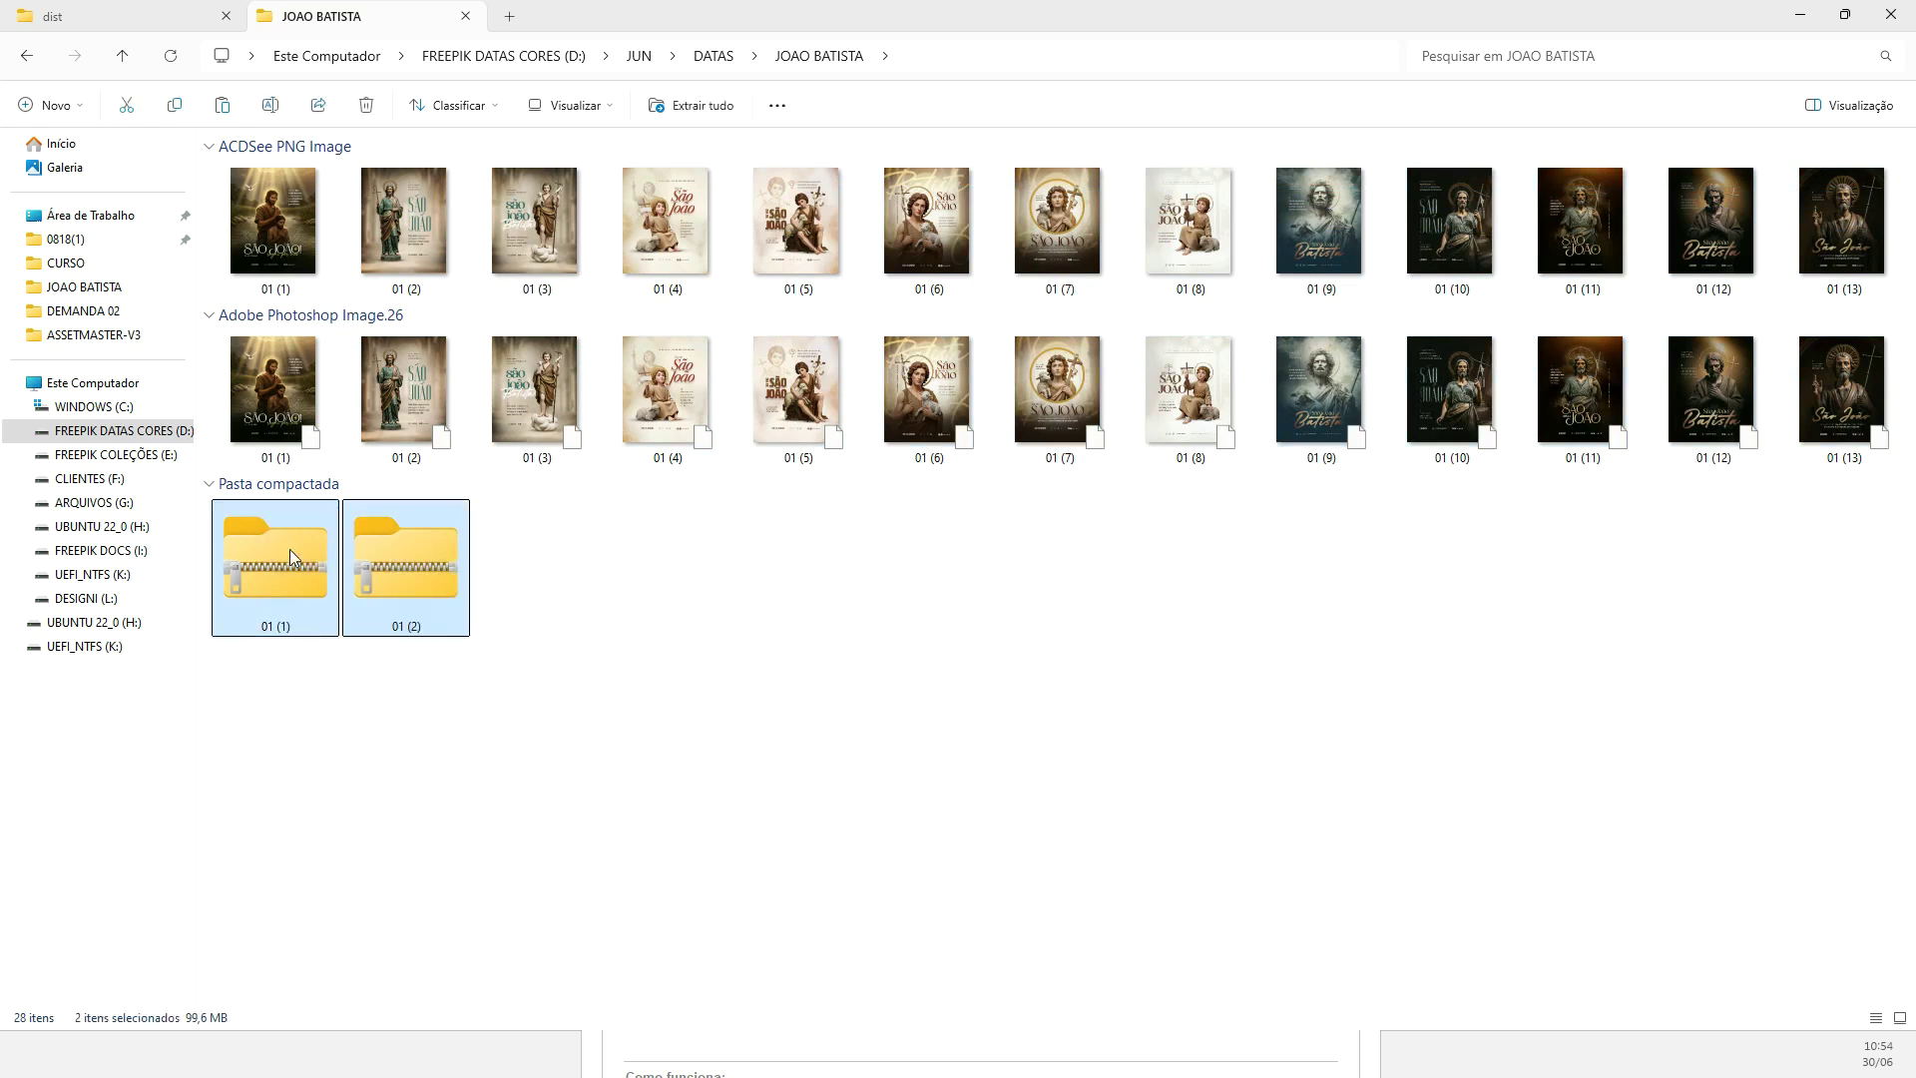
Delete the two ZIP archives and bring up AssetMaster's Converter Imagens tool
key(Delete)
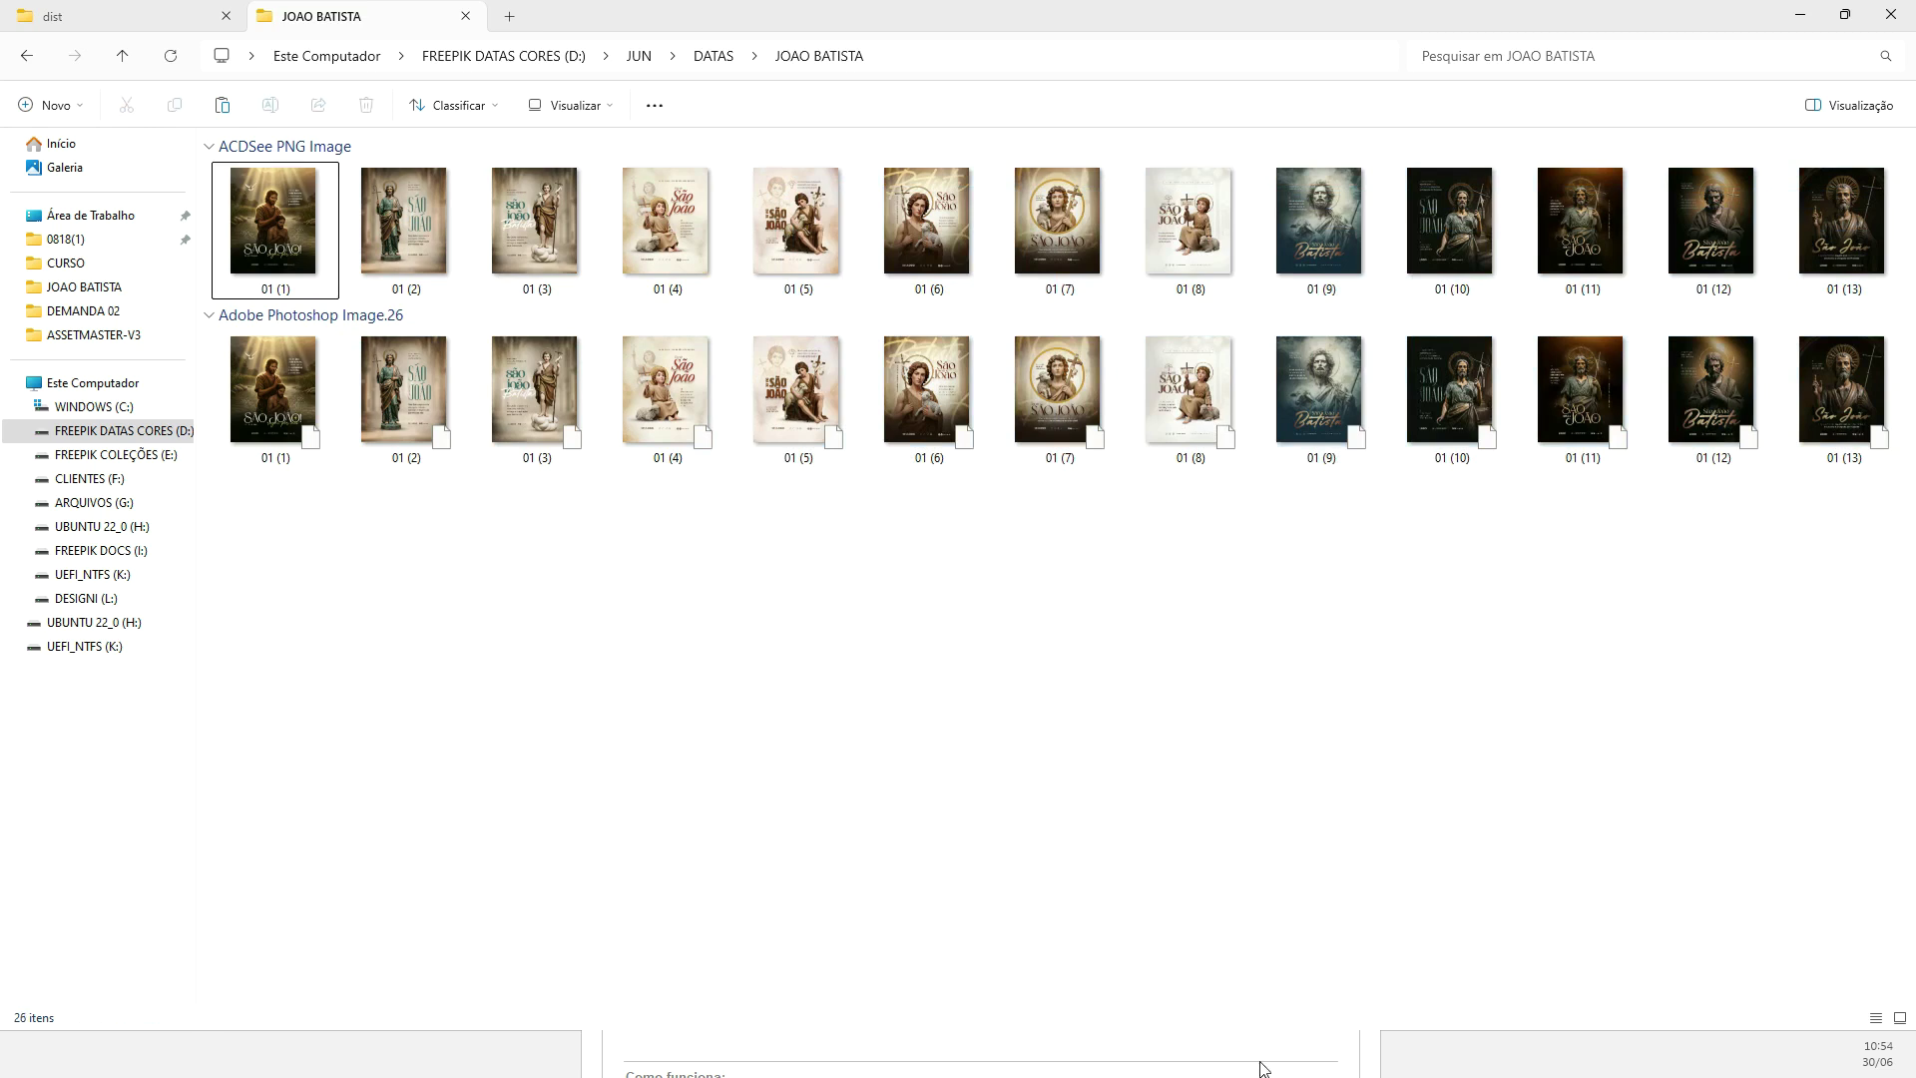
click(1263, 1067)
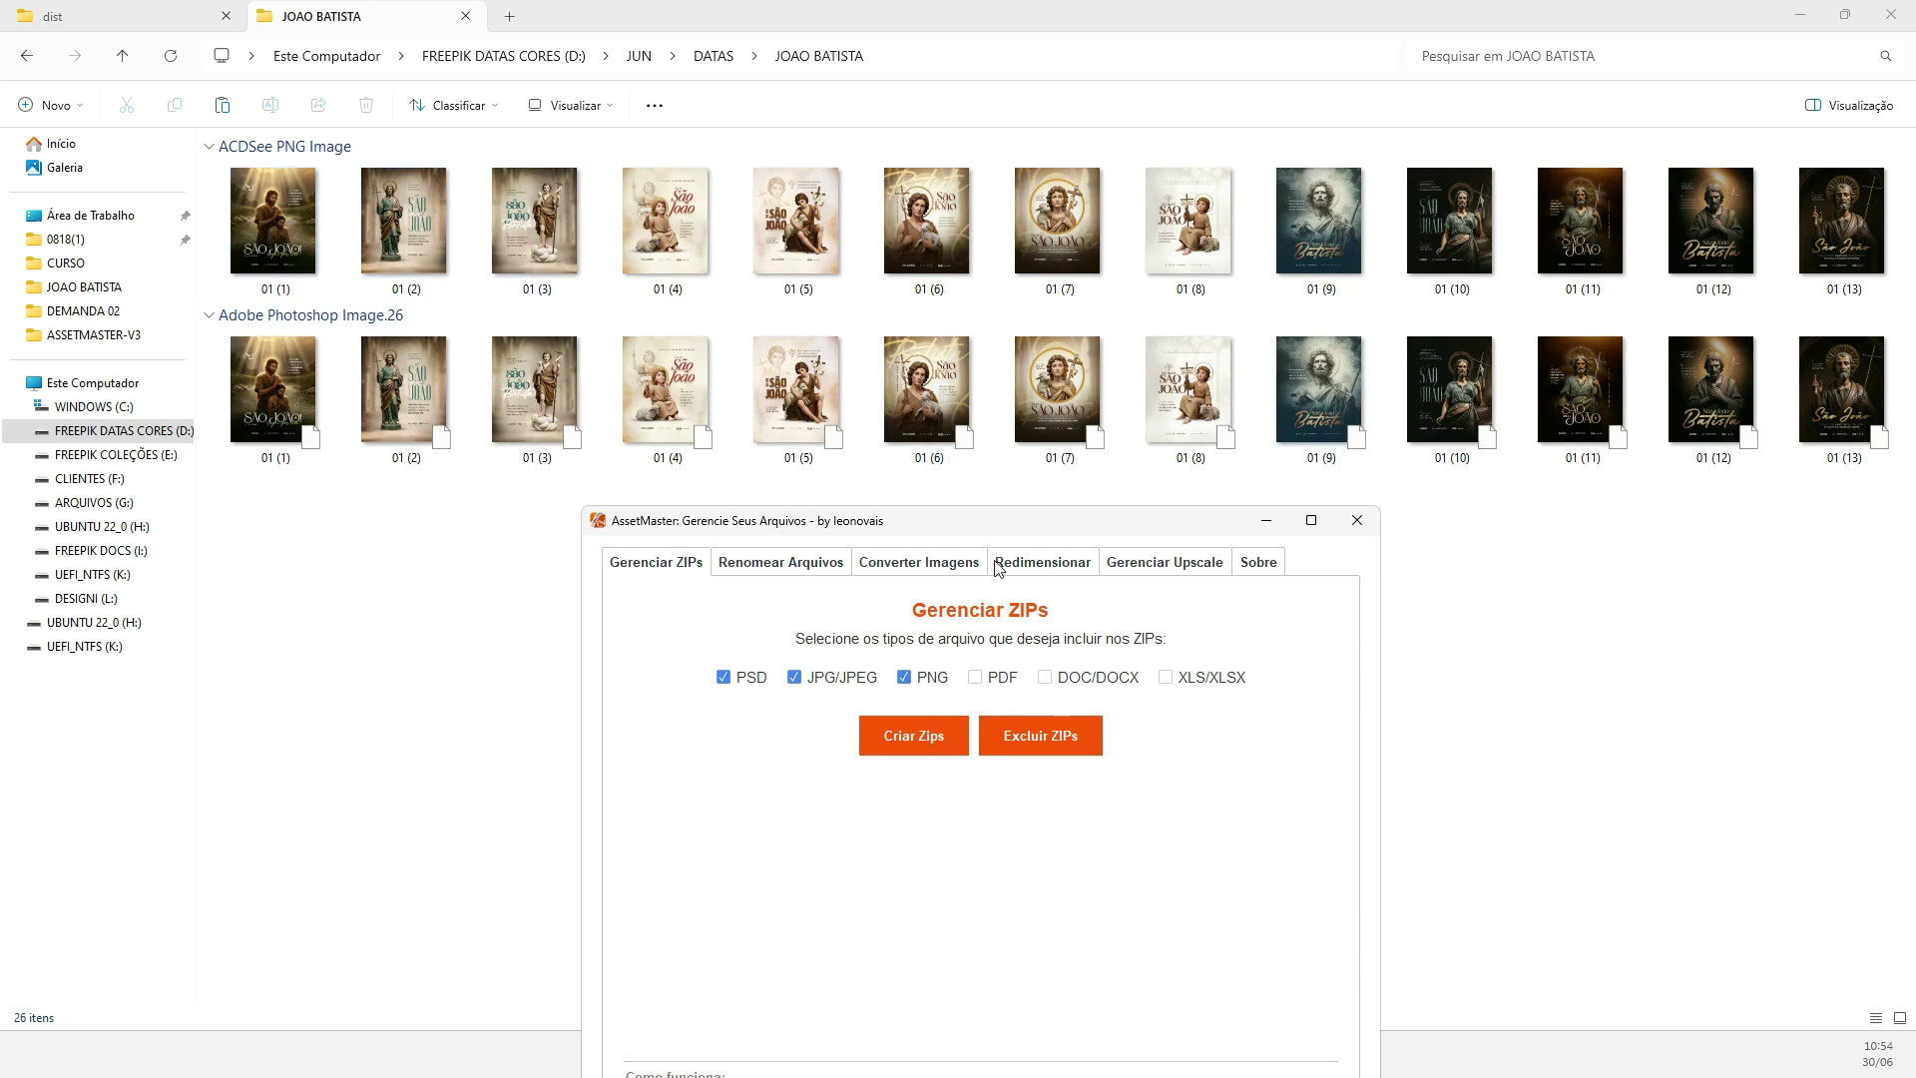
click(930, 565)
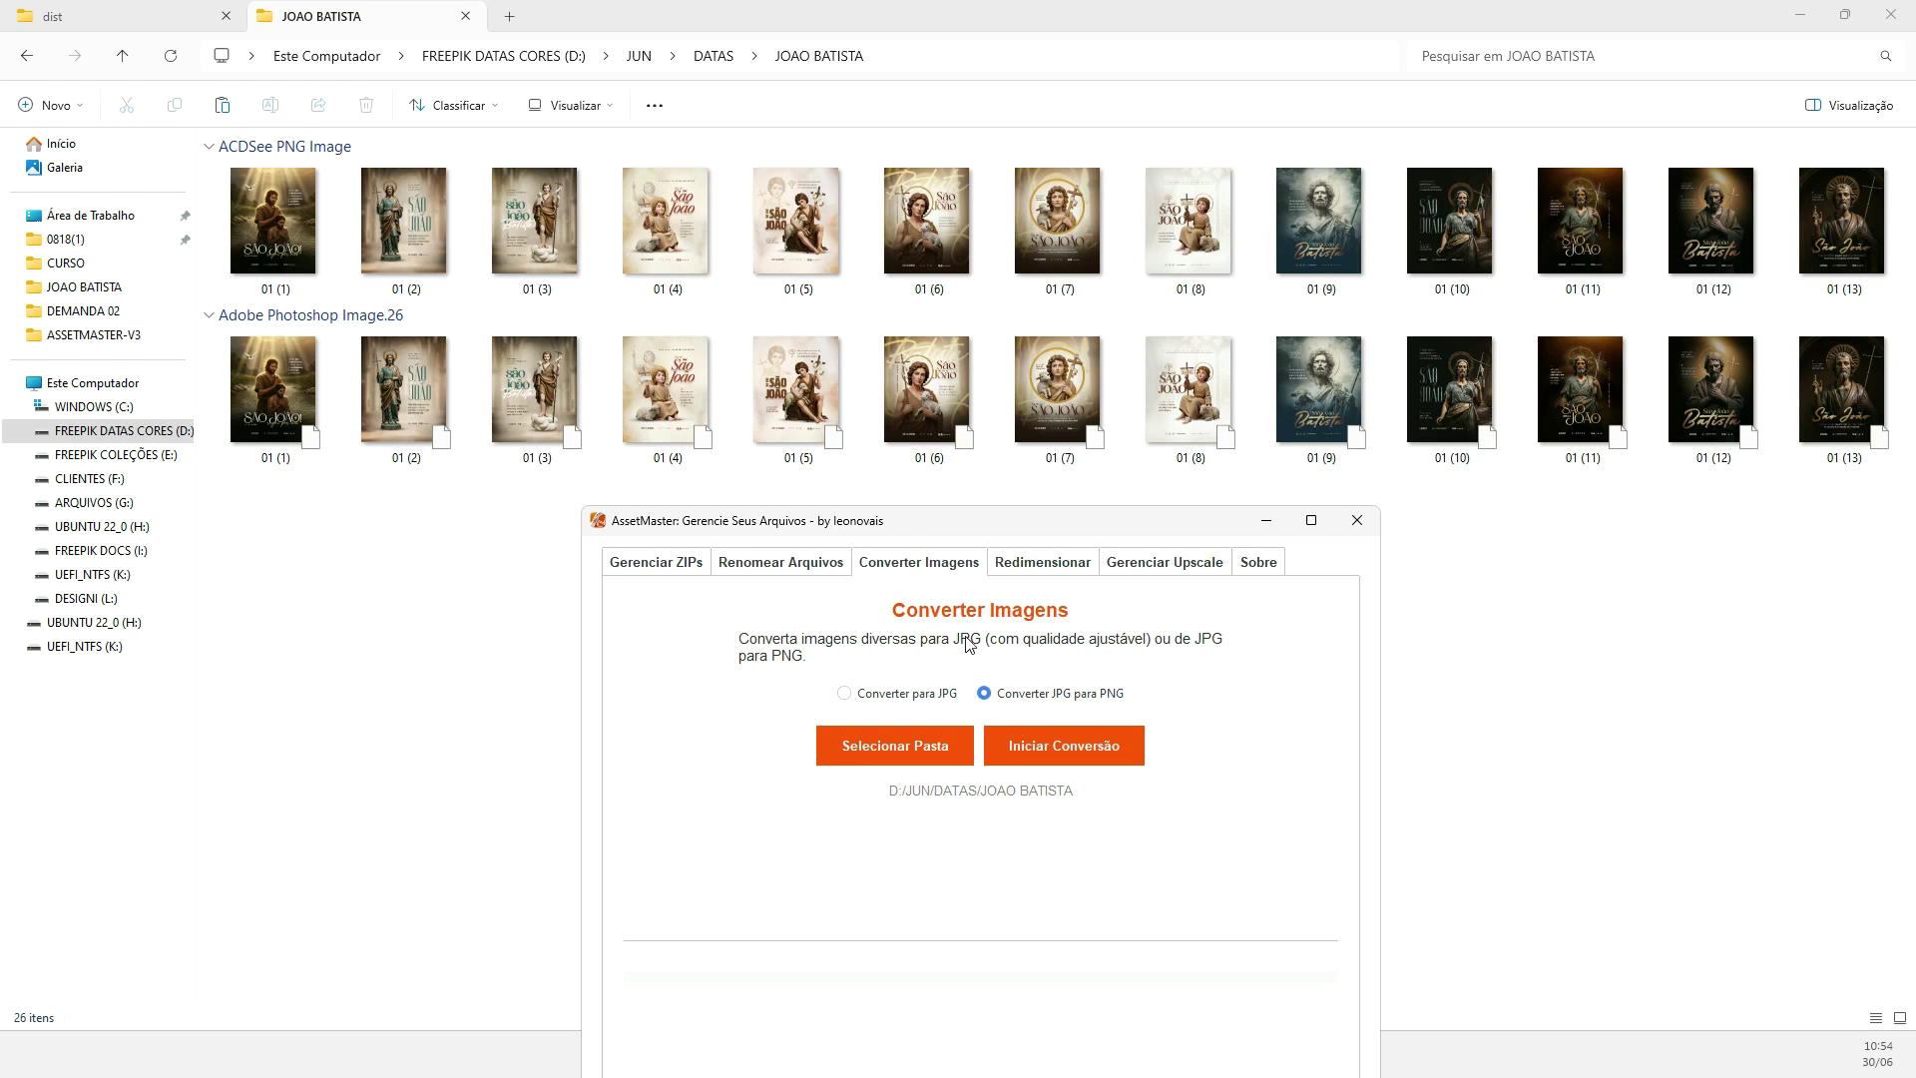
Set Converter para JPG mode with D:/JUN/DATAS/JOAO BATISTA as the source folder
click(880, 696)
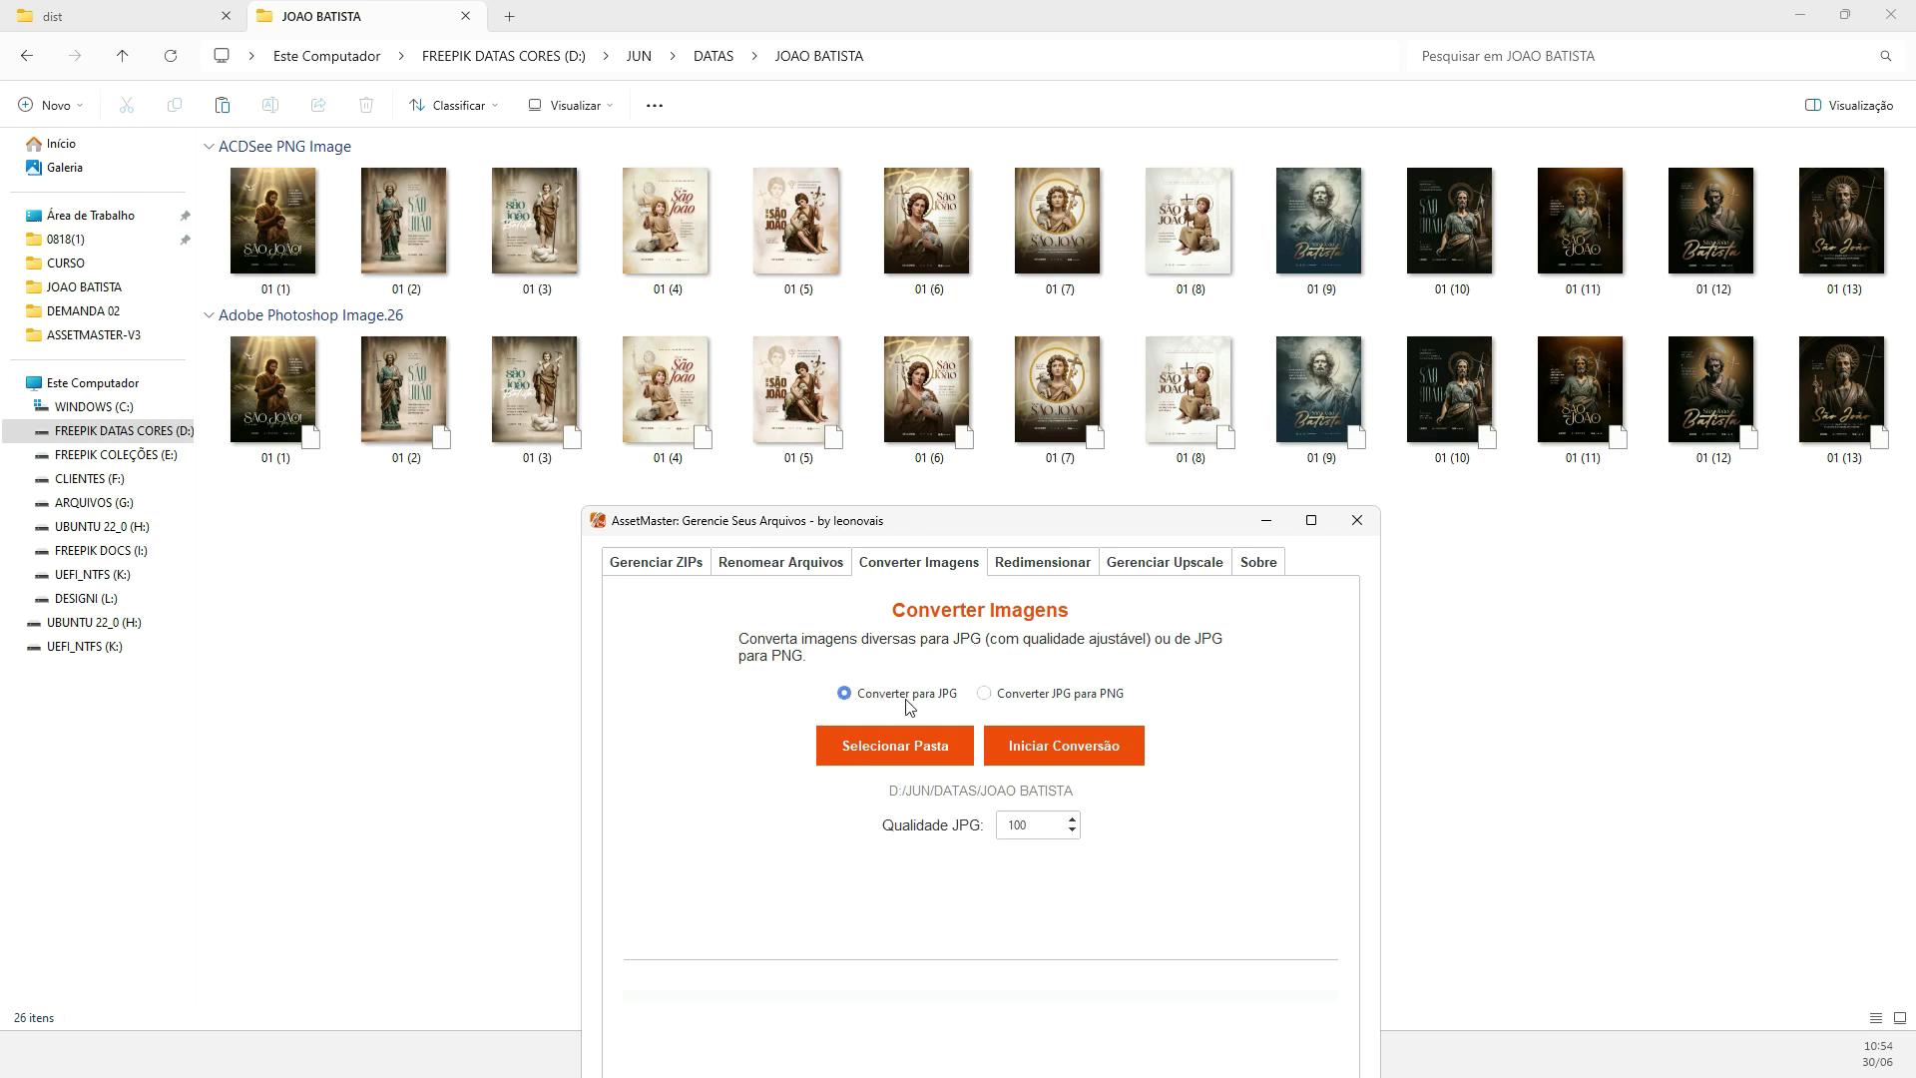
click(943, 750)
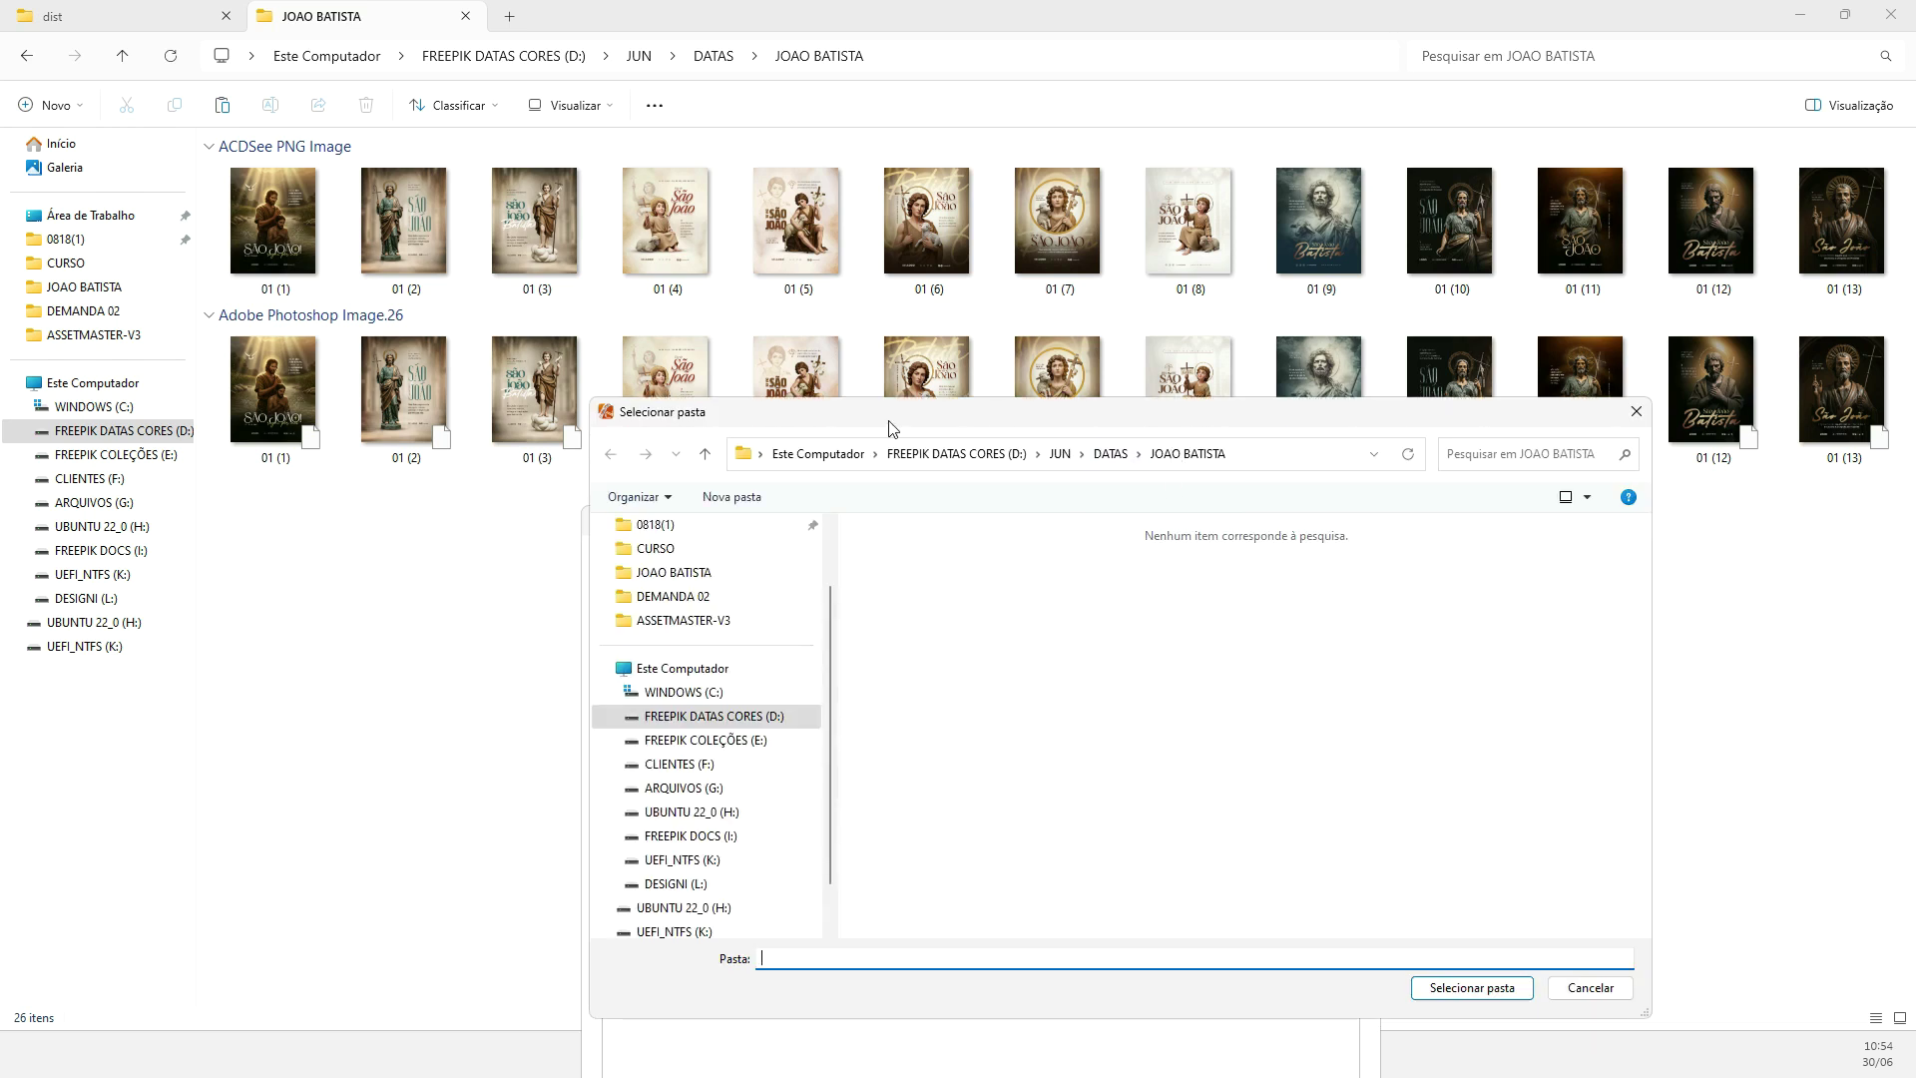
scroll(718, 642, up, 1)
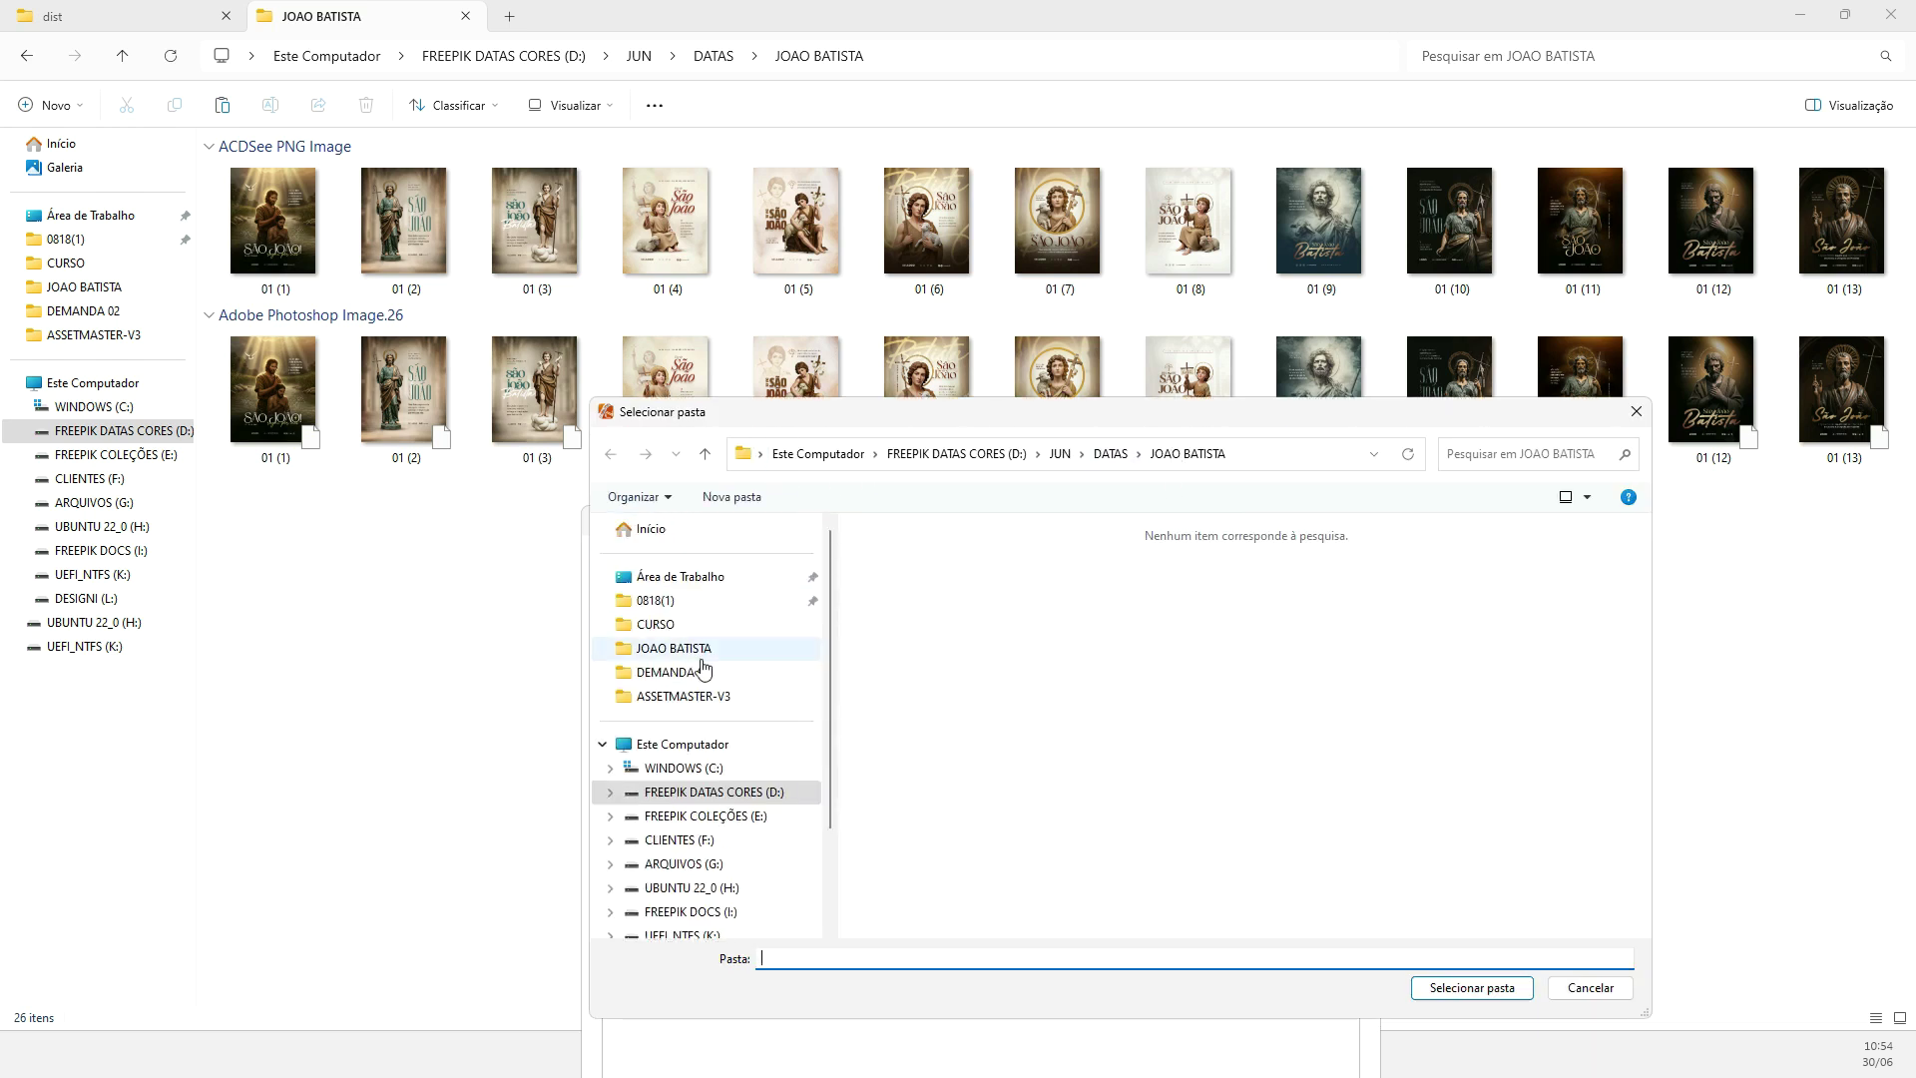
click(713, 576)
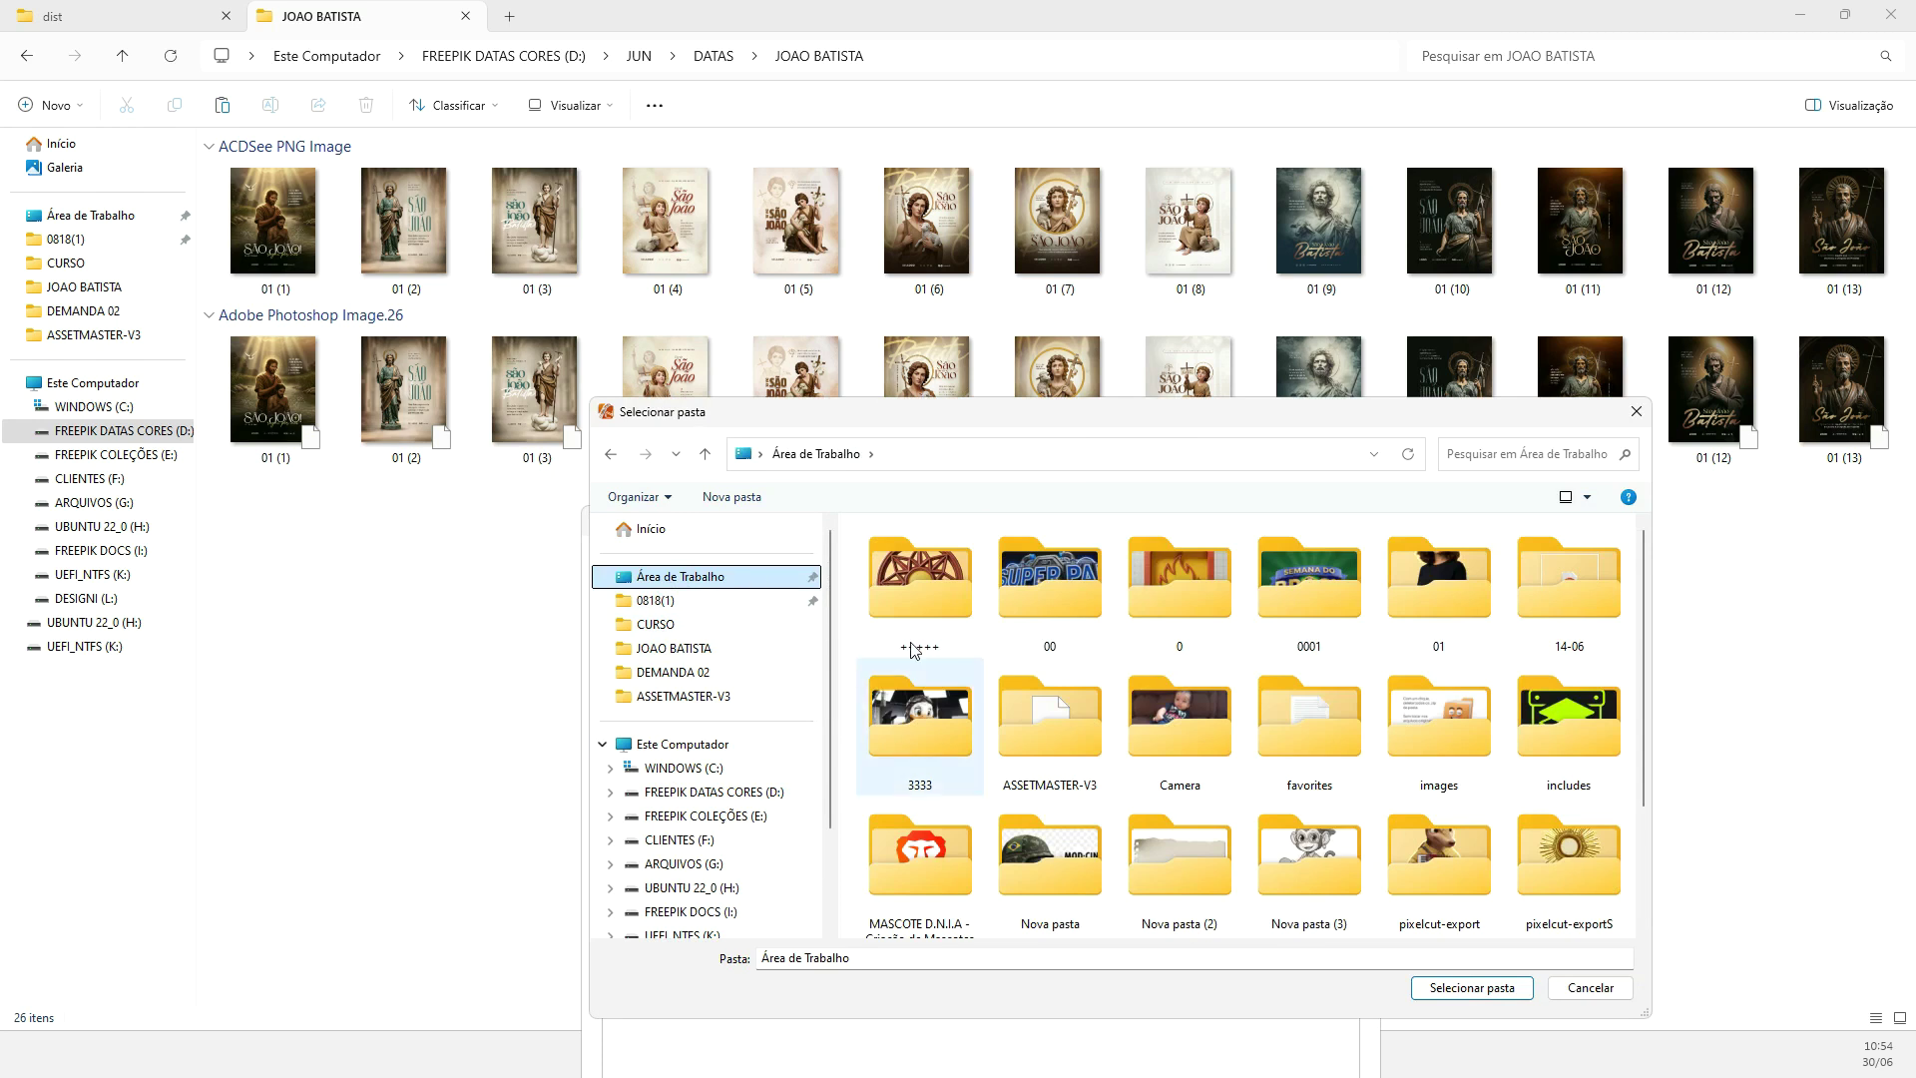
click(713, 794)
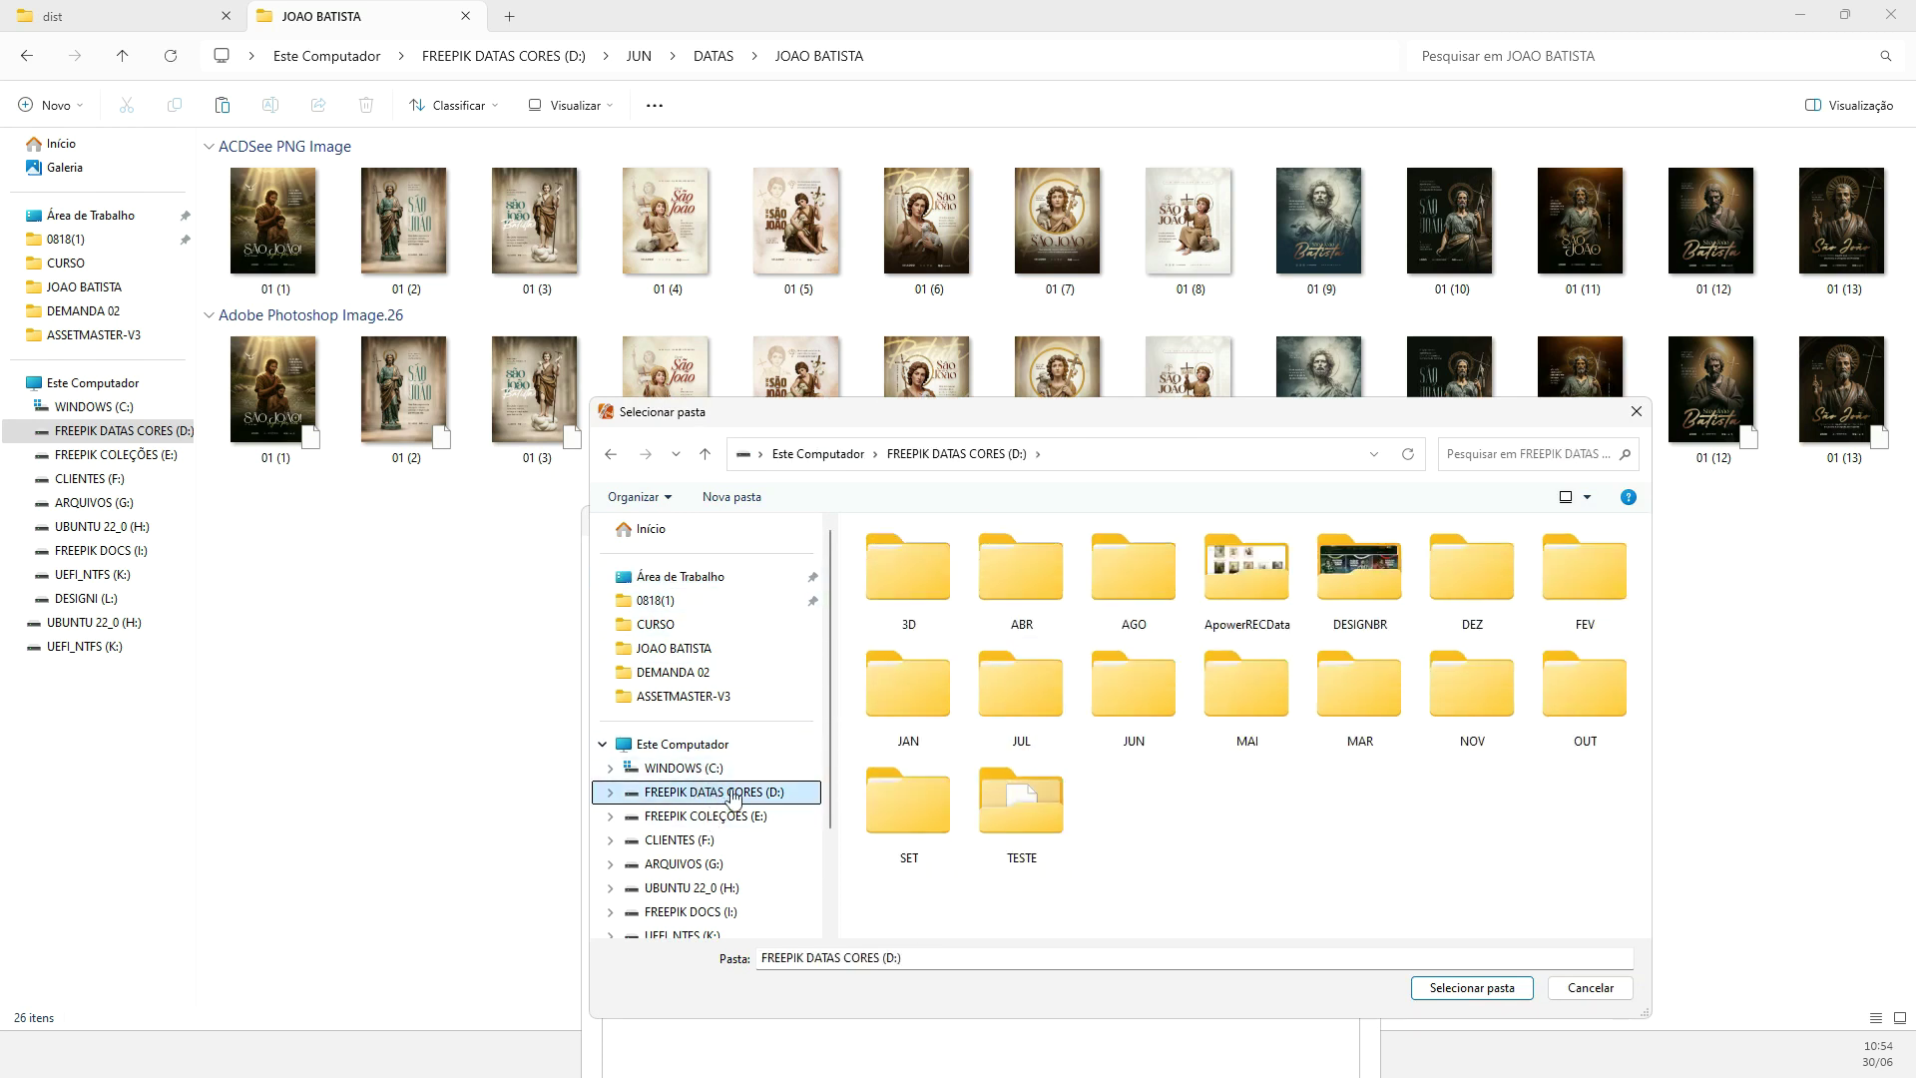
double_click(1140, 696)
double_click(940, 587)
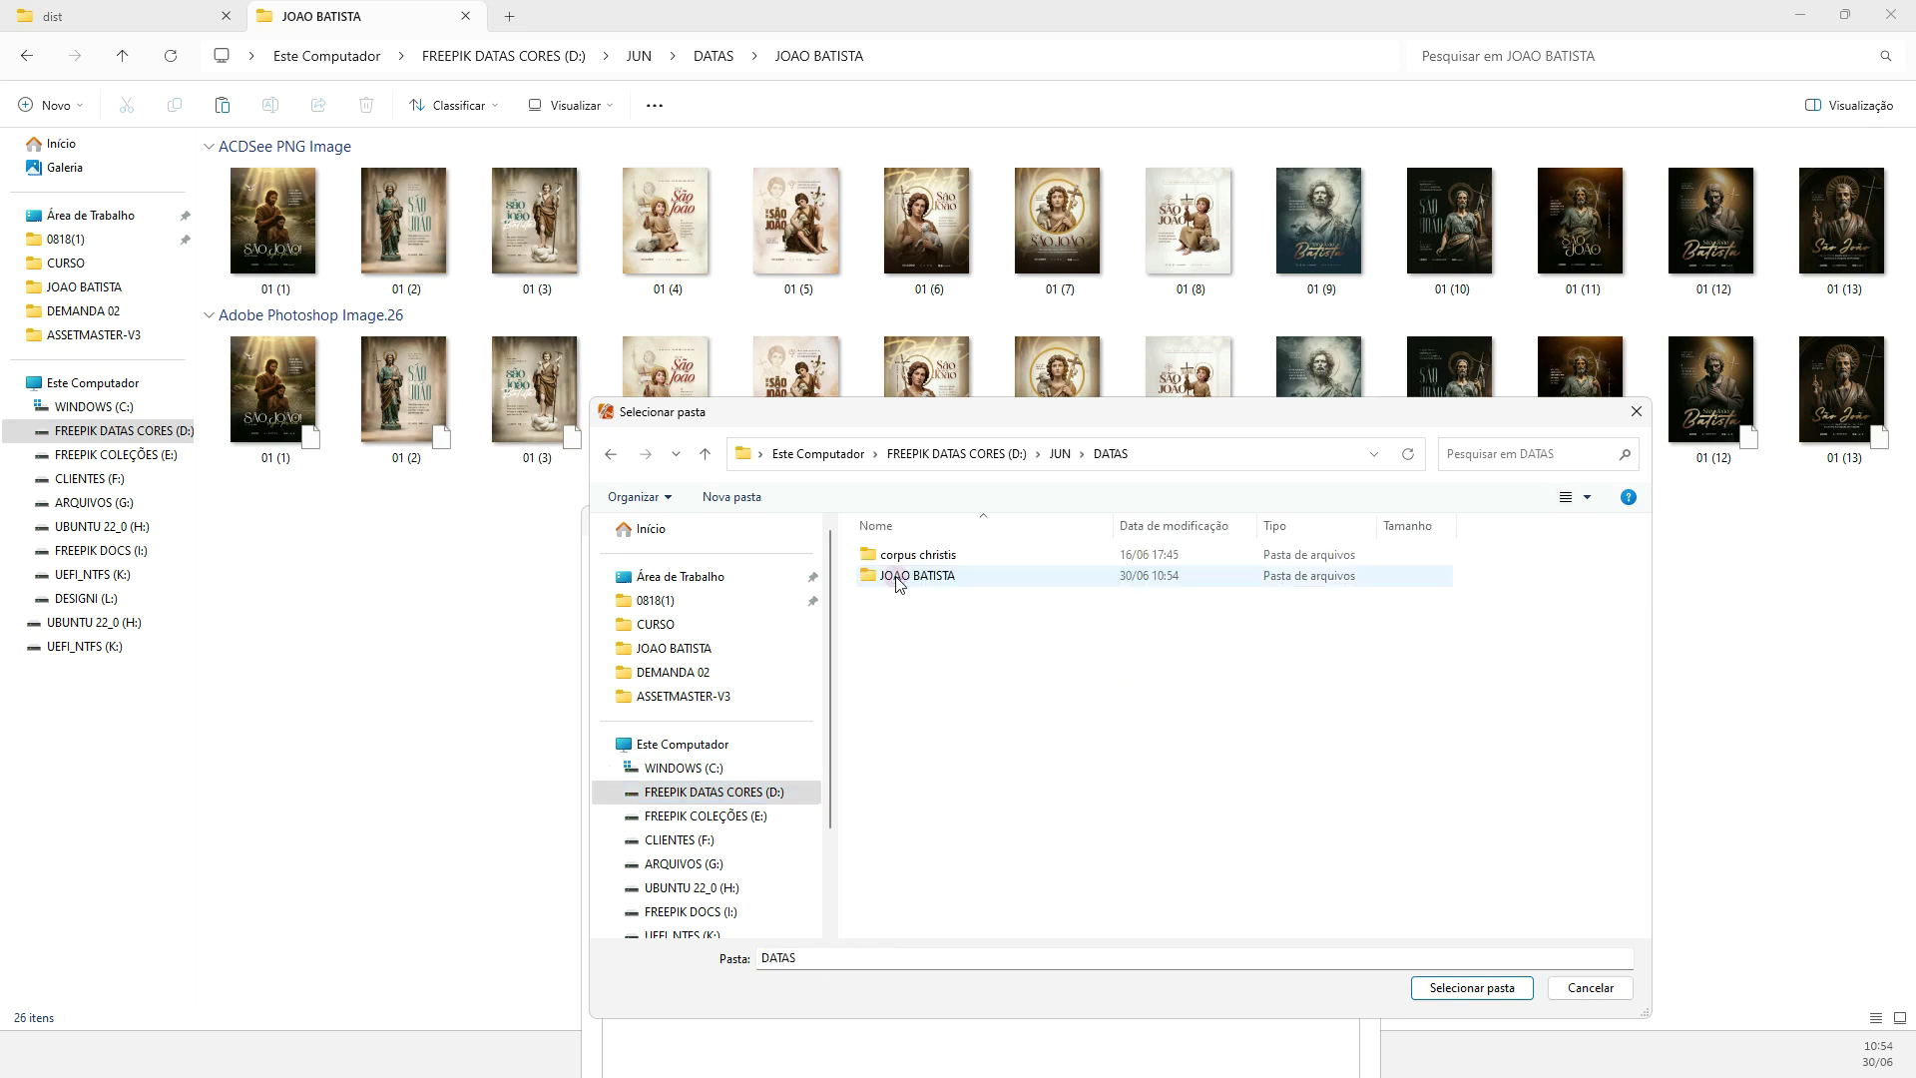
double_click(933, 579)
click(1459, 988)
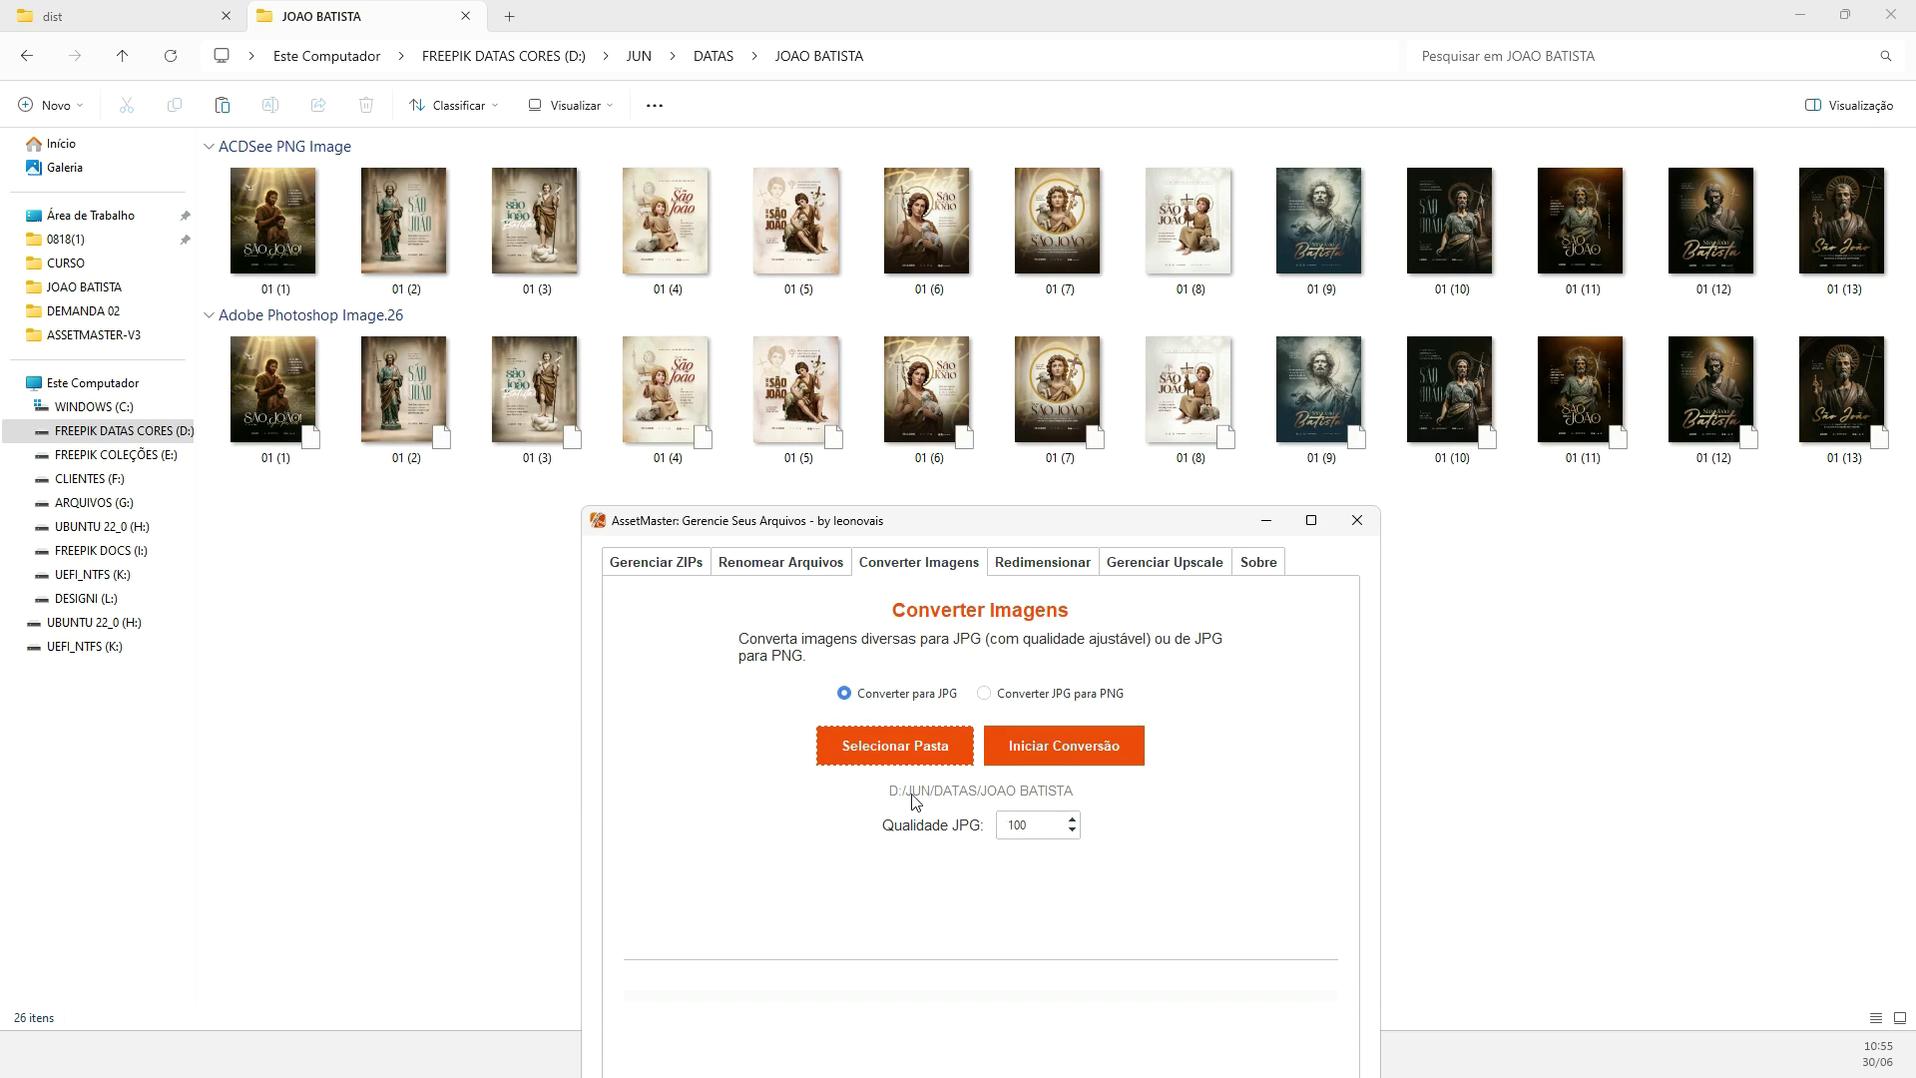
Keep JPG quality at 100 and convert all 13 PNG posters to JPG with 0 errors
double_click(1017, 824)
text(90)
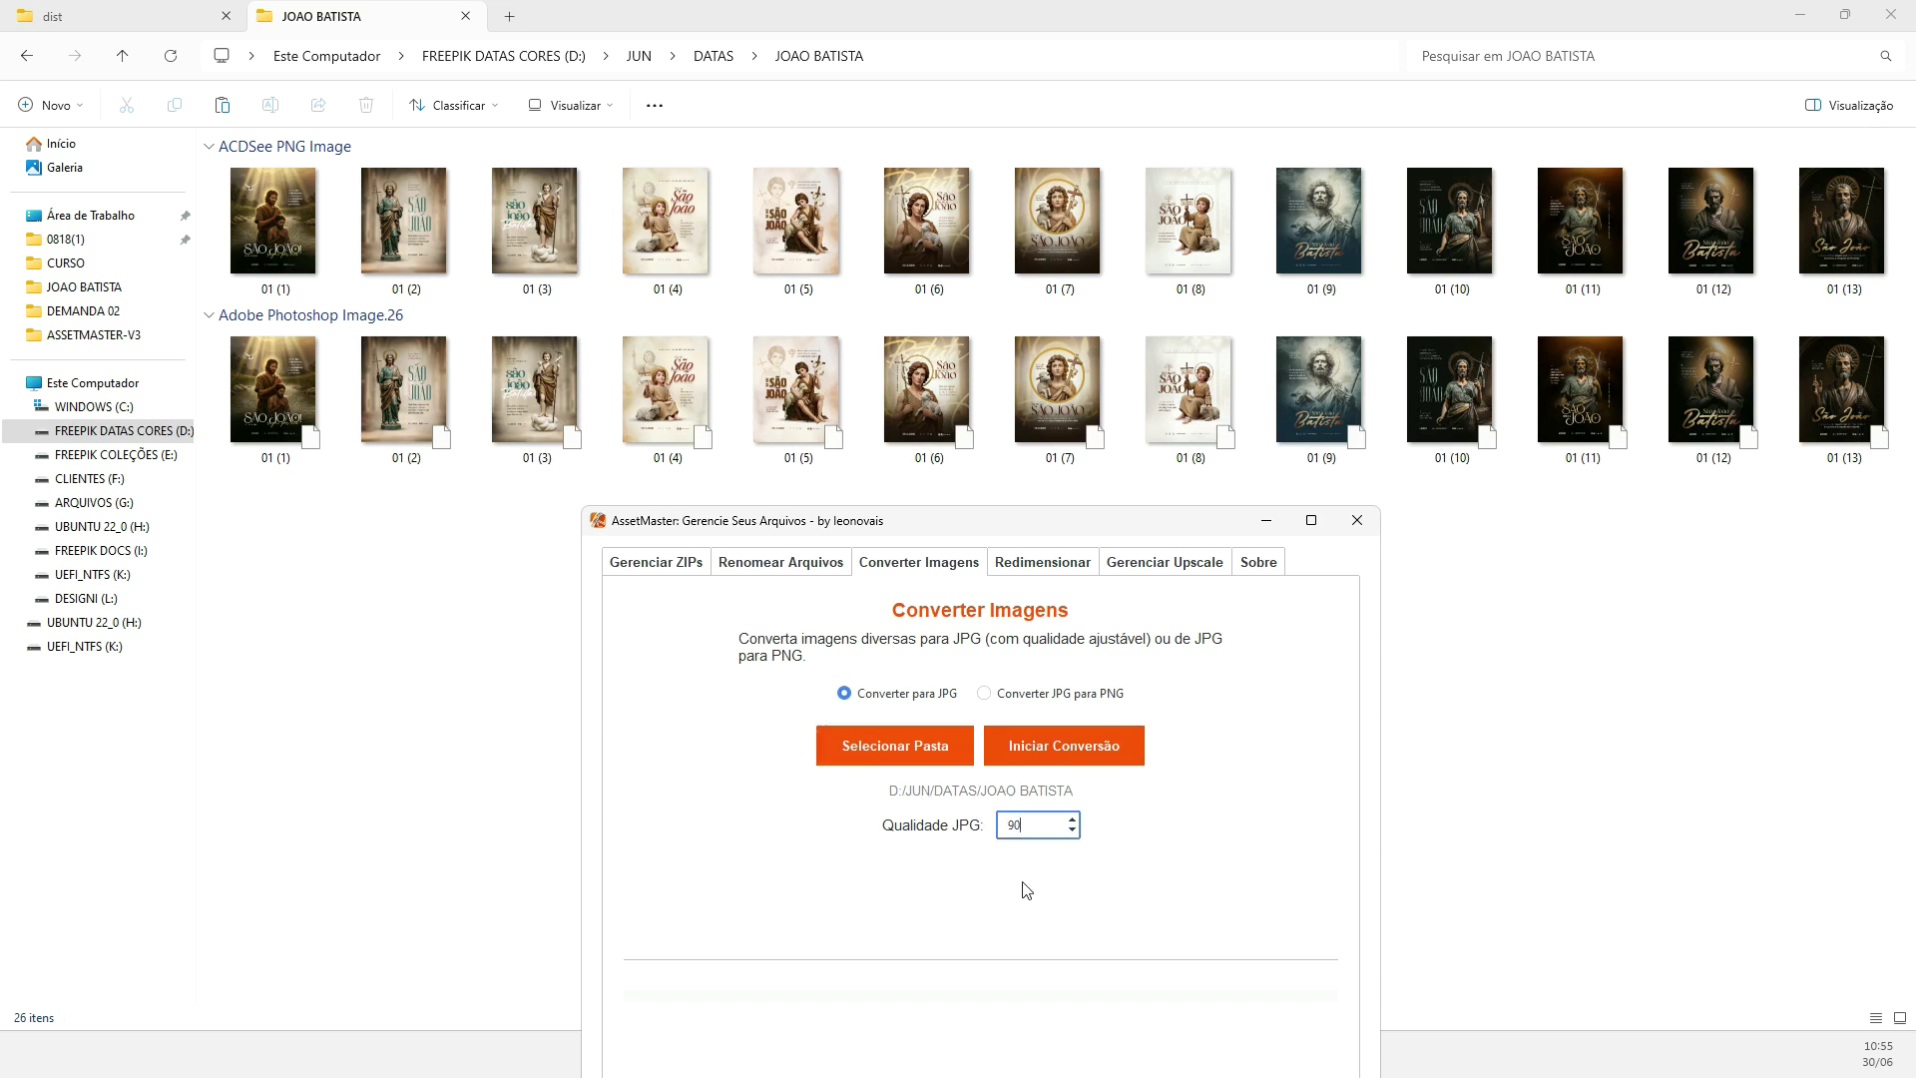
key(ctrl+a)
text(100)
click(1034, 746)
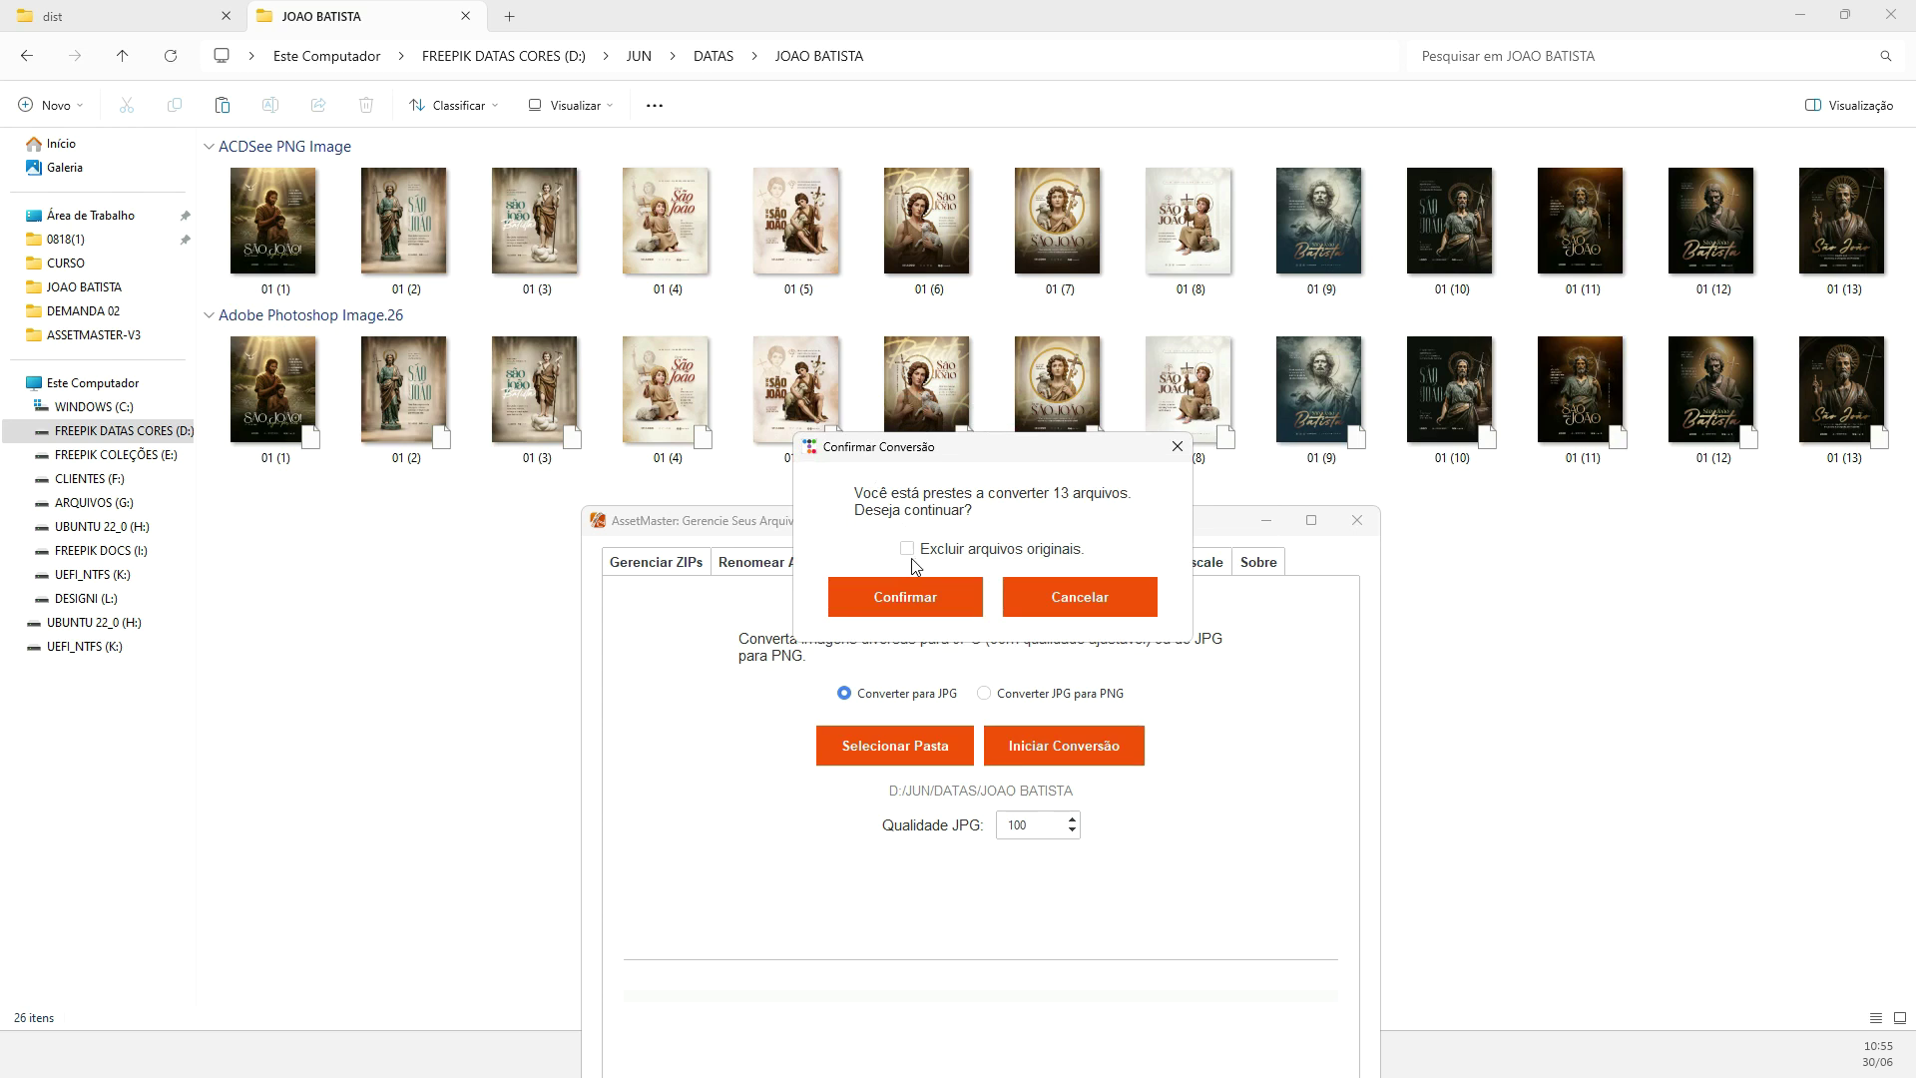
click(918, 605)
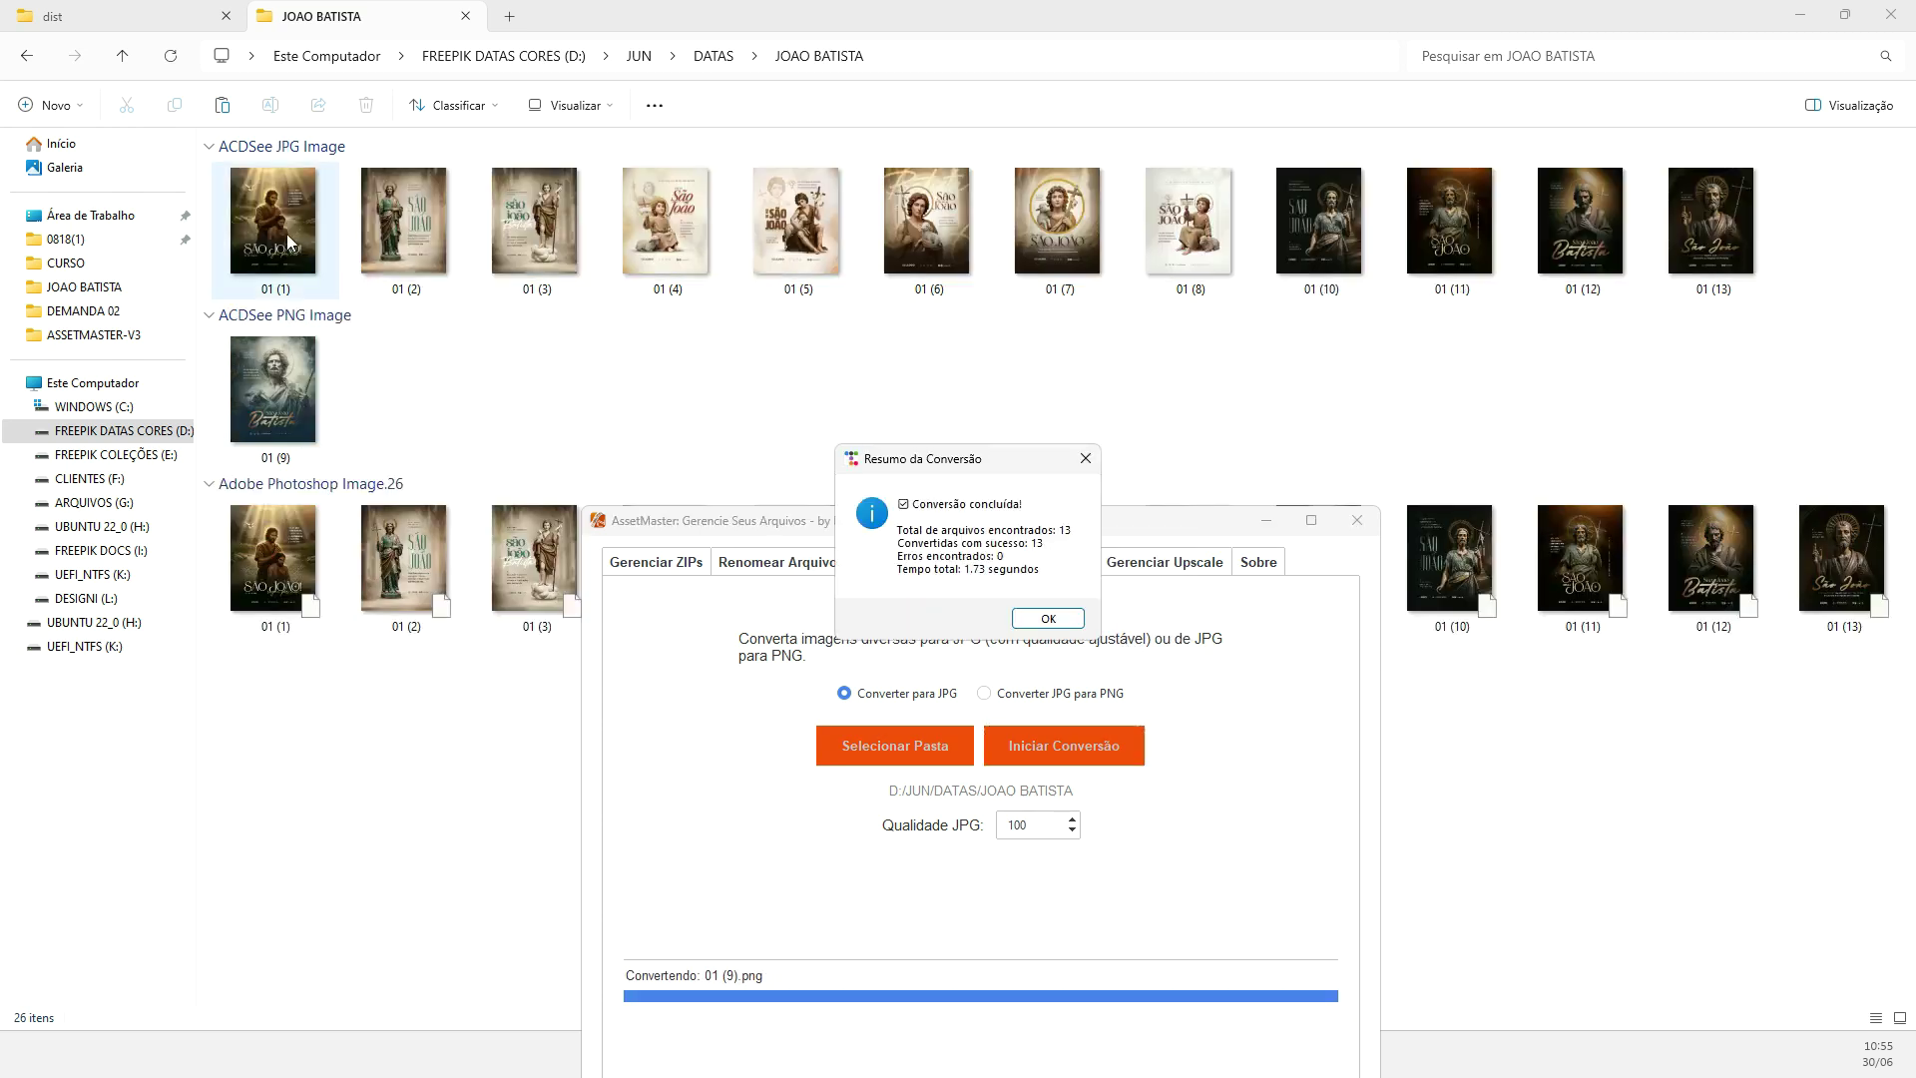
click(1065, 623)
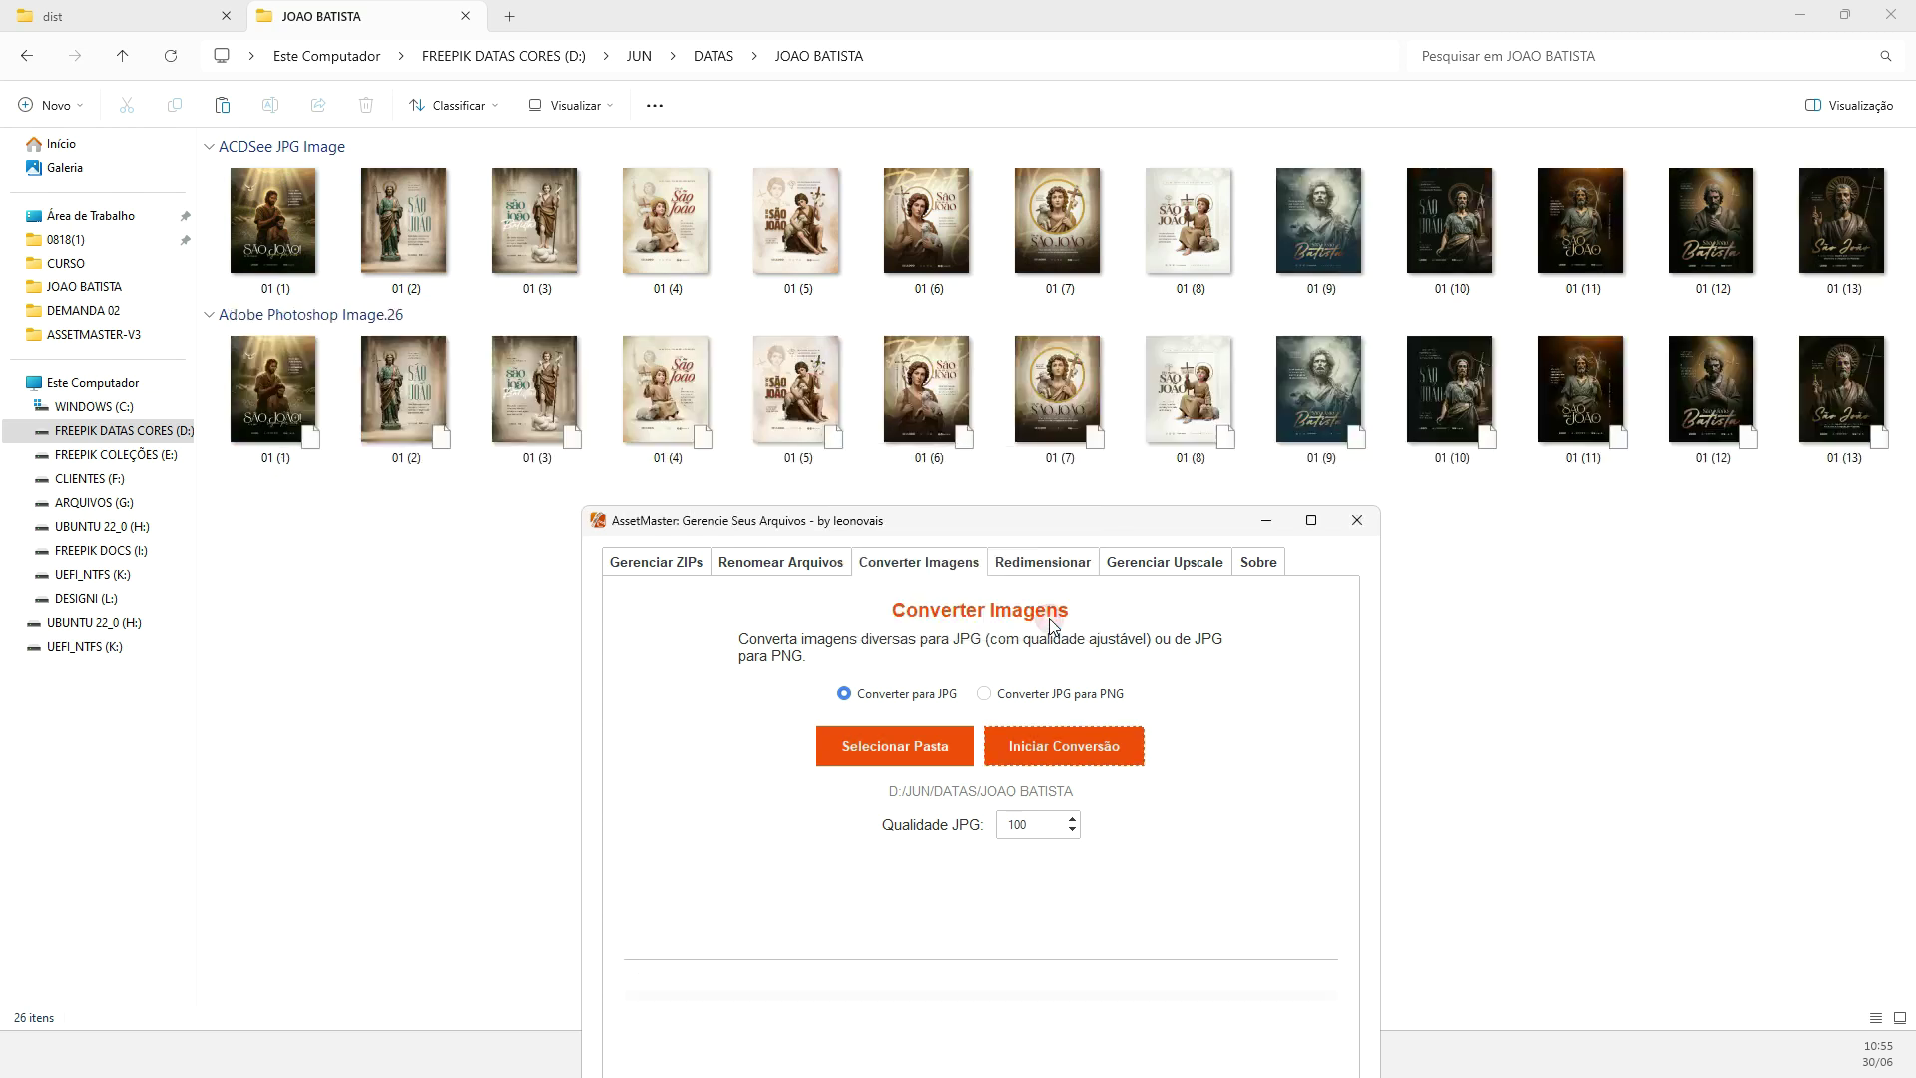
Check the 13 converted JPGs in JOAO BATISTA and marquee-select all 26 files
click(242, 187)
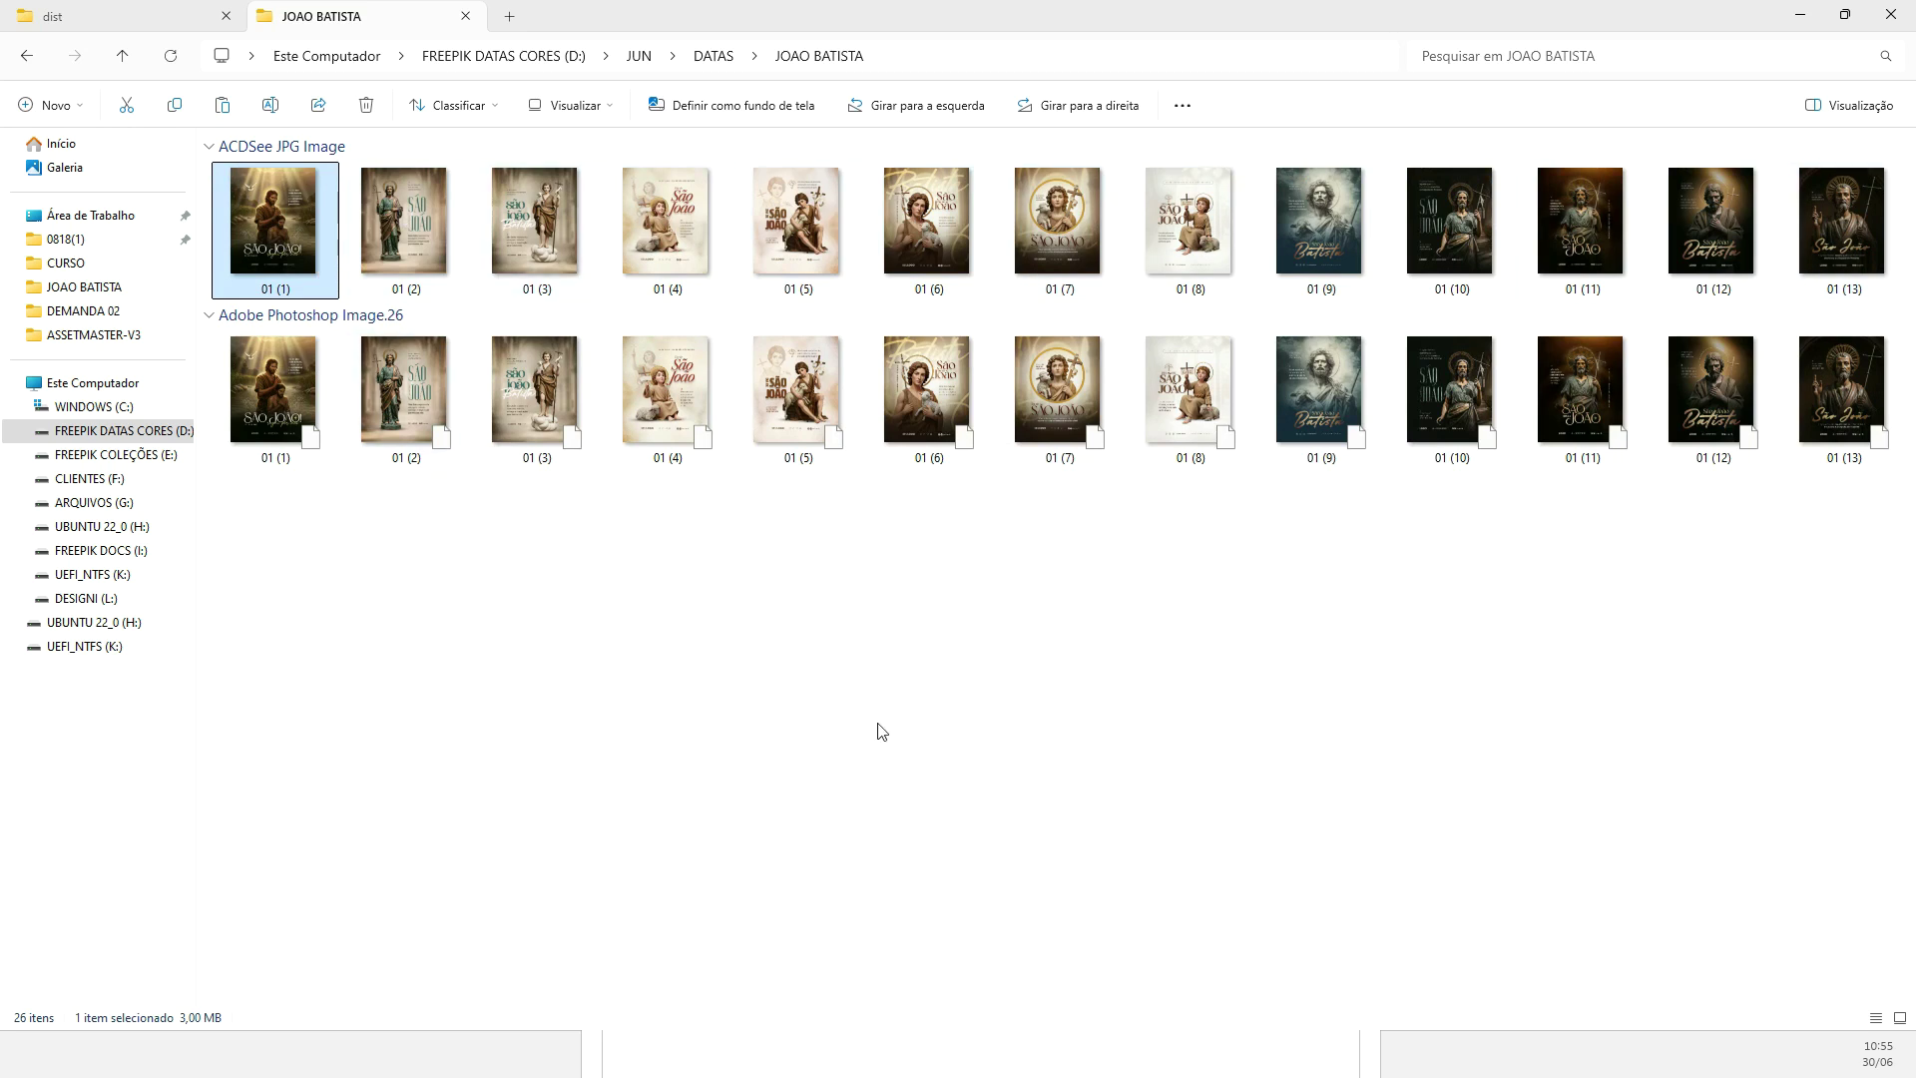
click(1379, 1055)
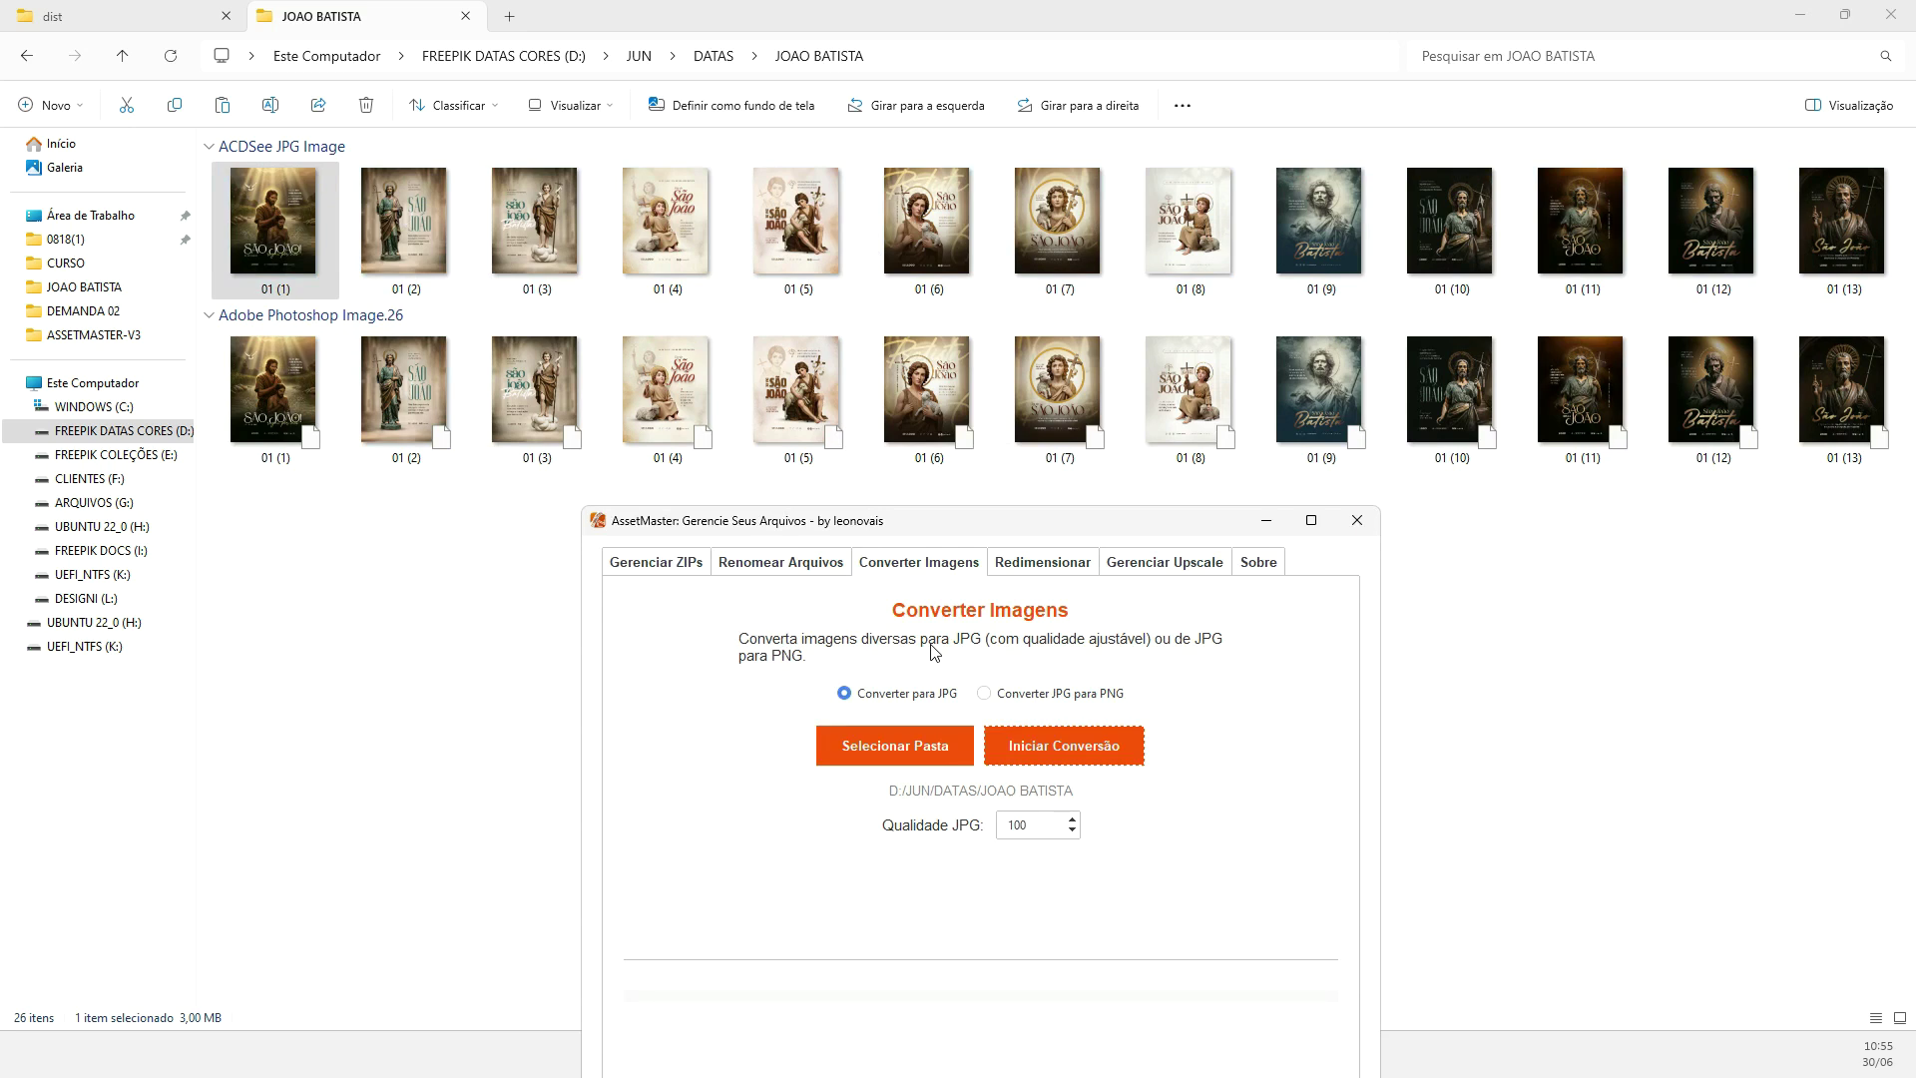
click(1450, 374)
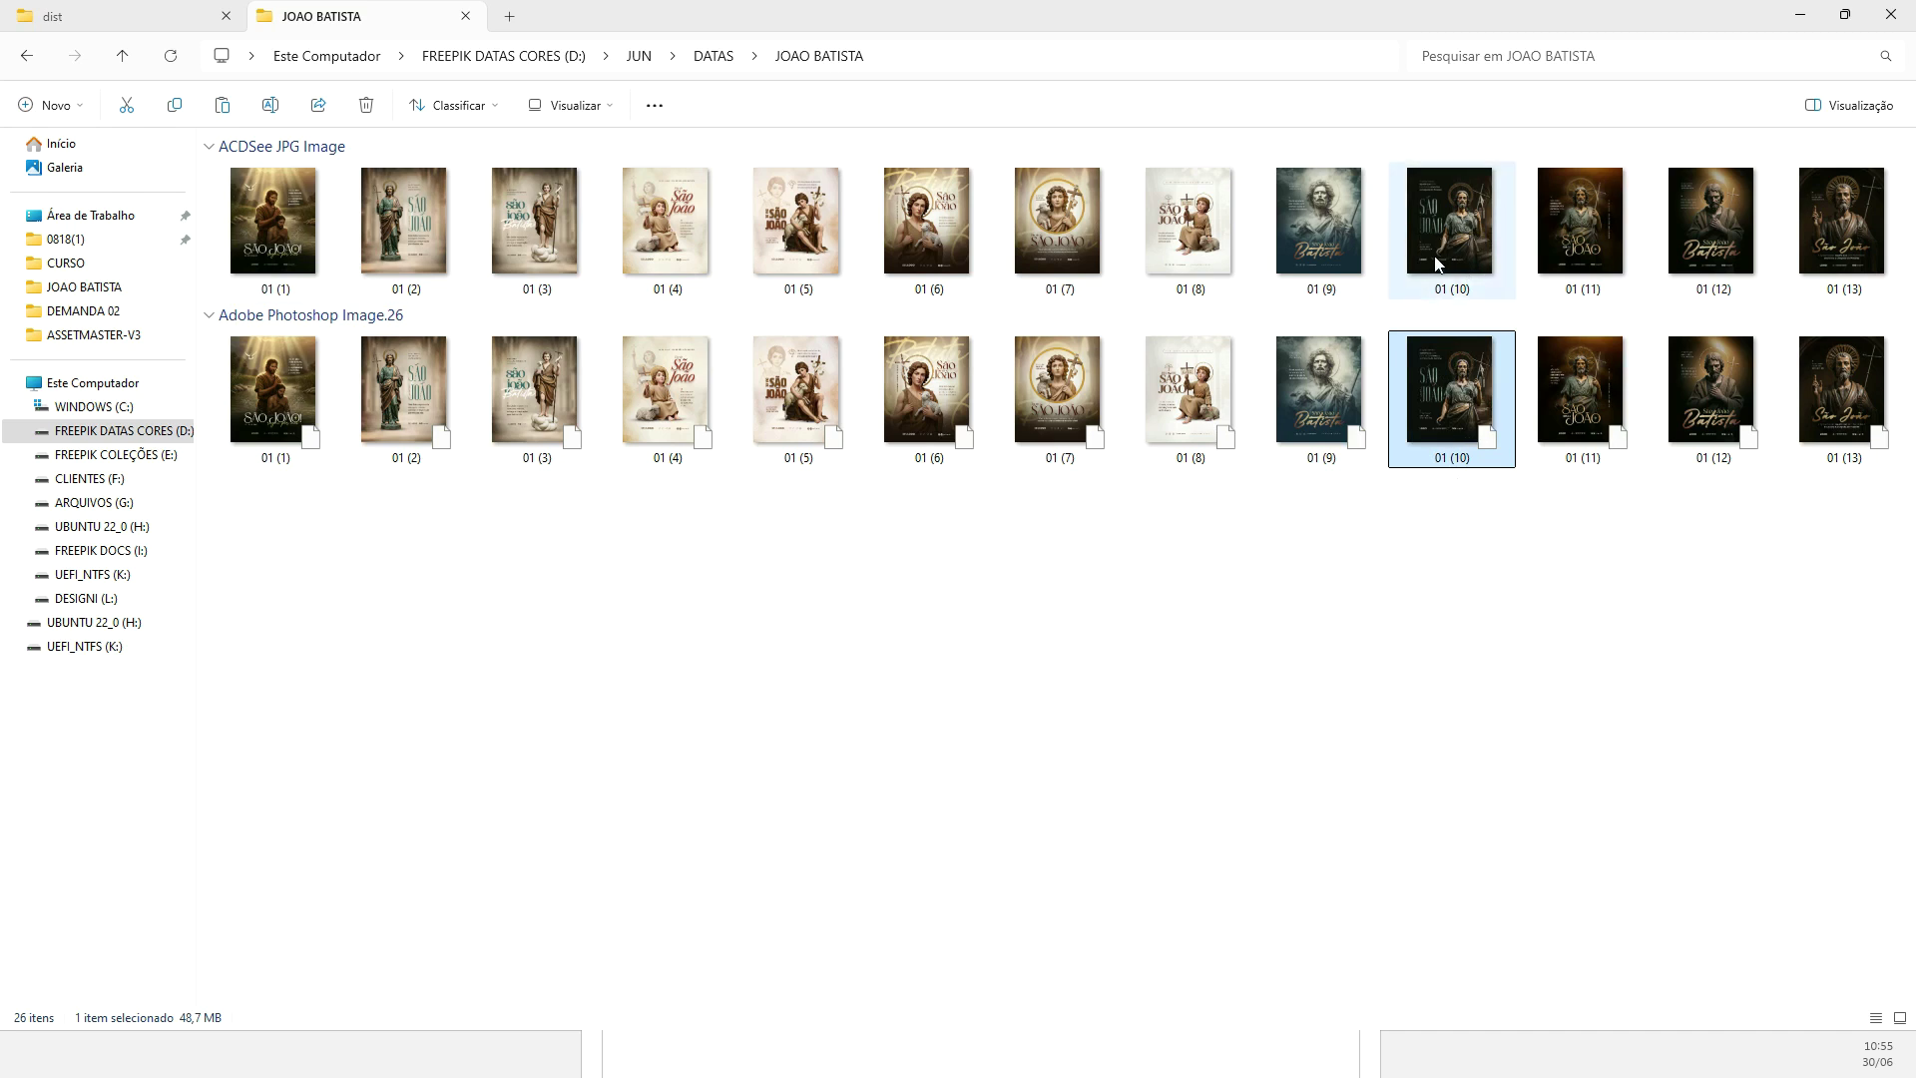
drag(1836, 541, 296, 219)
click(1336, 1059)
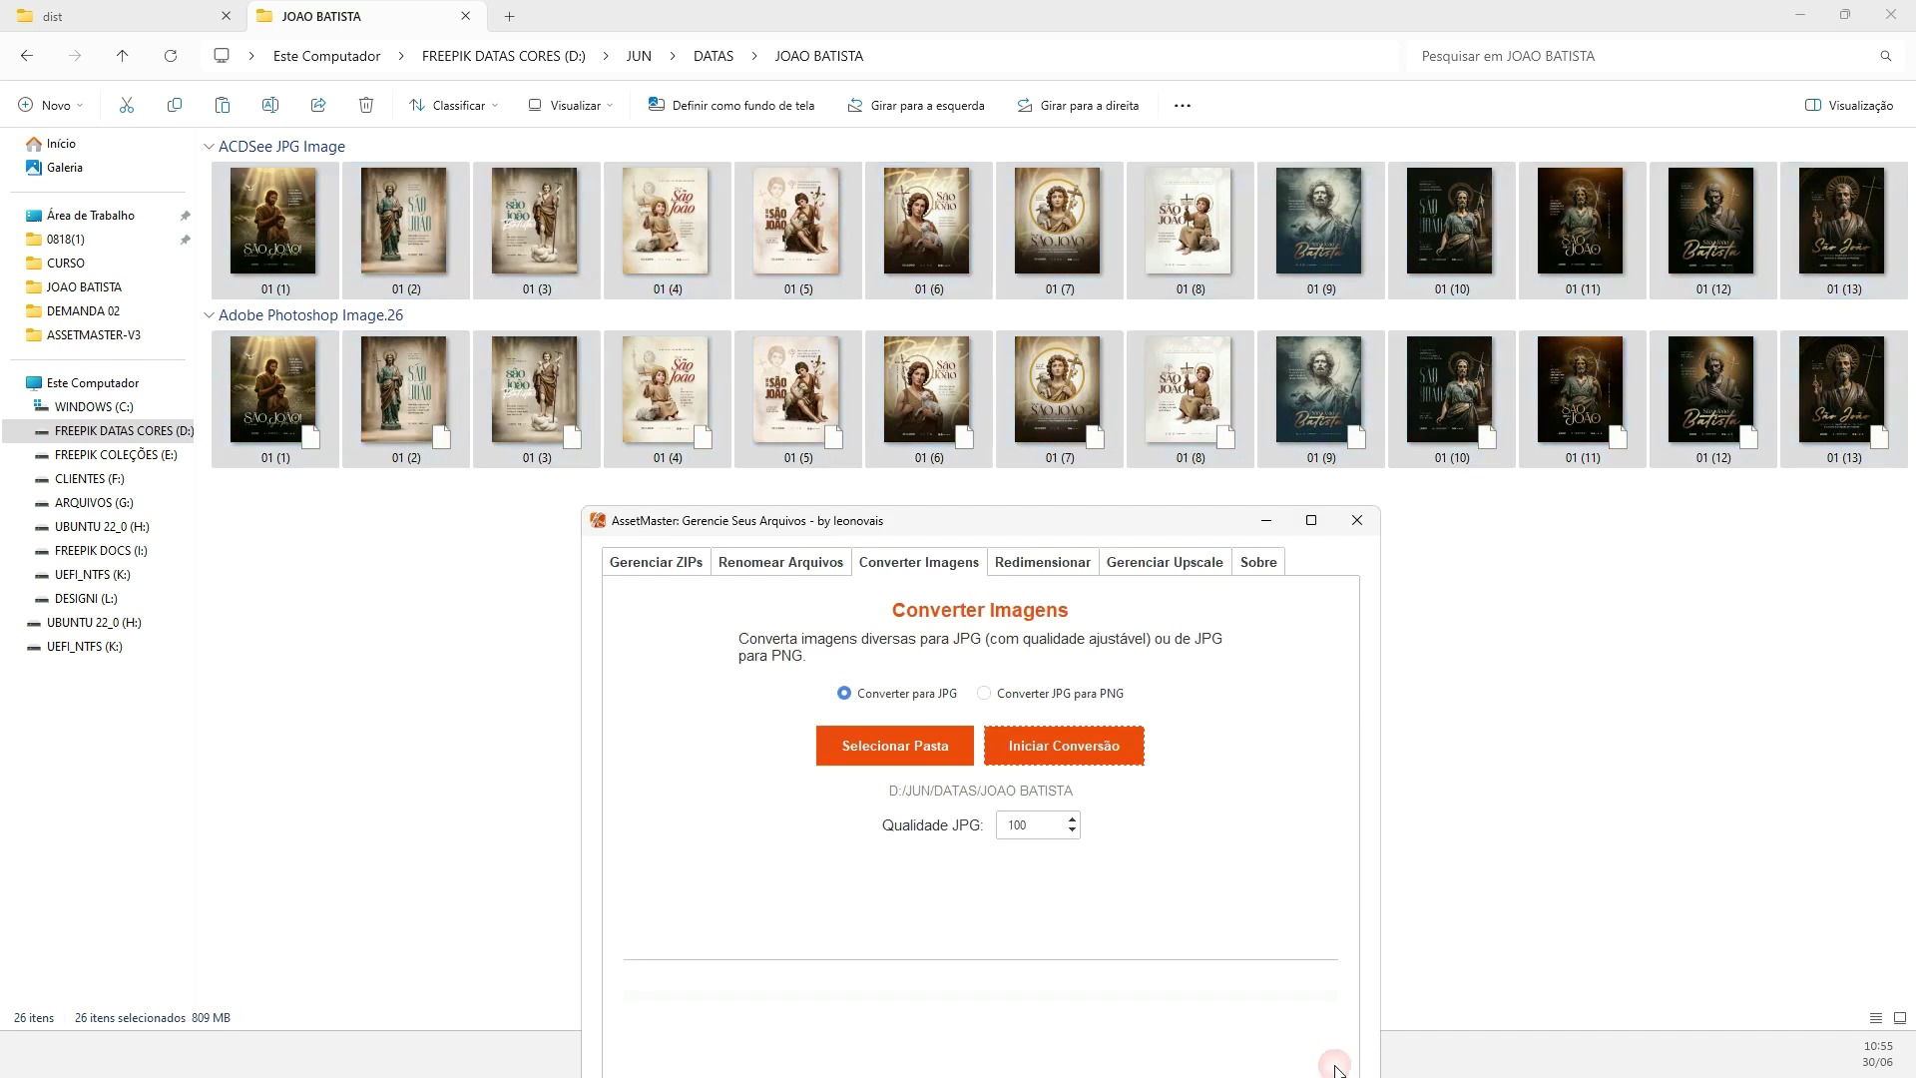
click(794, 565)
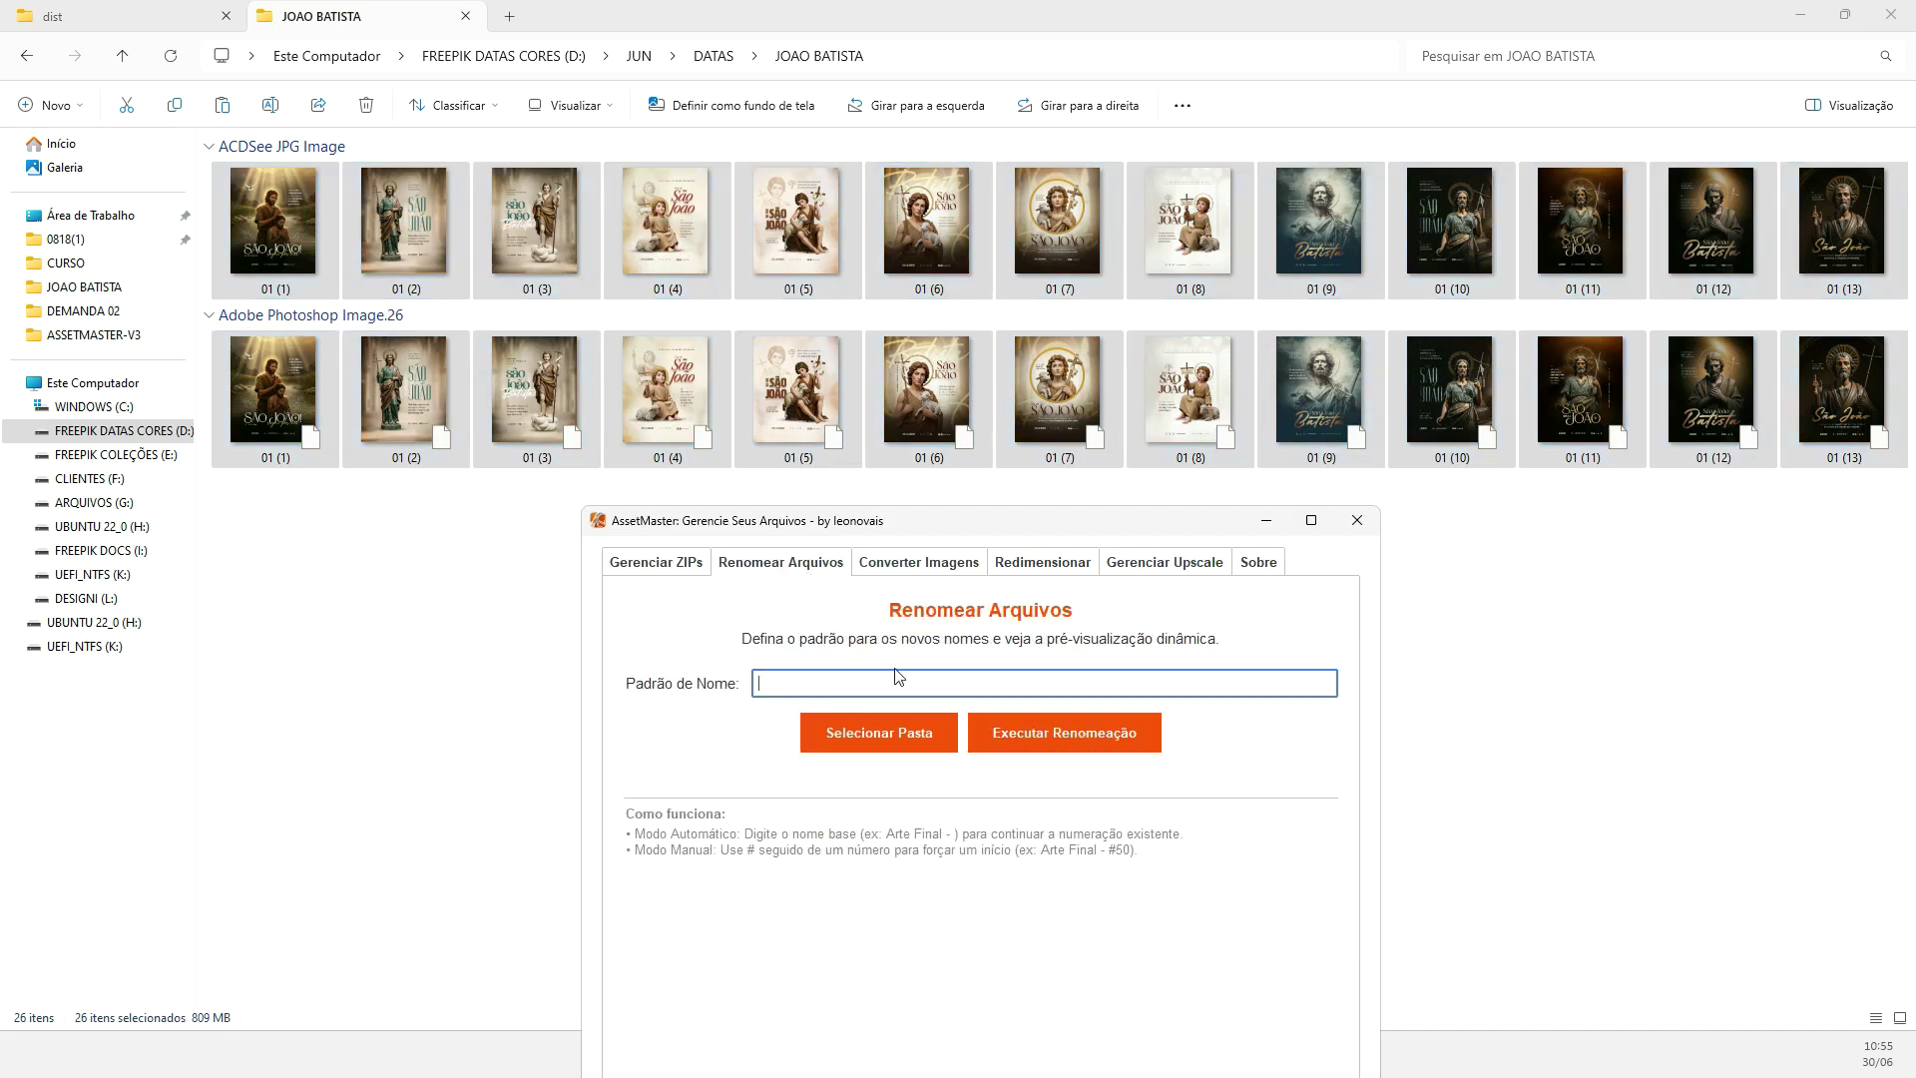
click(898, 724)
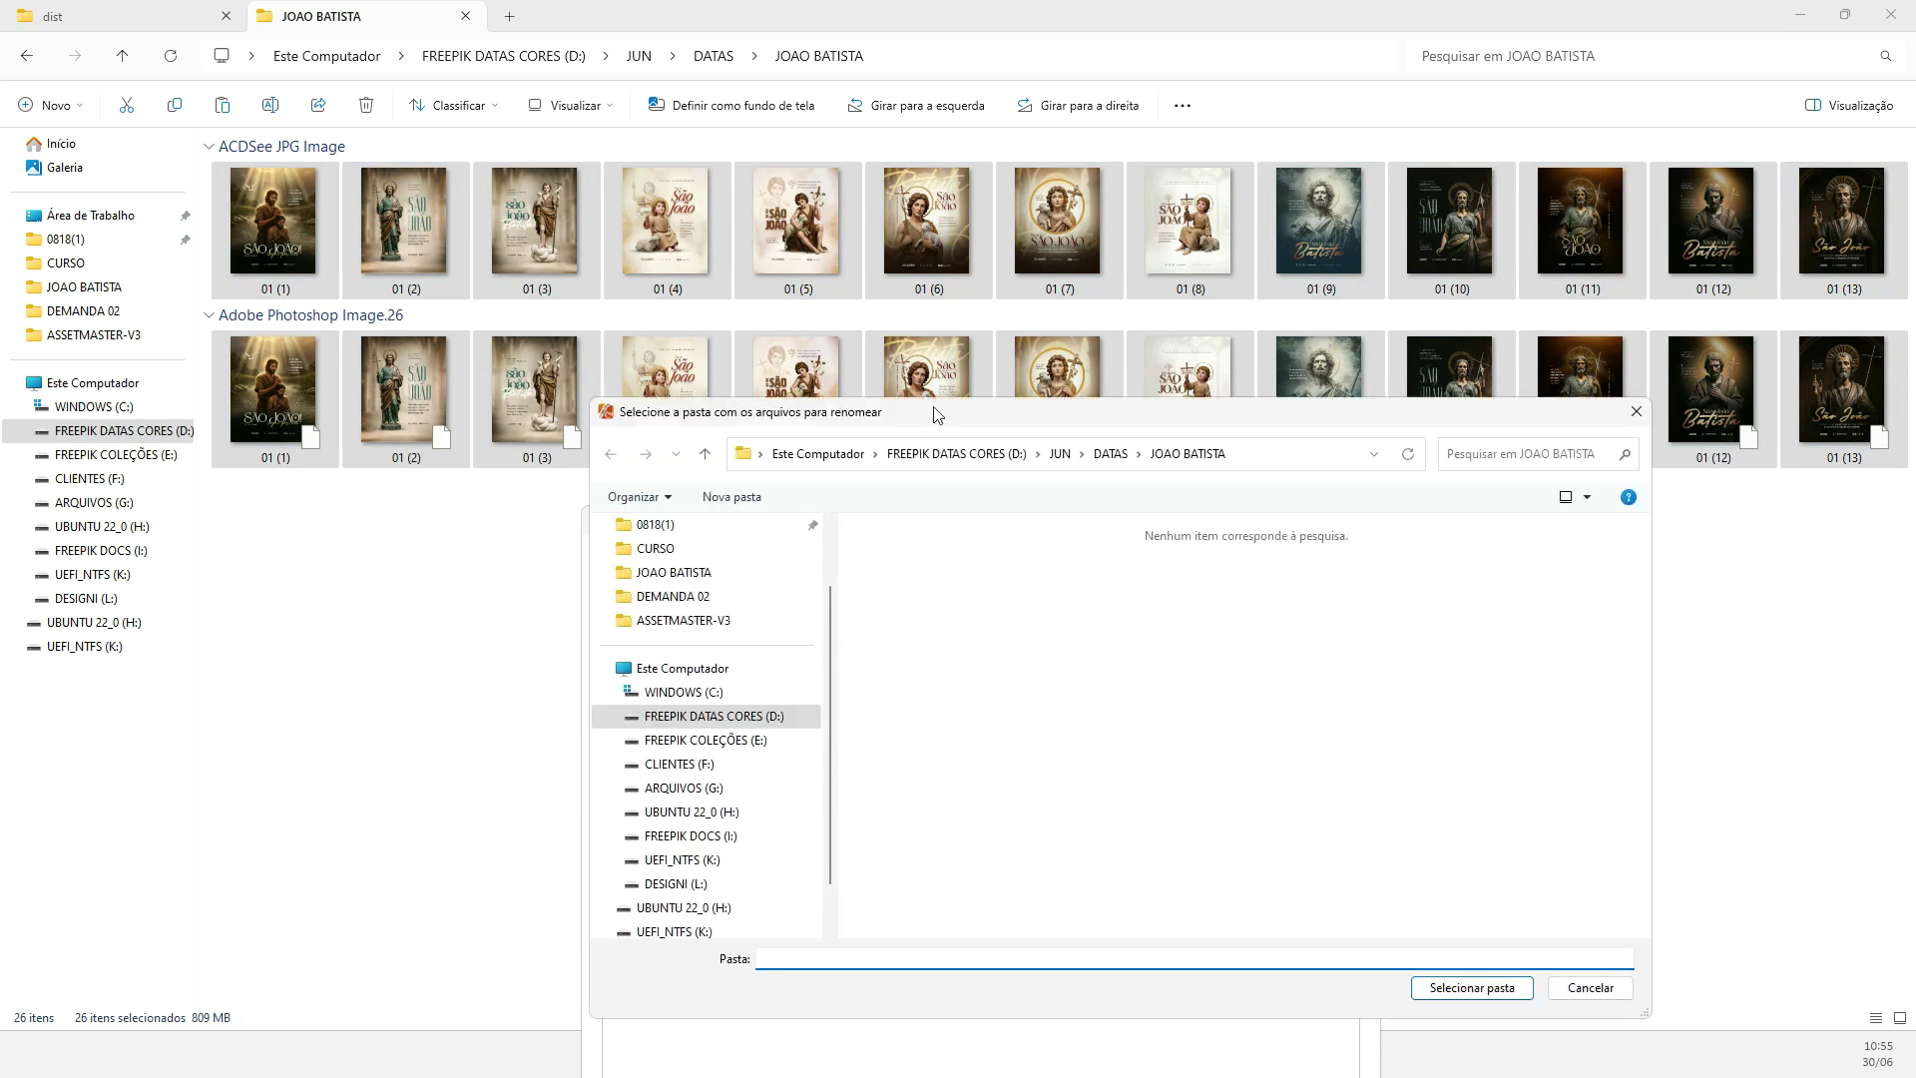
click(1480, 989)
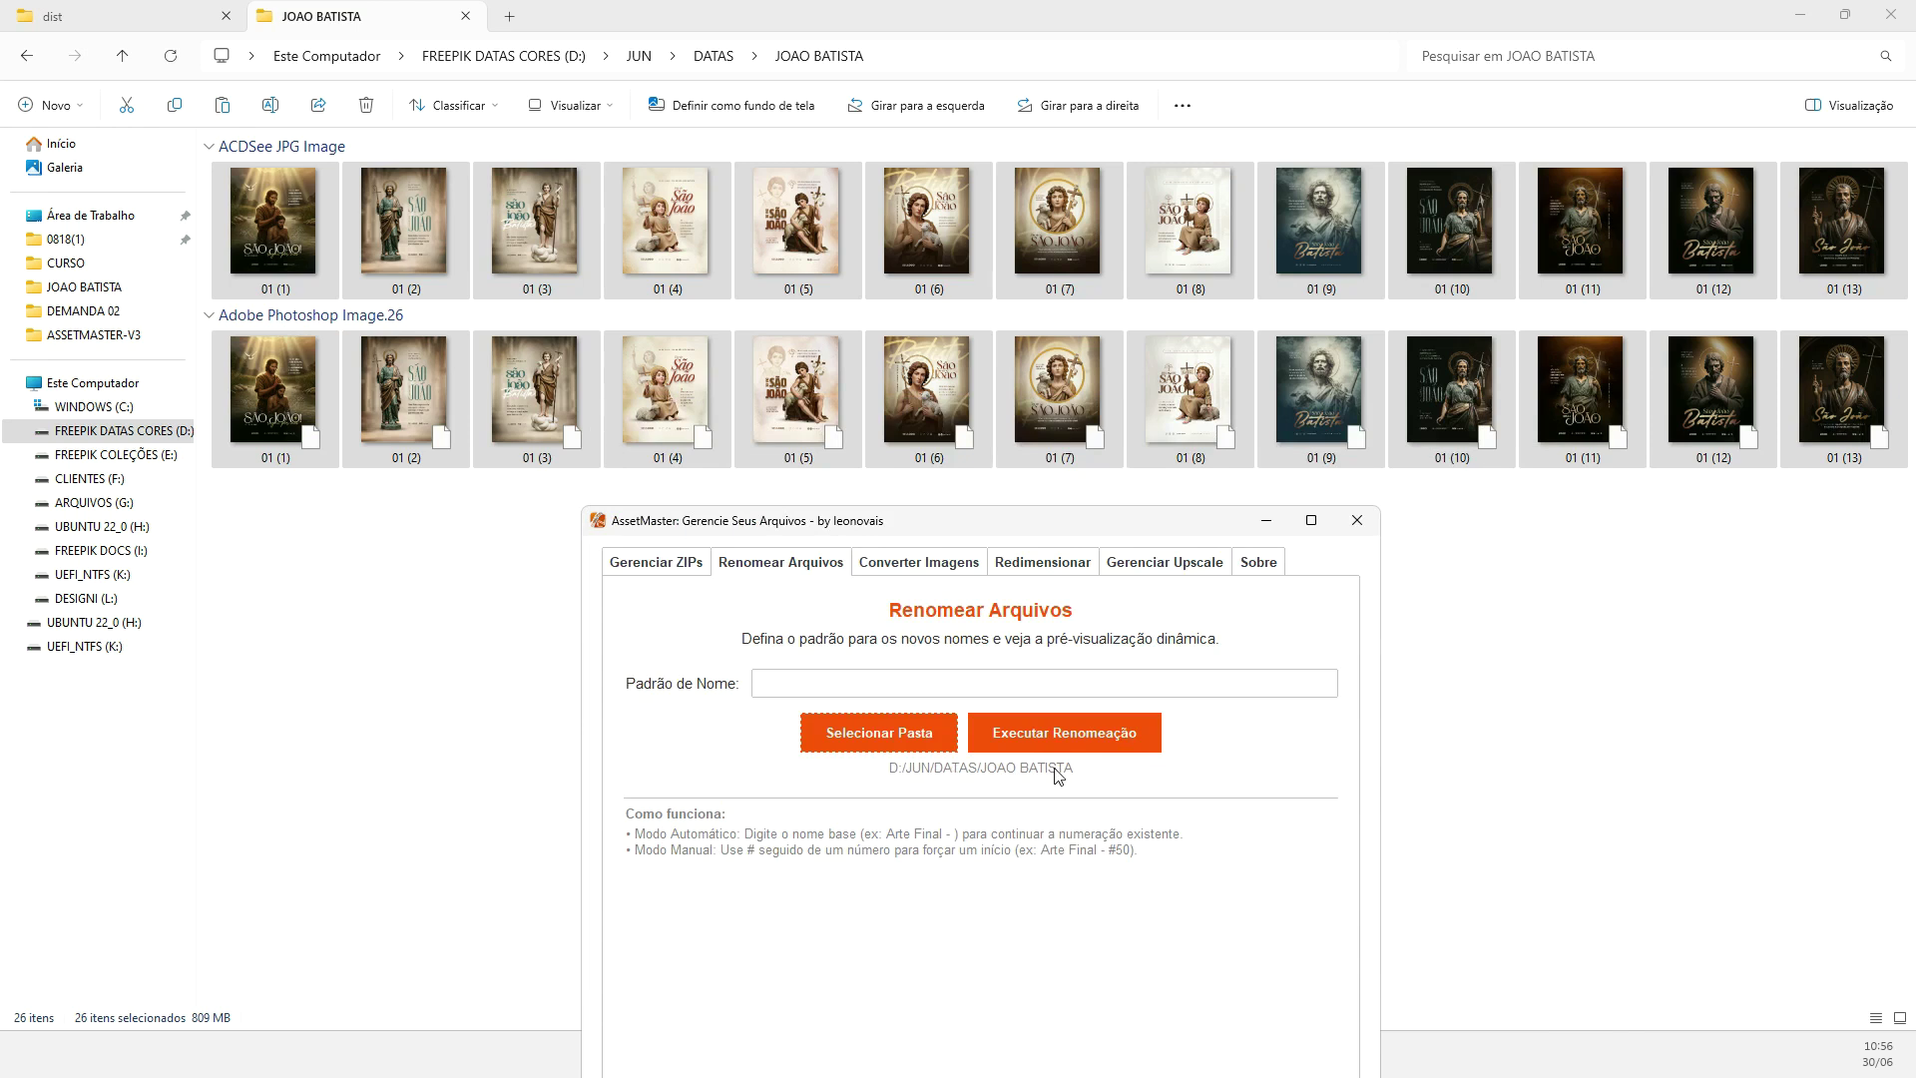
Rename all 26 files with pattern 'social media joao batista', numbered 01 through 13
click(861, 686)
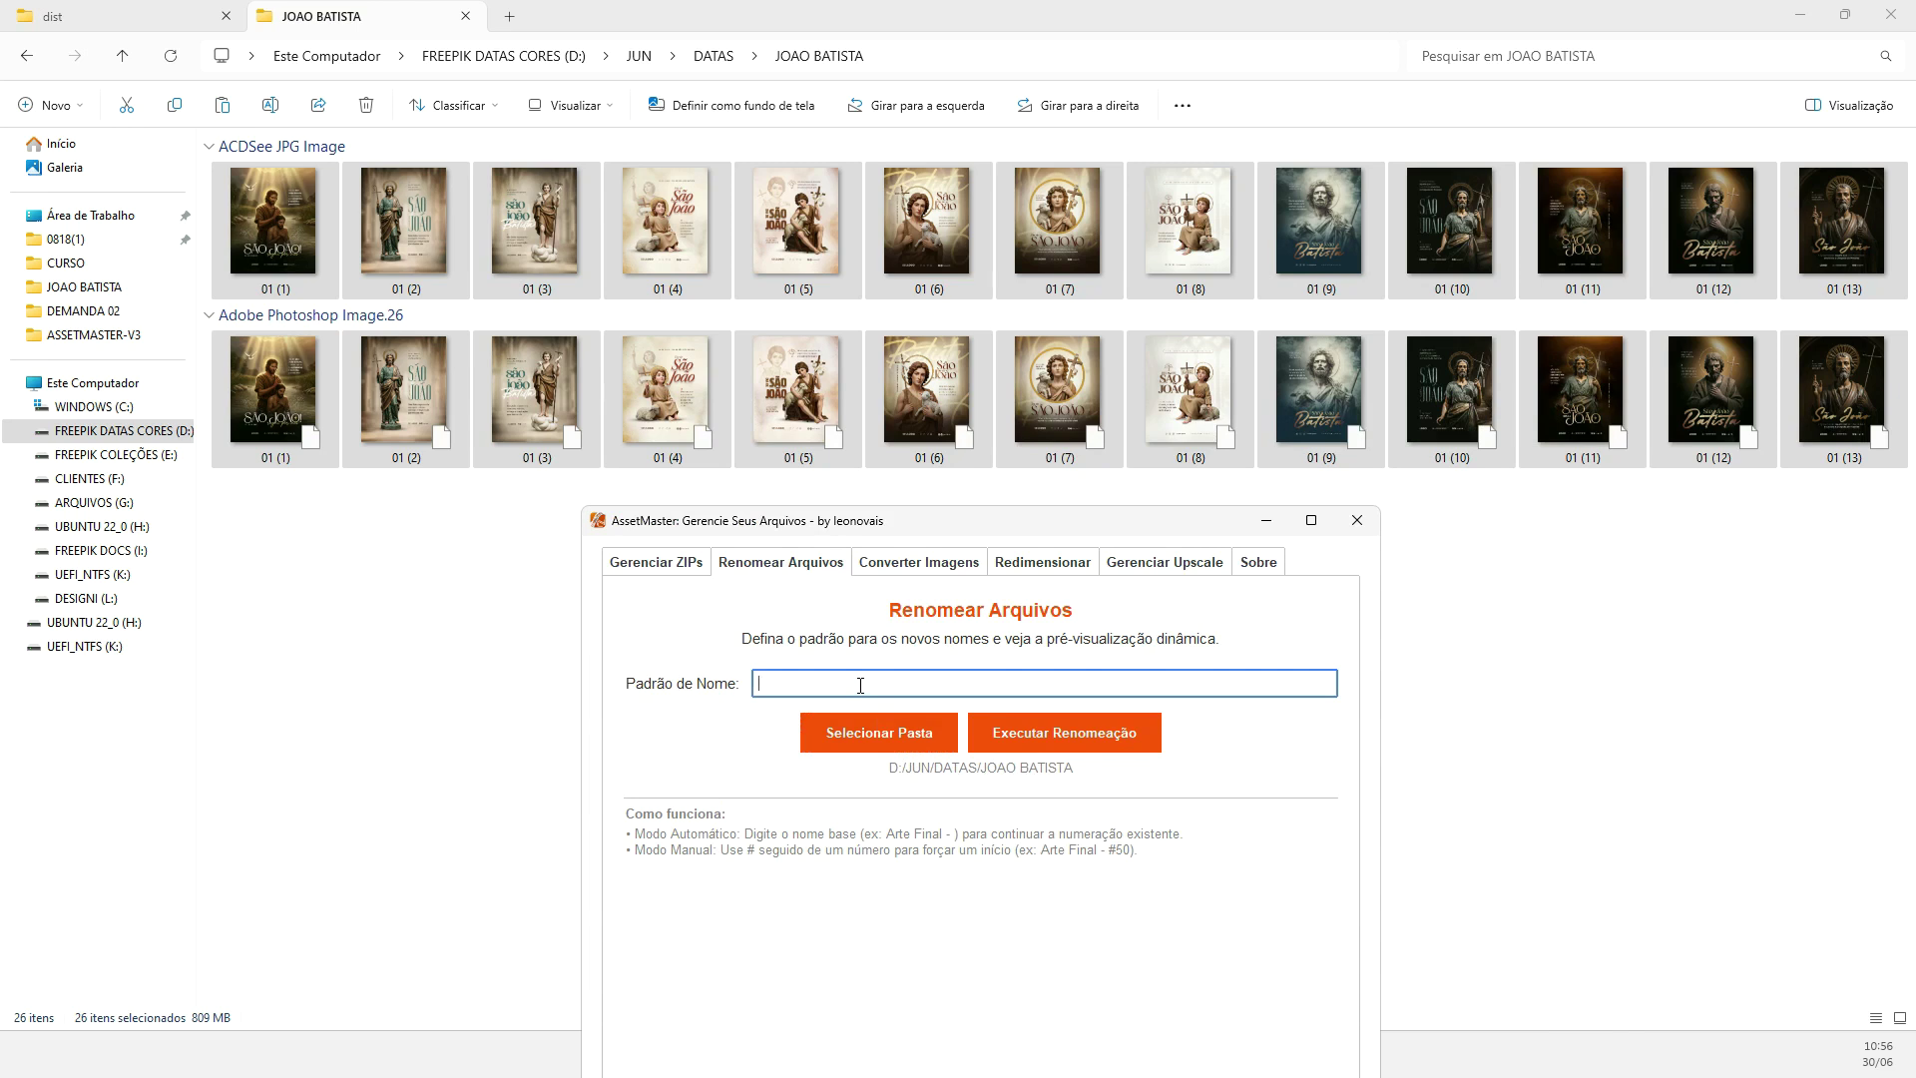
text(social medi)
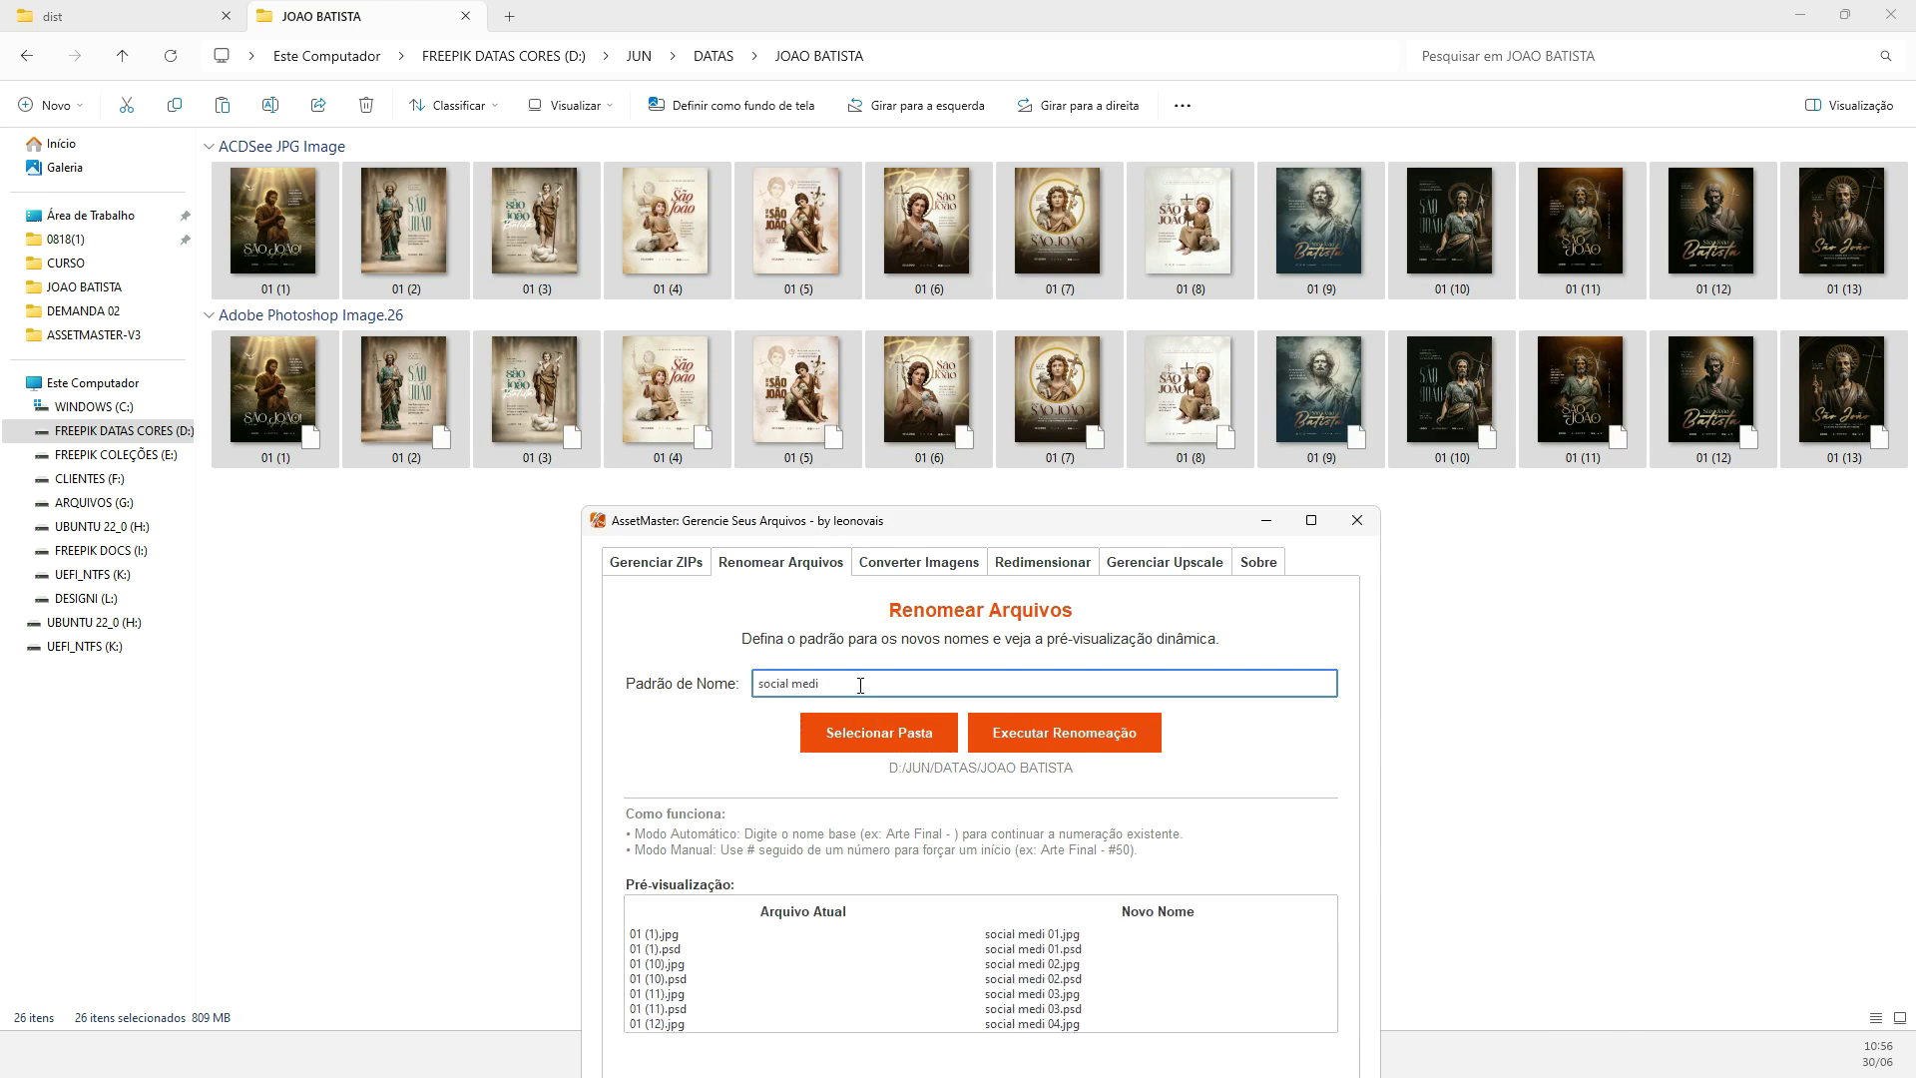
text(a)
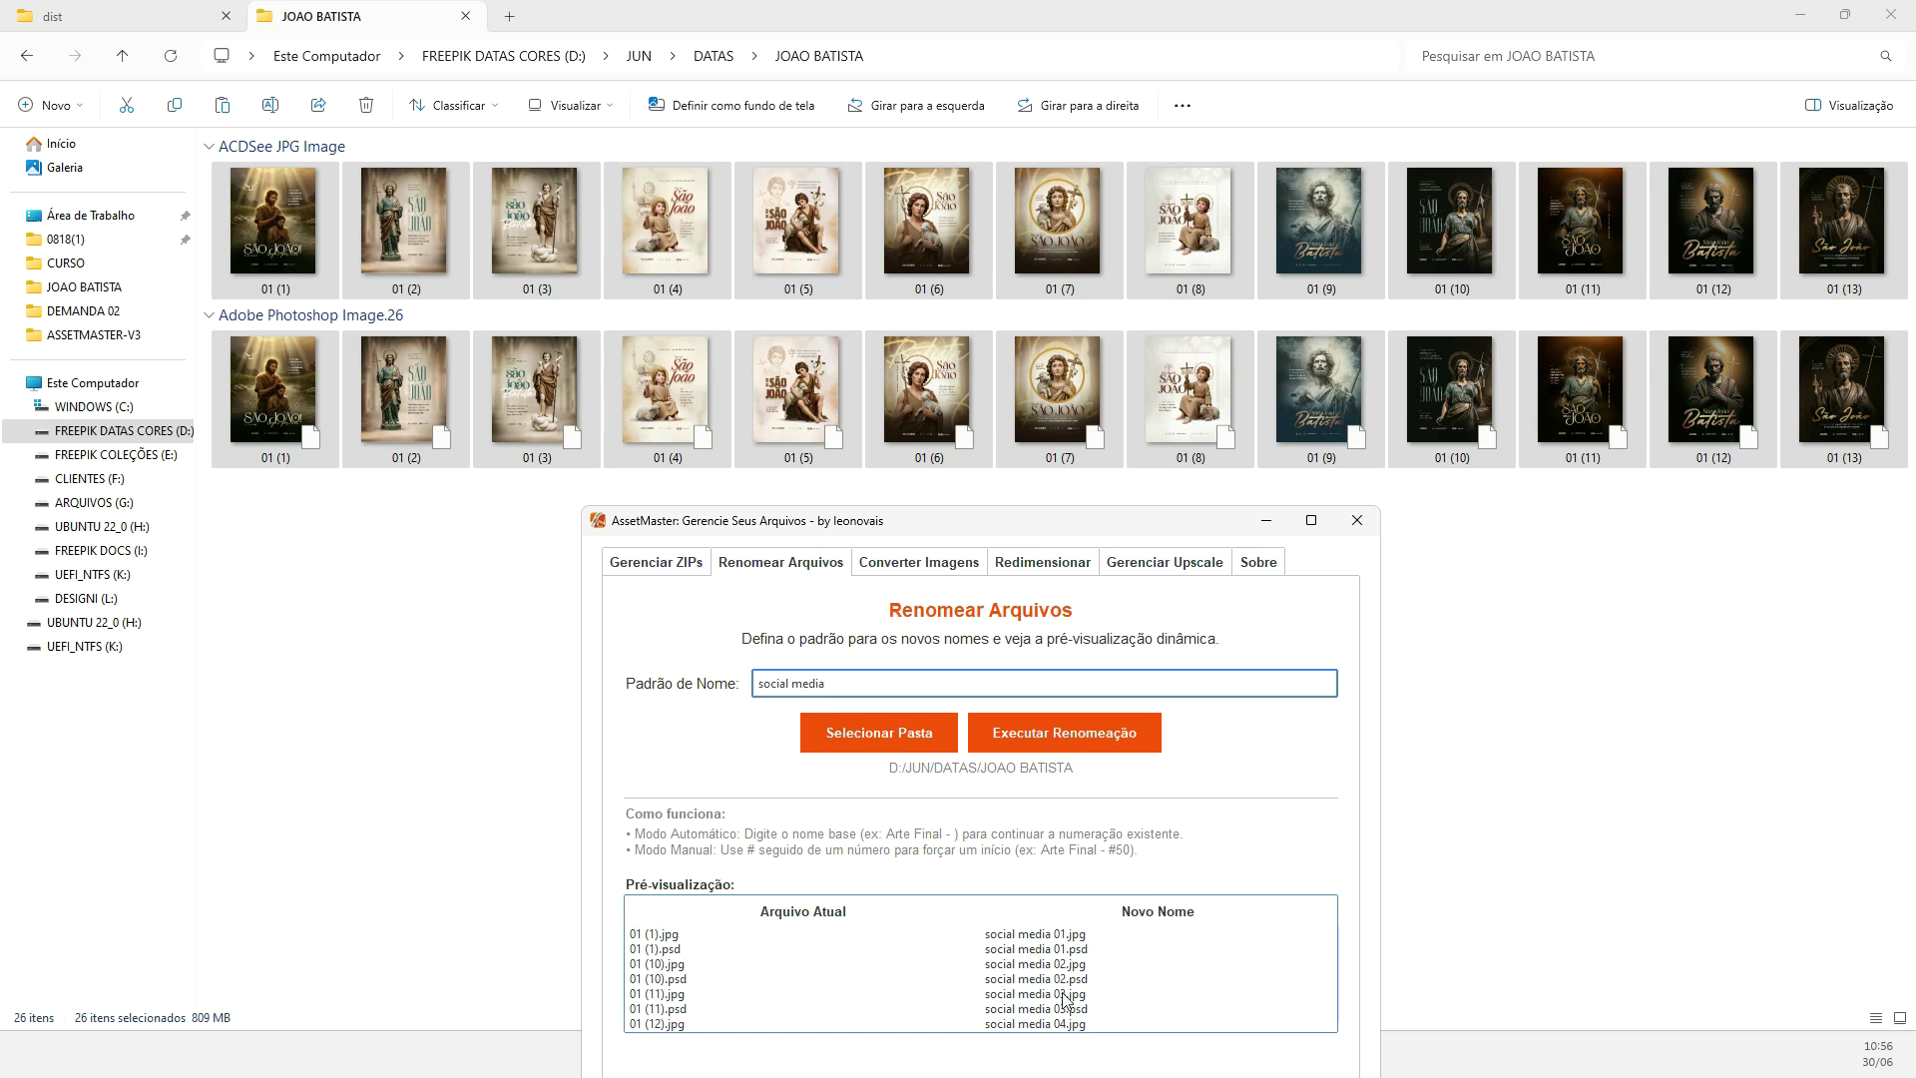
drag(1009, 517, 1010, 396)
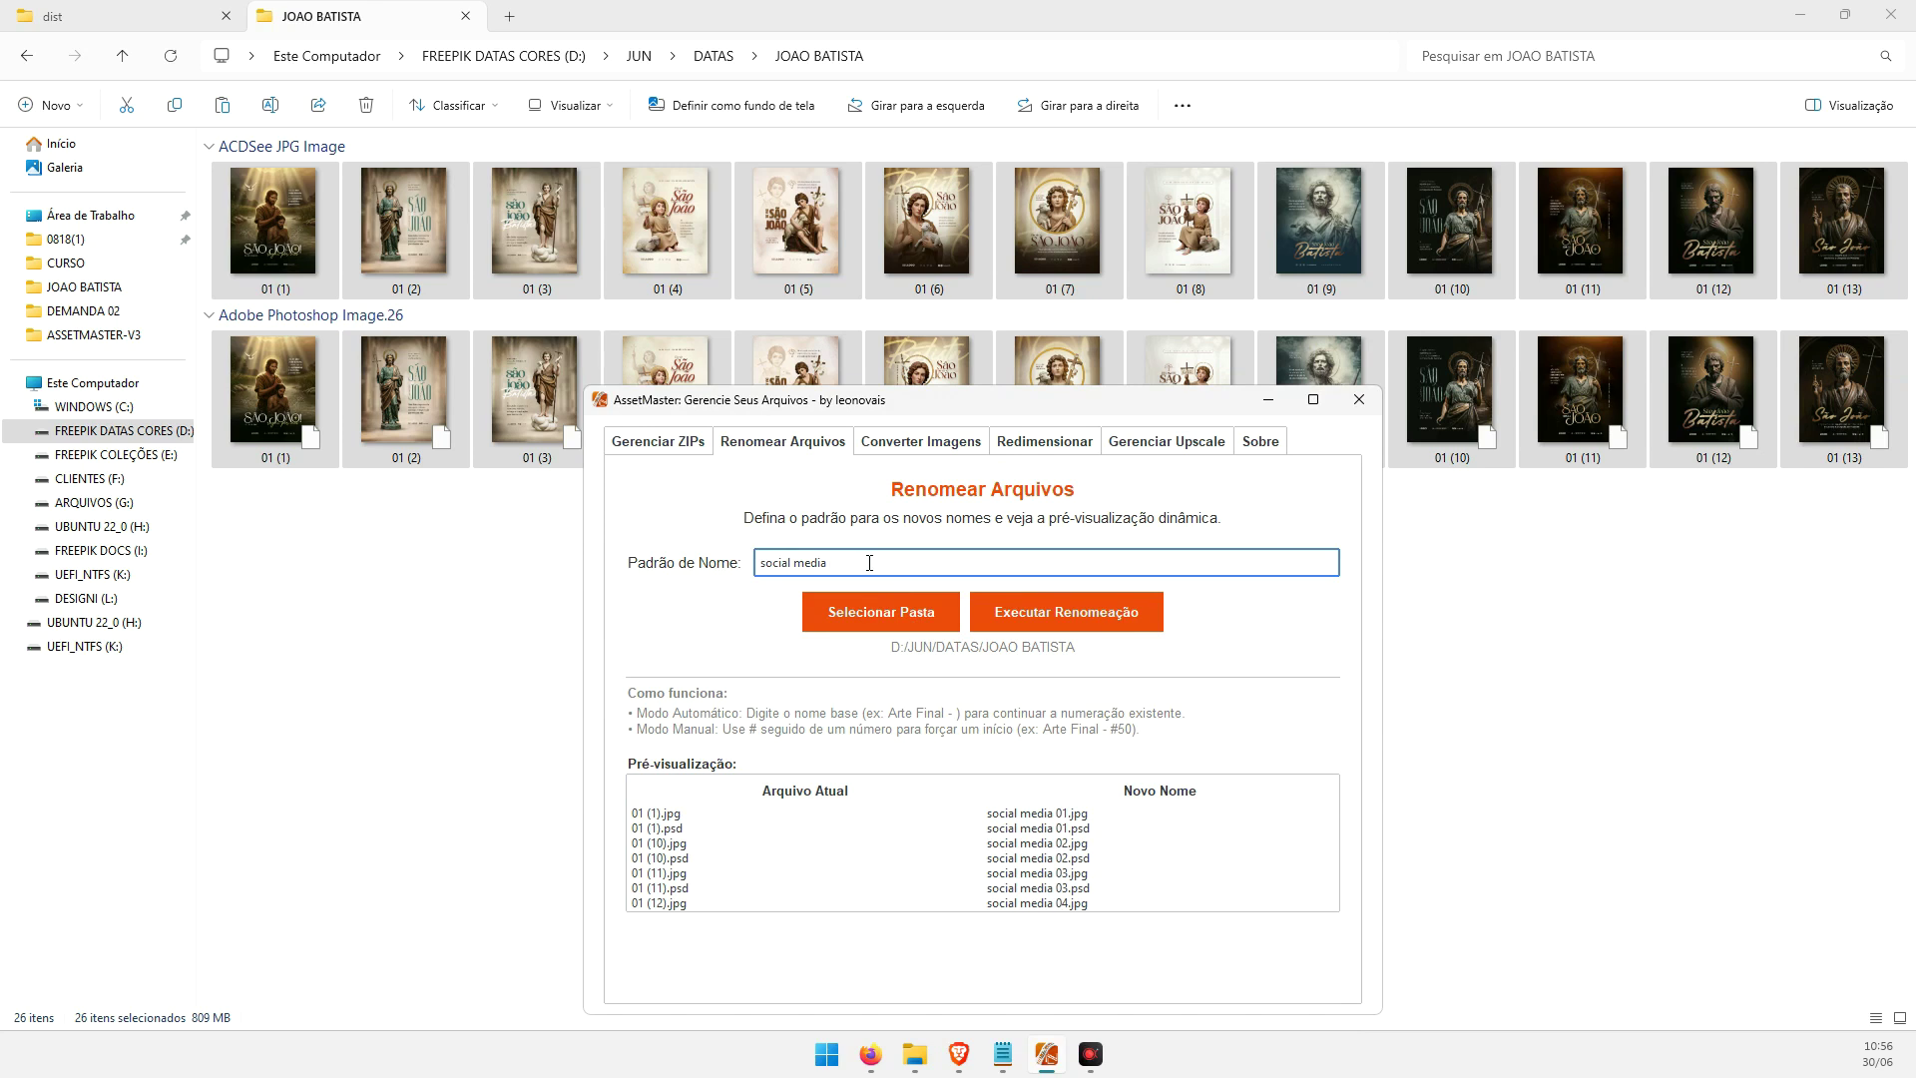
text(joao)
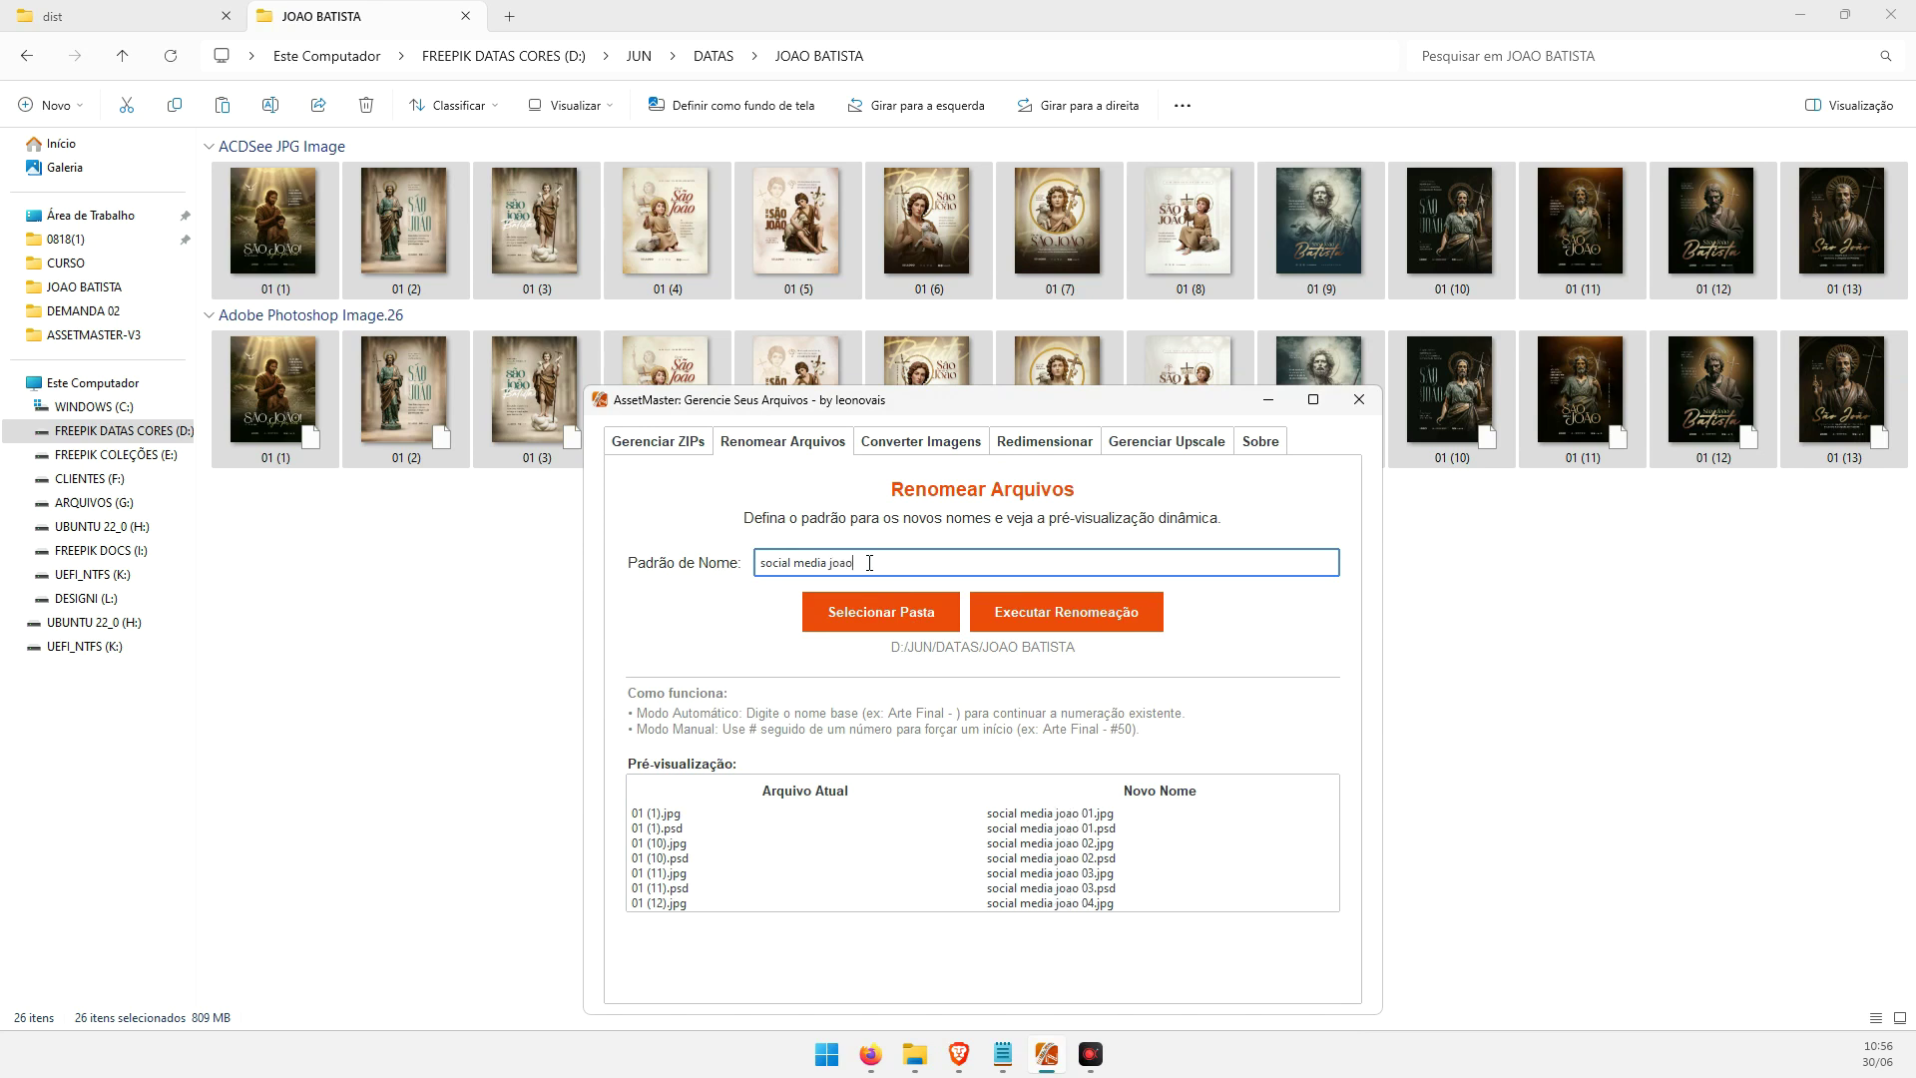
text( batista)
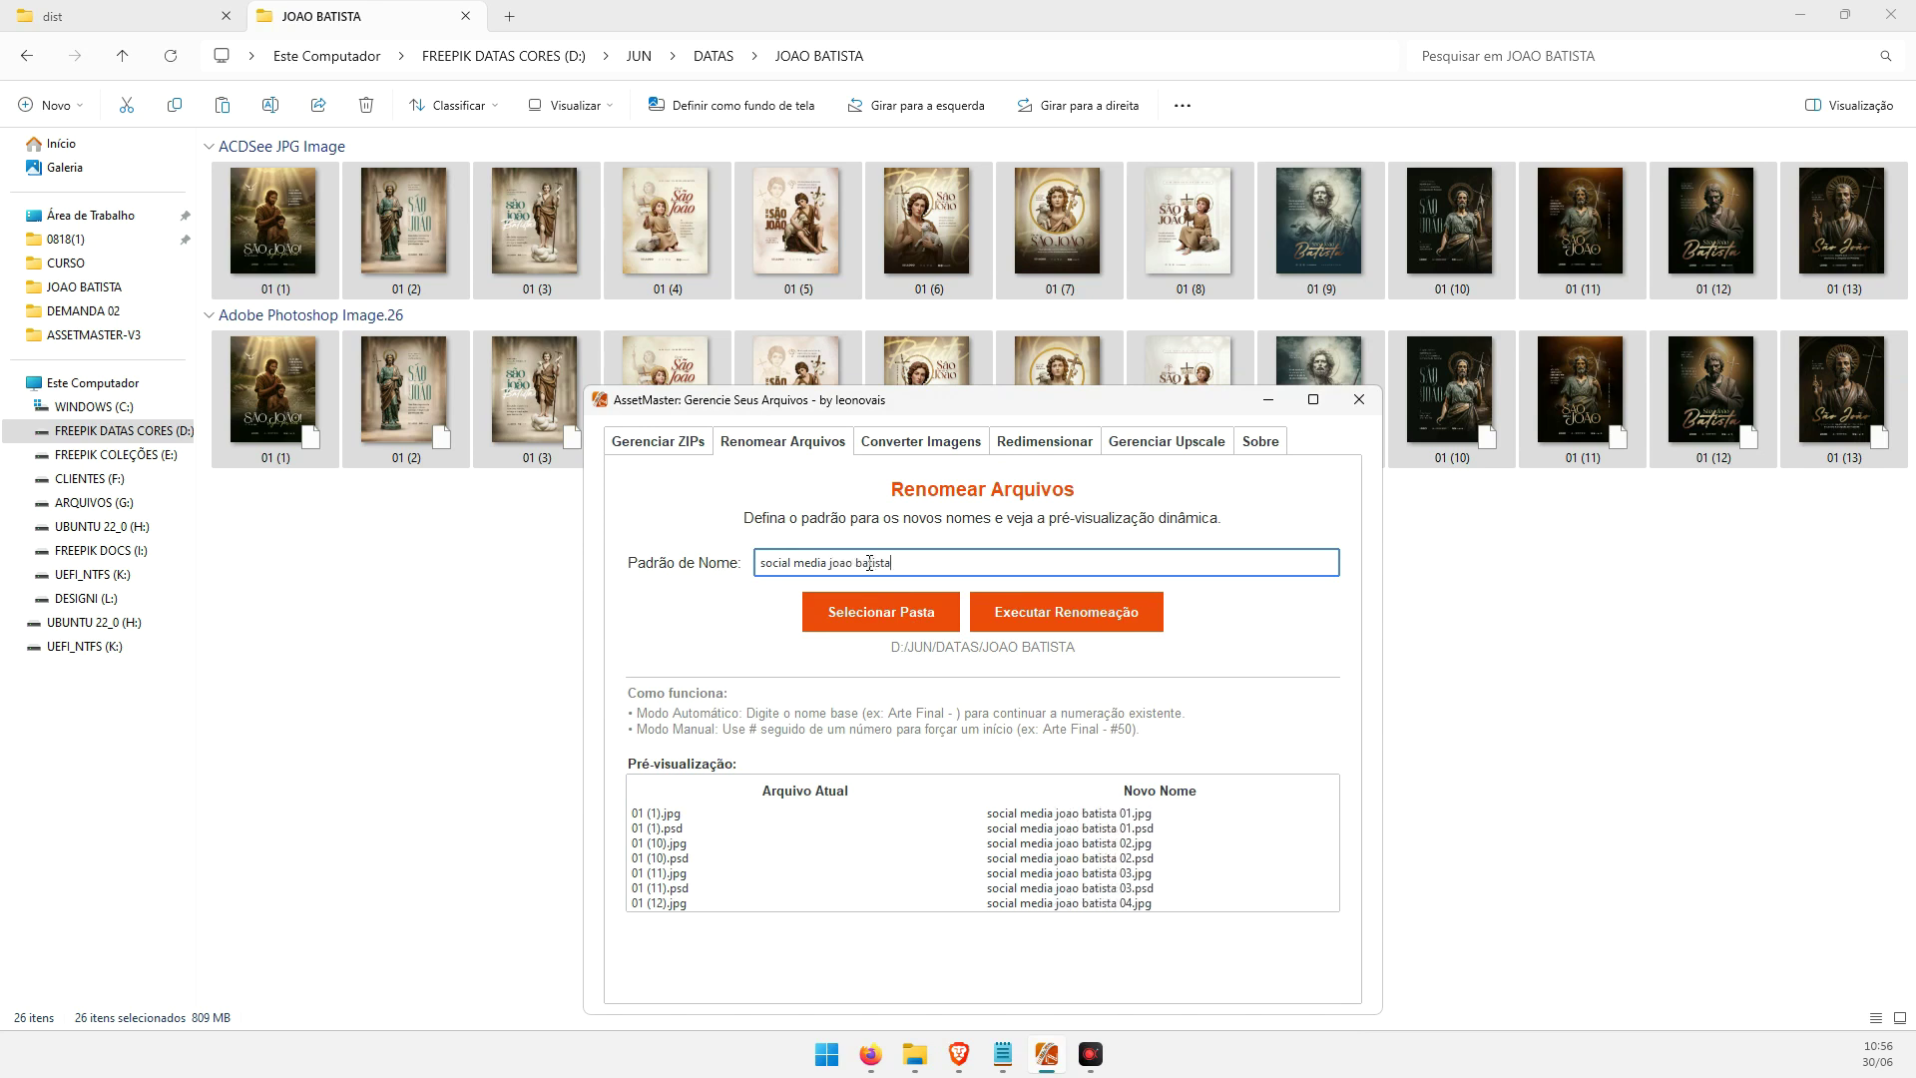
click(1049, 625)
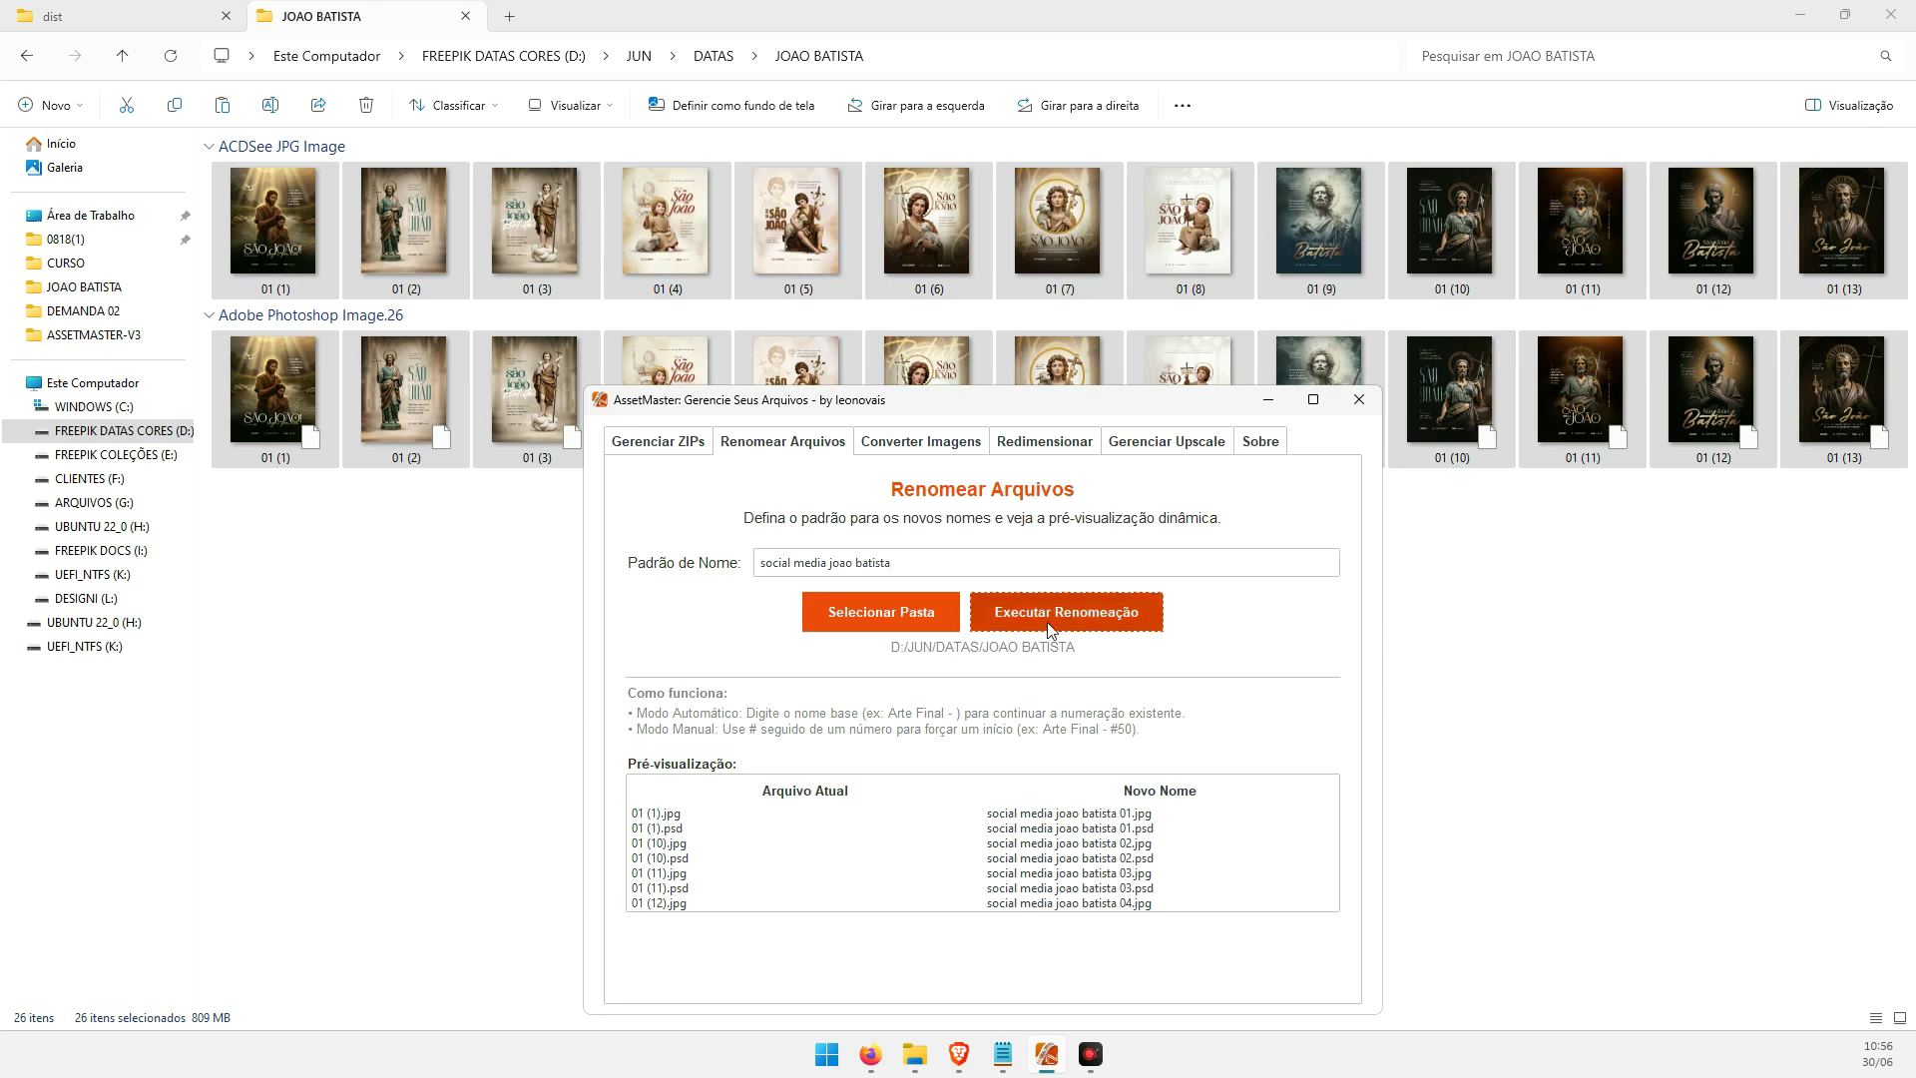
click(1089, 598)
click(1060, 620)
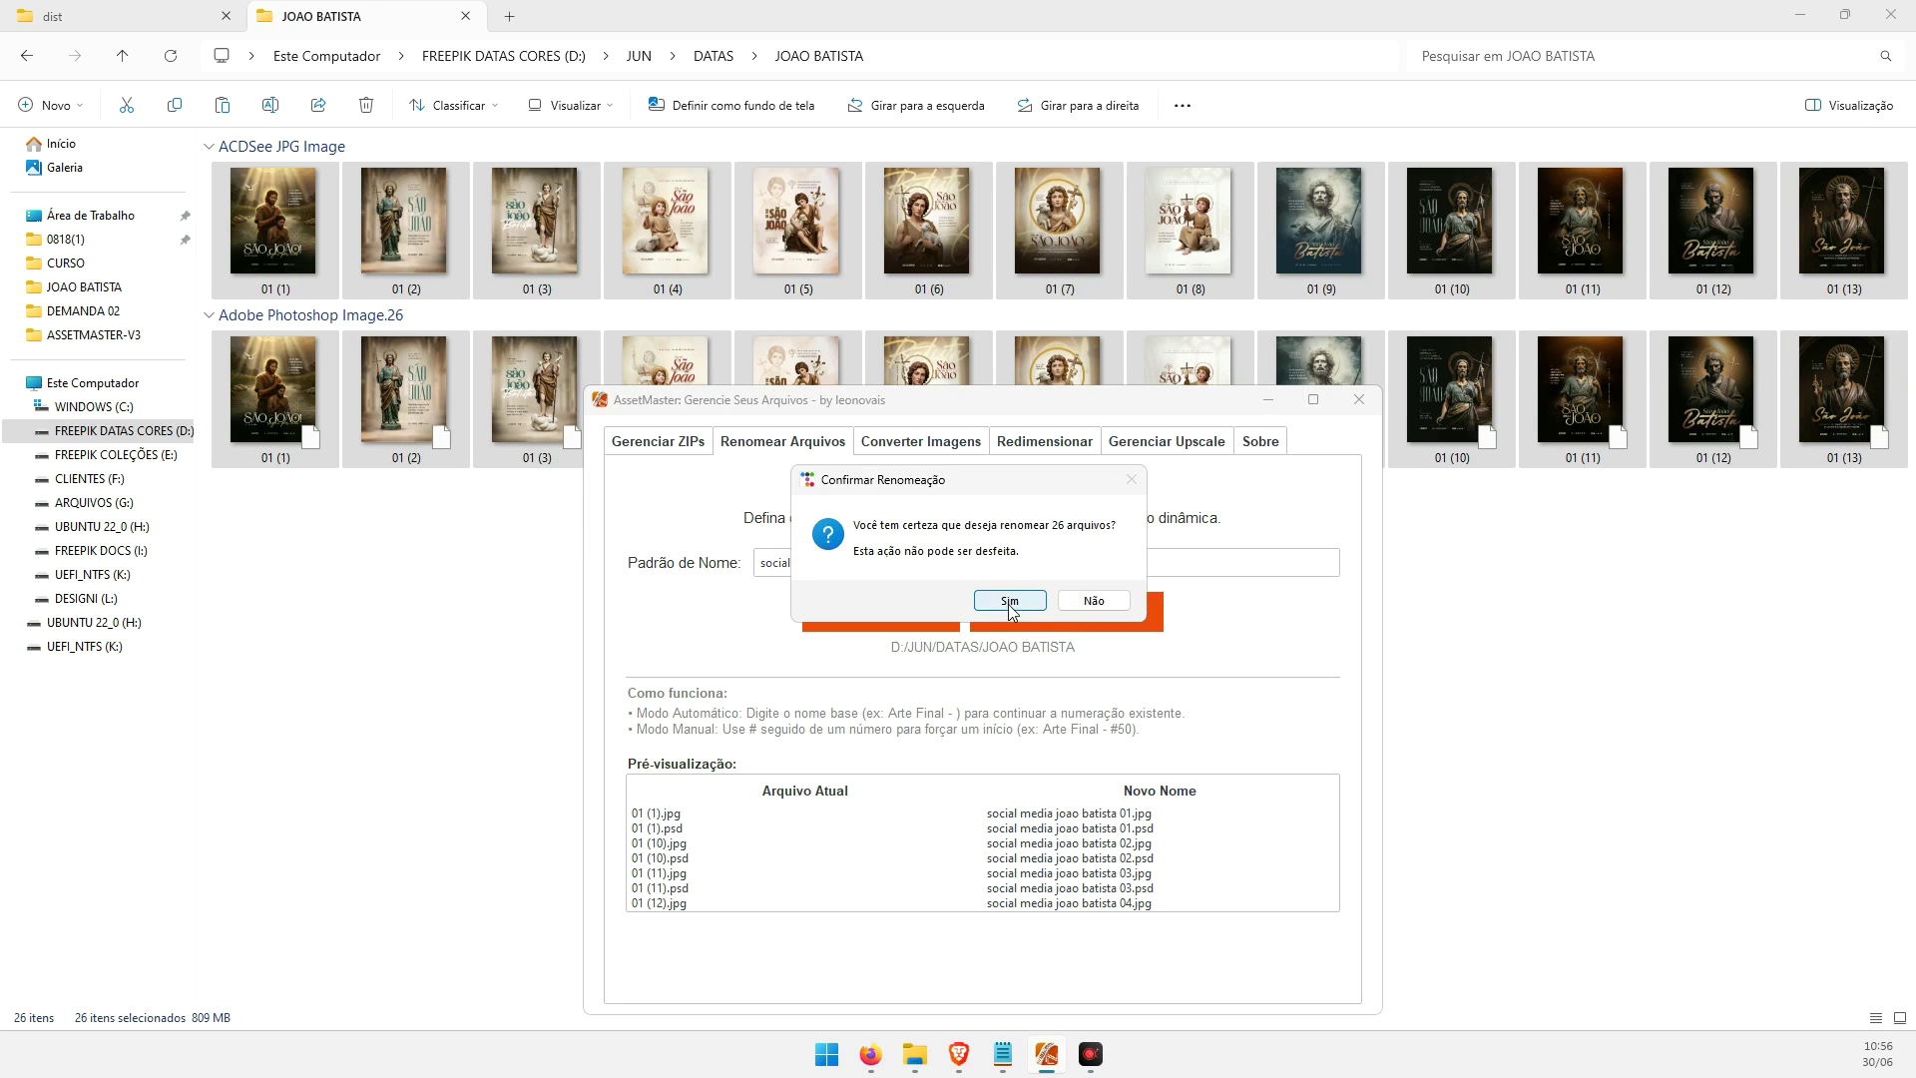
click(1014, 604)
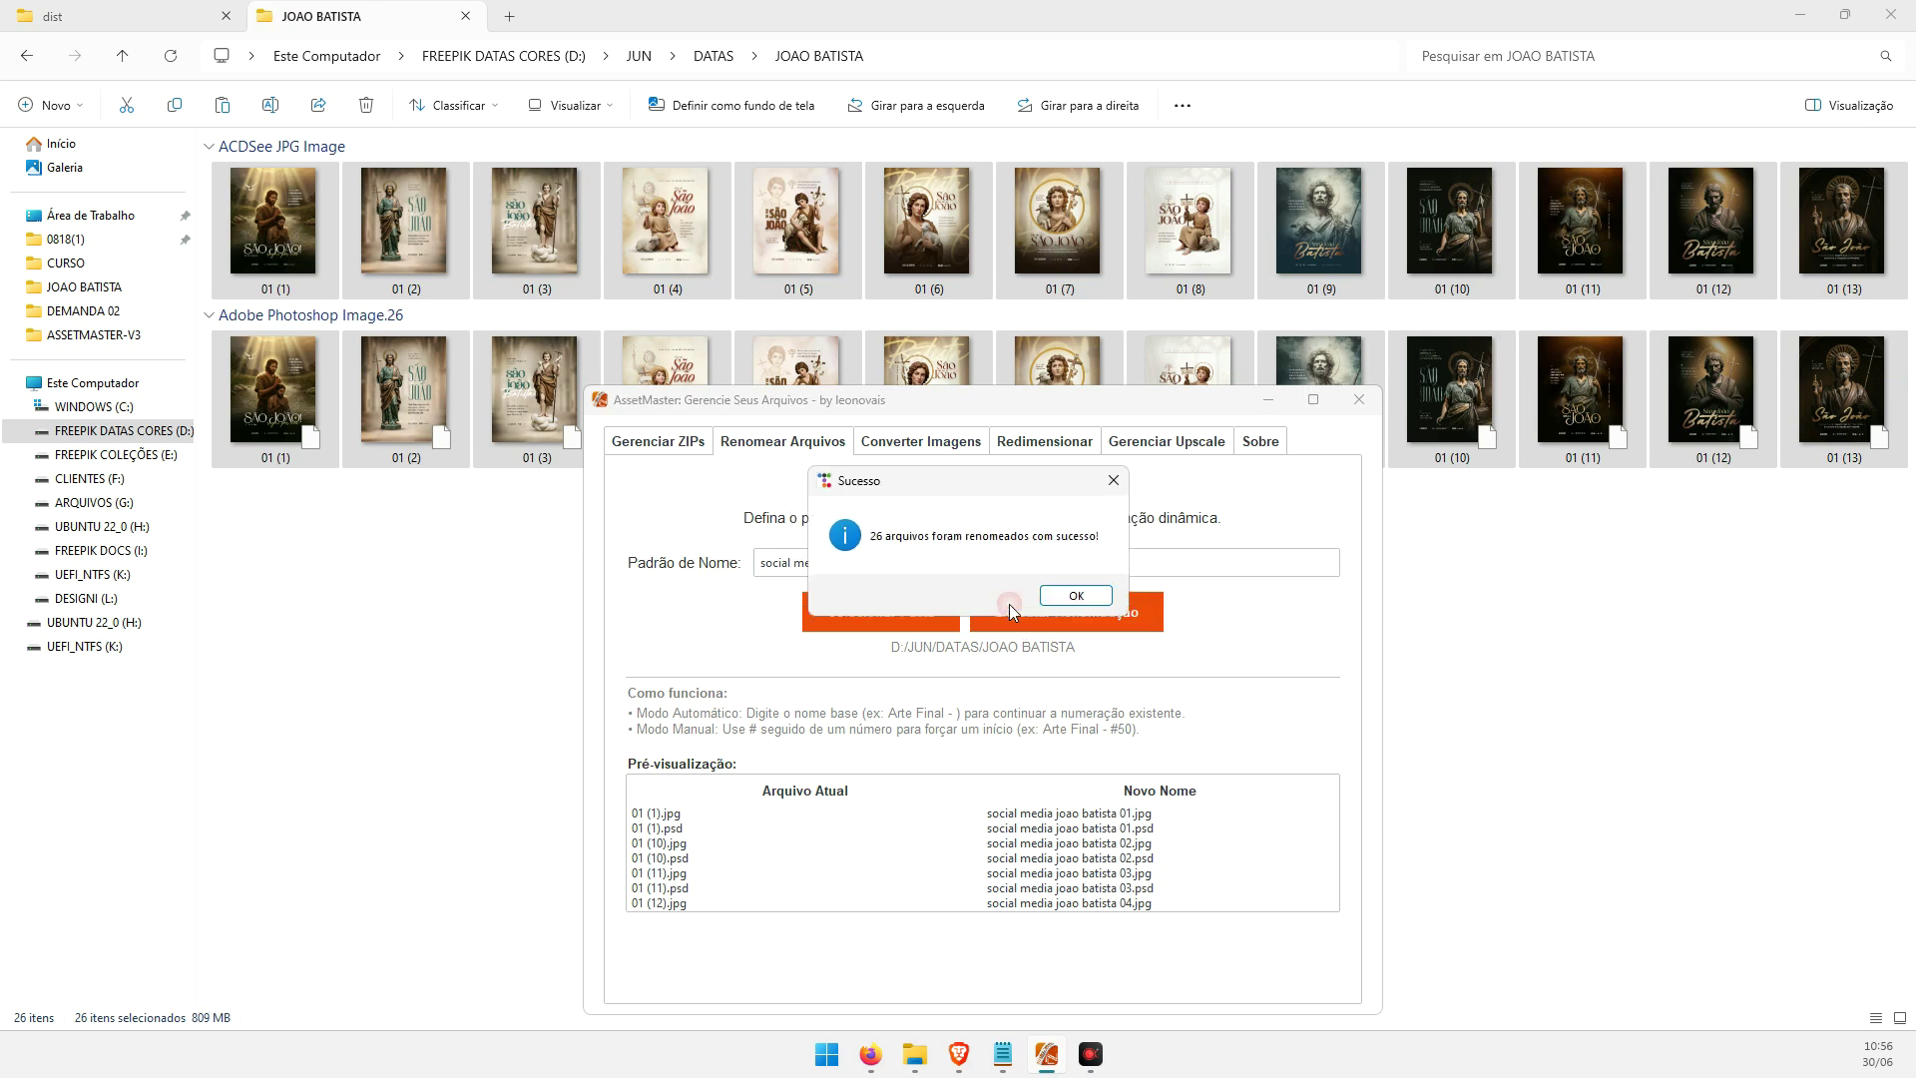
click(1076, 596)
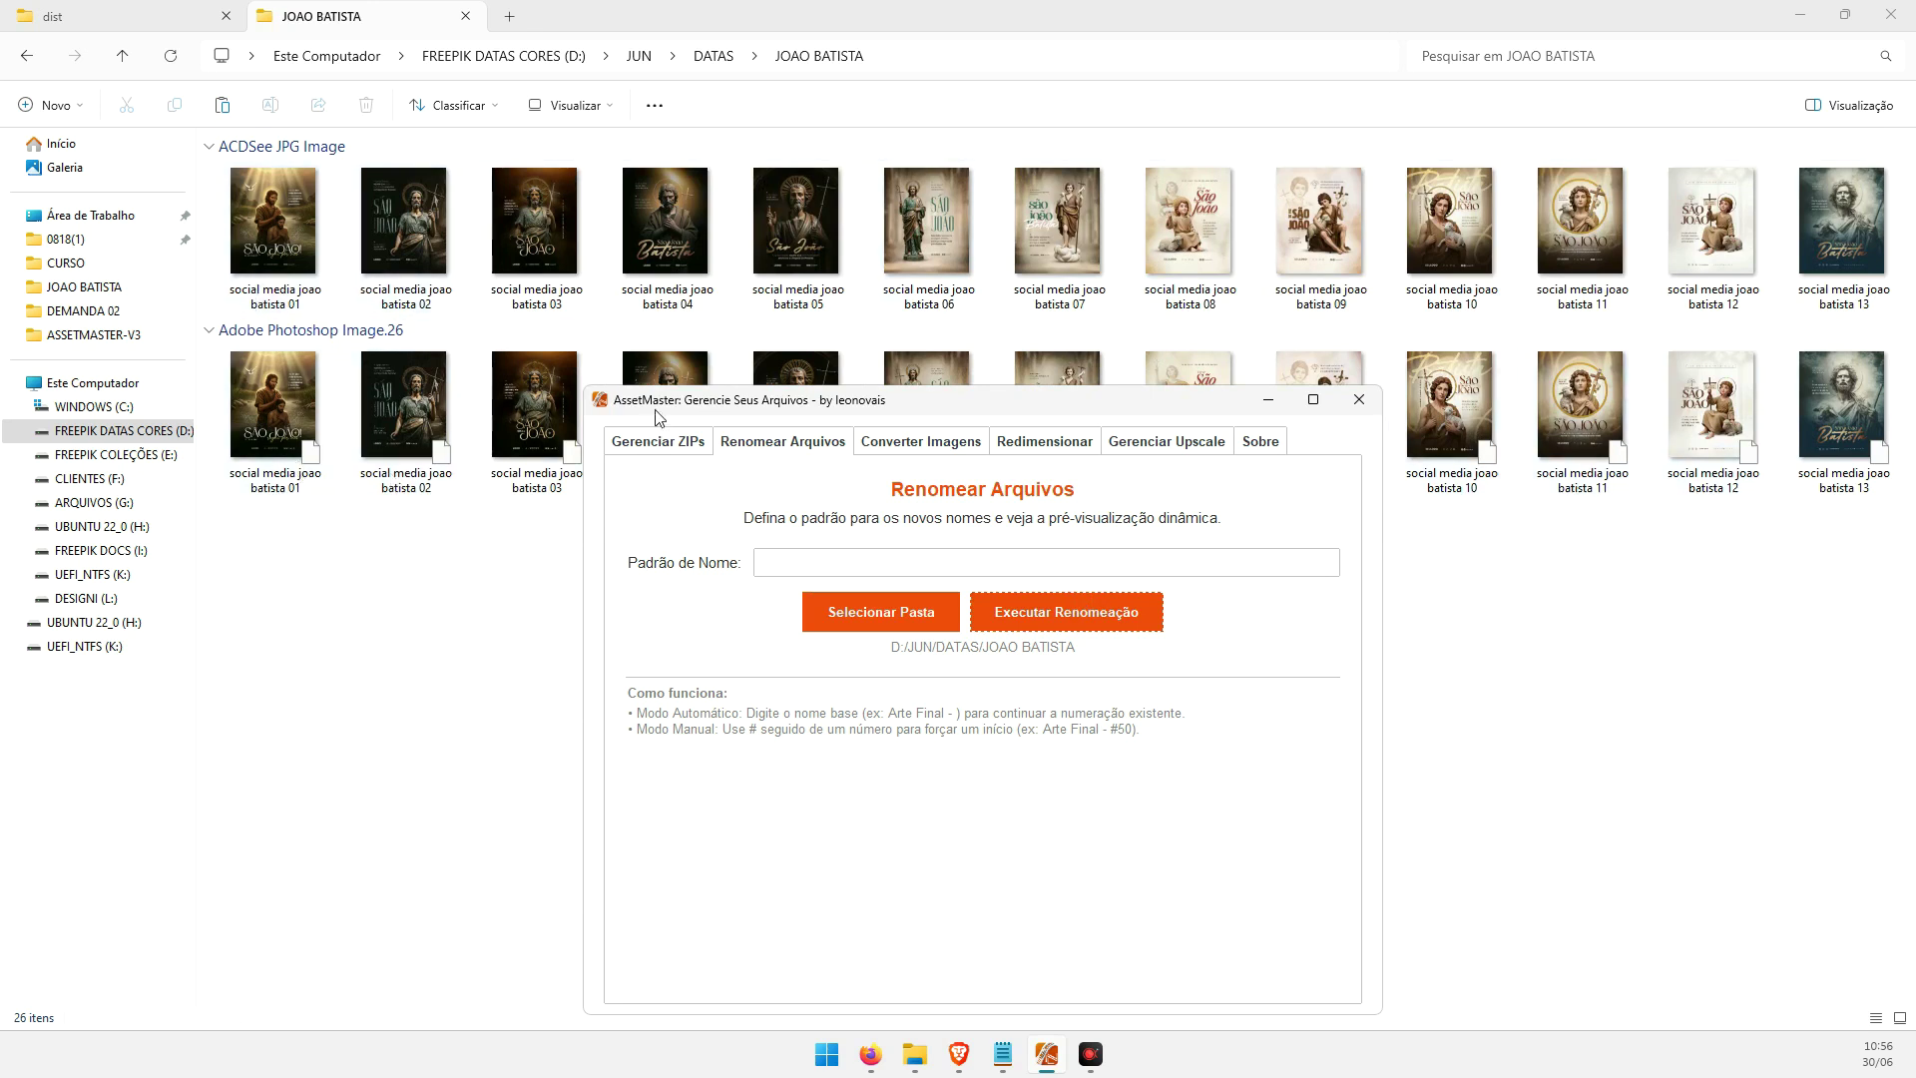
drag(659, 409, 627, 578)
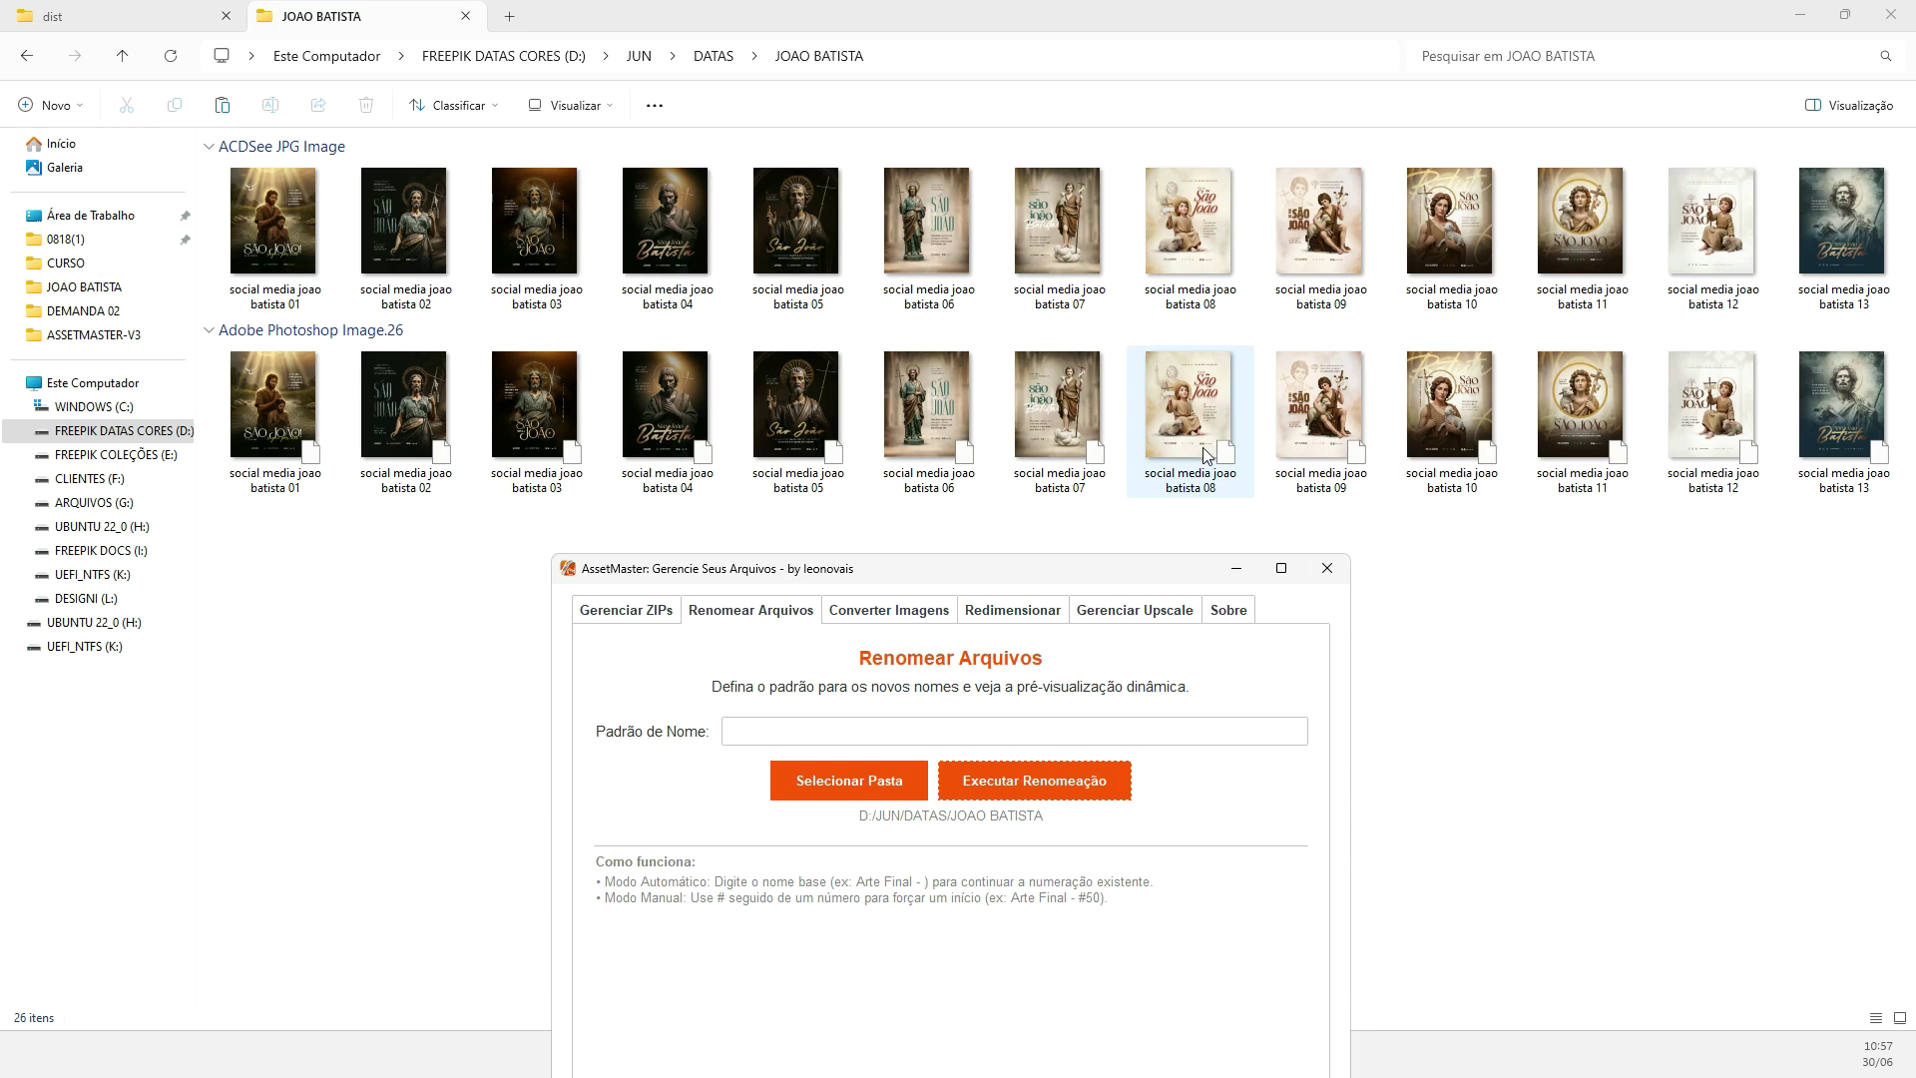
drag(908, 574, 873, 421)
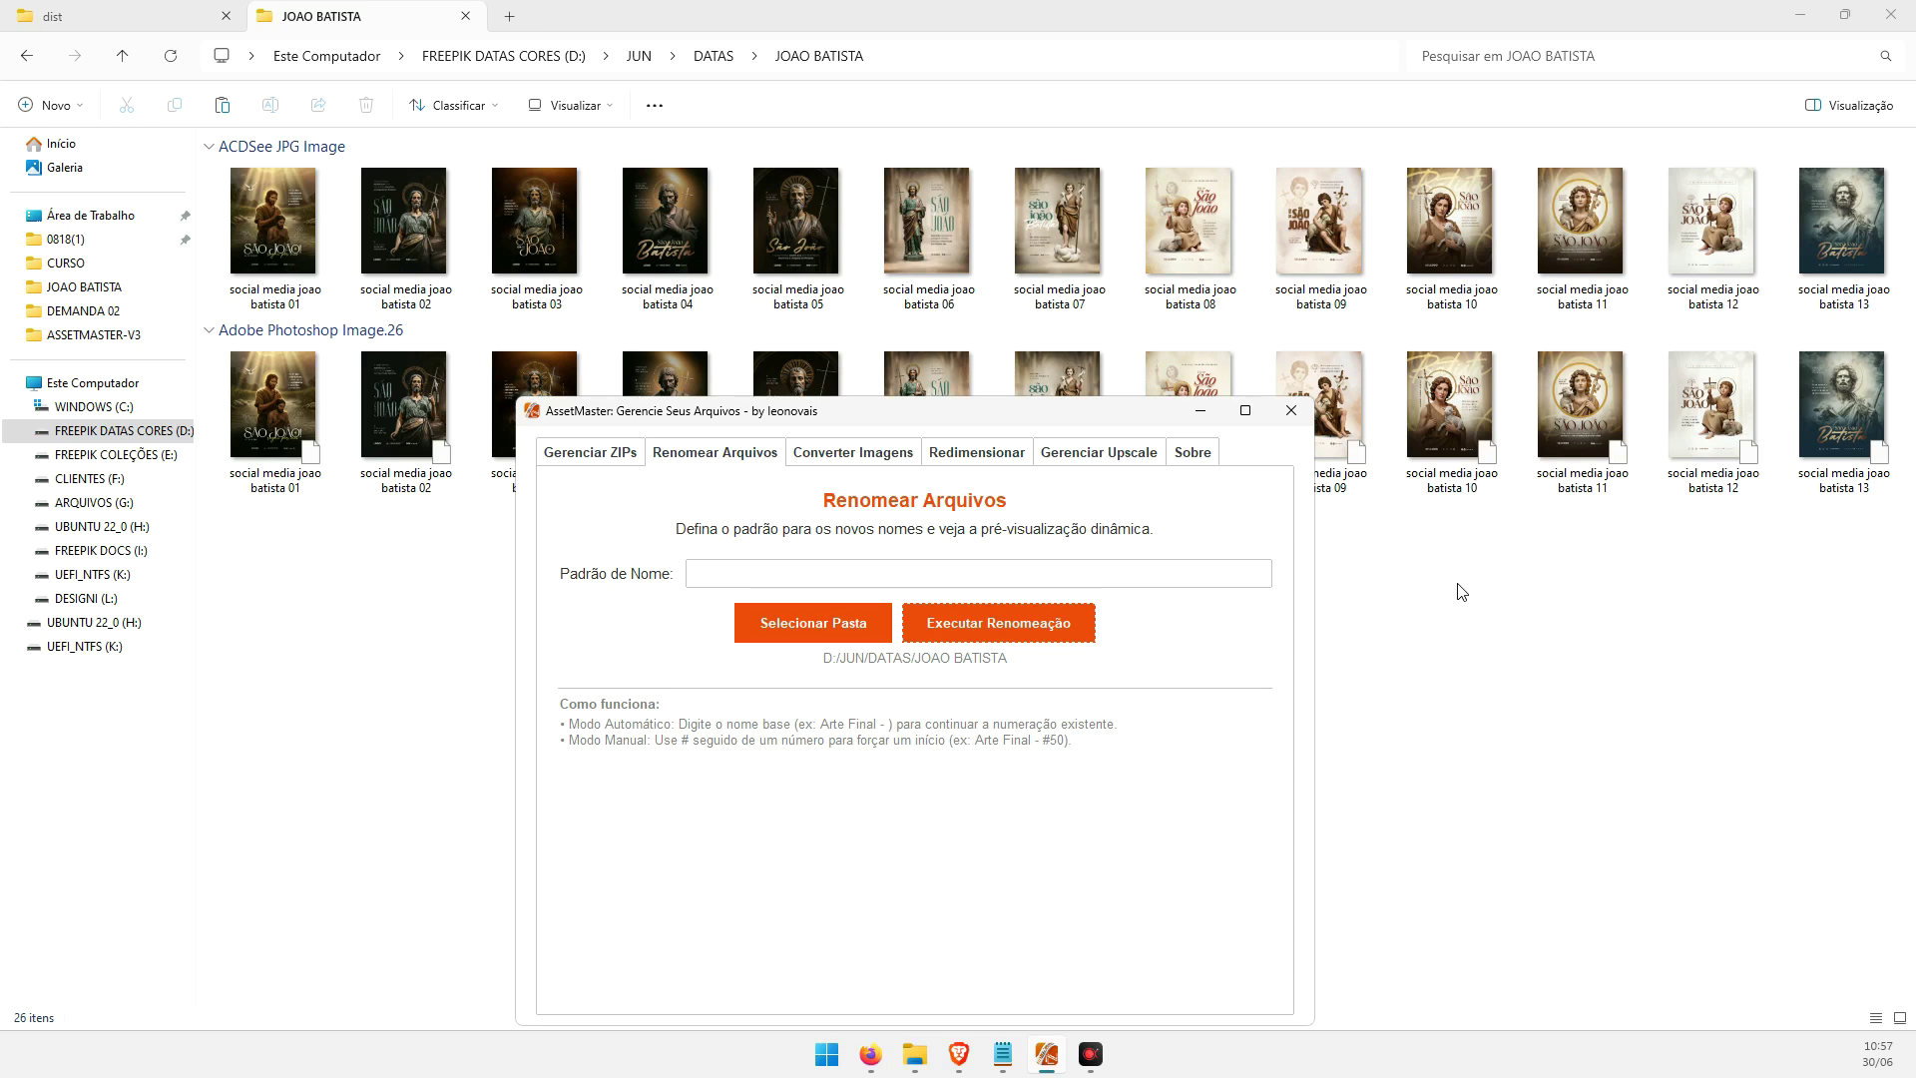
click(1527, 661)
click(1441, 255)
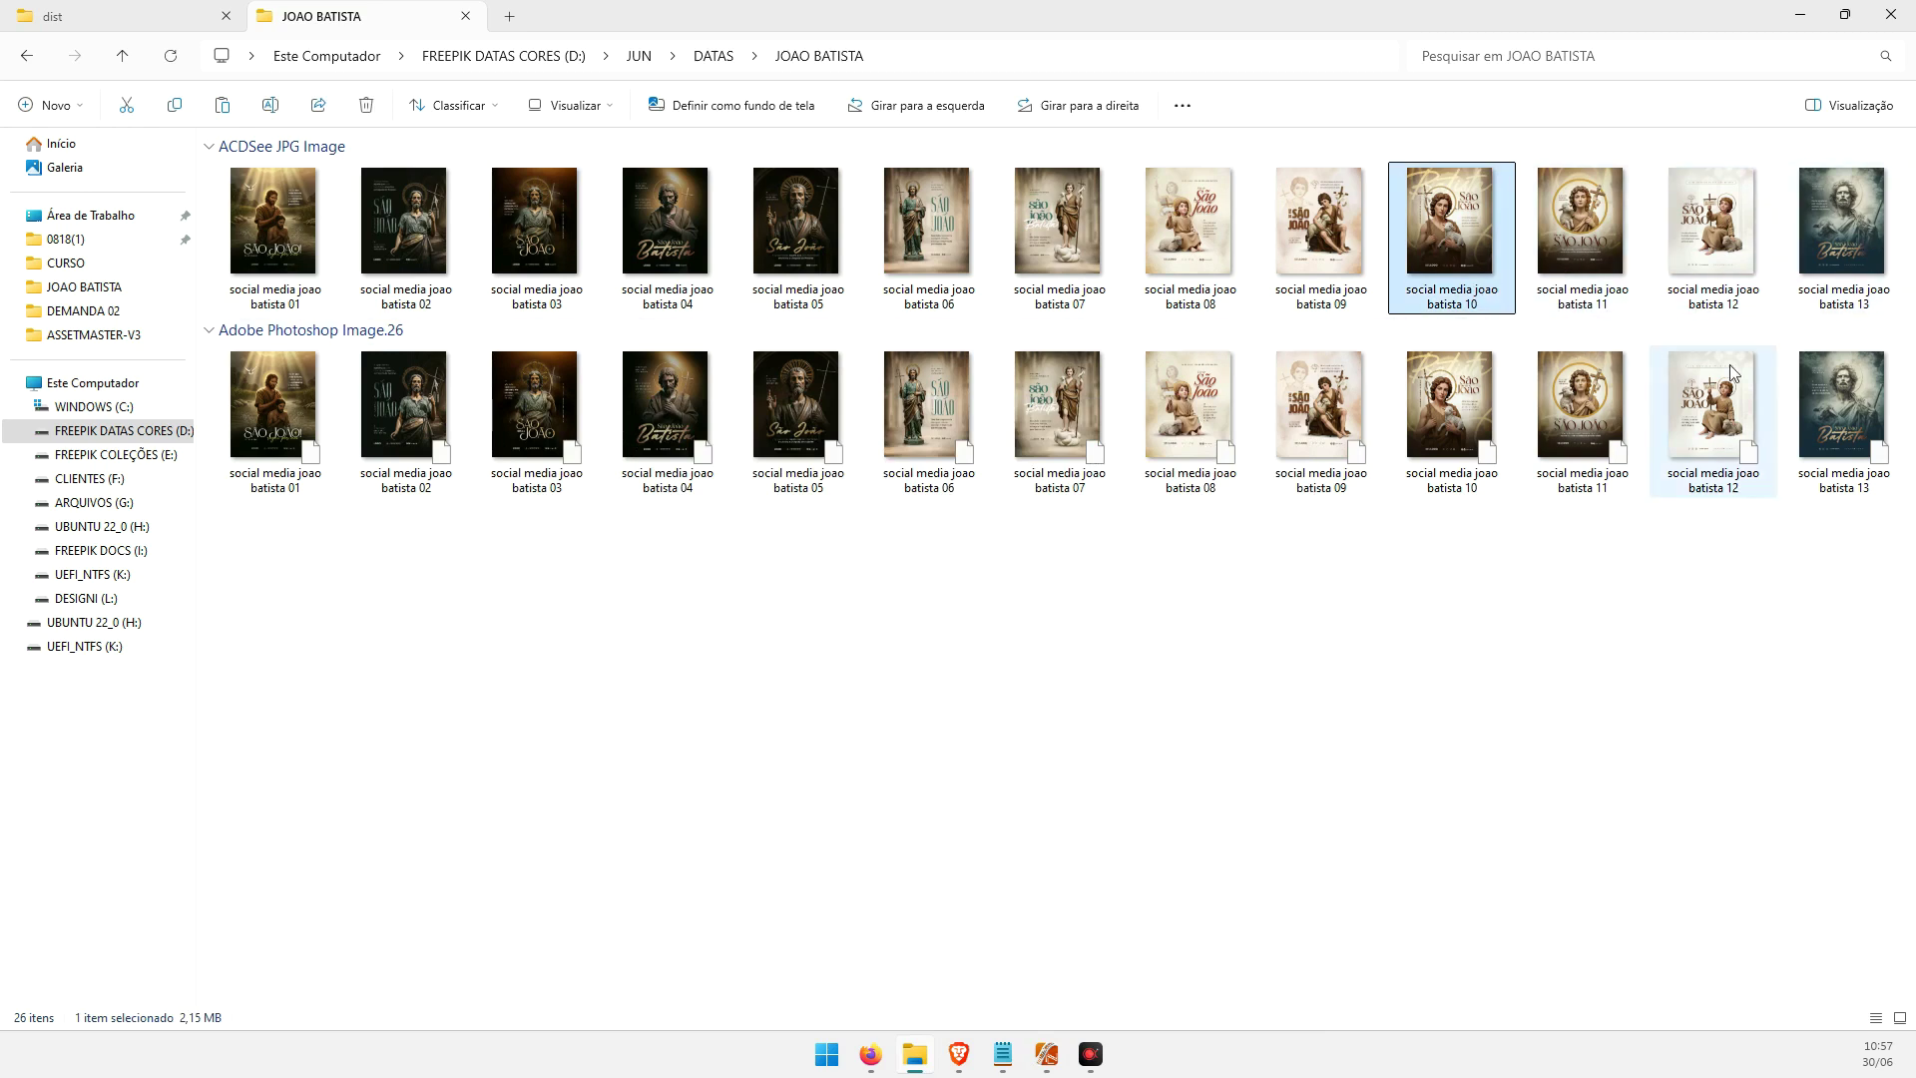
Rename the batista 10 and 11 JPG/PSD pairs to 01 and 02
key(F2)
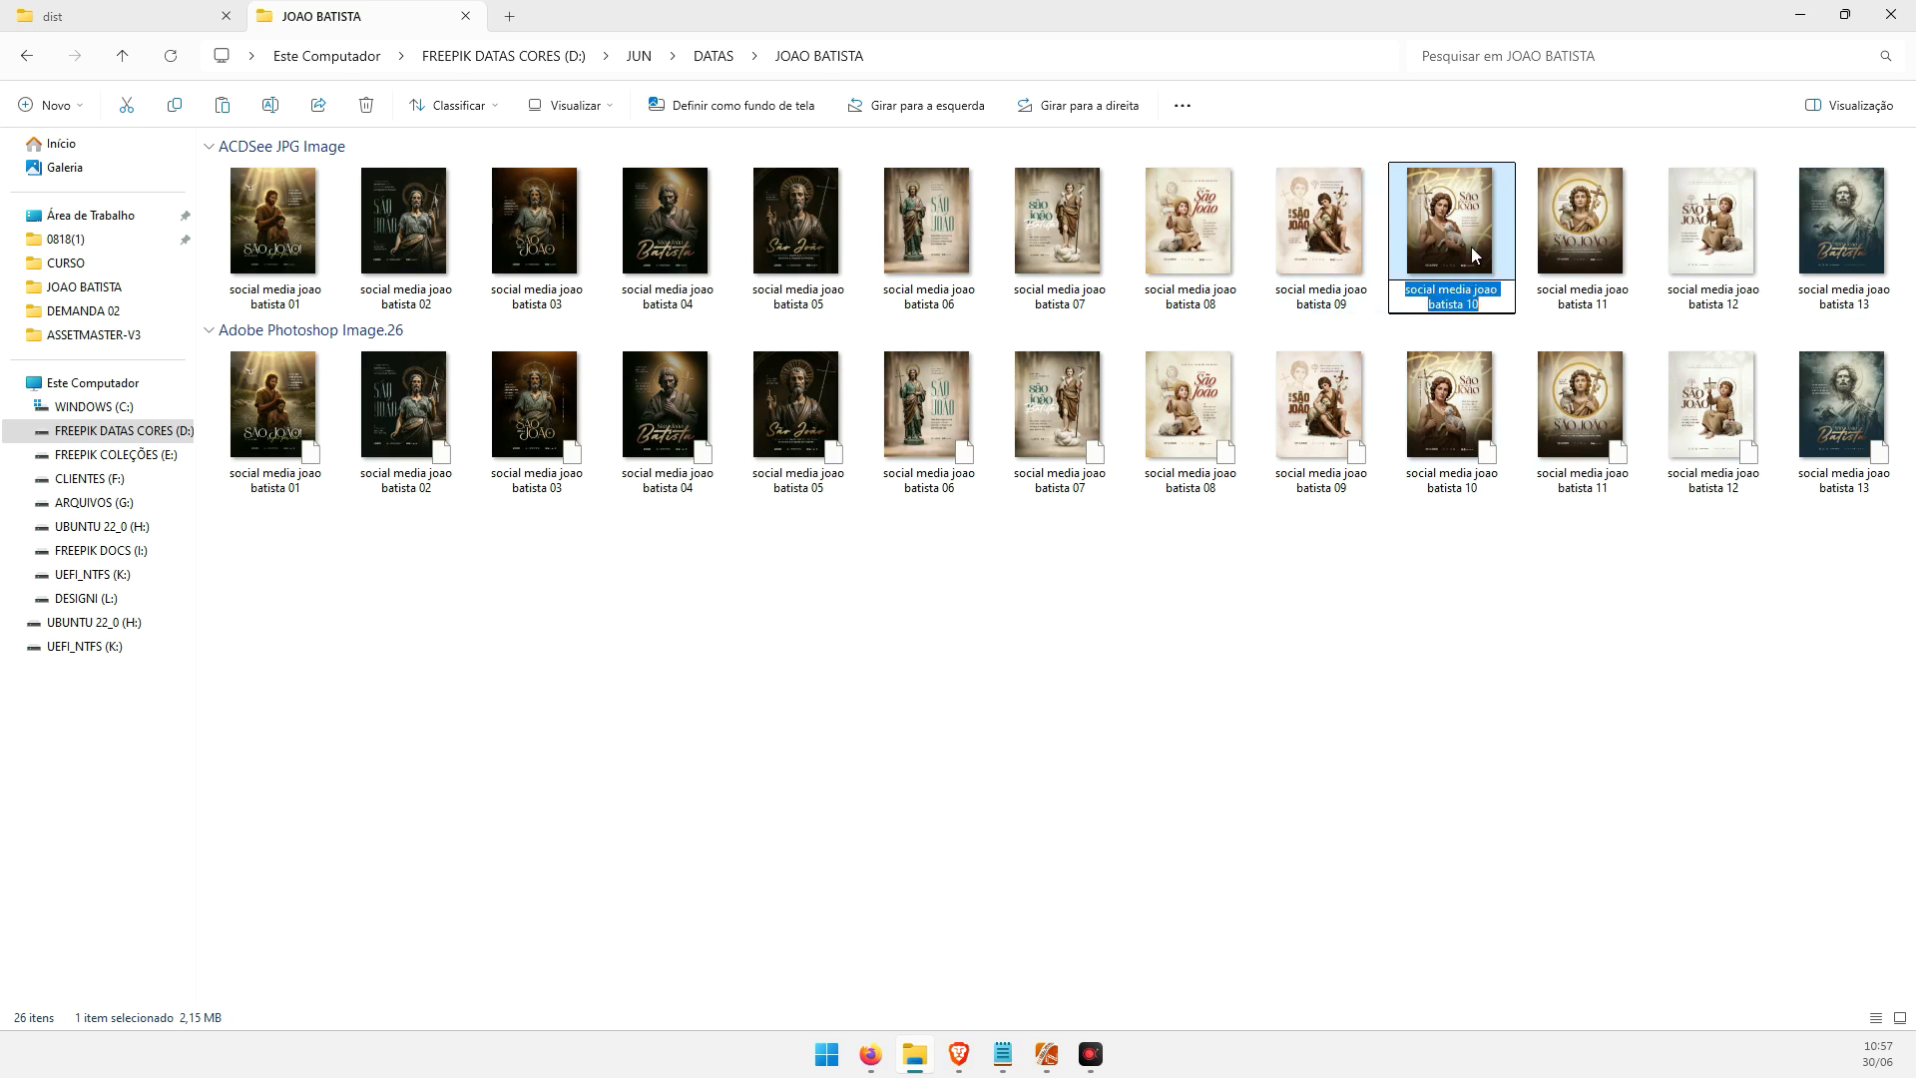
text(01)
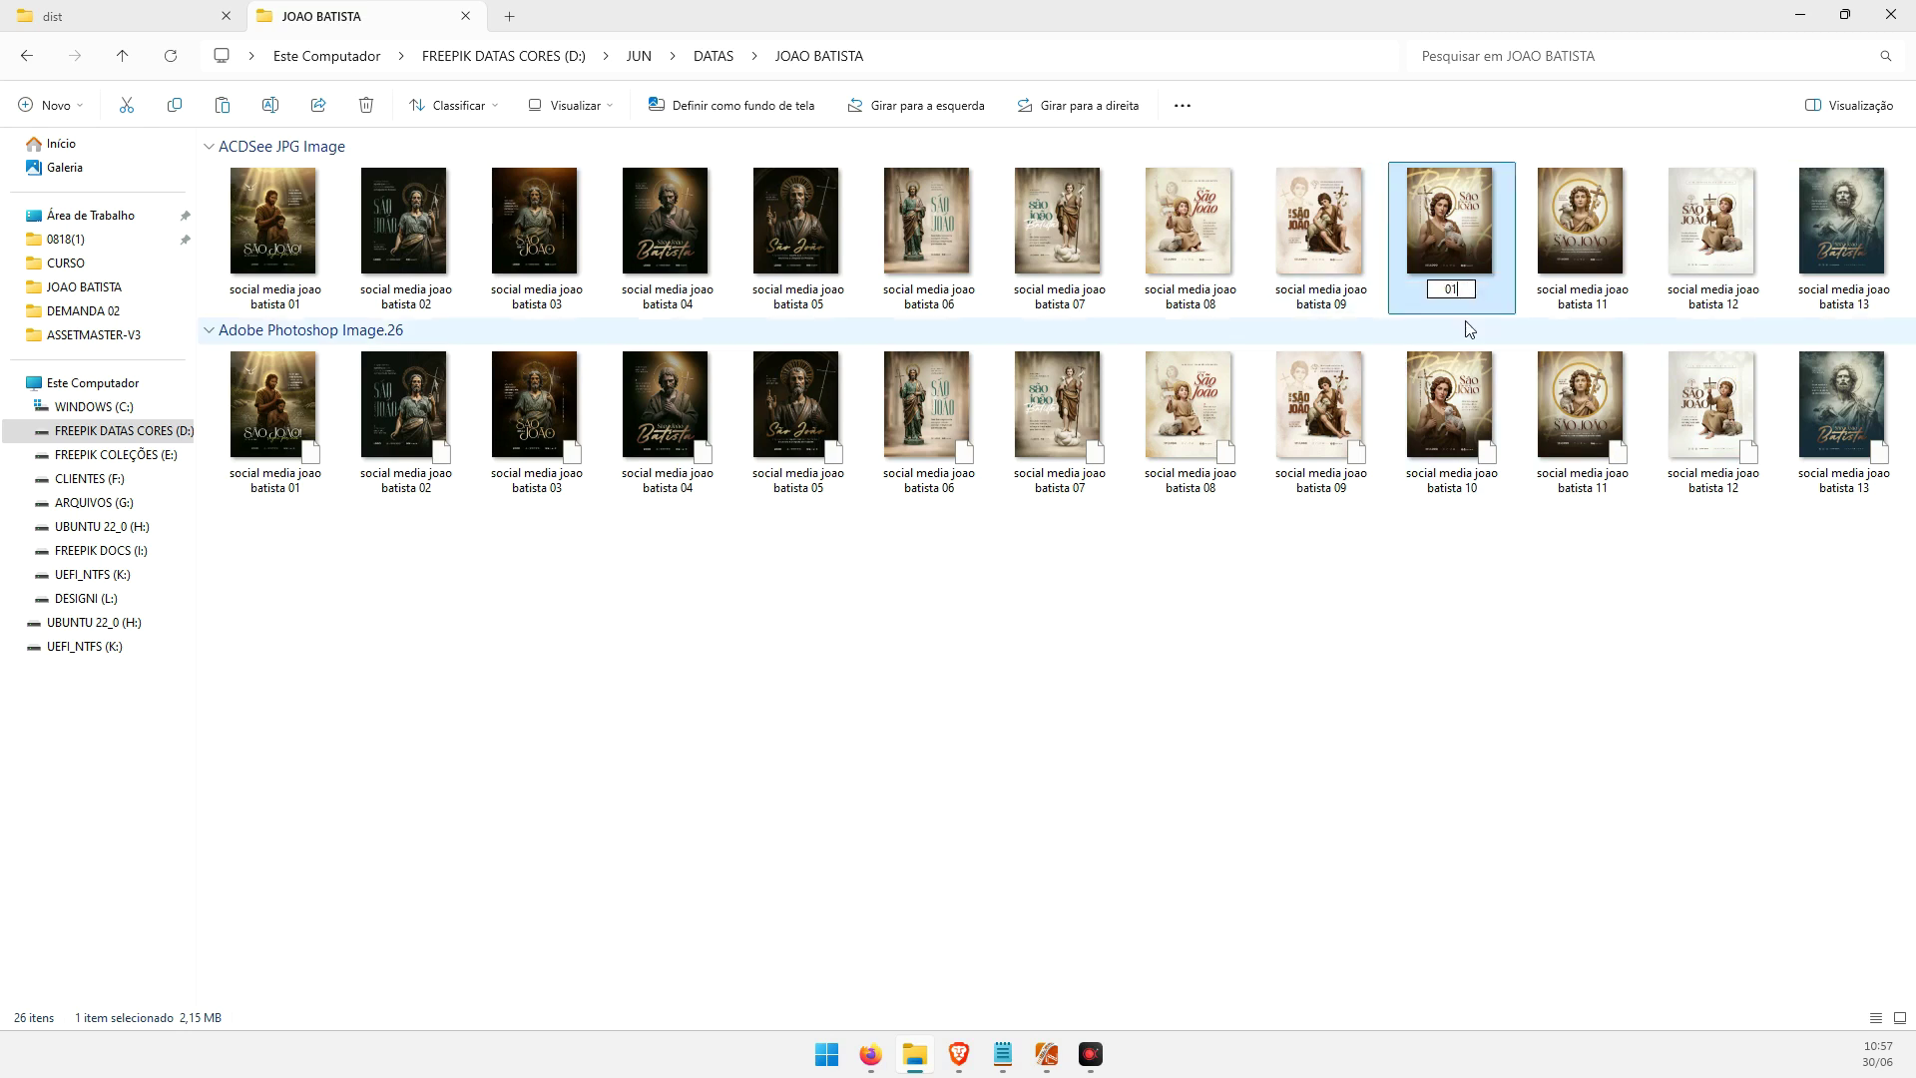
key(ctrl+z)
drag(1454, 554, 1460, 207)
key(F2)
text(01)
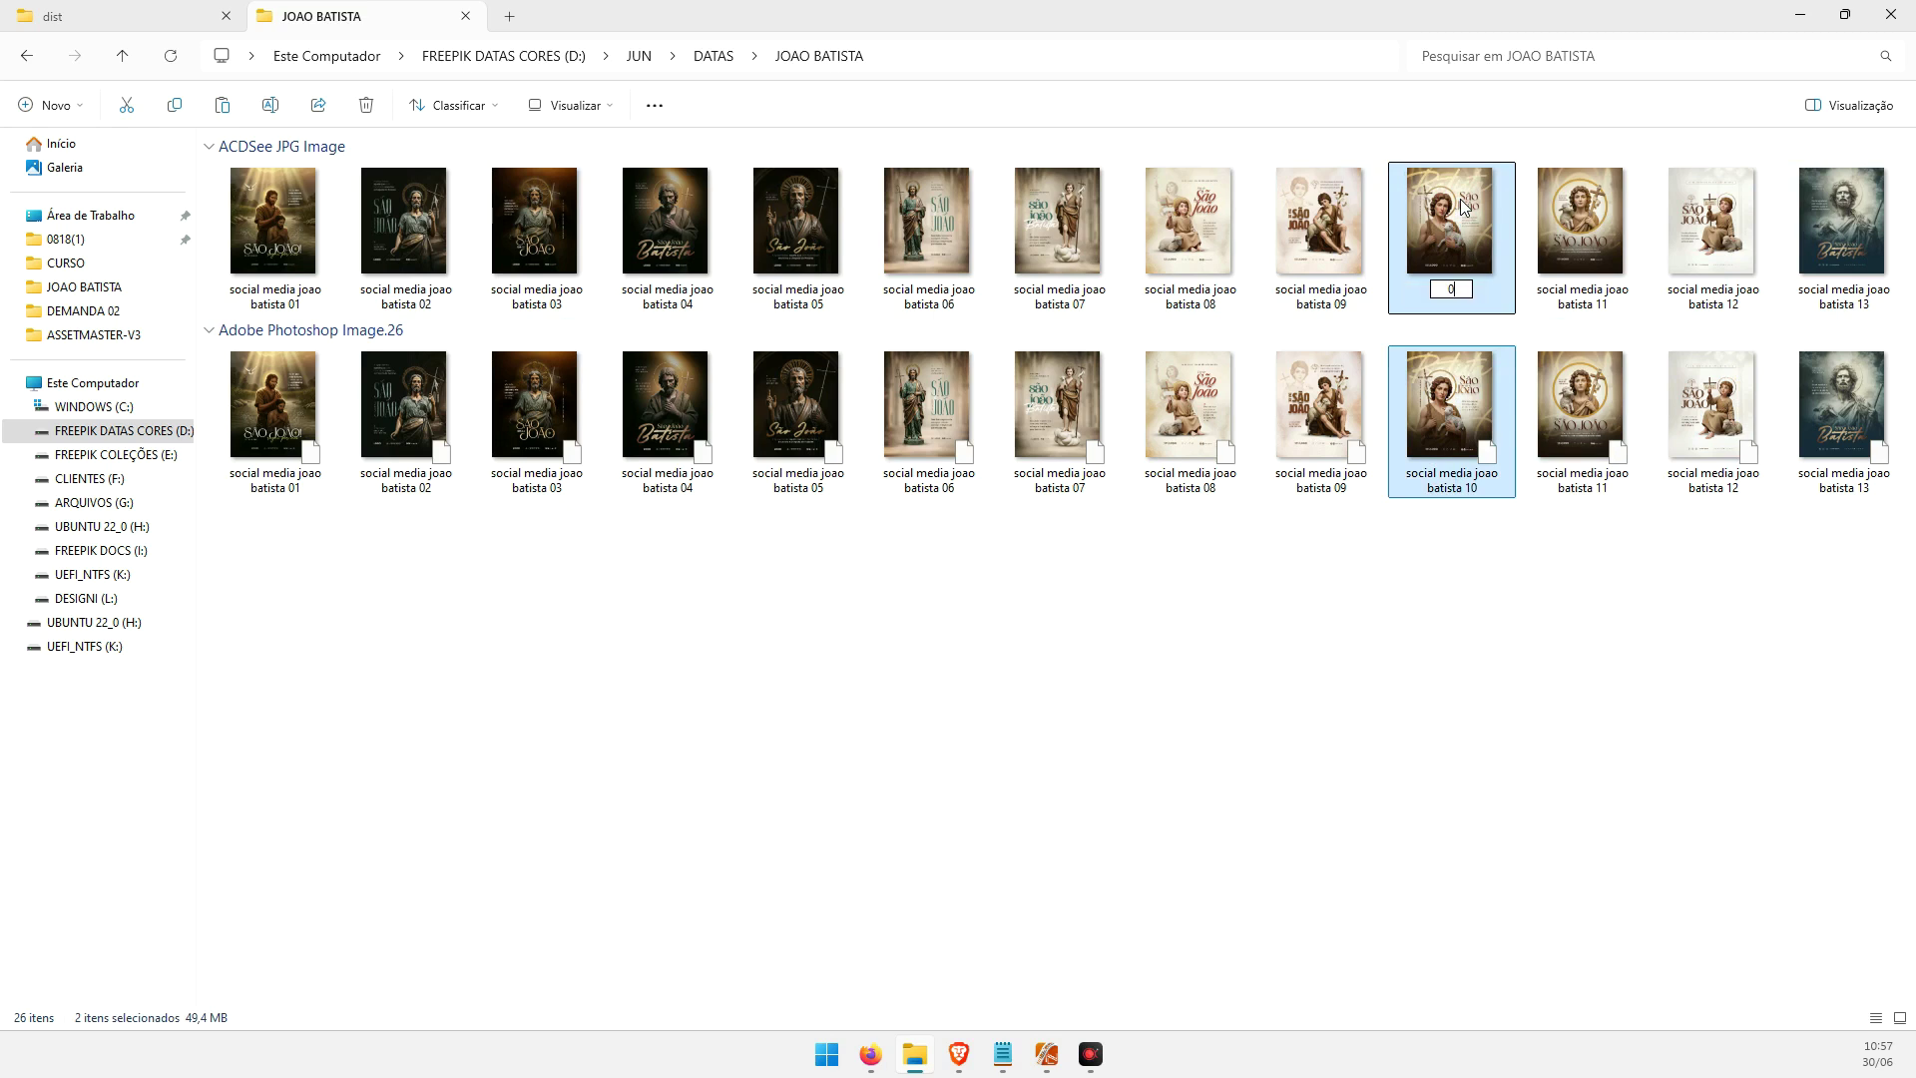
key(Return)
drag(1569, 558, 1601, 188)
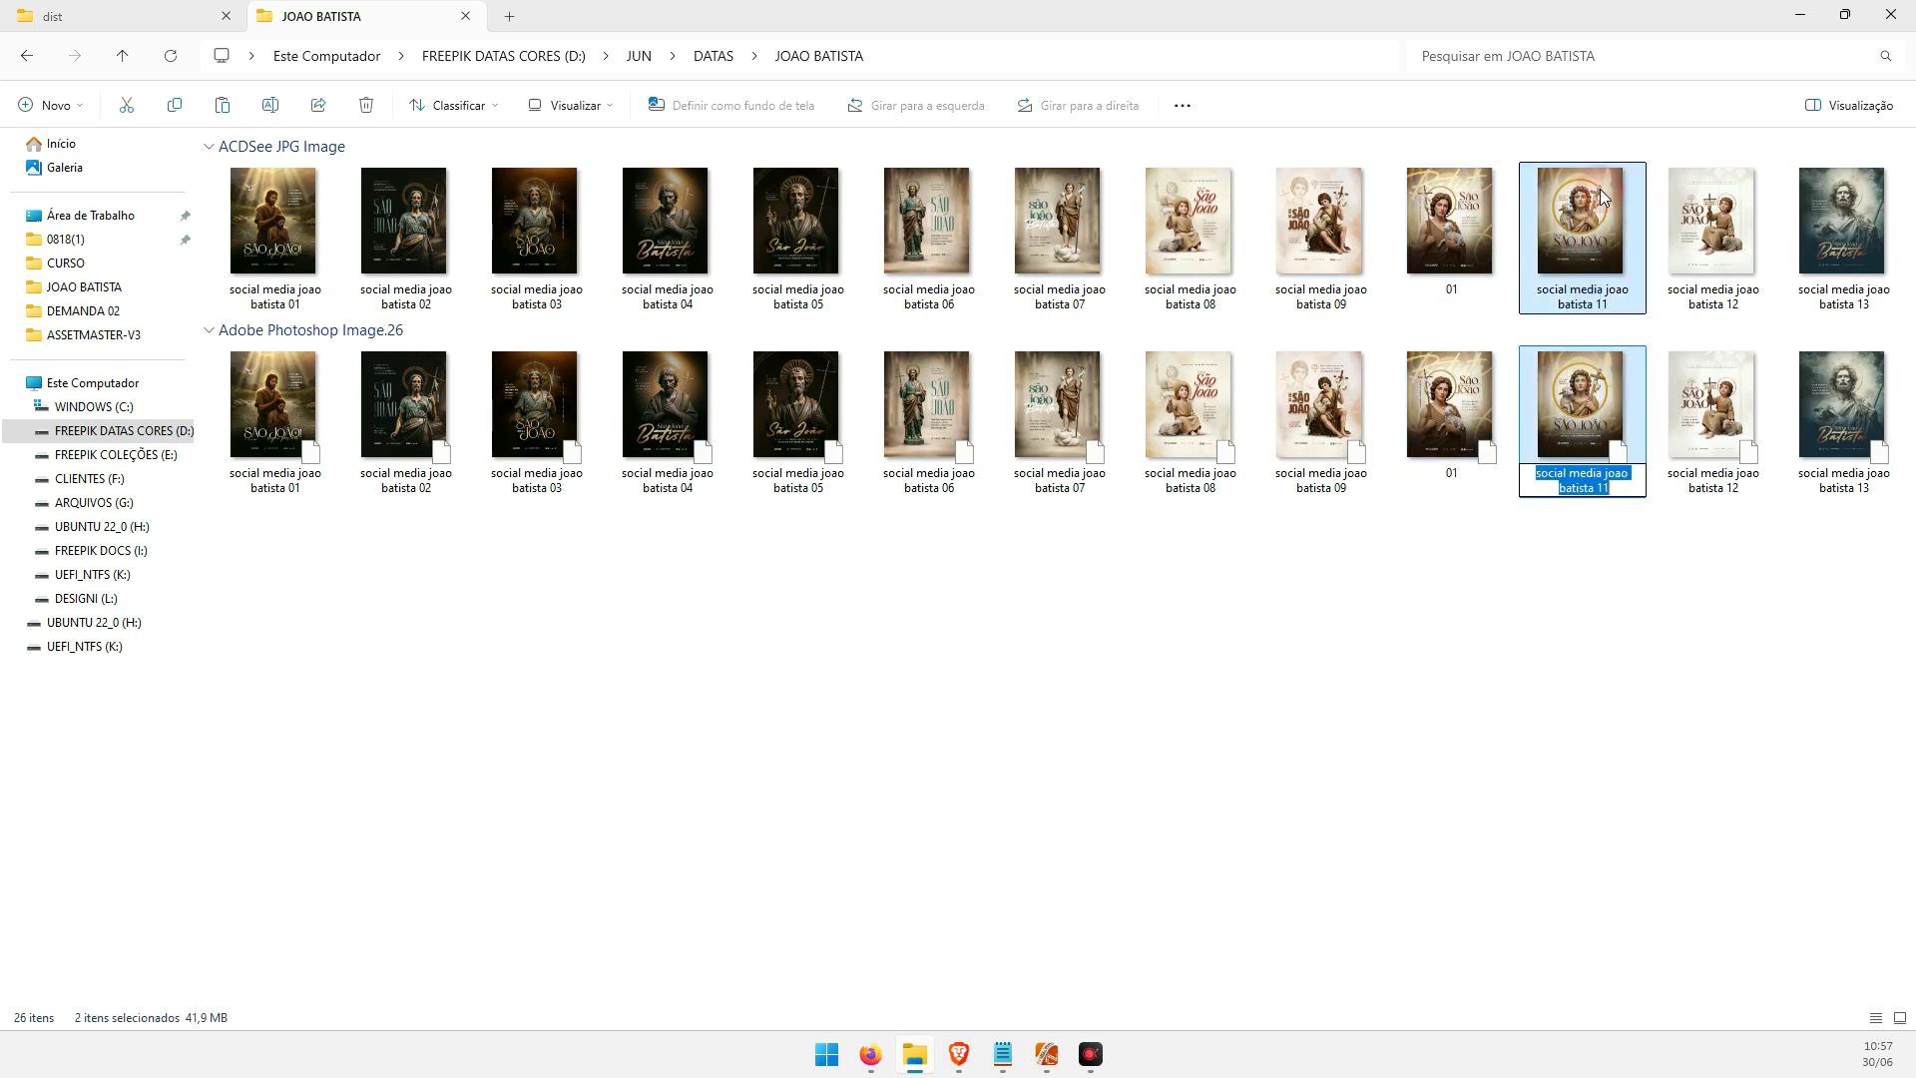
key(F2)
text(02)
key(Return)
Rename pairs 12 and 13 to 3 and 66, then select those eight files
drag(1686, 532, 1762, 175)
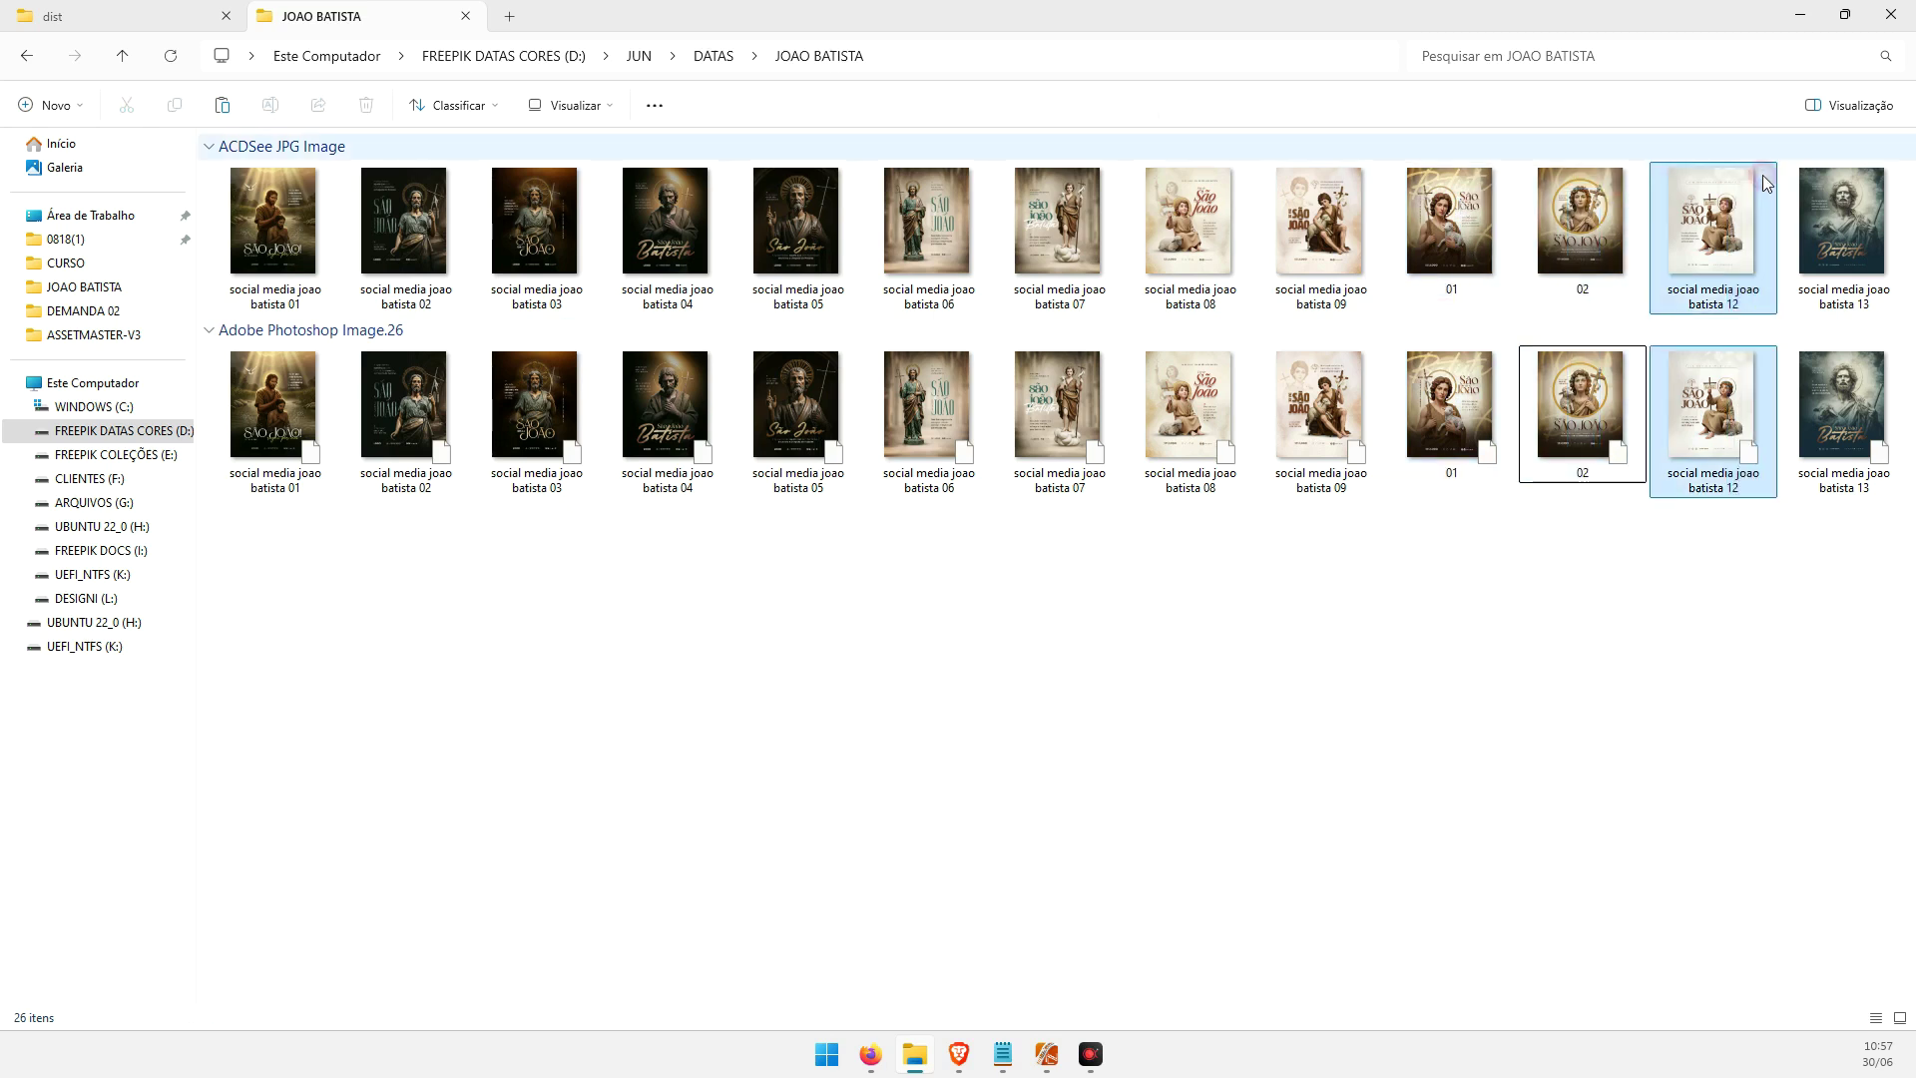
key(F2)
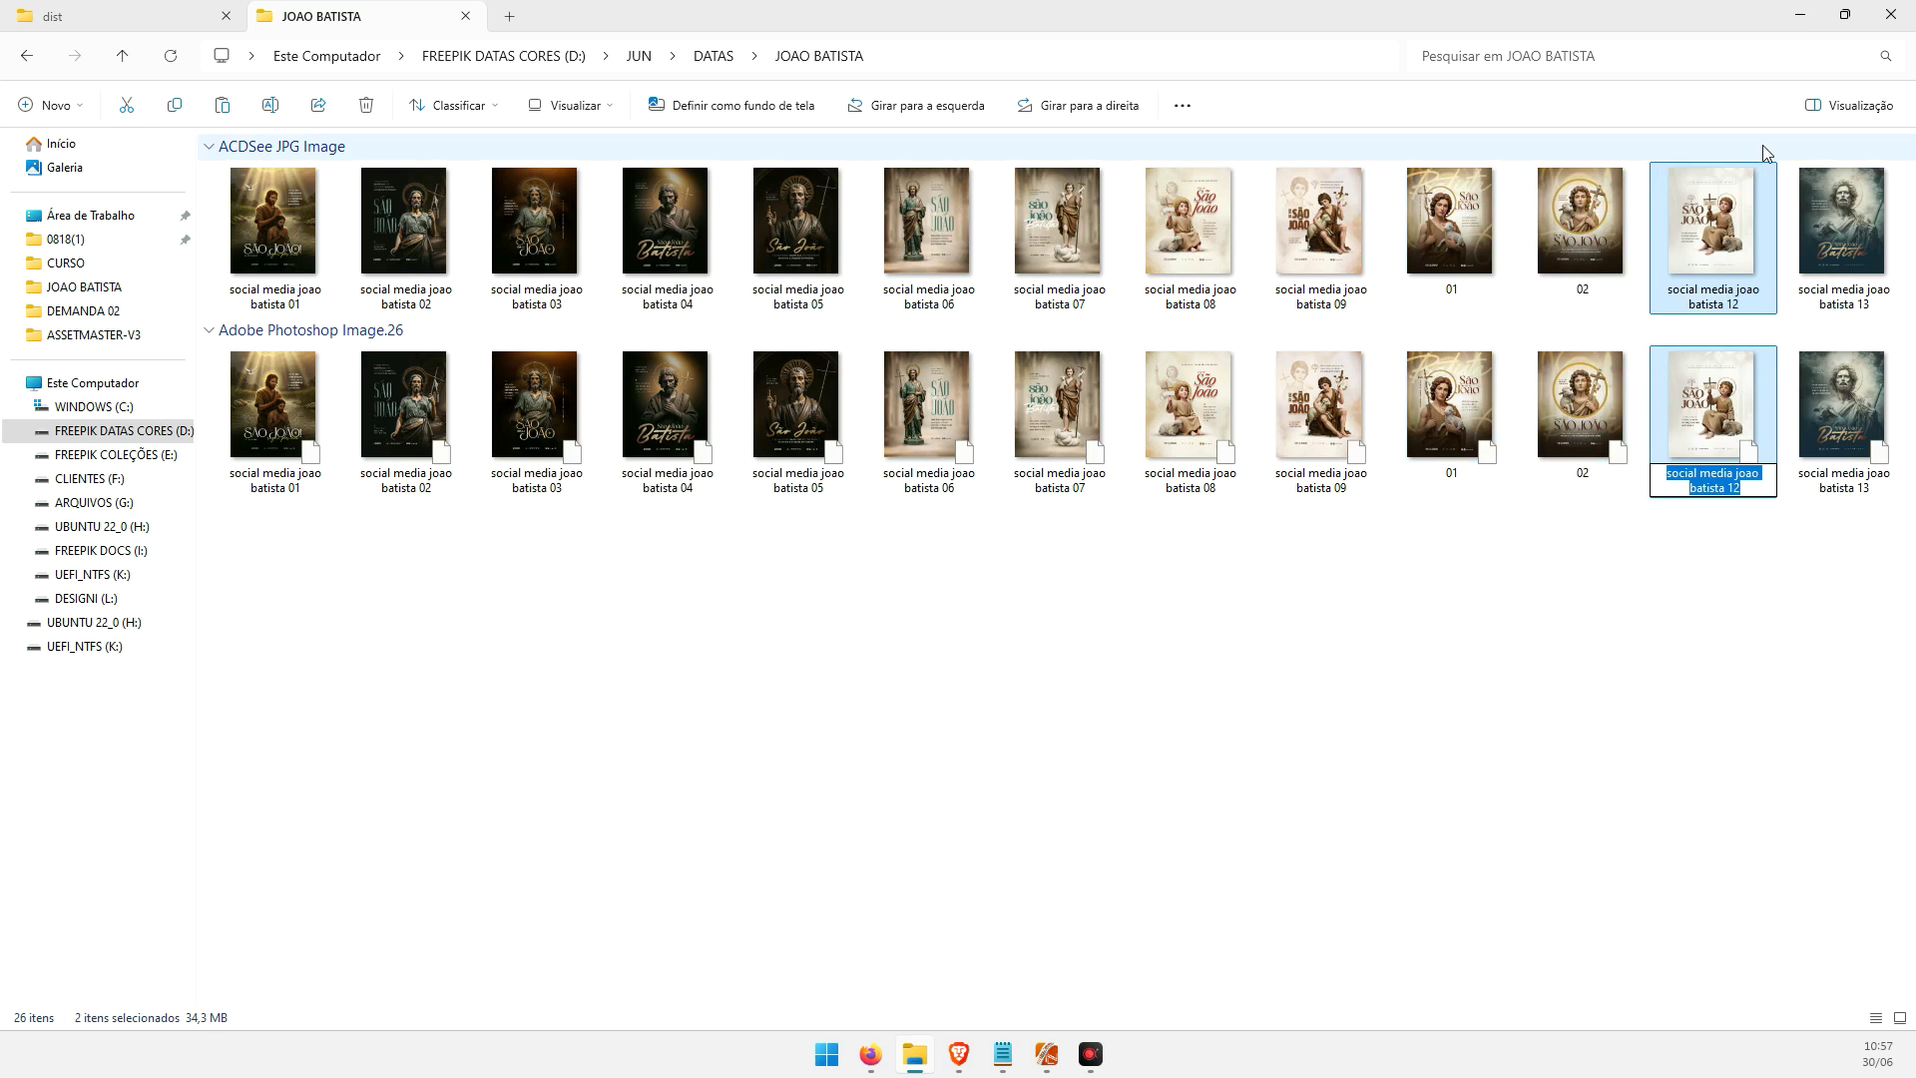
text(3)
key(Return)
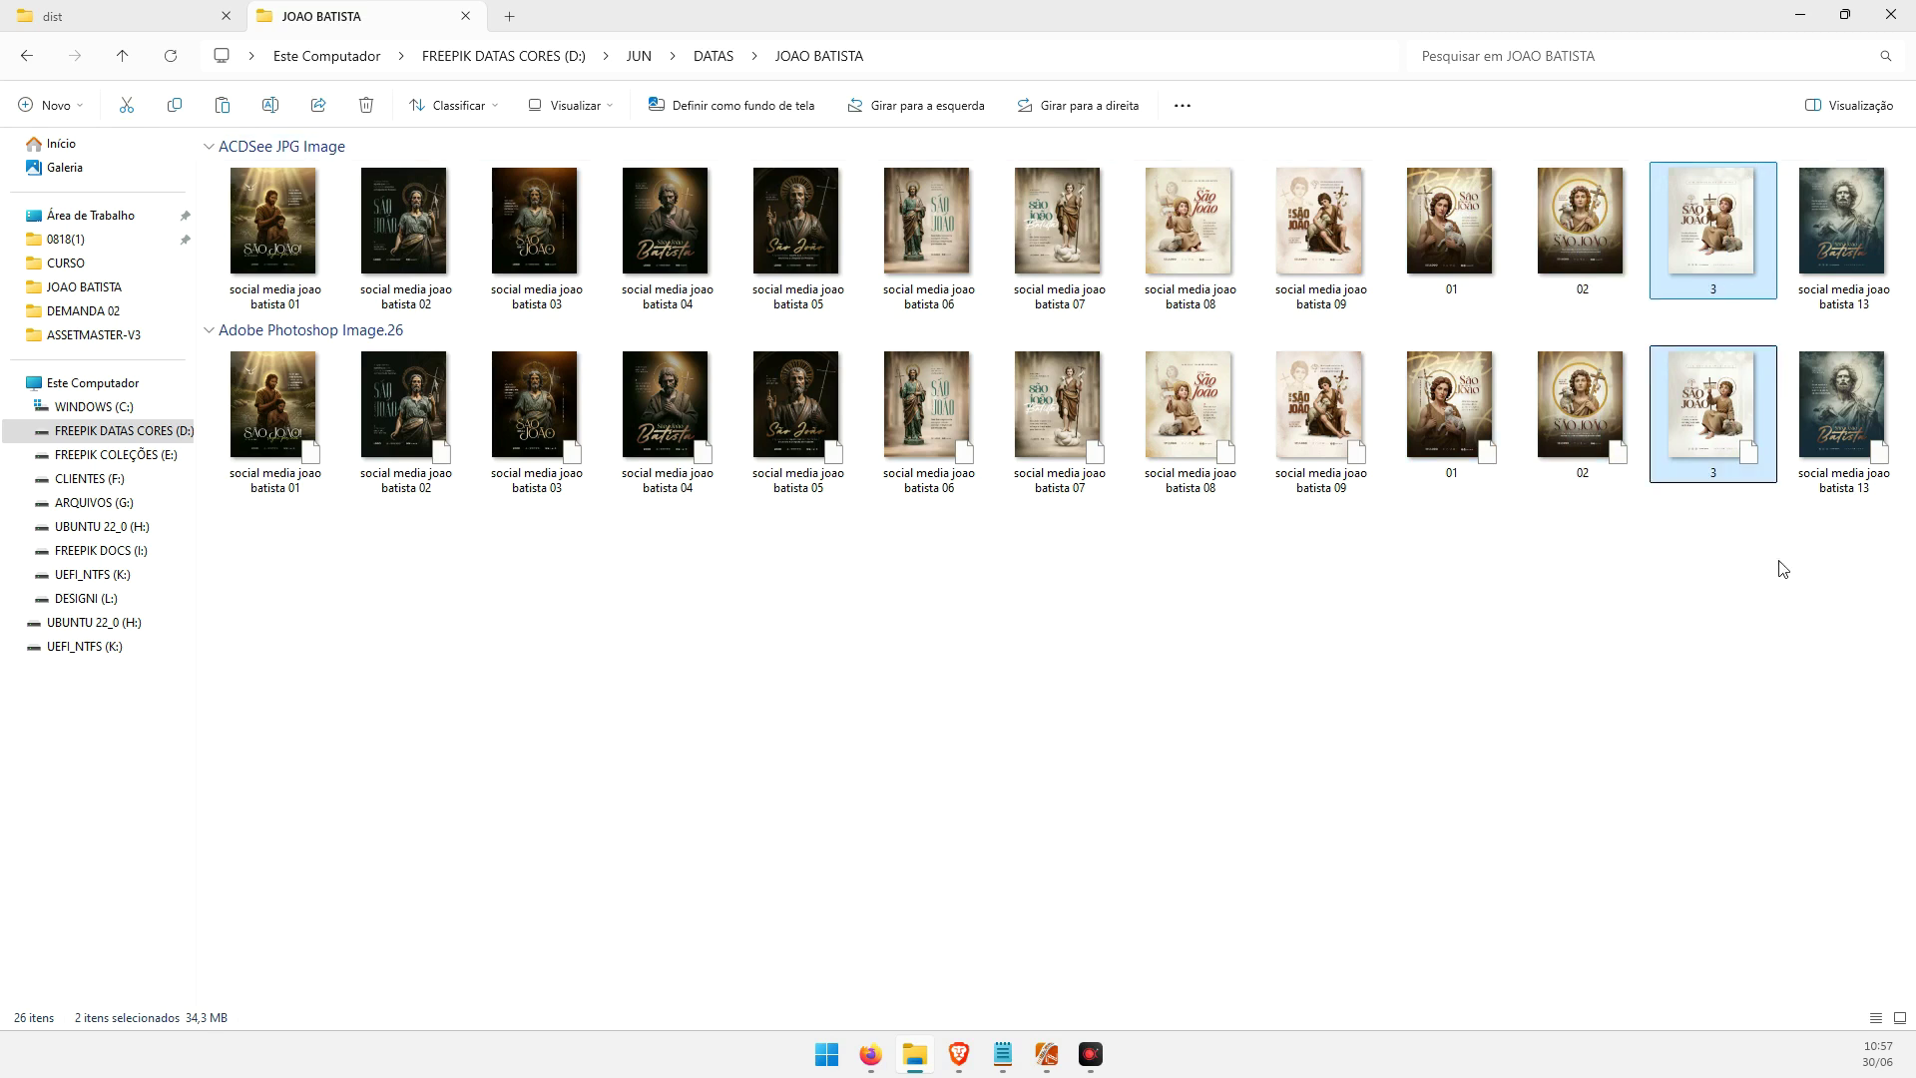
drag(1783, 569, 1868, 236)
key(F2)
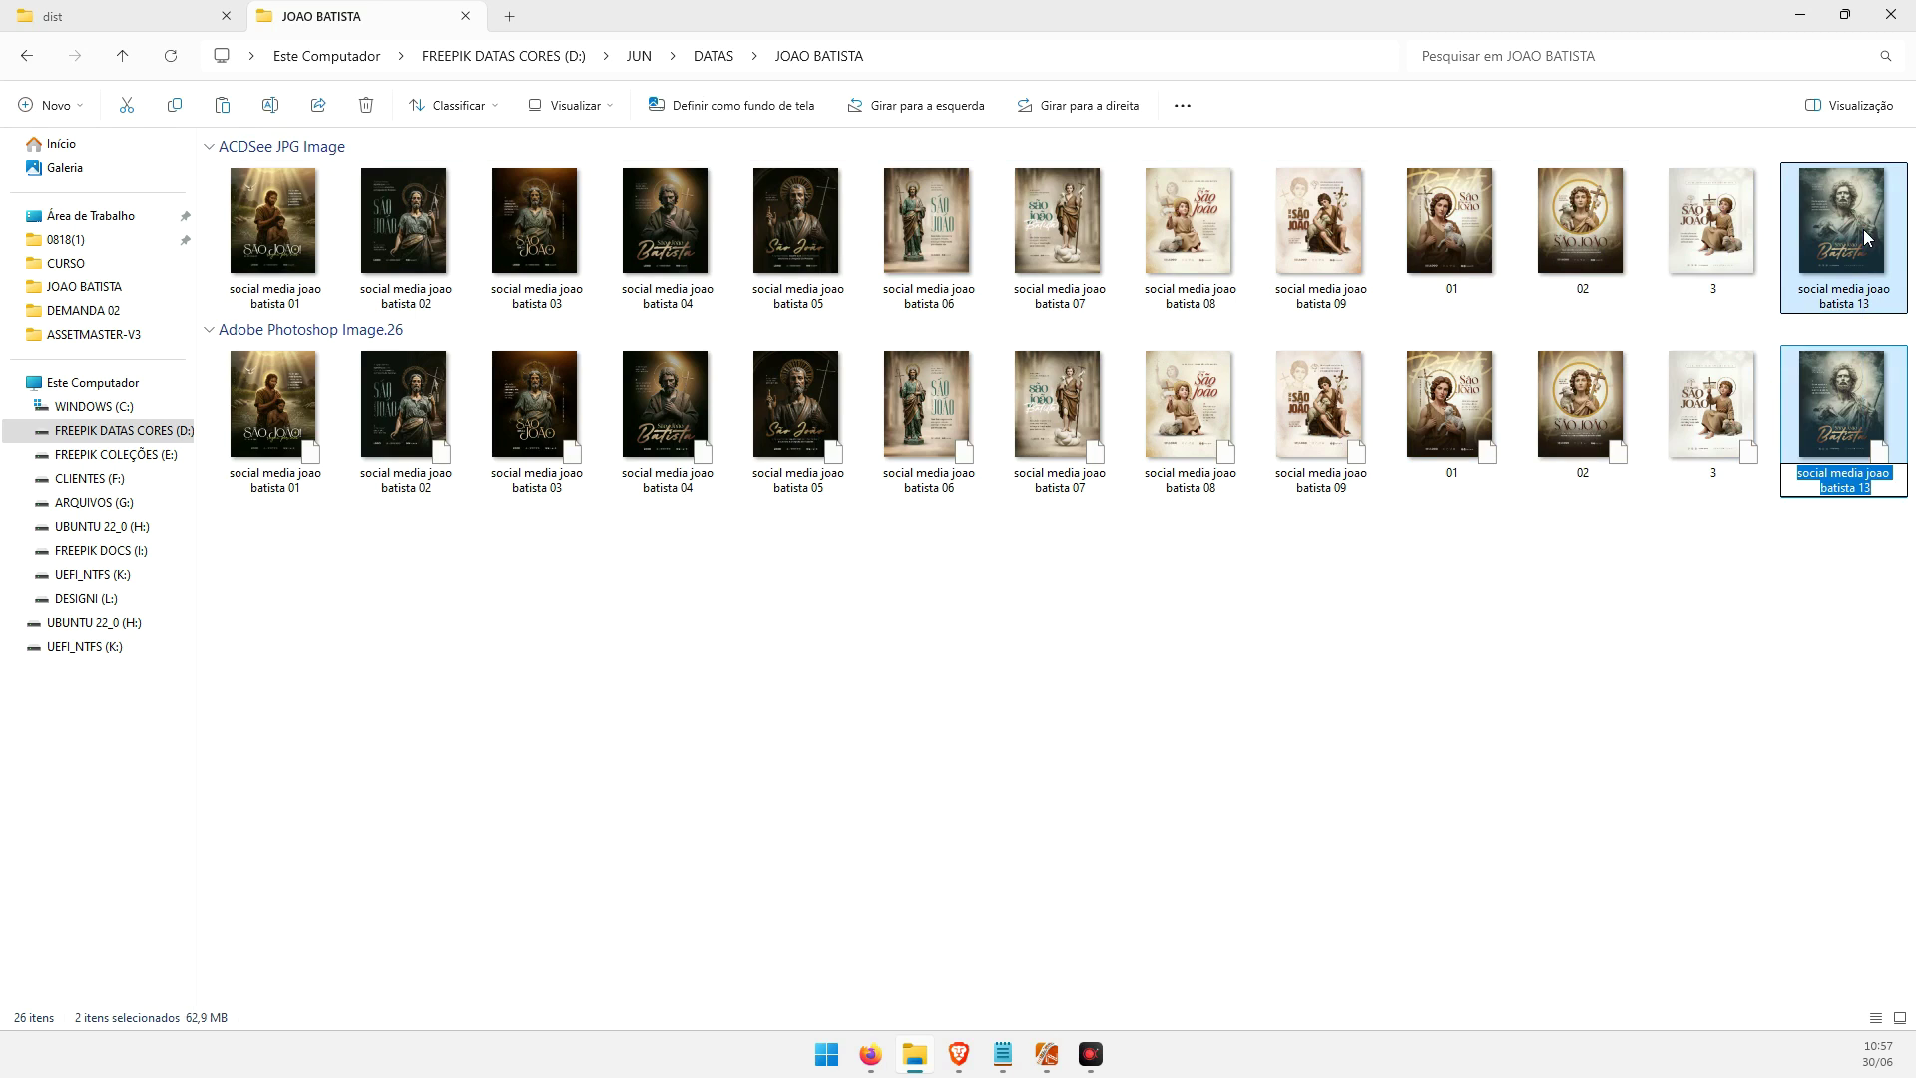
text(66)
click(1602, 658)
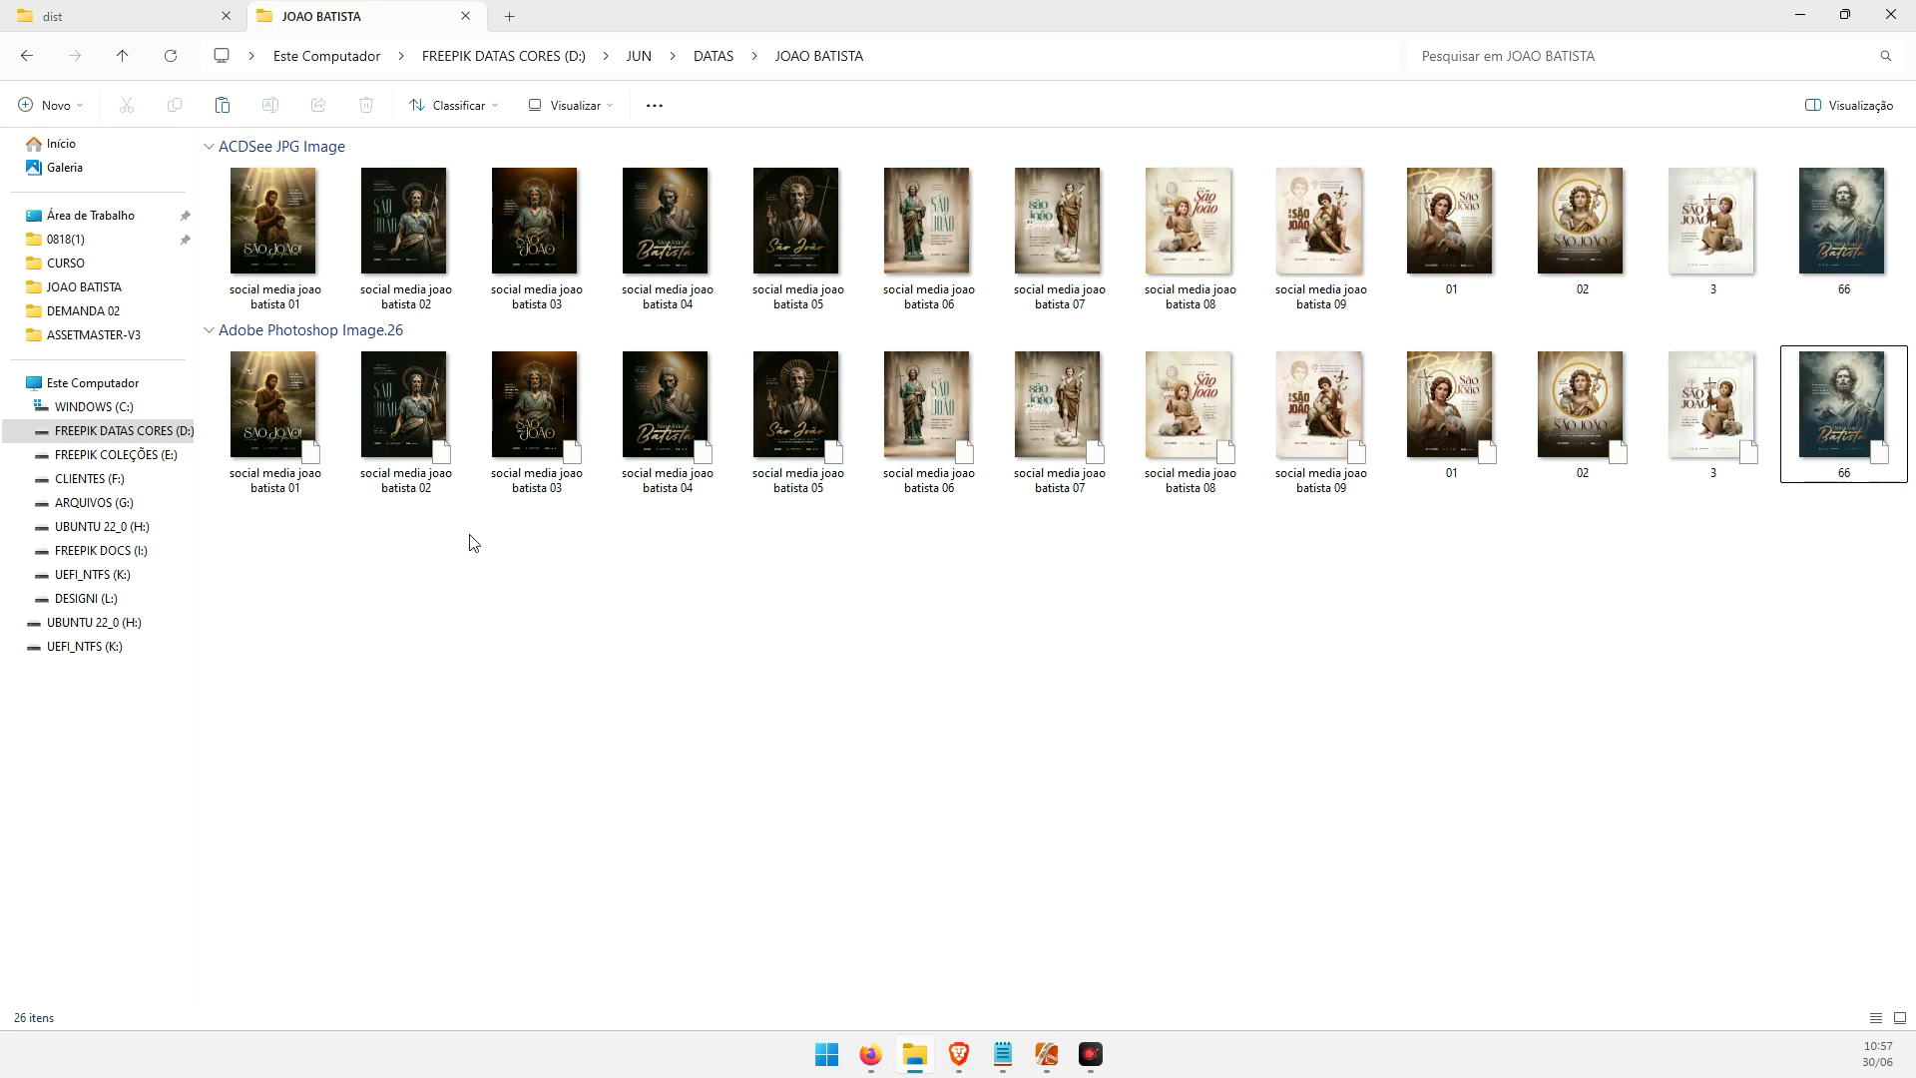
drag(277, 568, 1346, 222)
drag(1392, 574, 1901, 170)
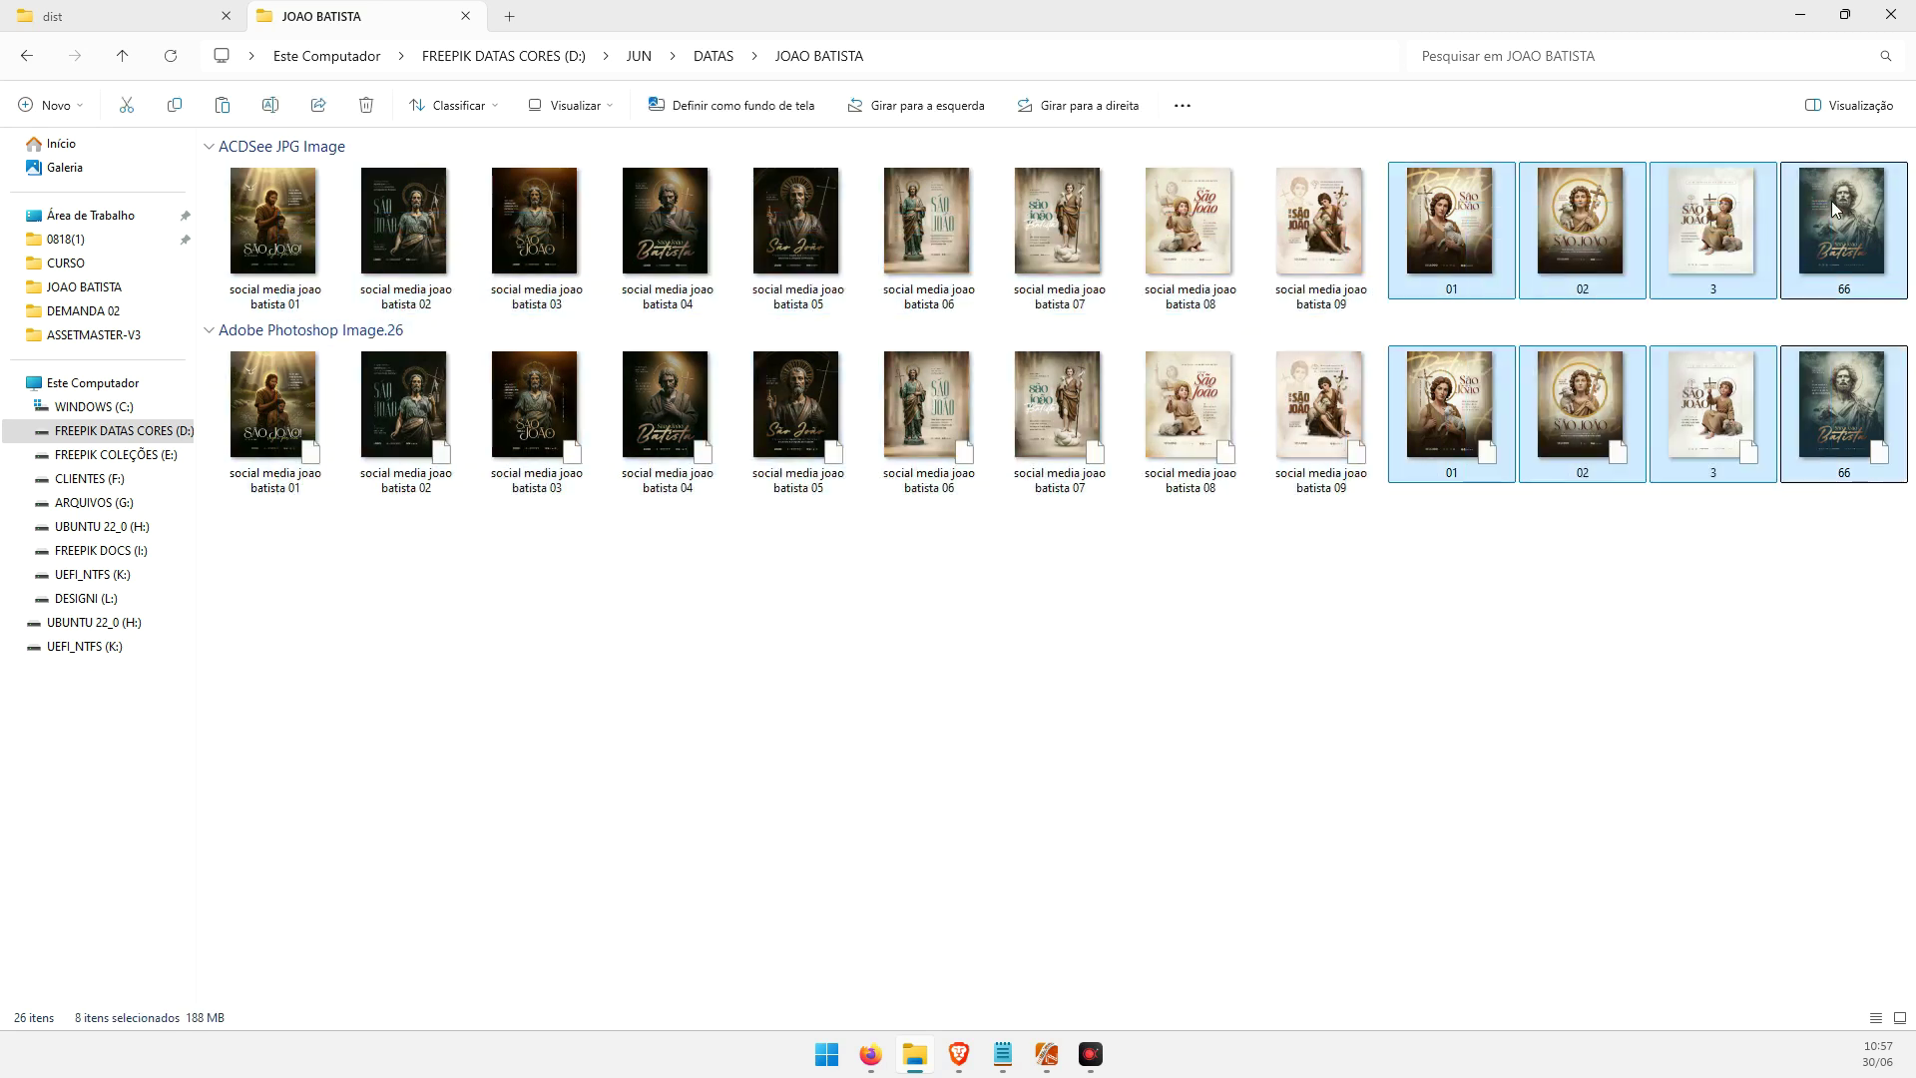
Replace the trial 'outro nome' text with 'social media joao batista' as the Padrão de Nome
click(1060, 1065)
click(768, 574)
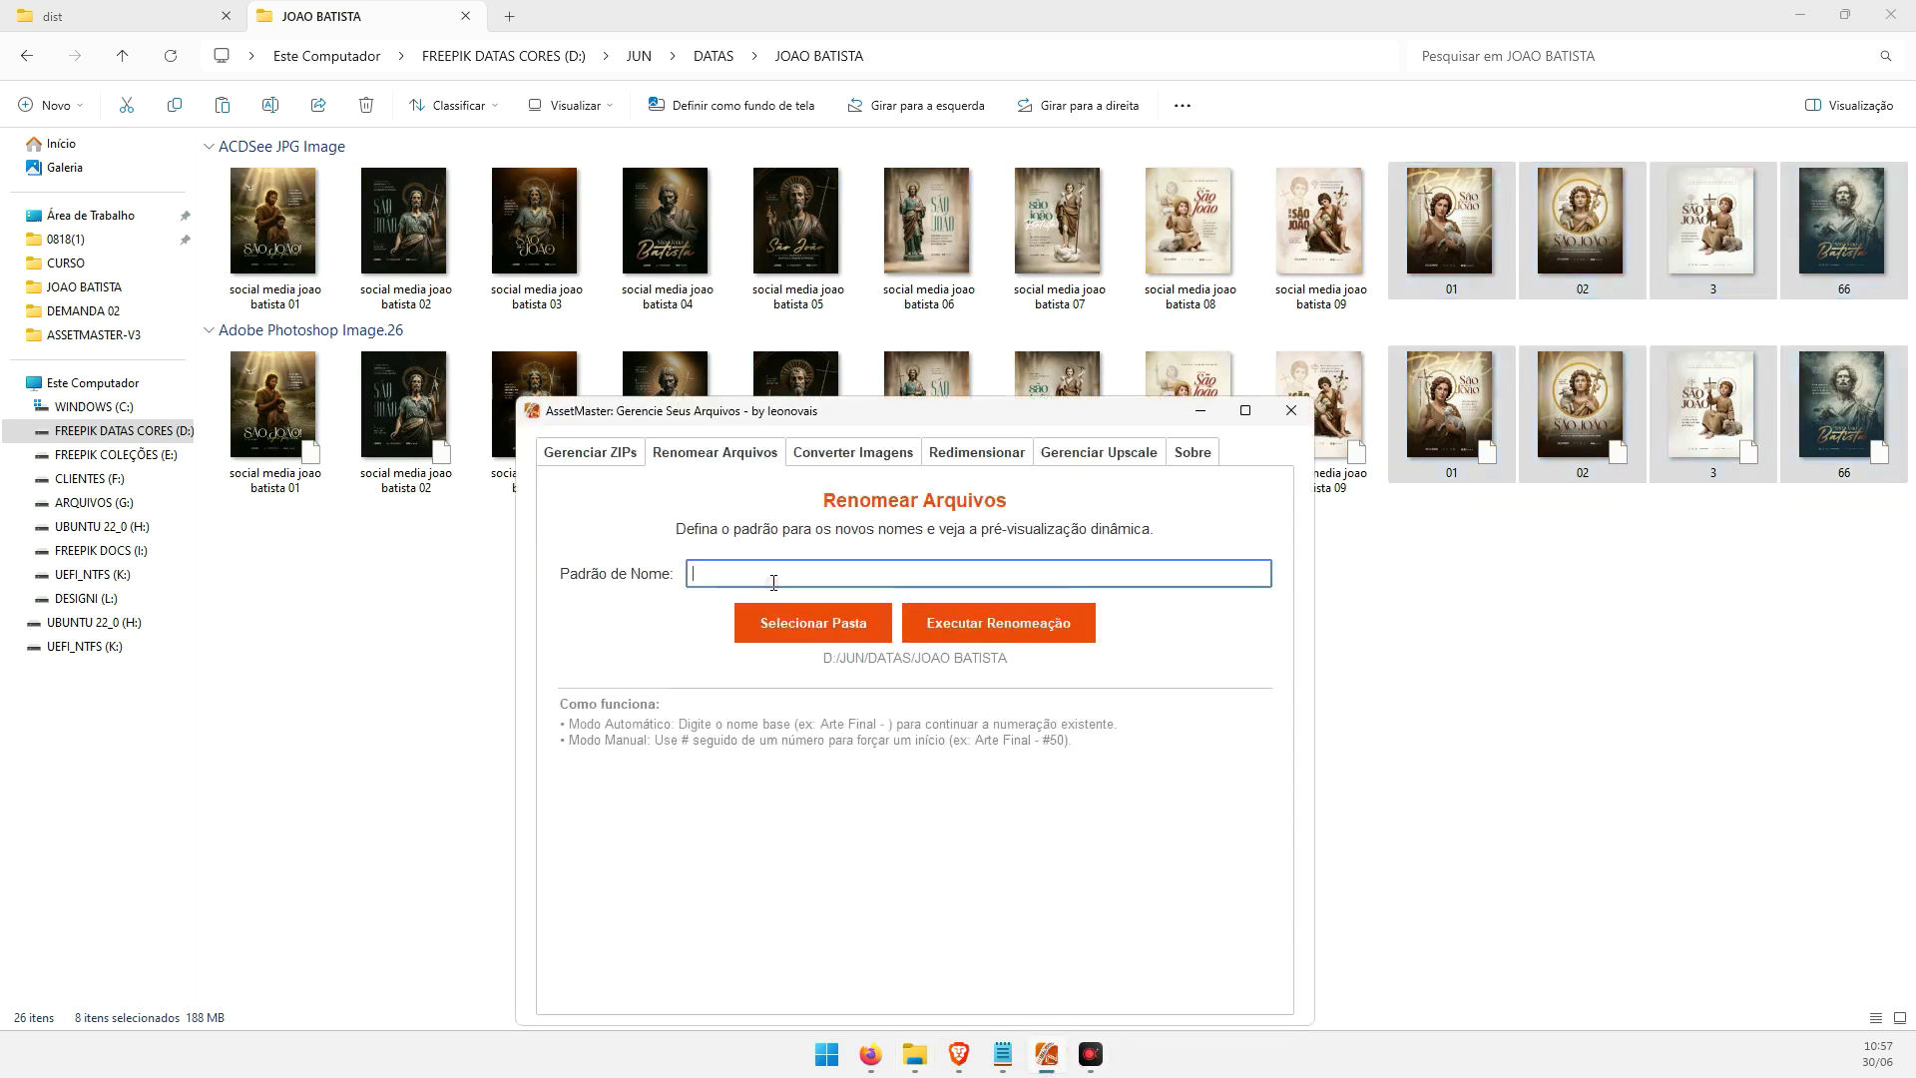
text(social)
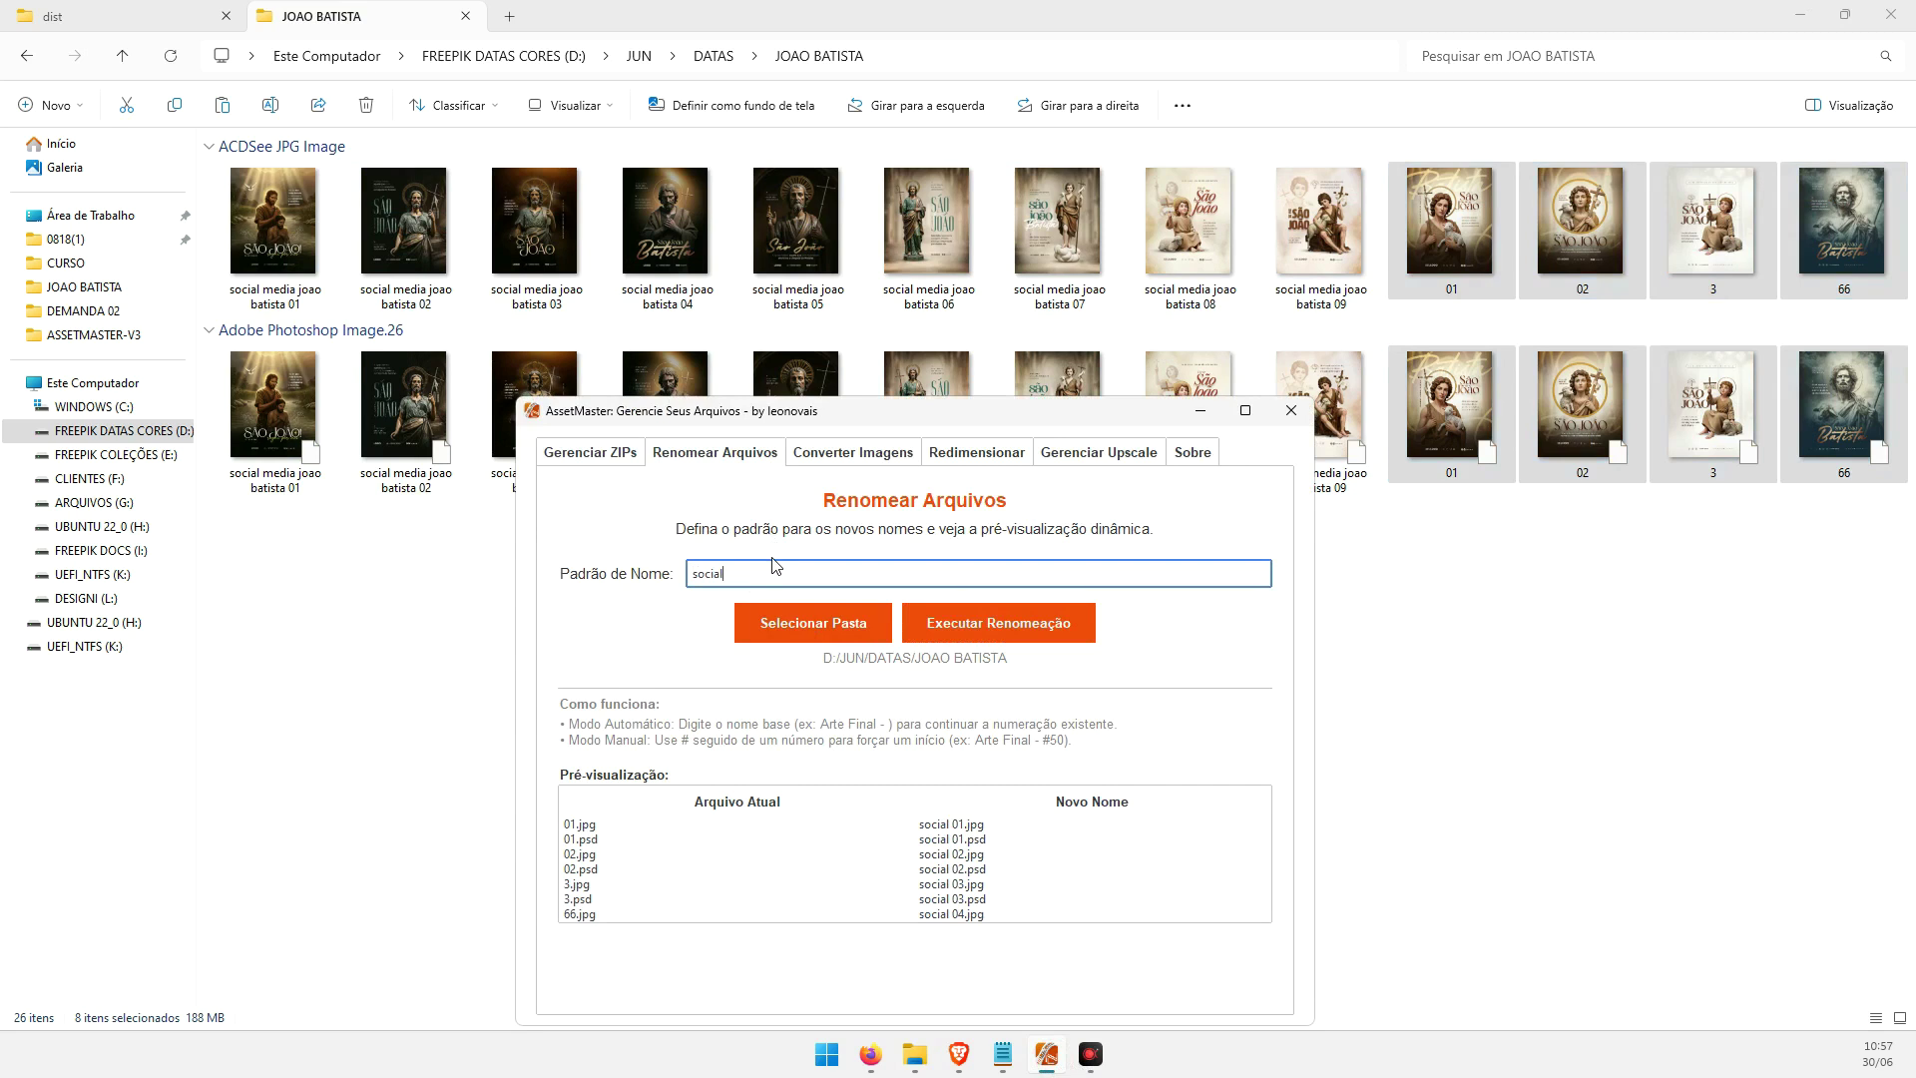
double_click(774, 566)
text(our)
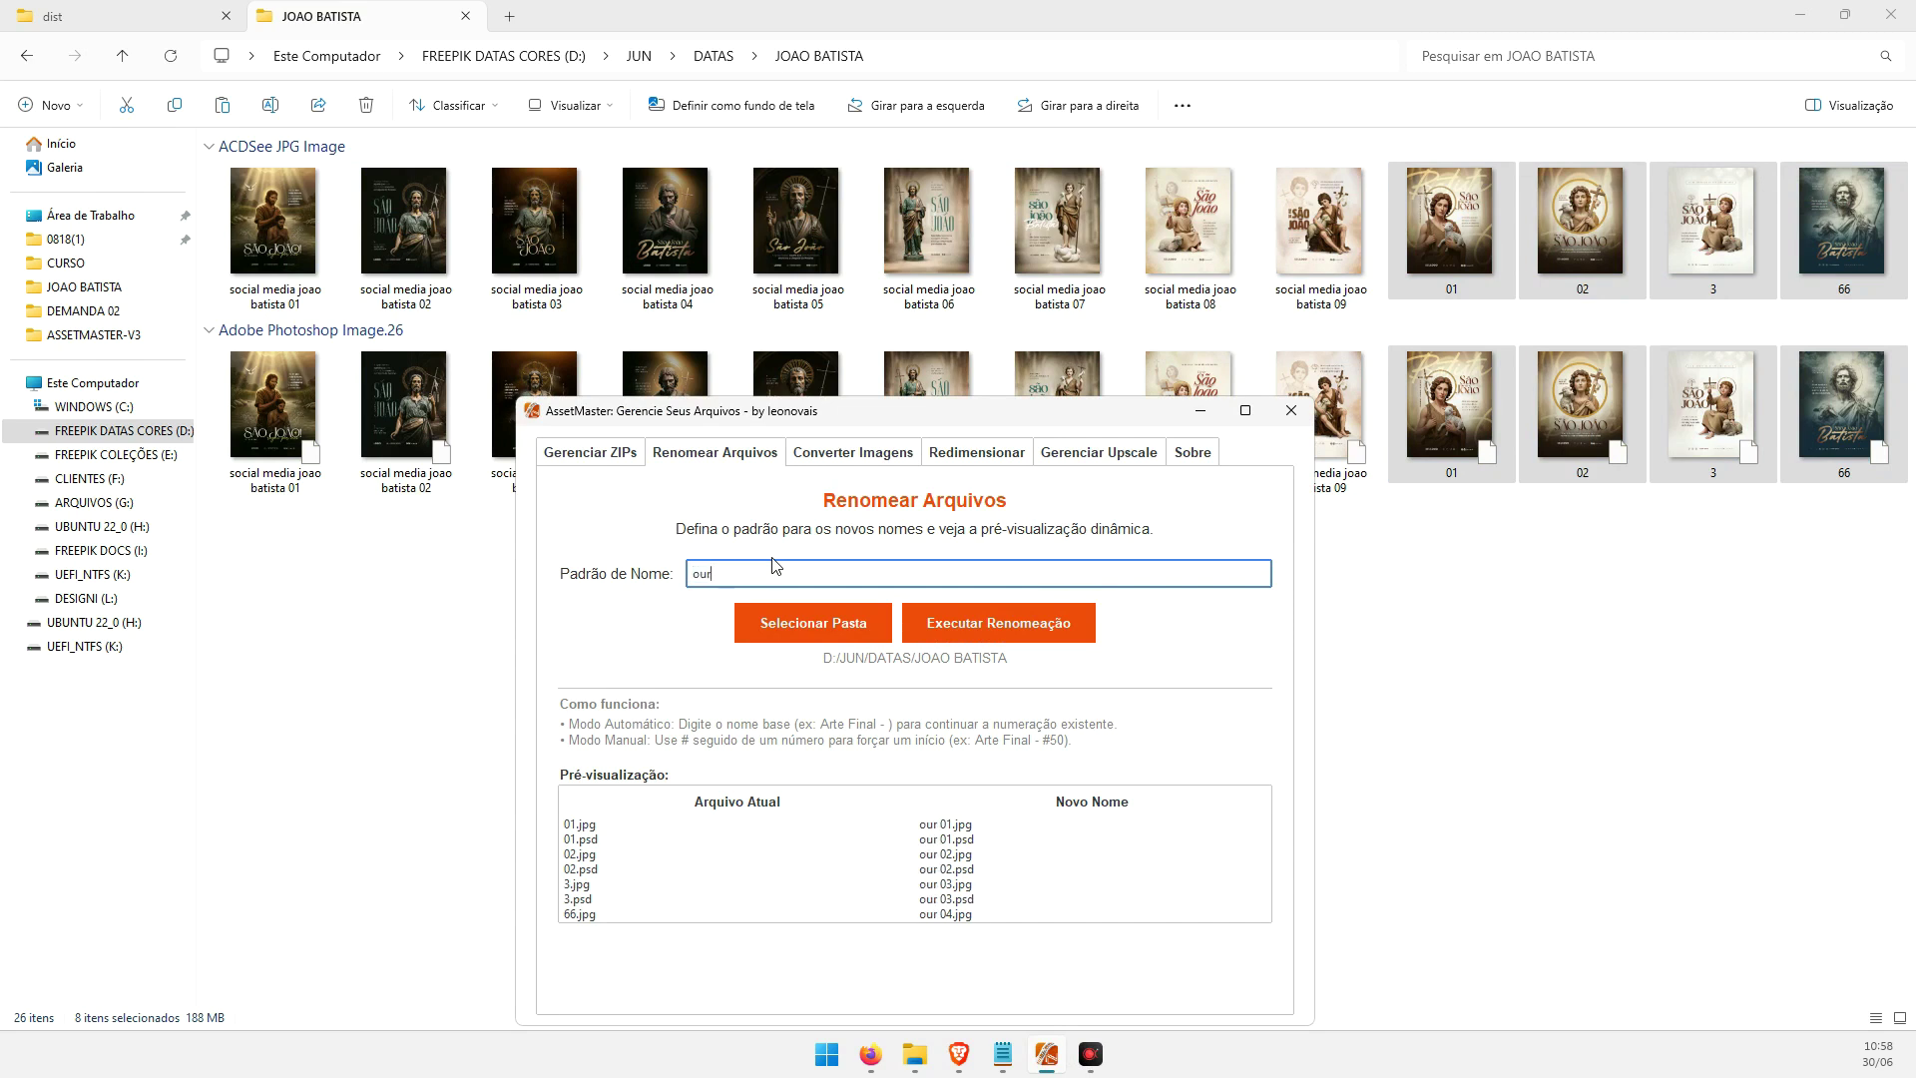
key(BackSpace)
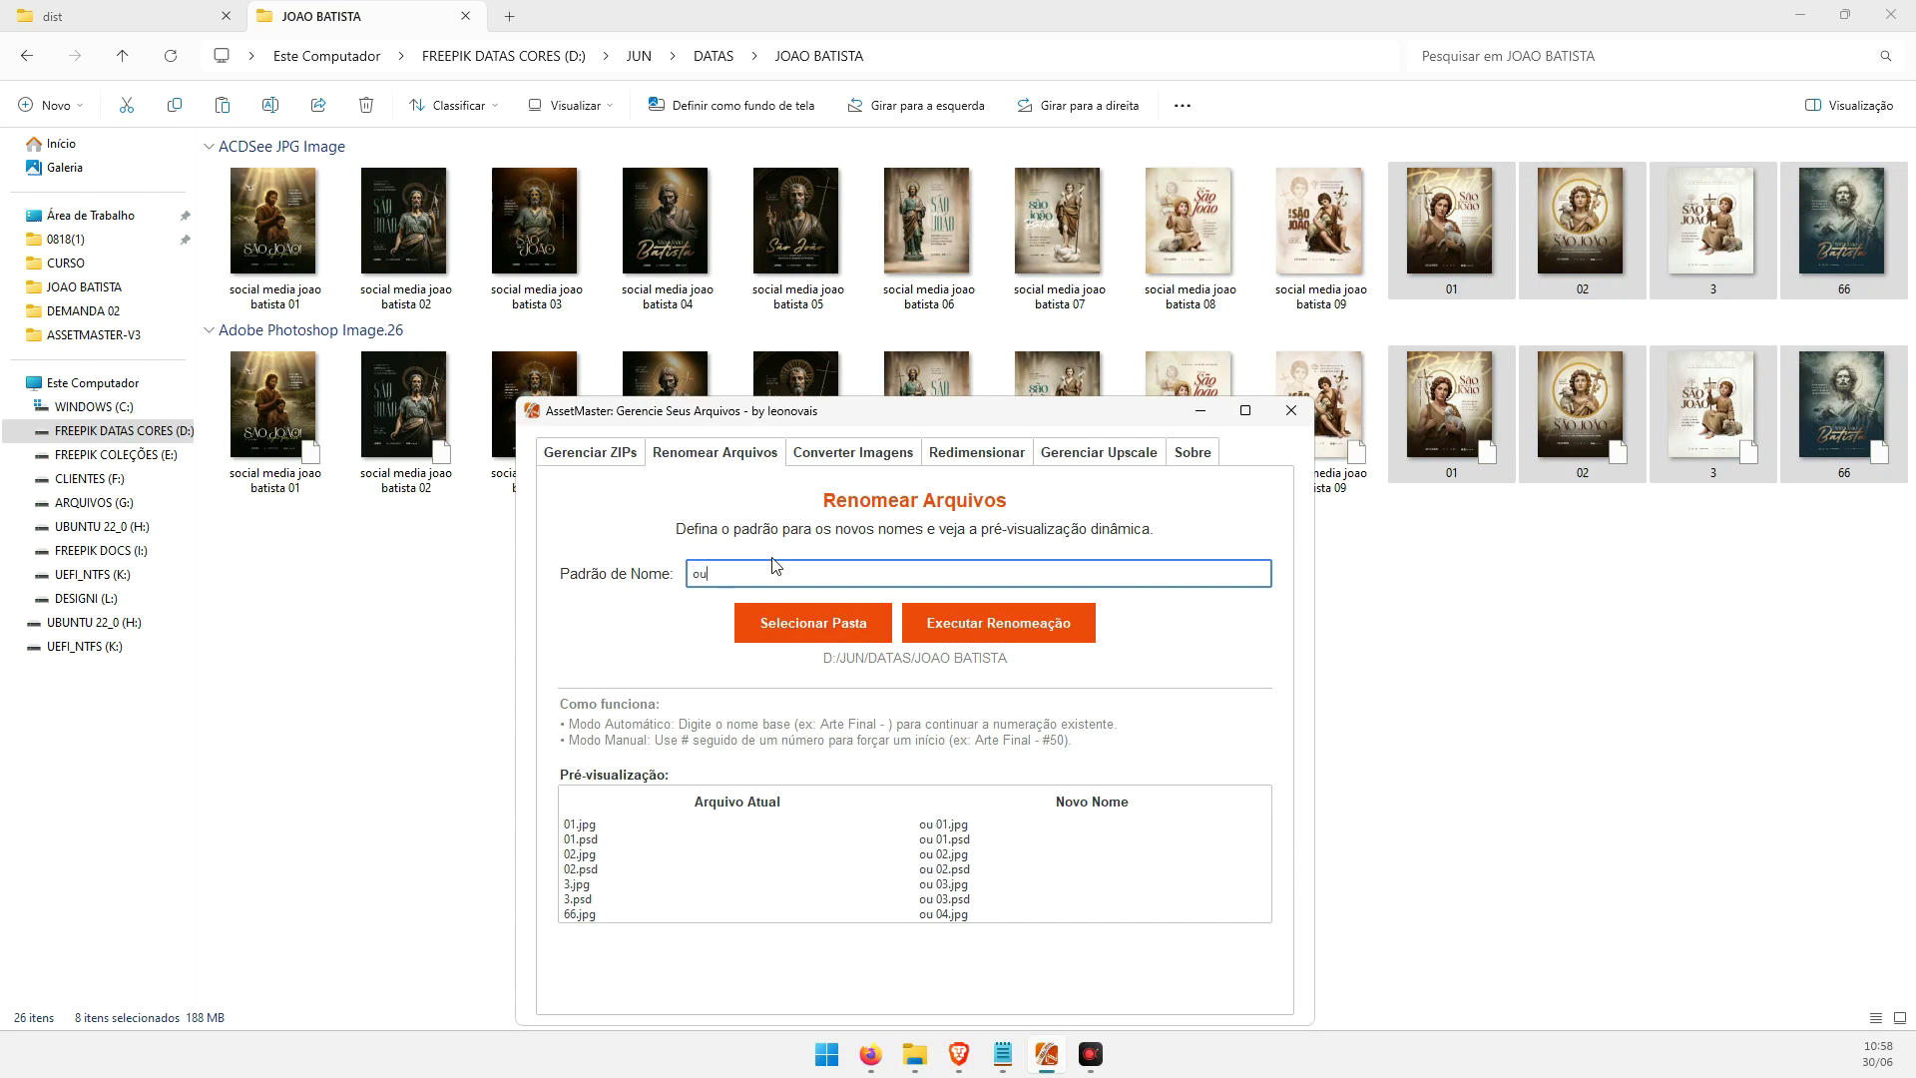
text(tro nome)
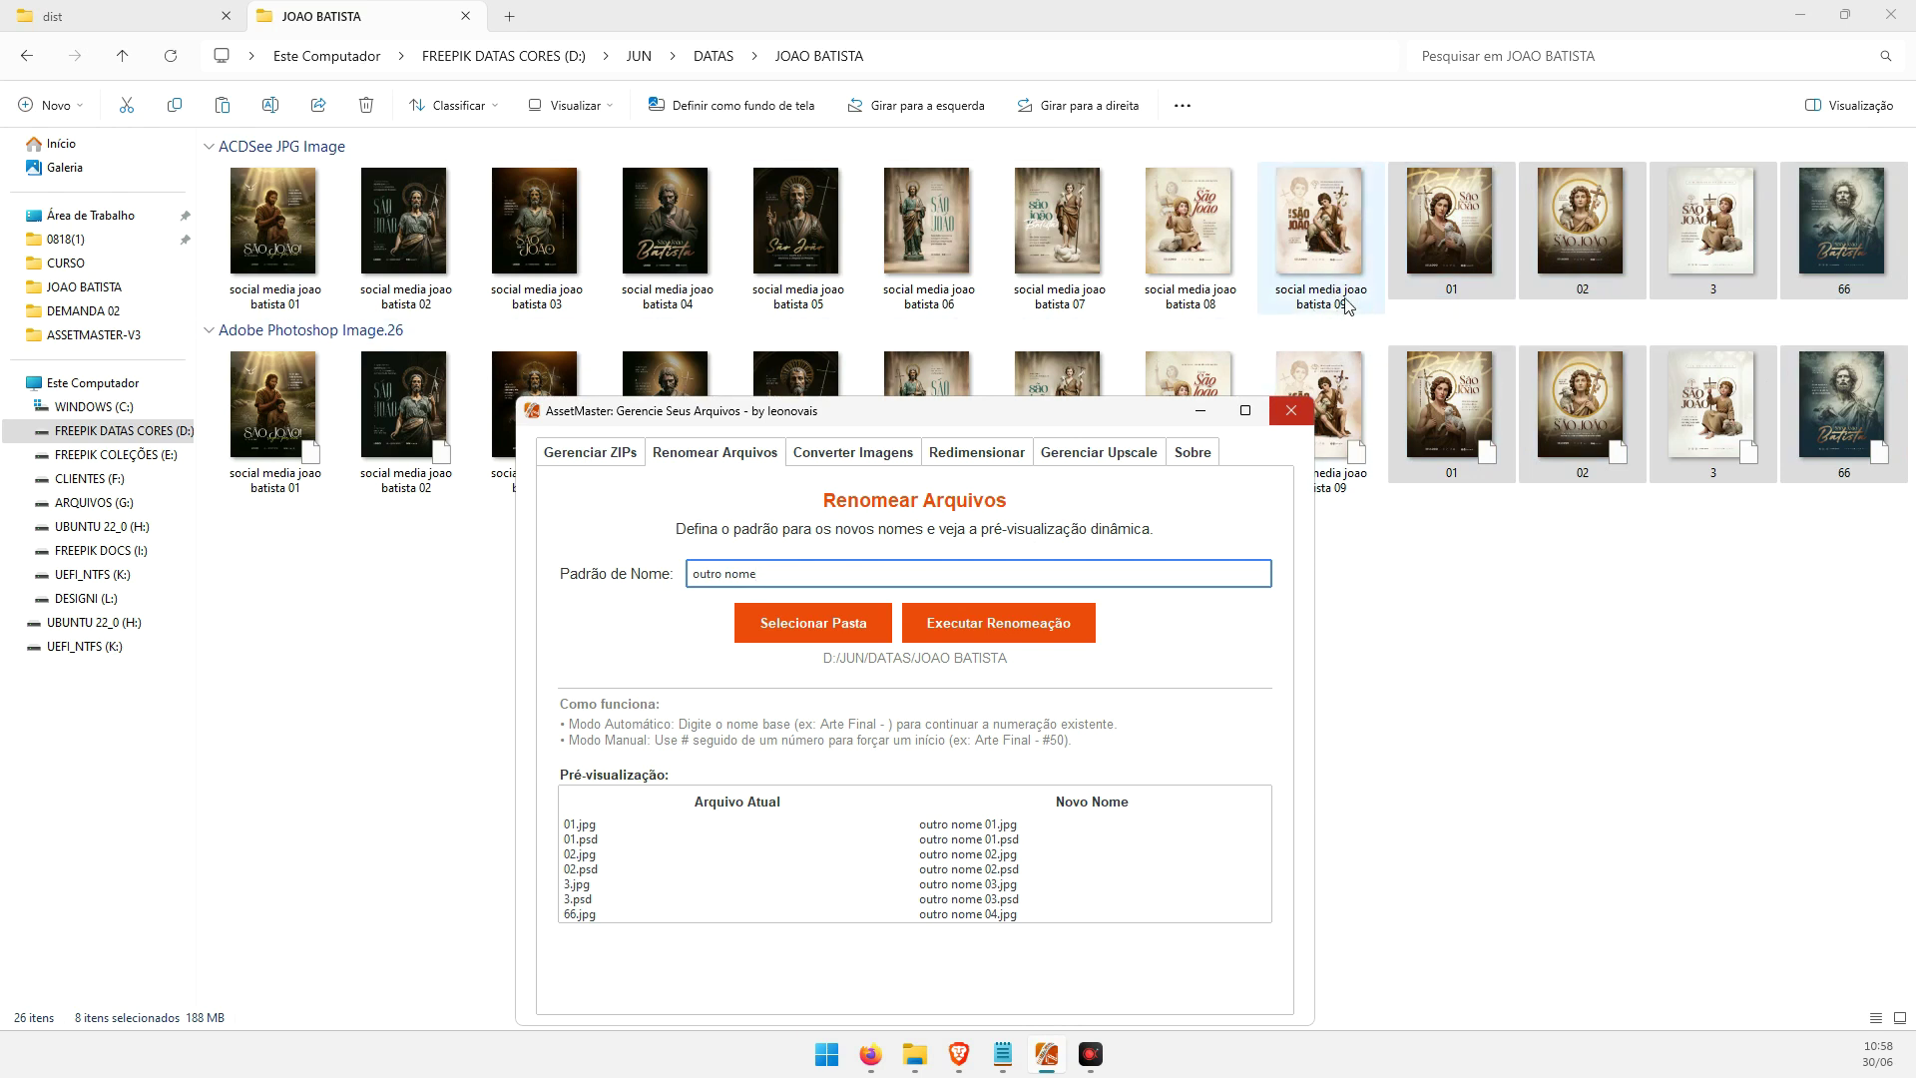
triple_click(814, 574)
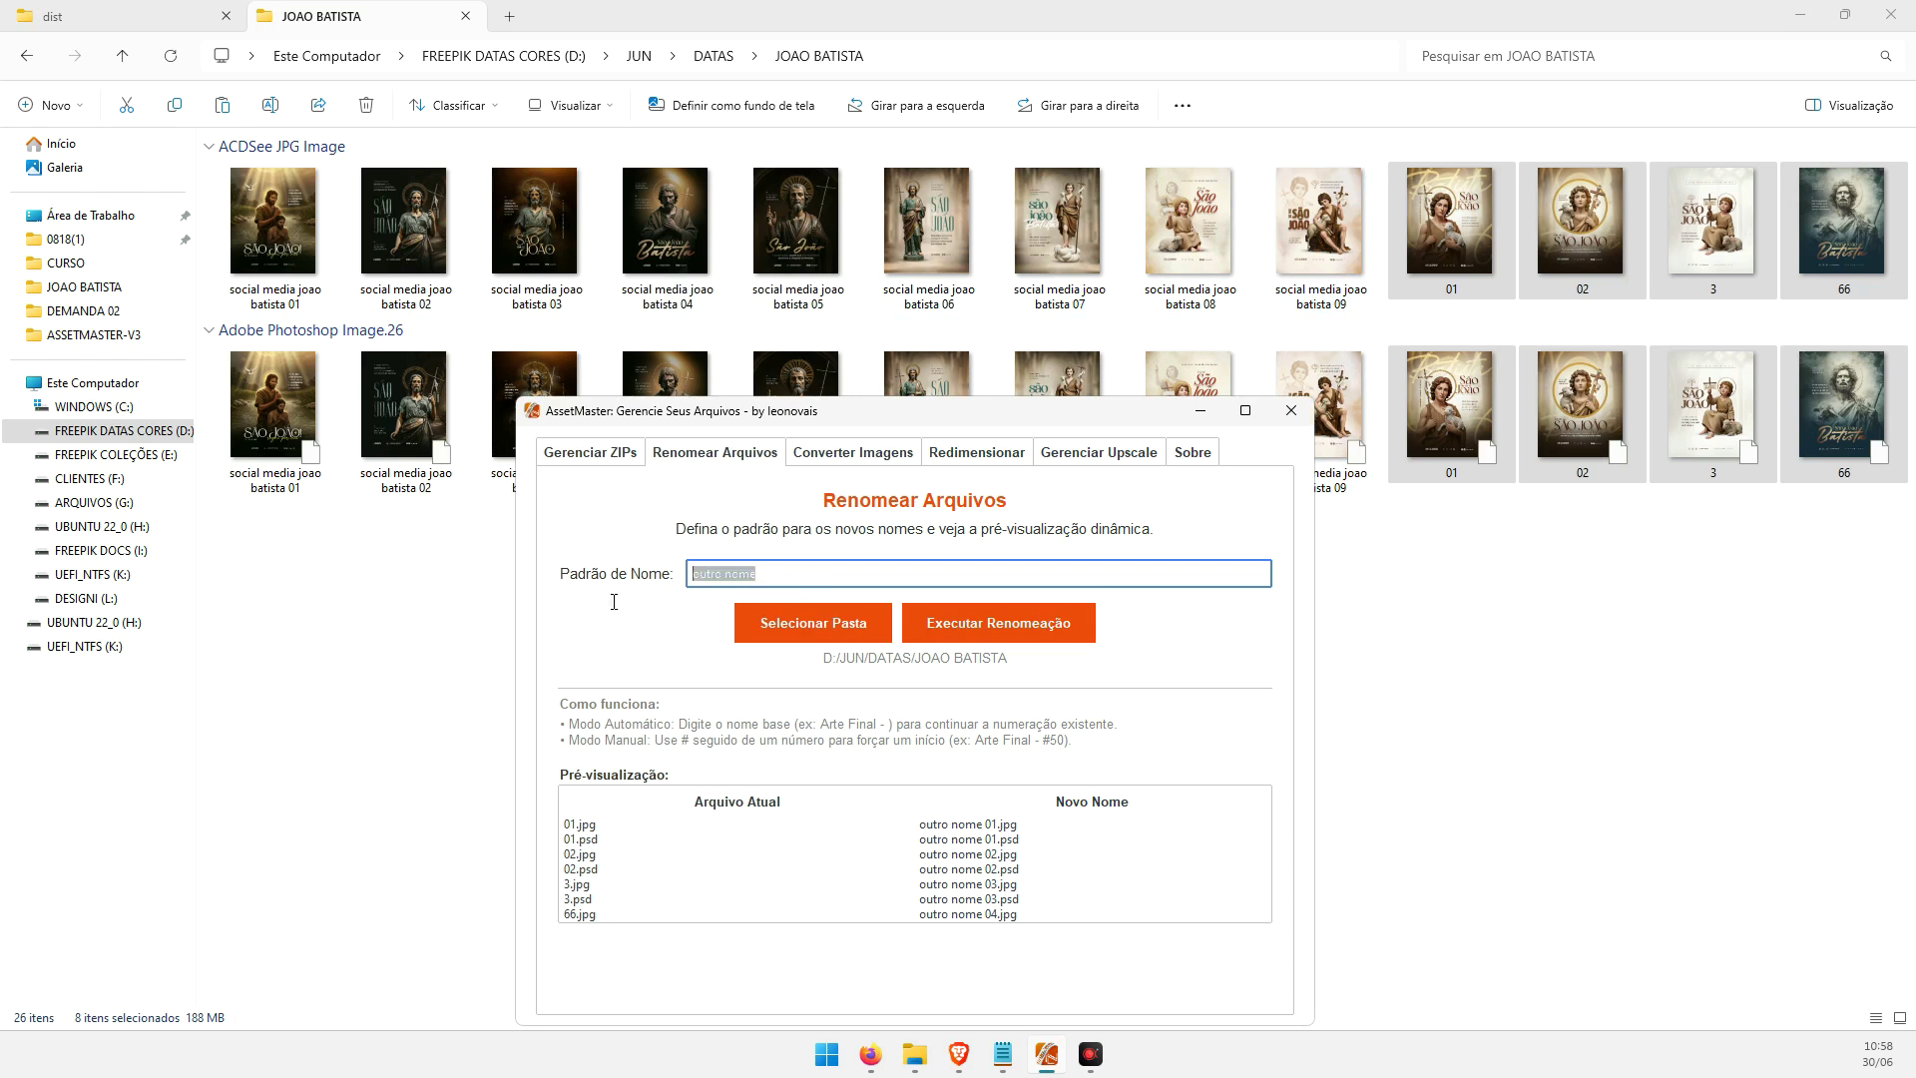
text(social)
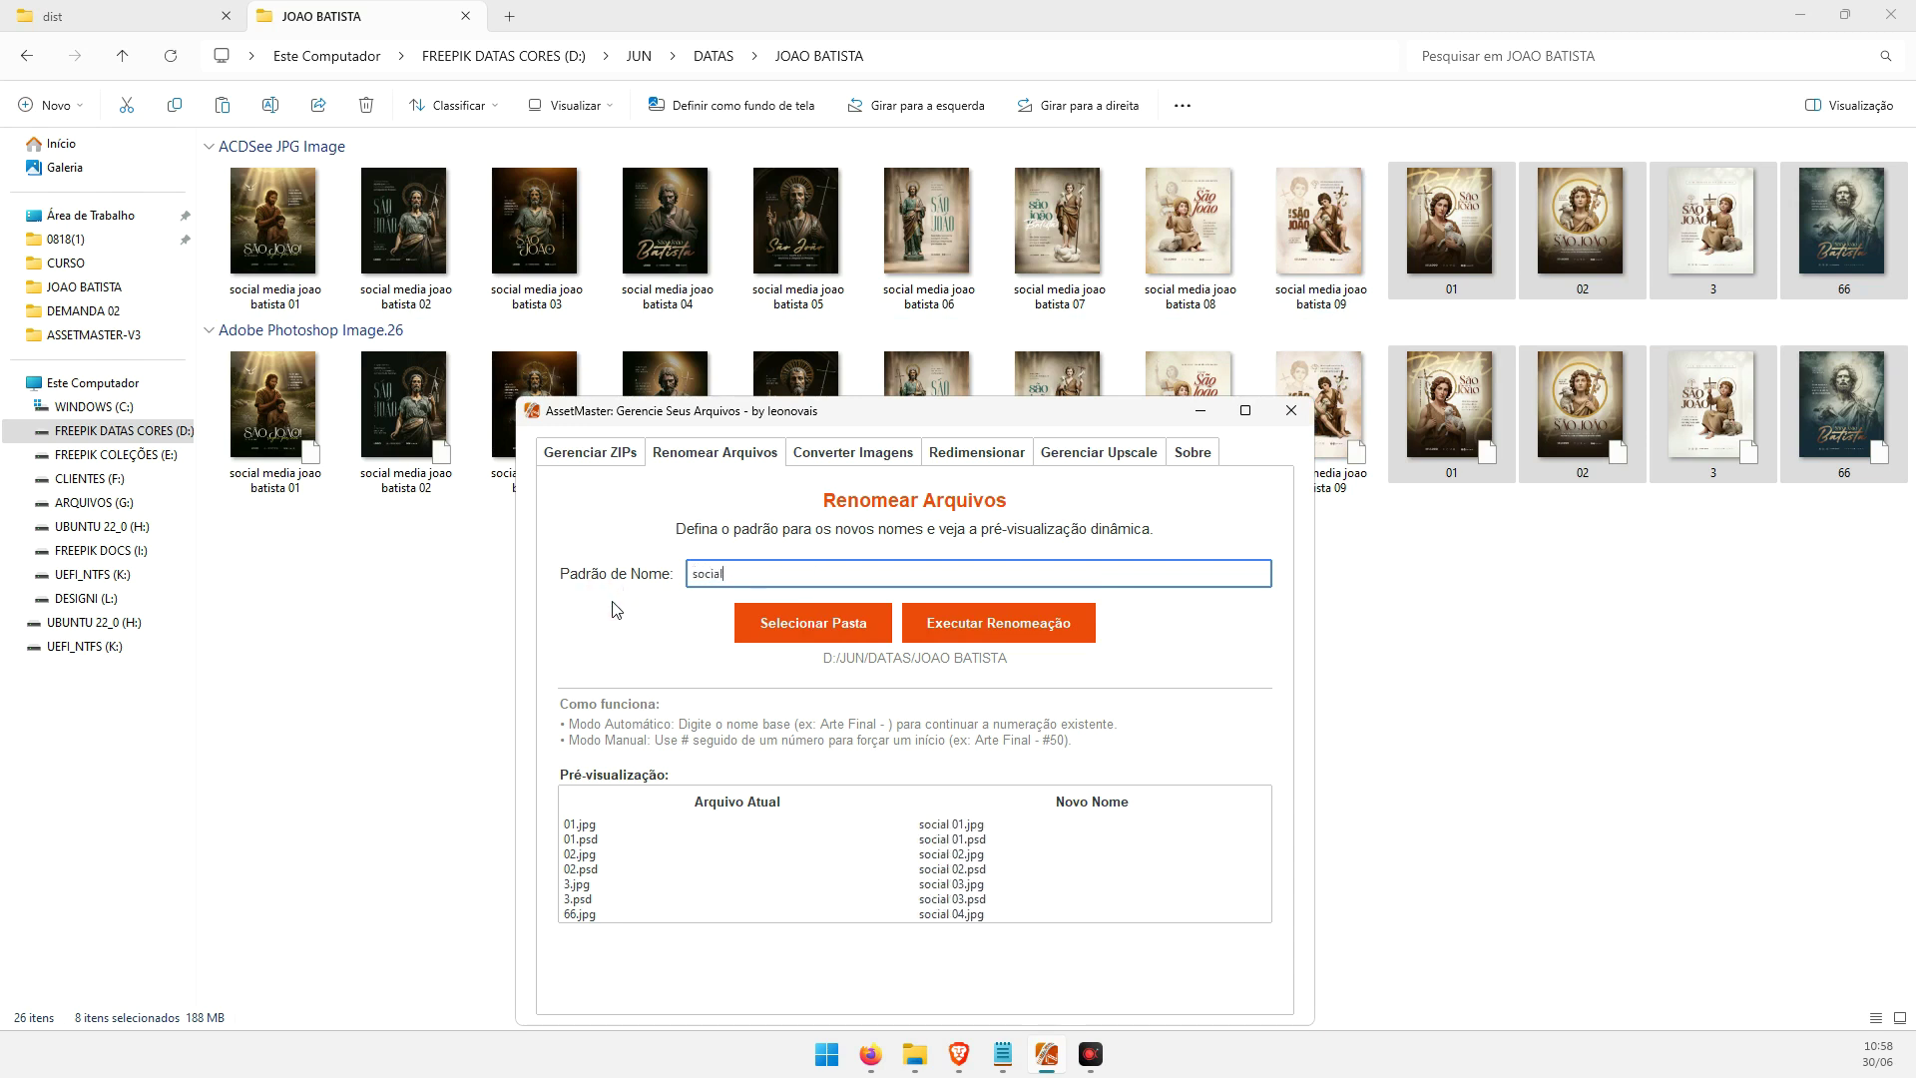
text( media )
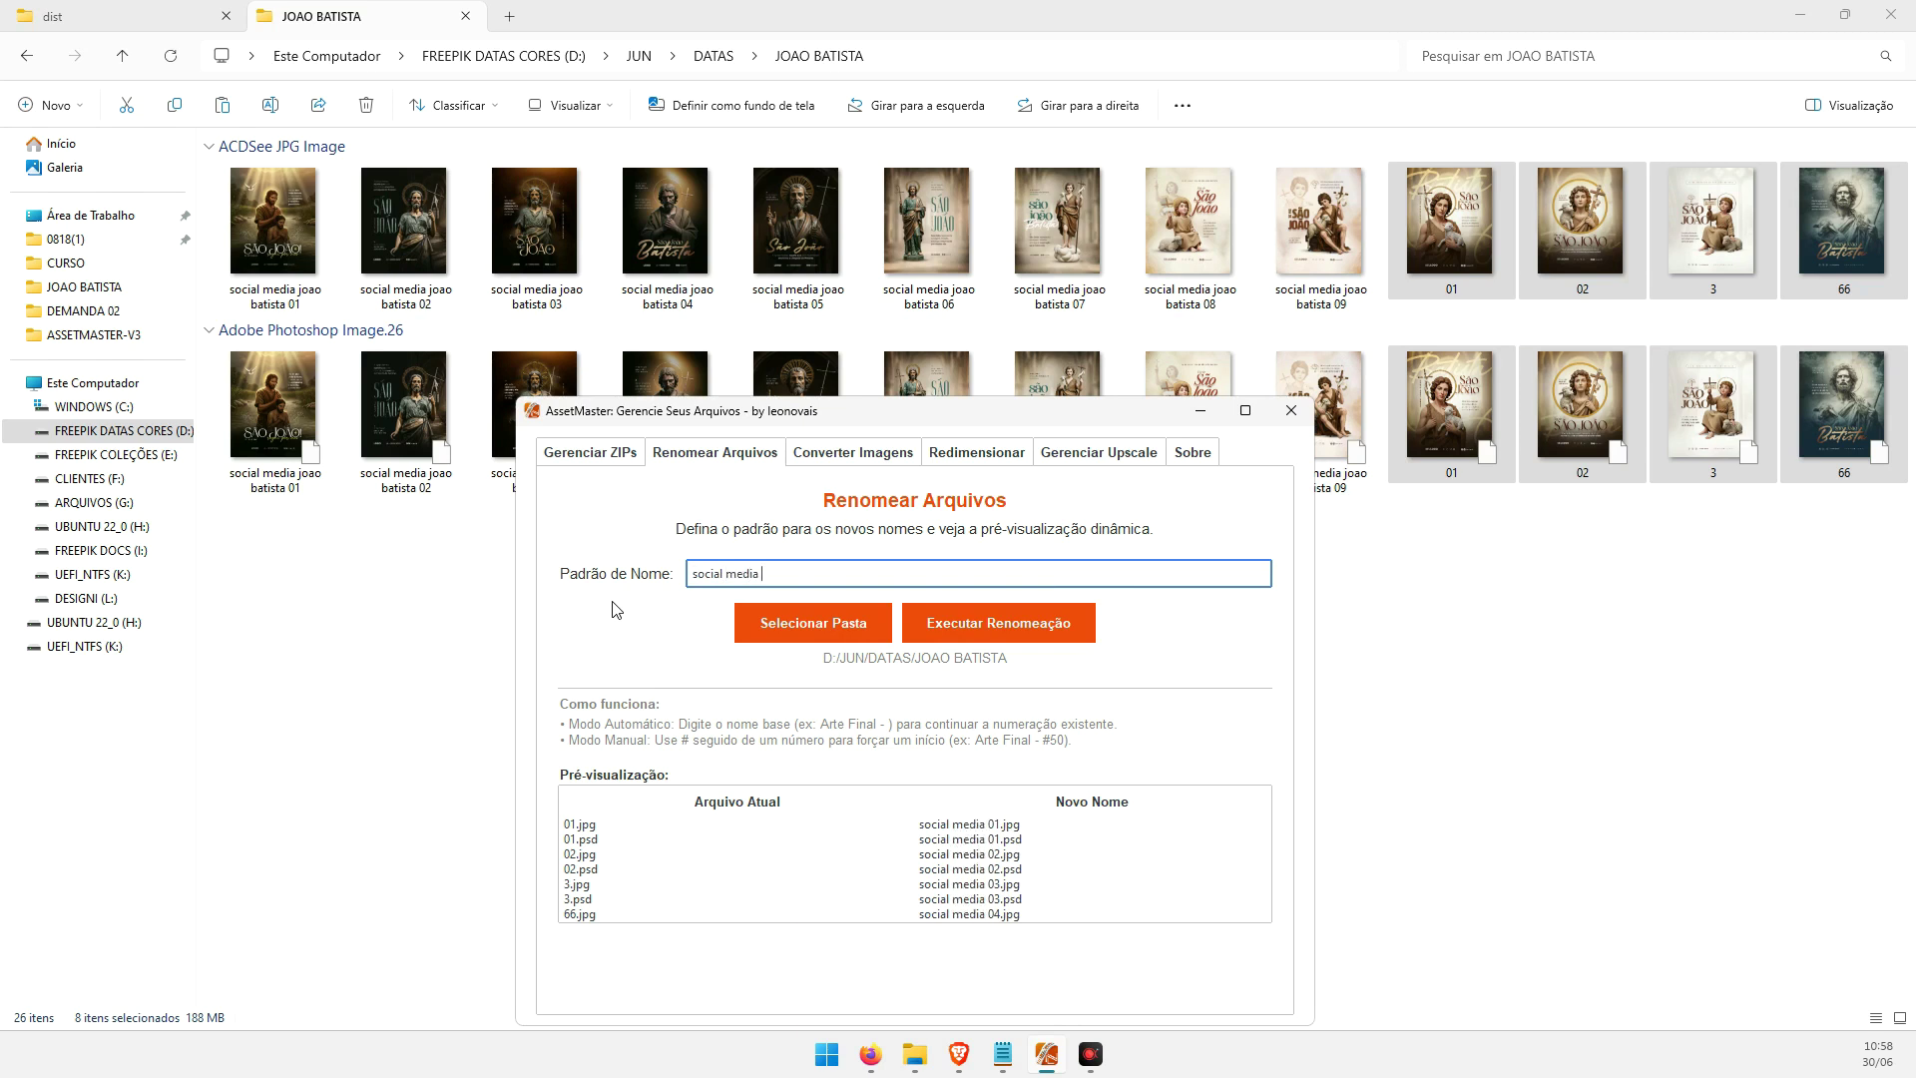
text(joao)
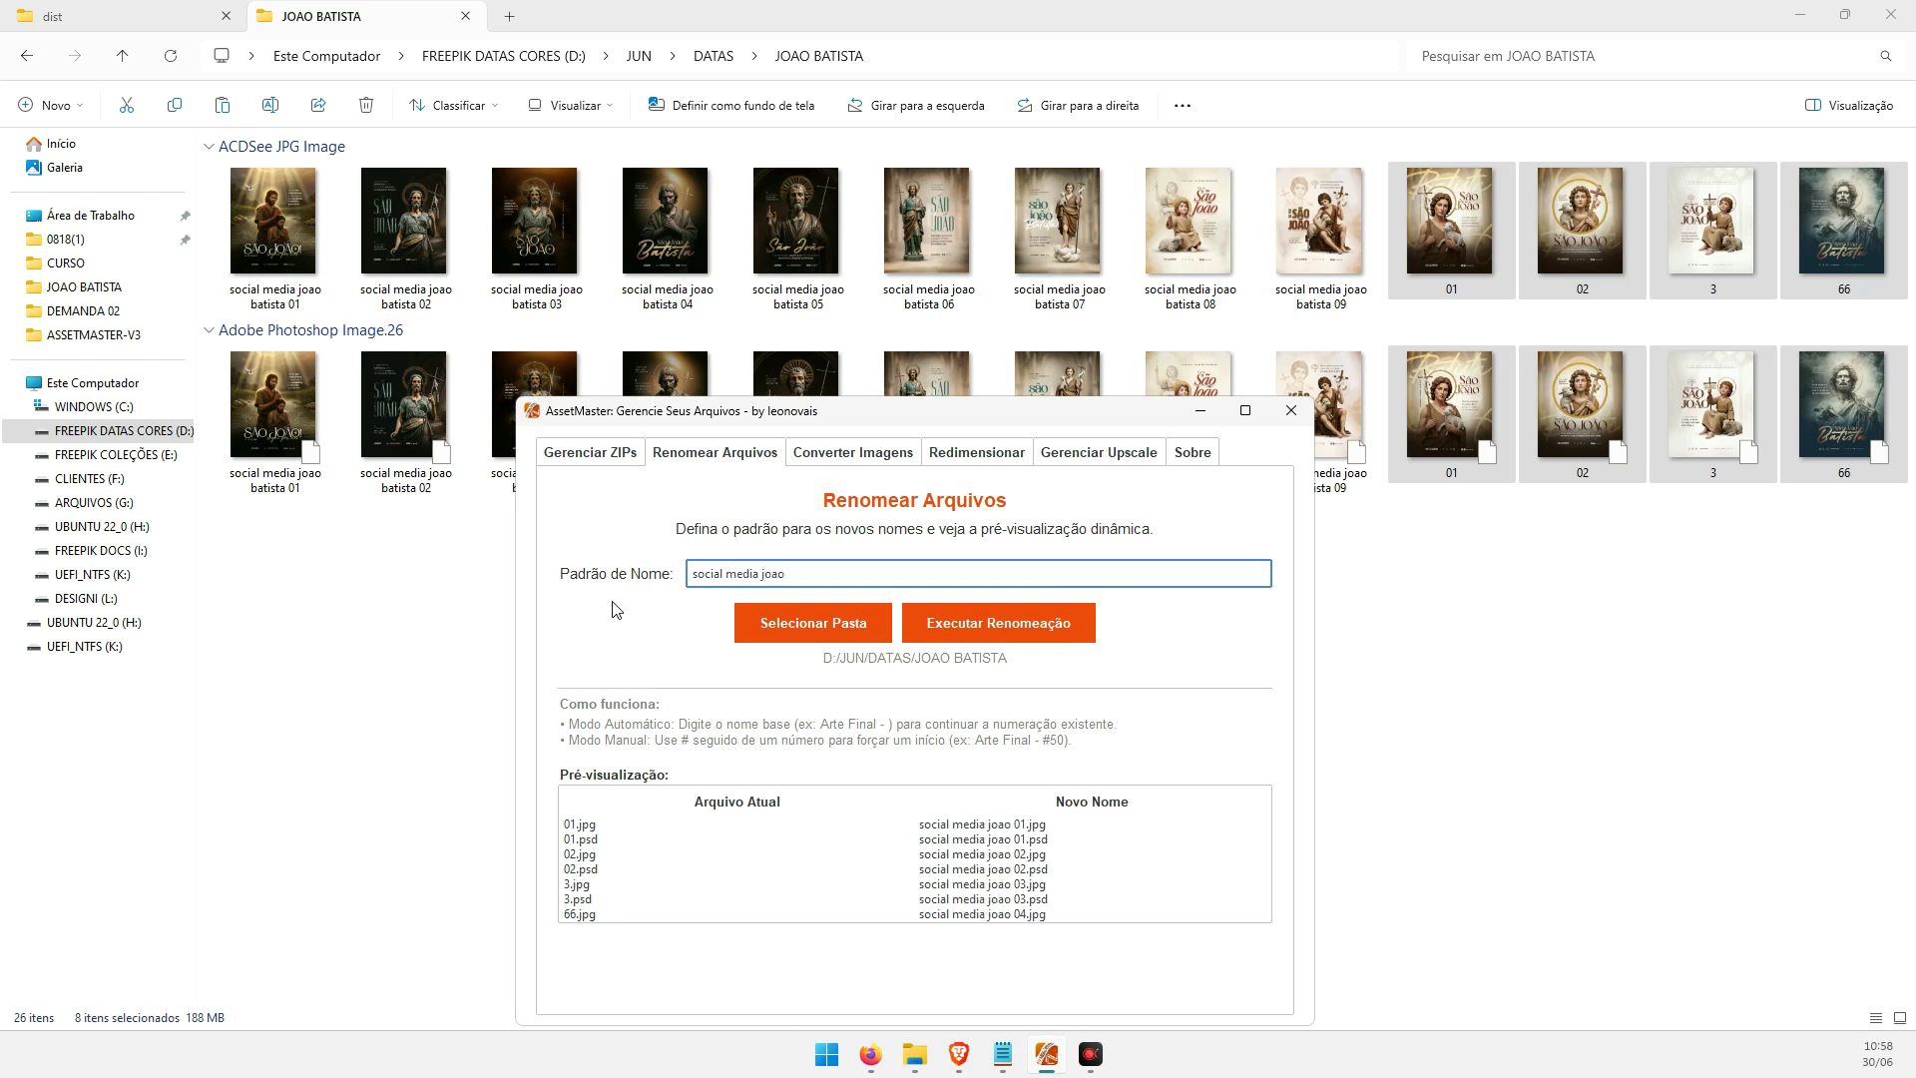
text( bati)
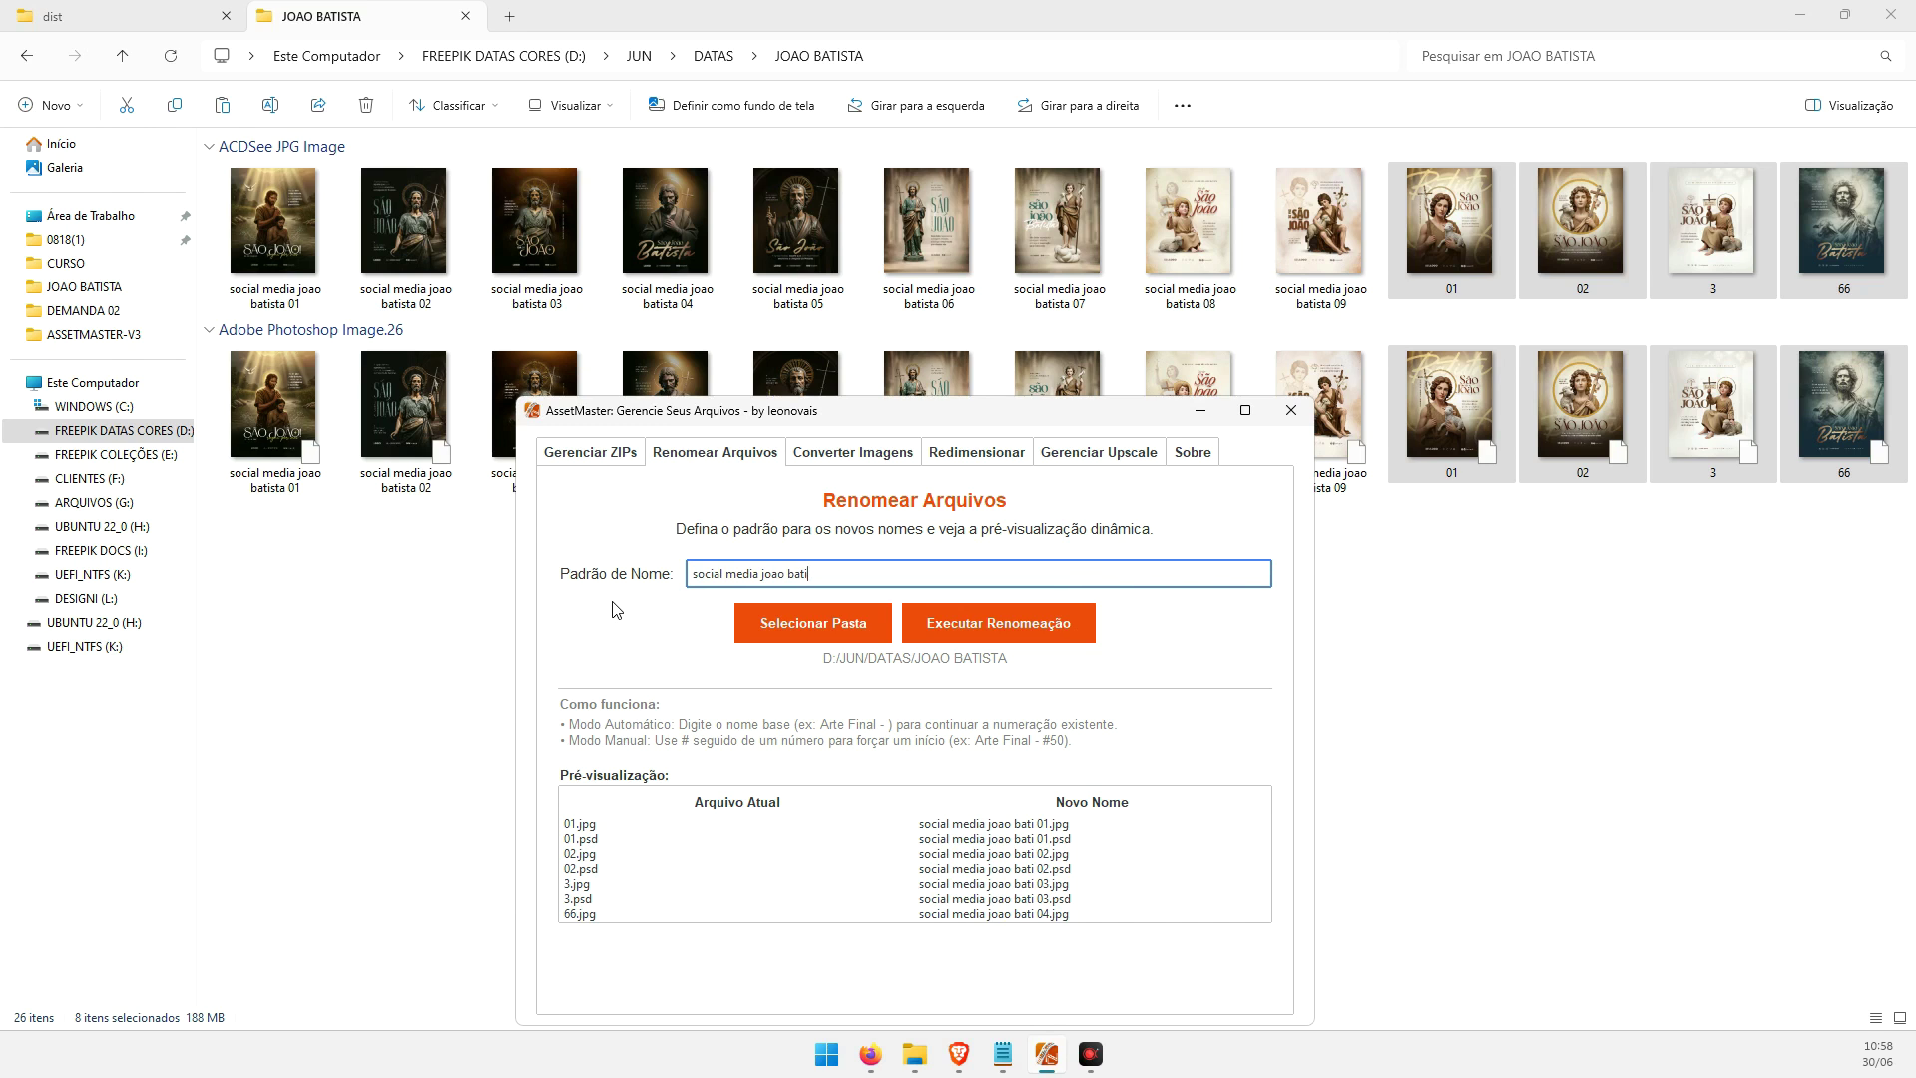
text(sta)
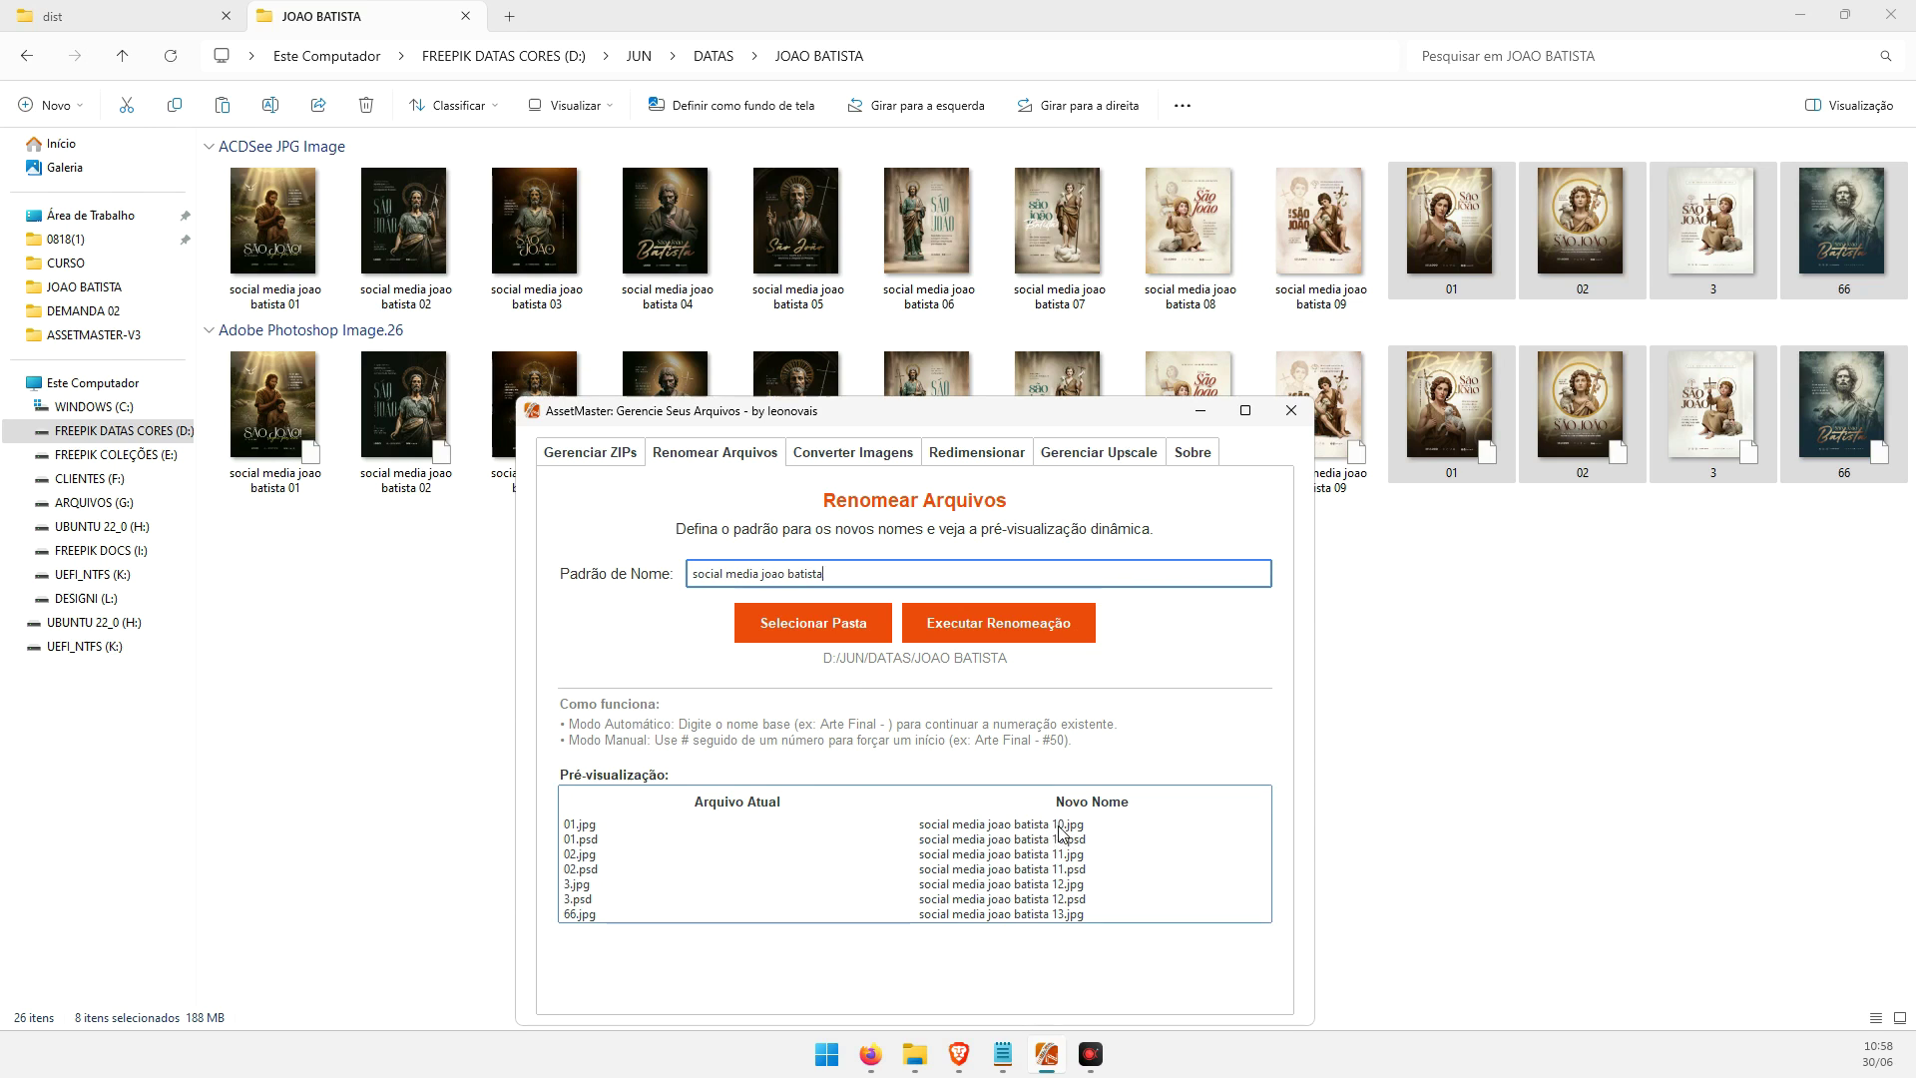
click(1038, 633)
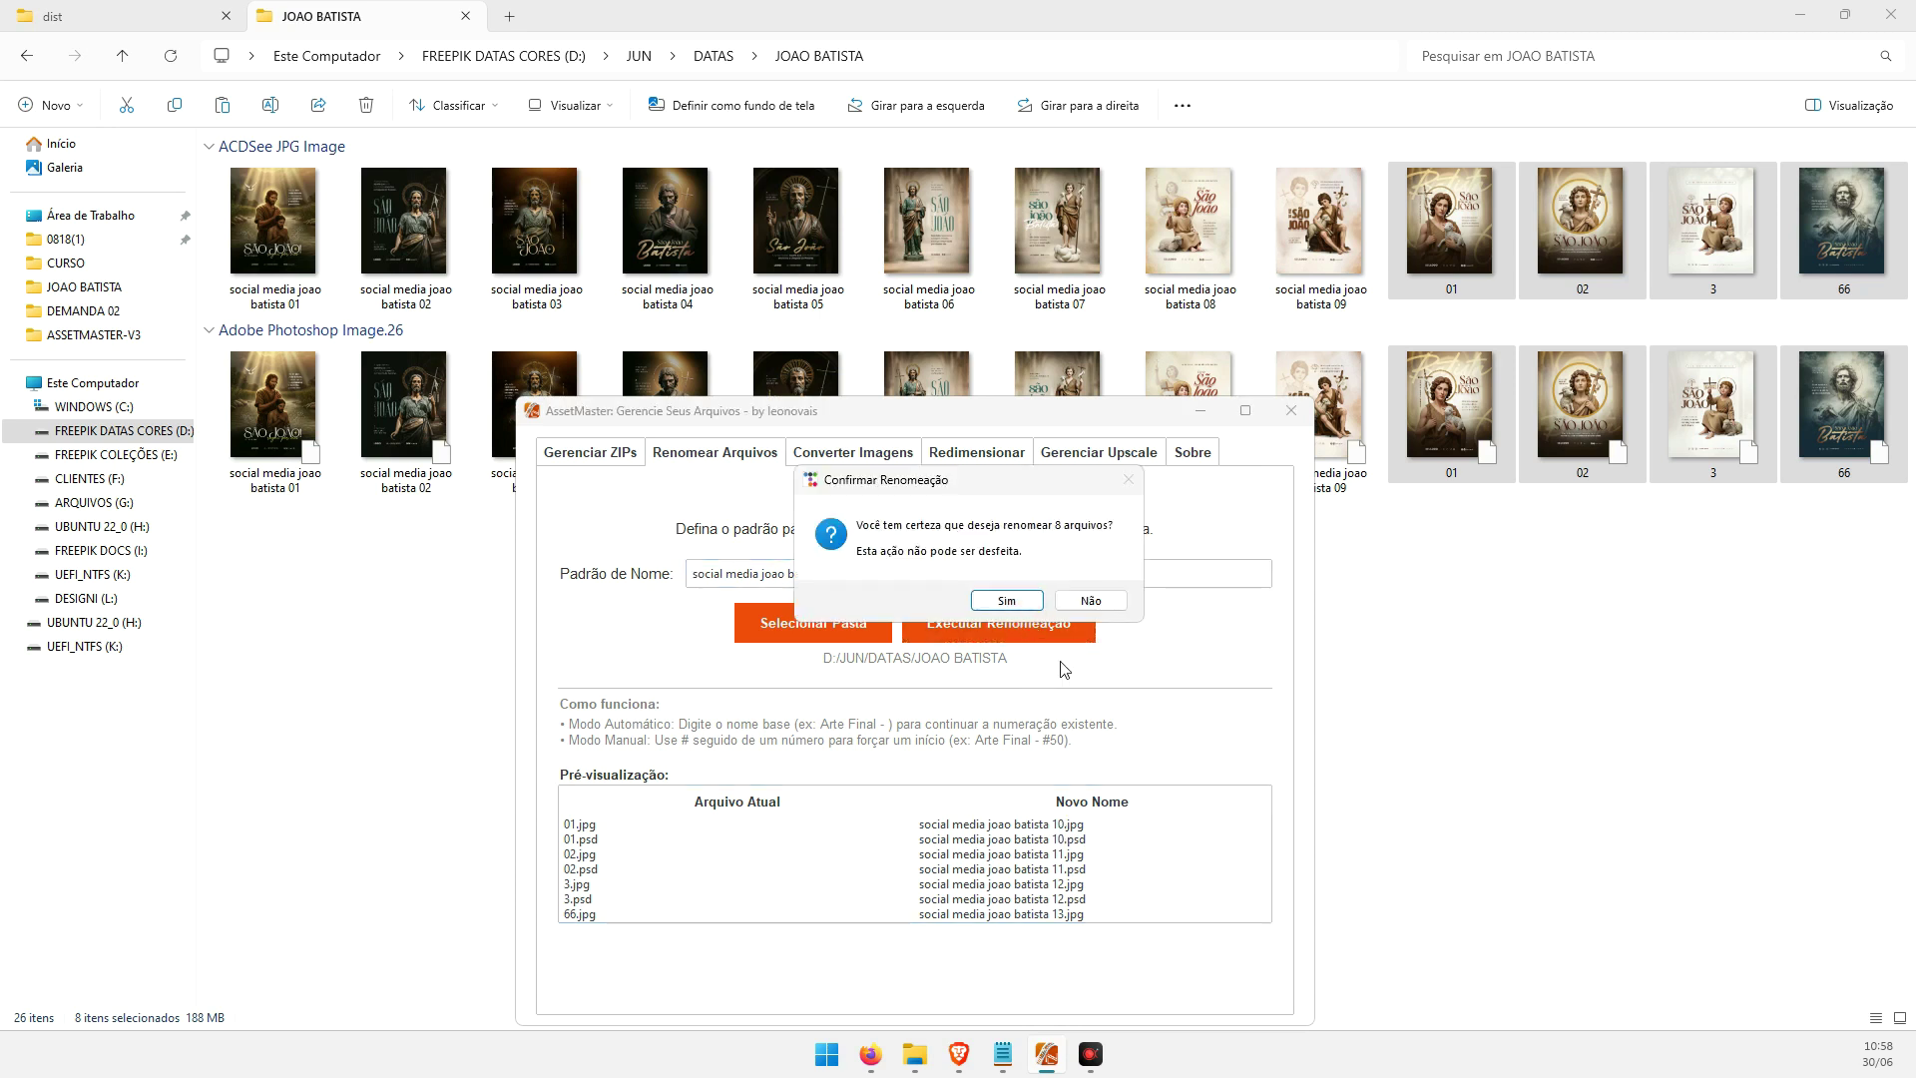
click(1007, 600)
click(1087, 599)
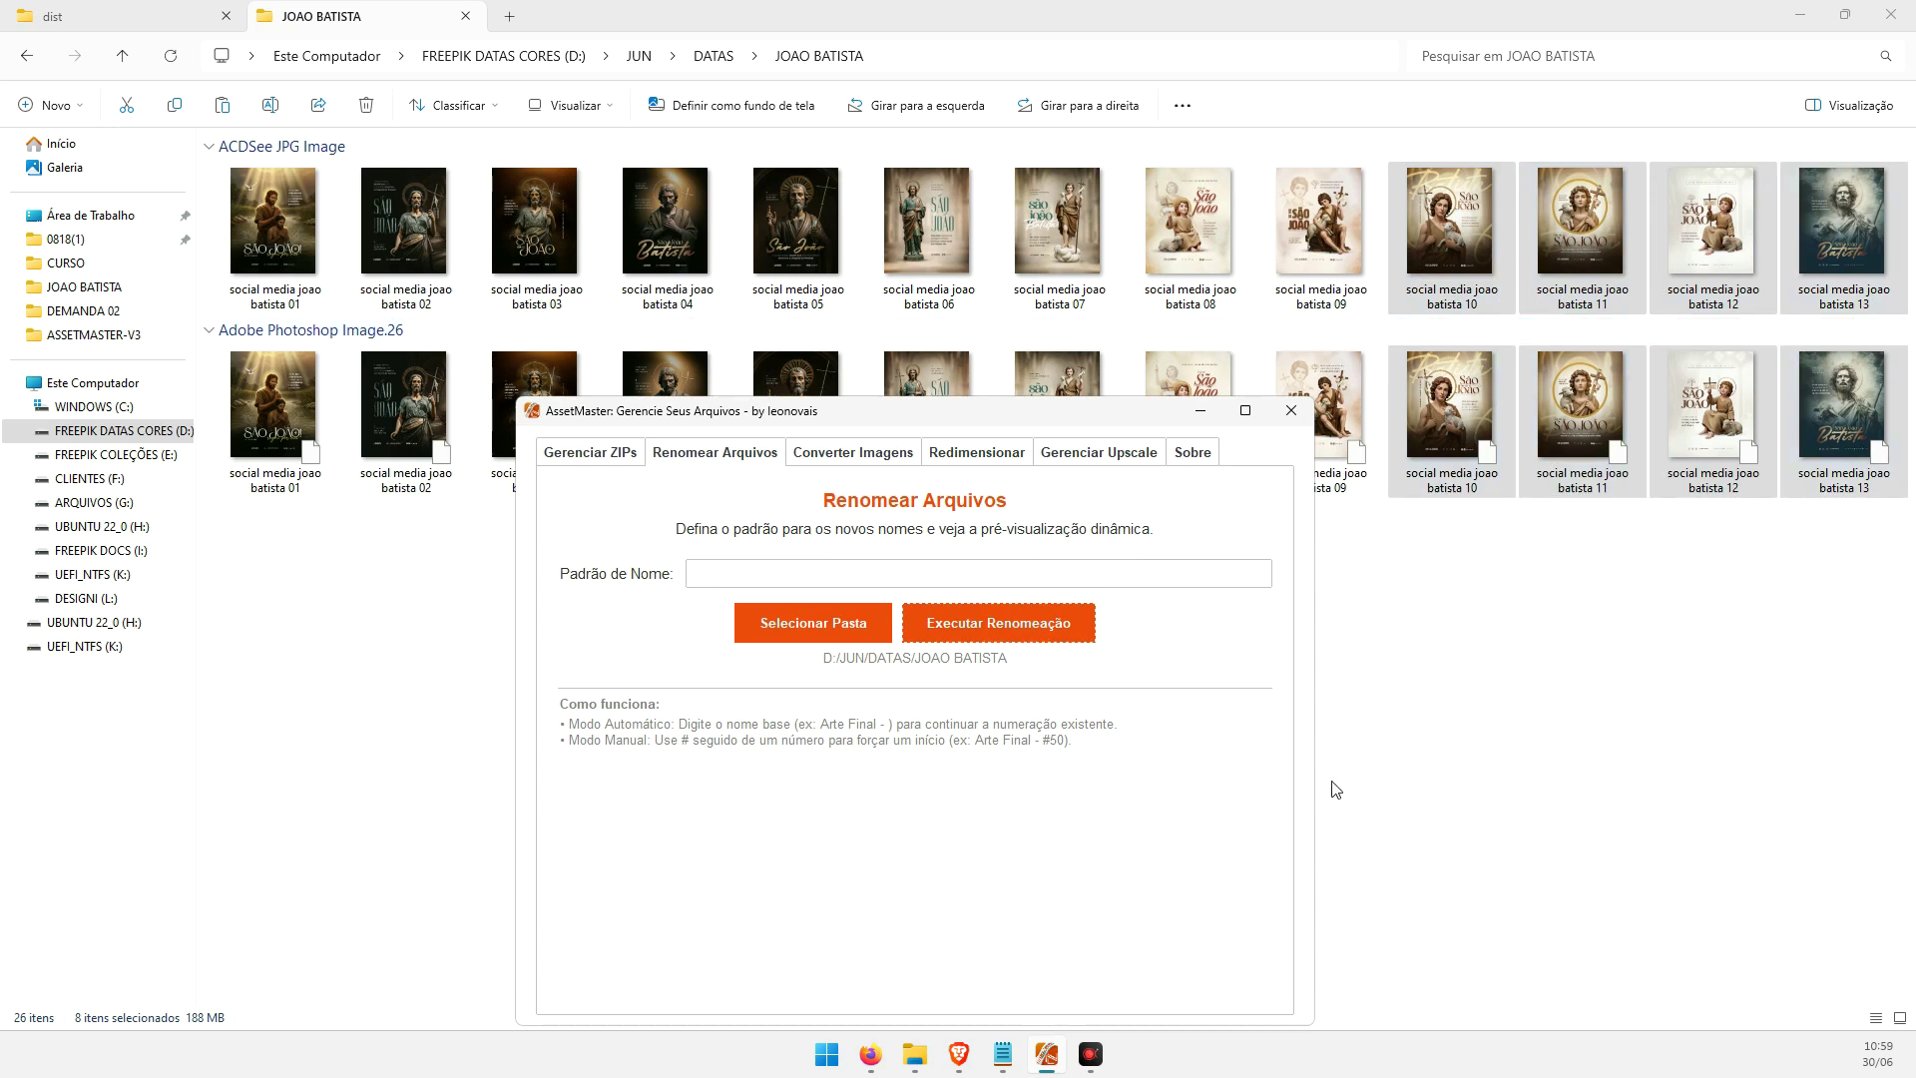
click(806, 583)
click(611, 459)
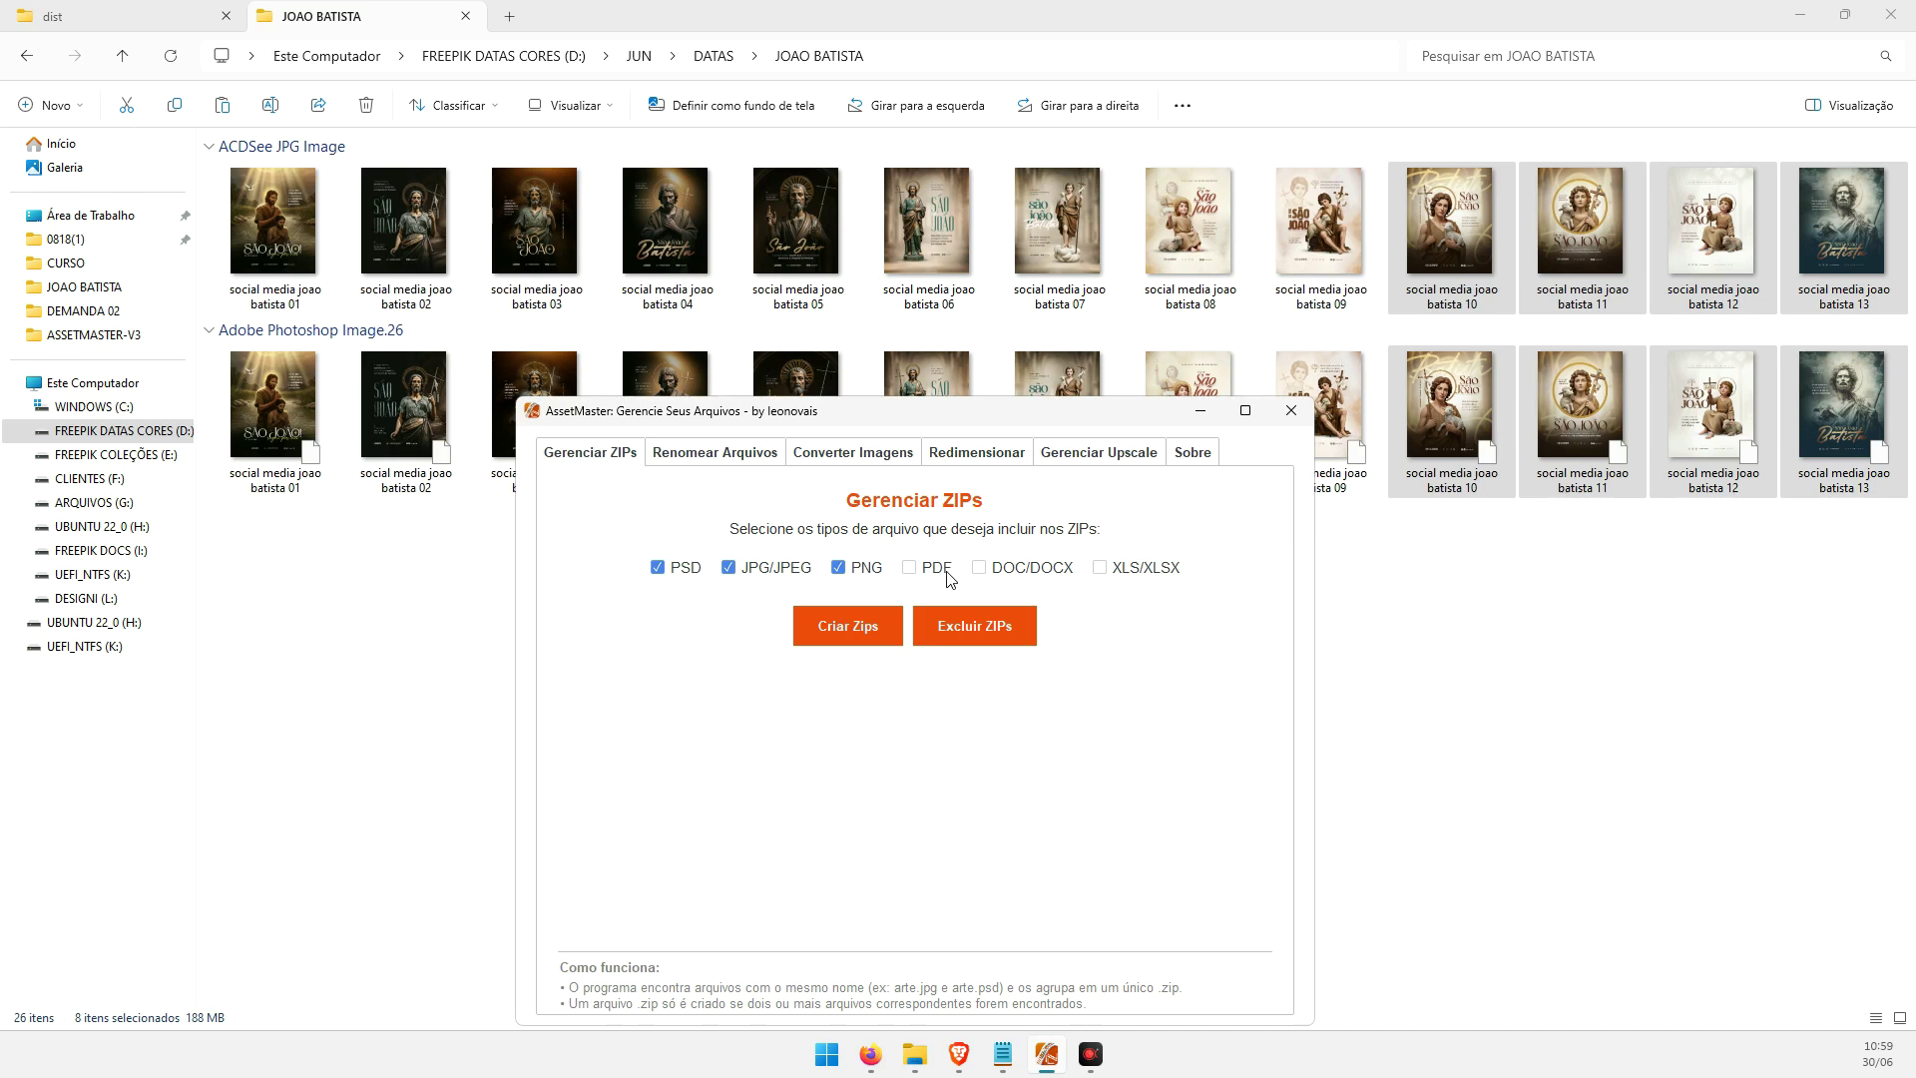
With PNG unchecked, zip each poster's PSD and JPG, using JOAO BATISTA as source and destination
click(860, 571)
click(834, 620)
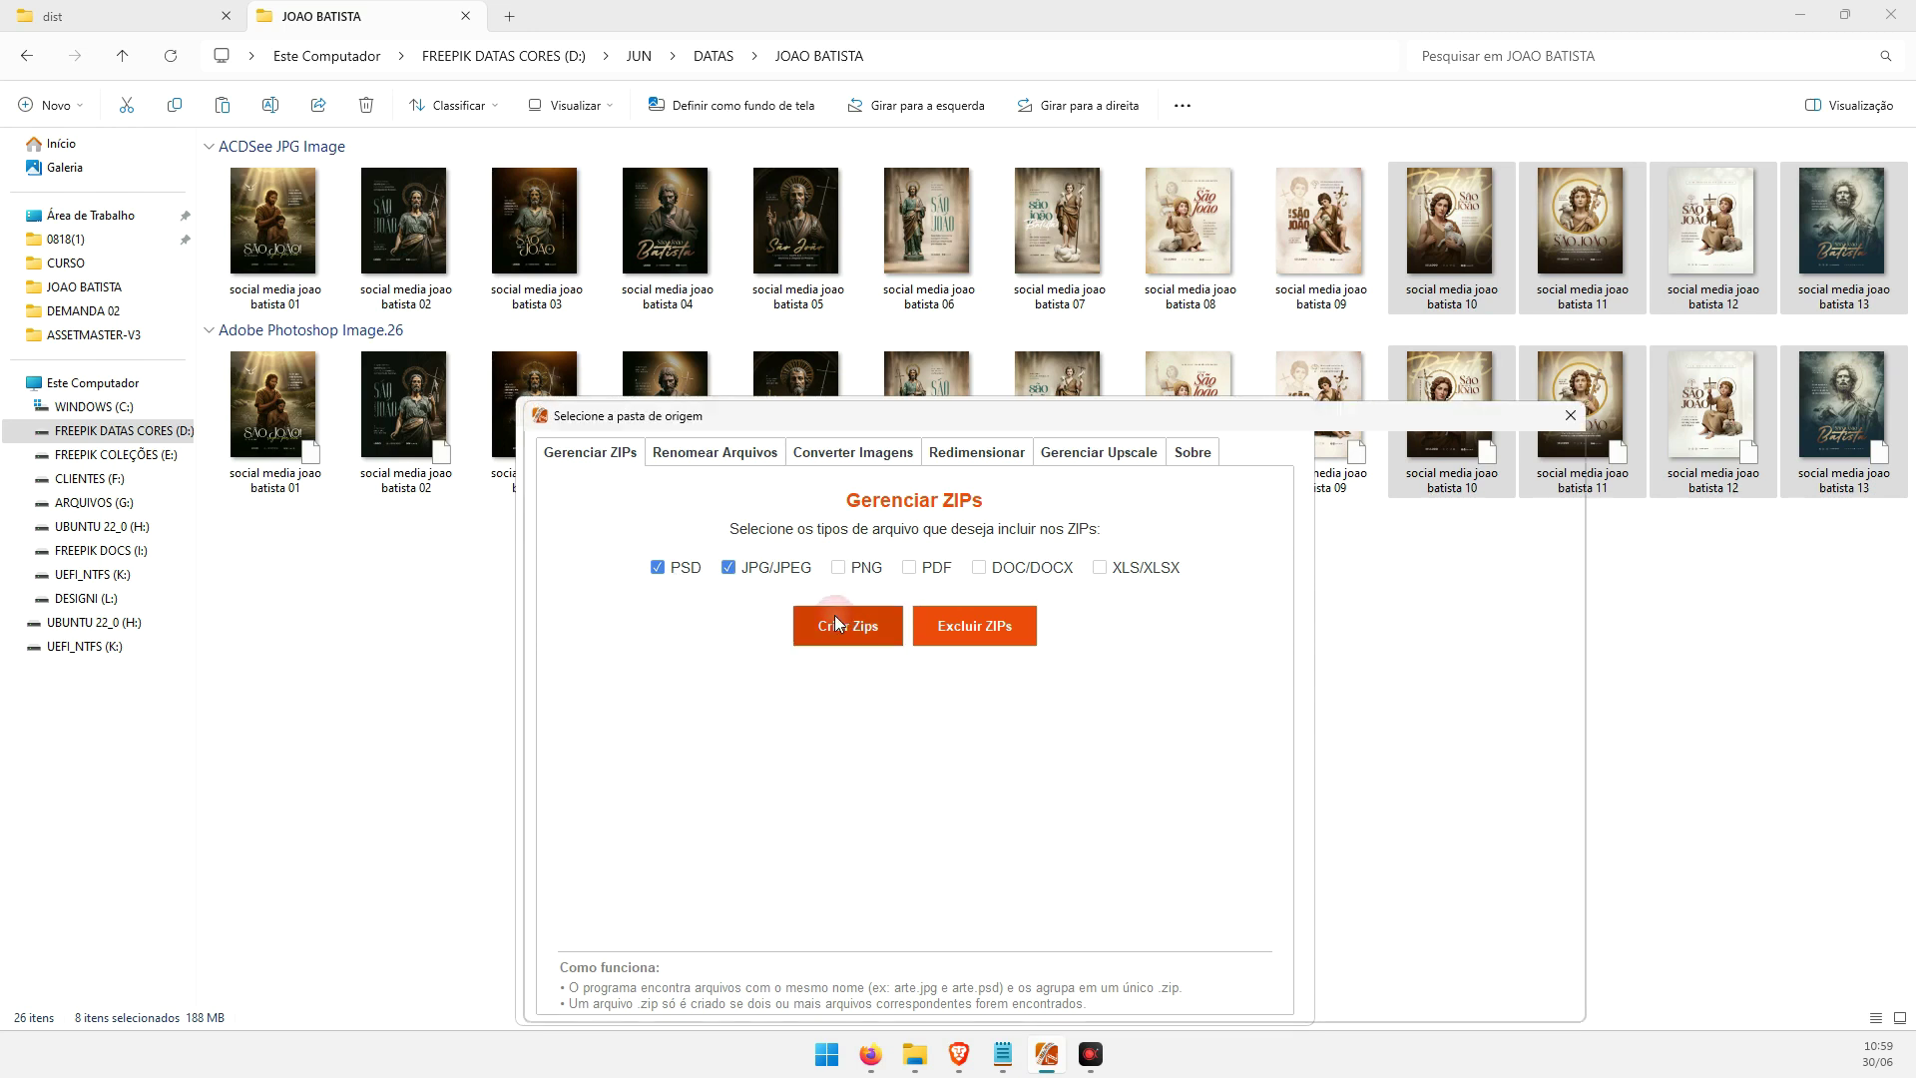
click(1346, 988)
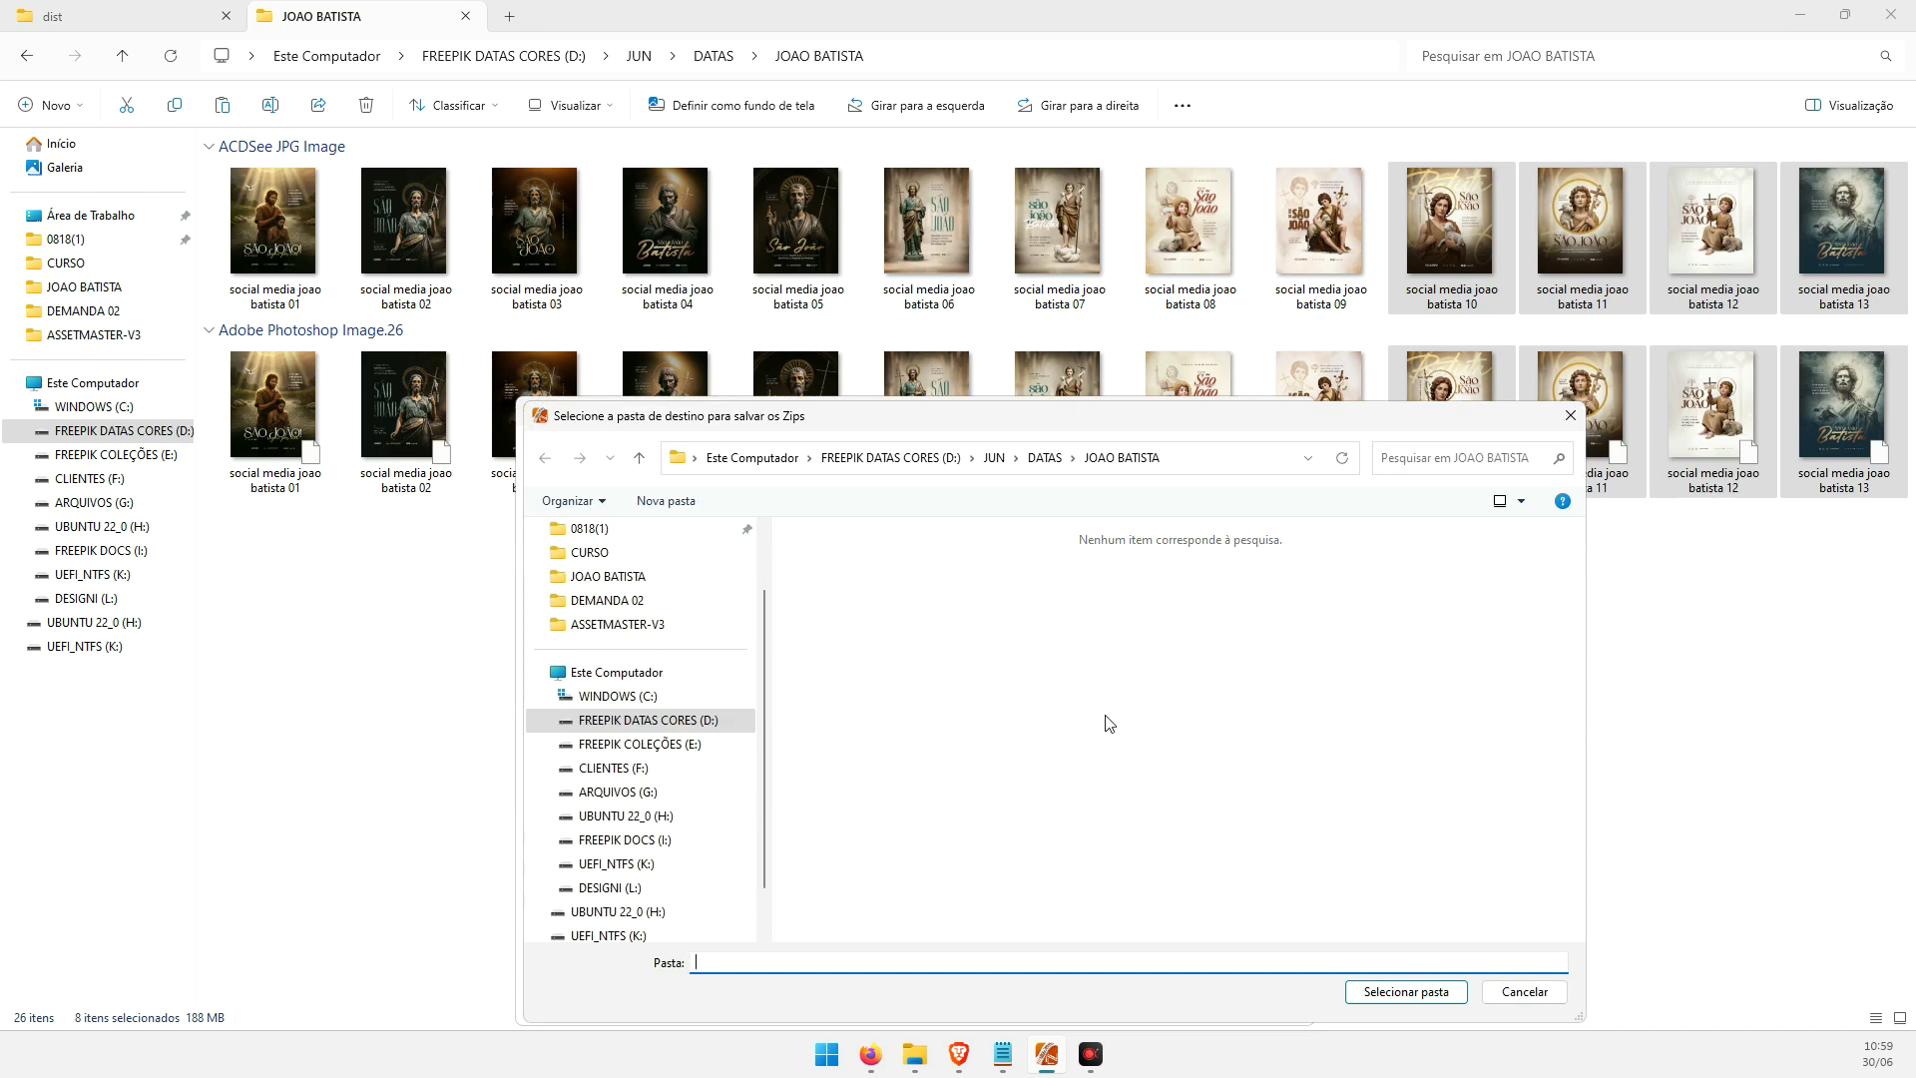
click(1380, 993)
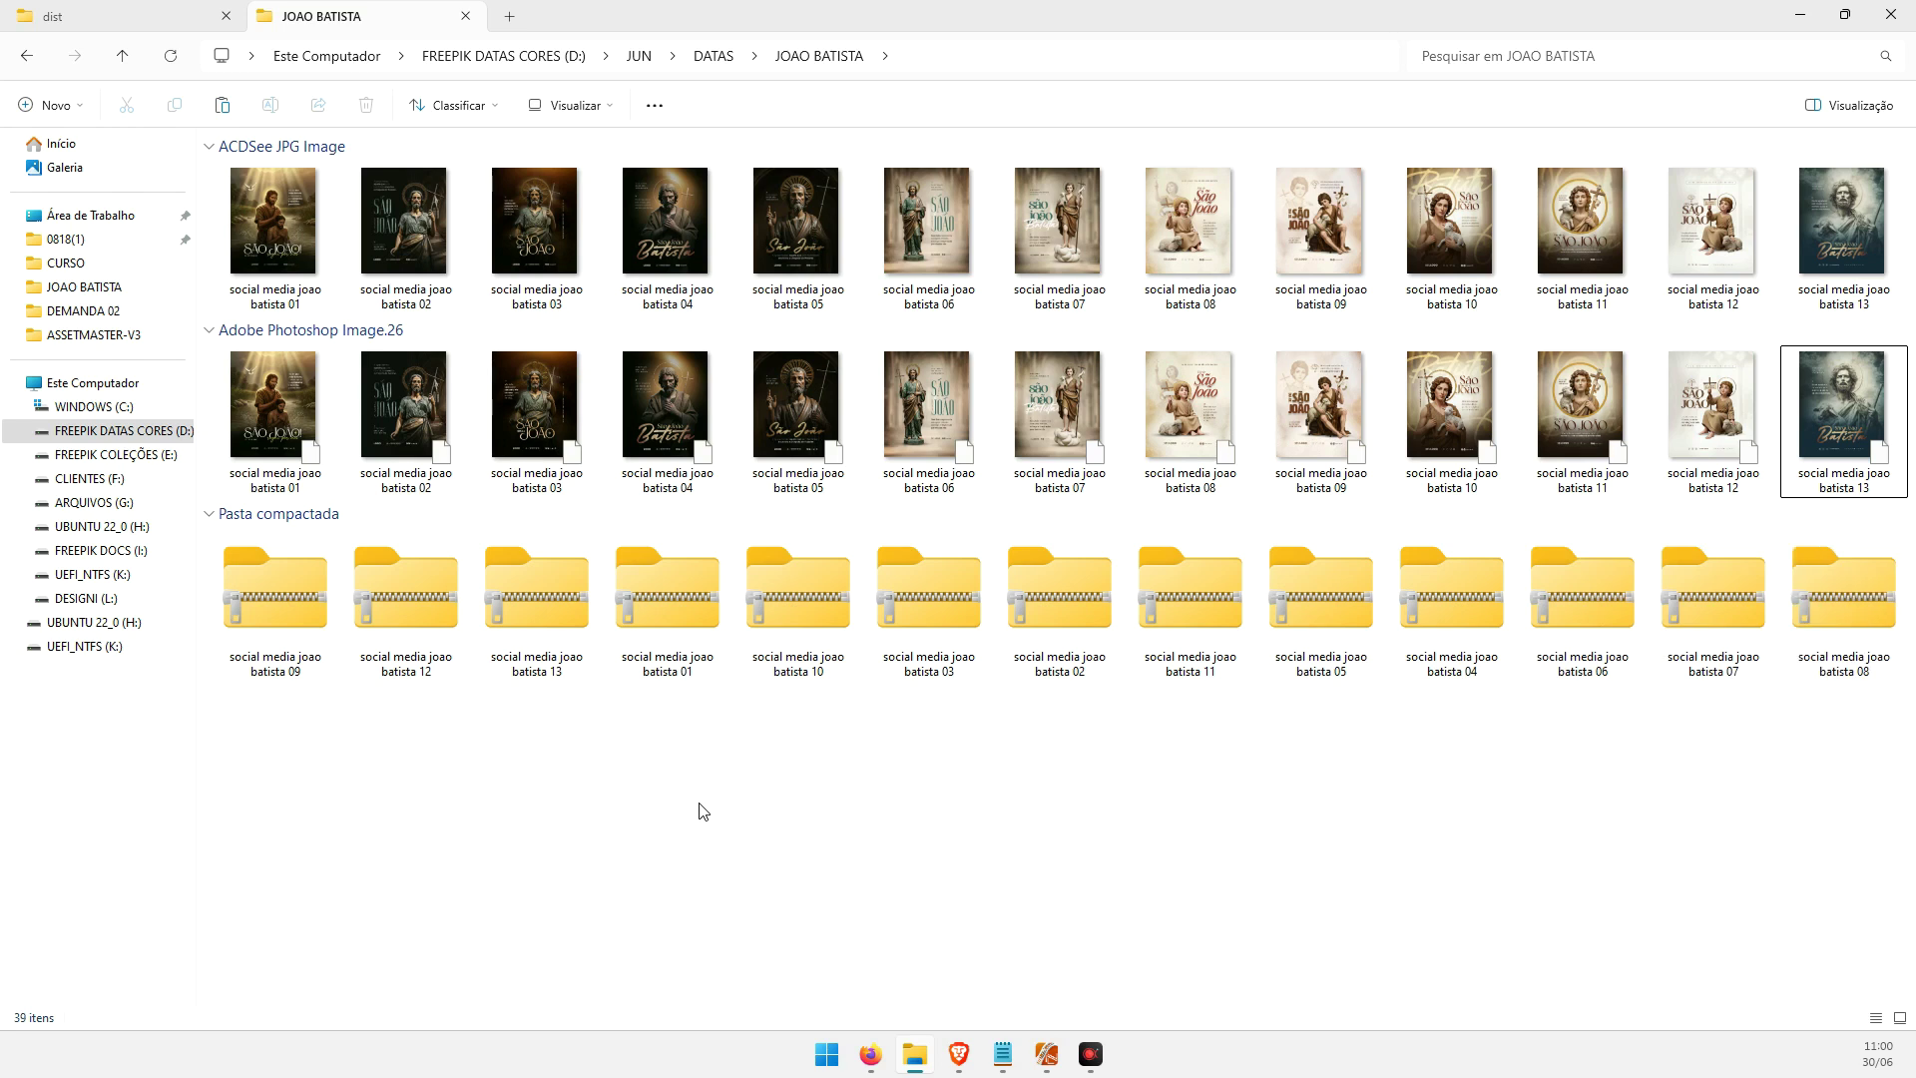
click(1051, 1068)
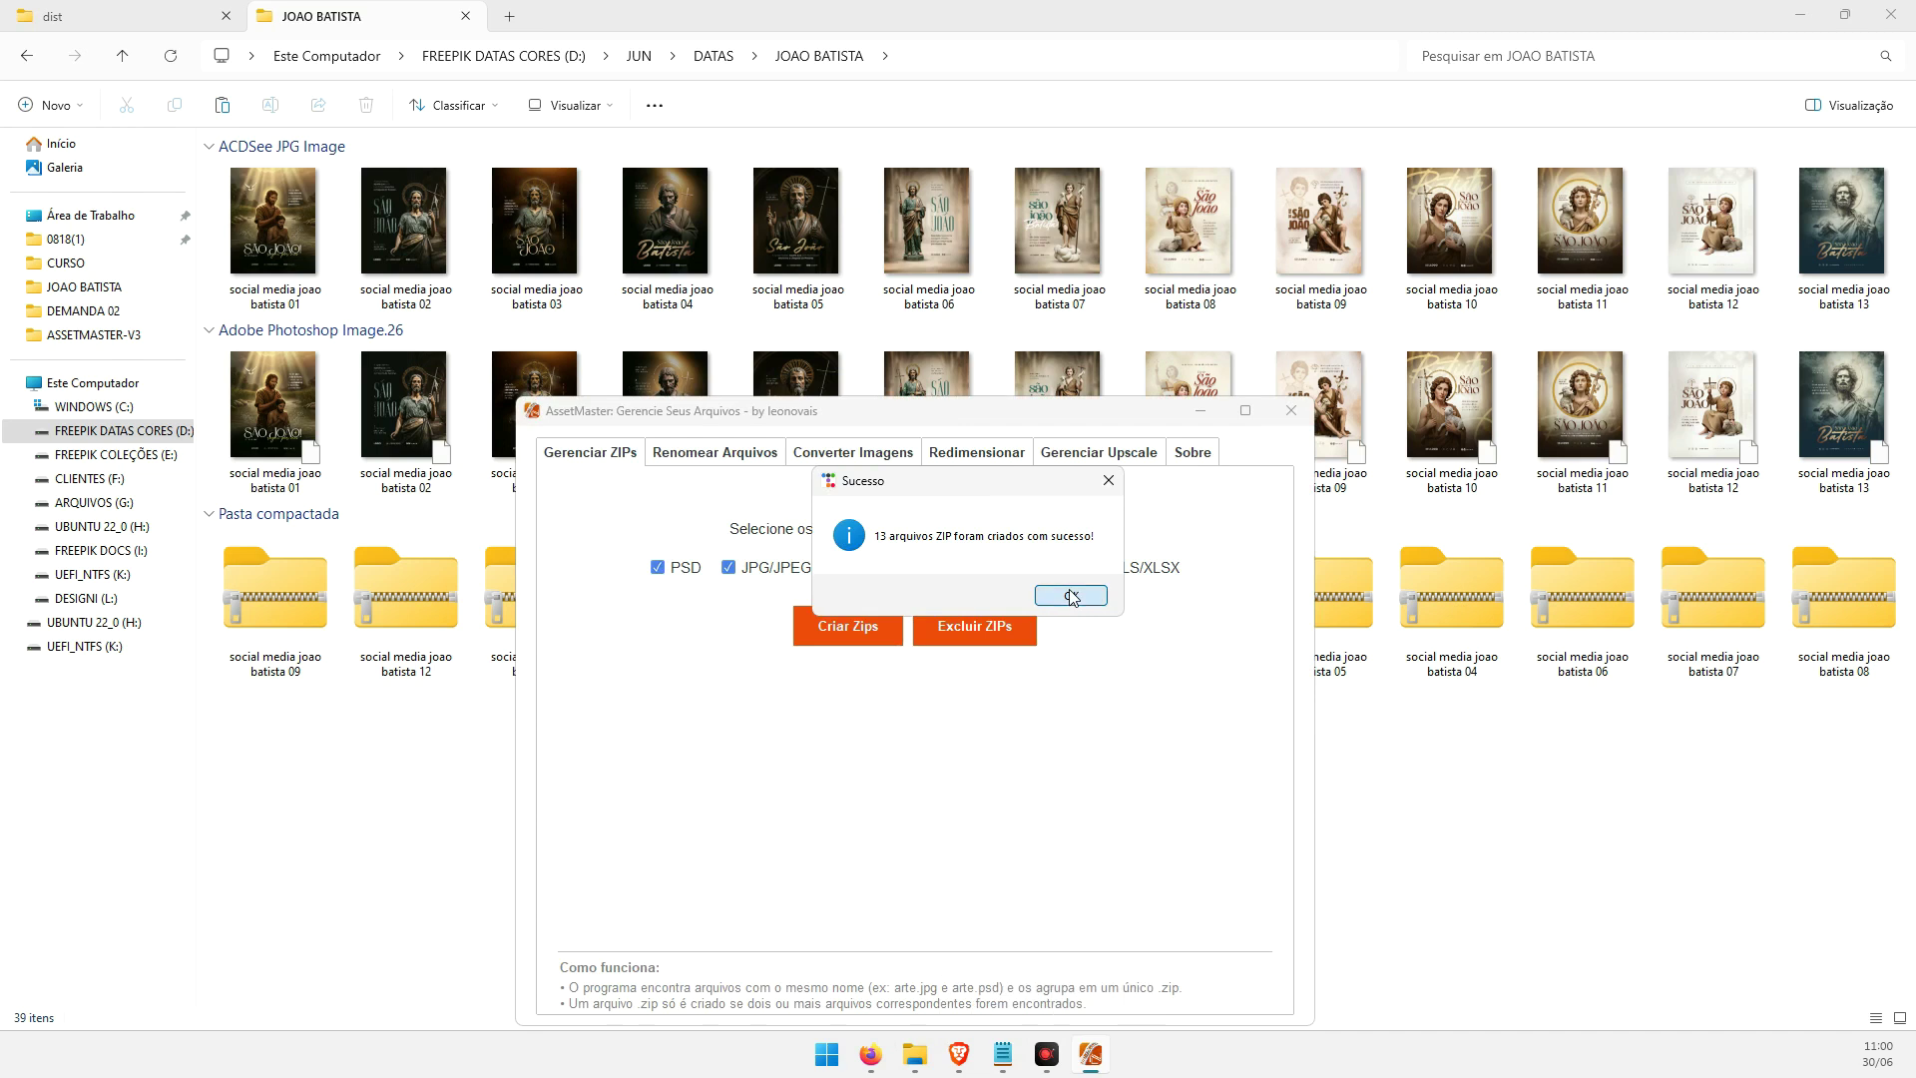
click(1071, 596)
click(501, 790)
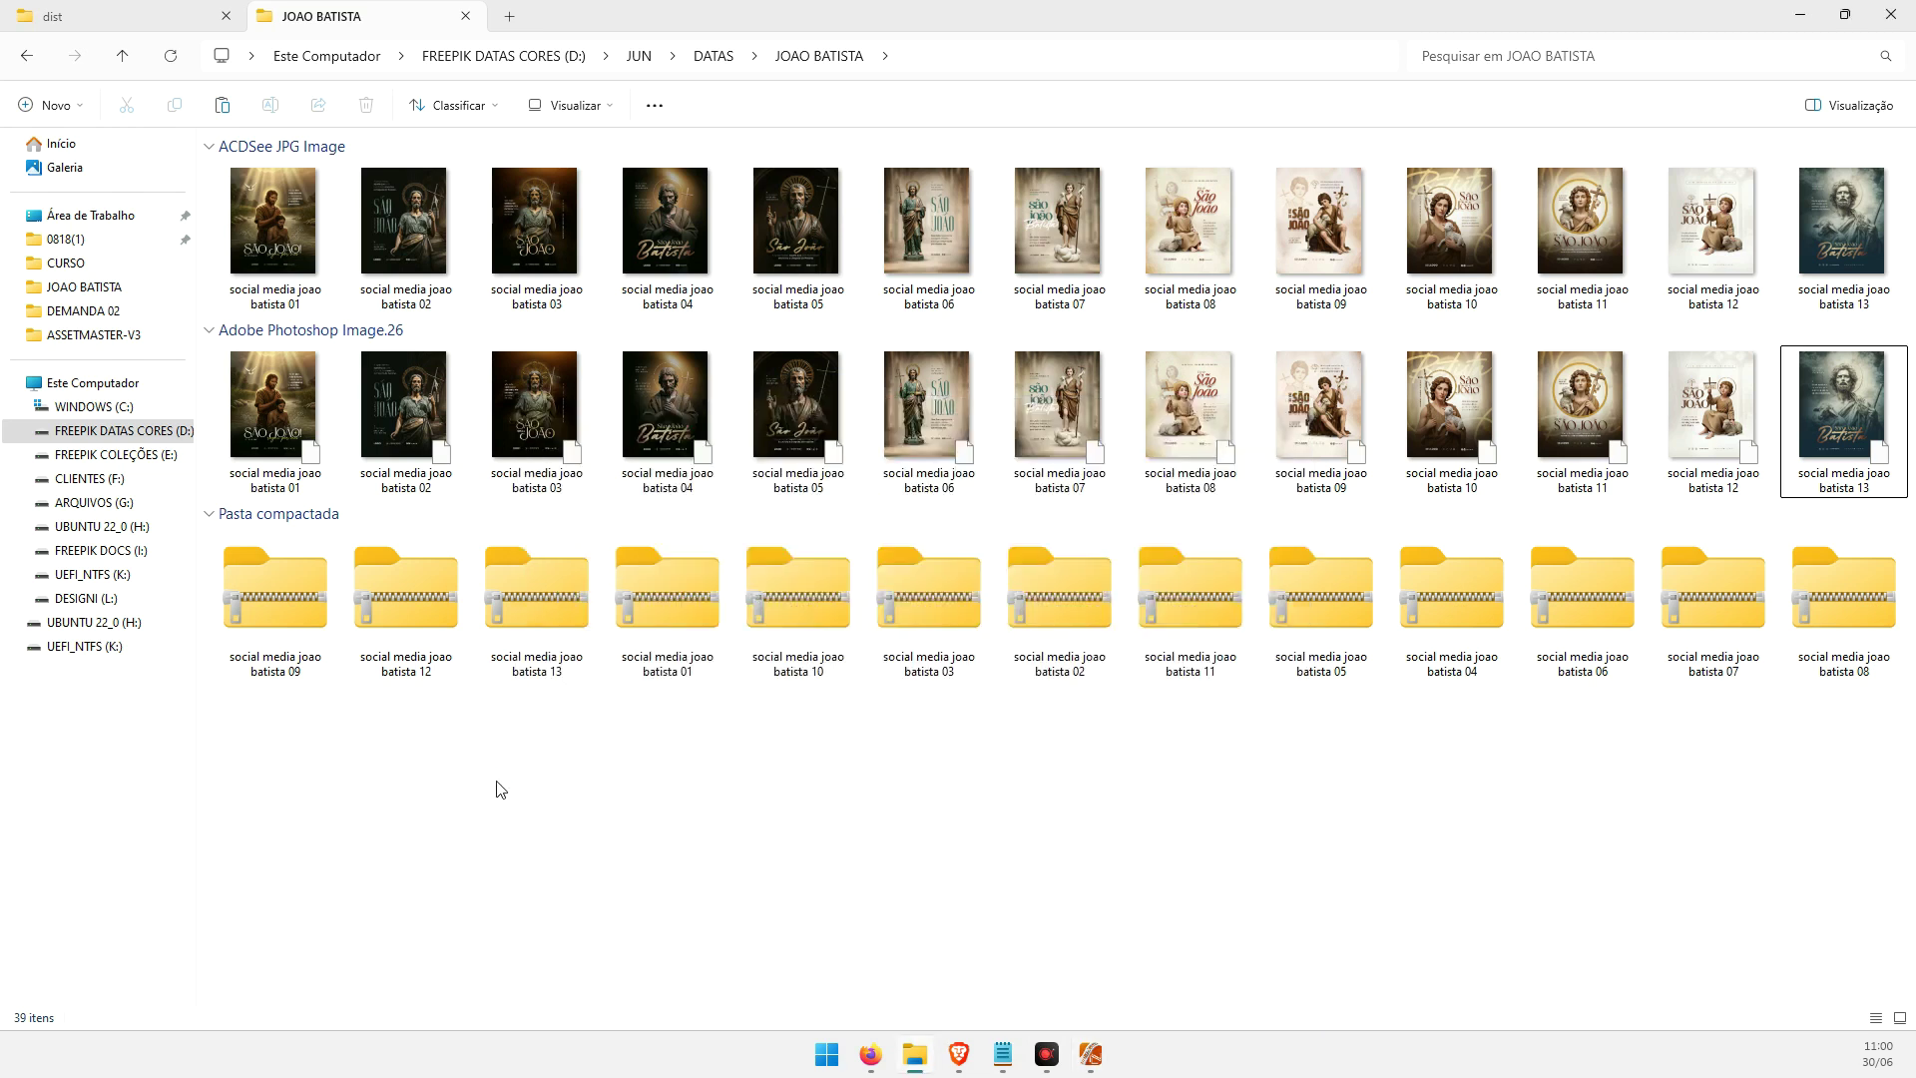
right_click(636, 772)
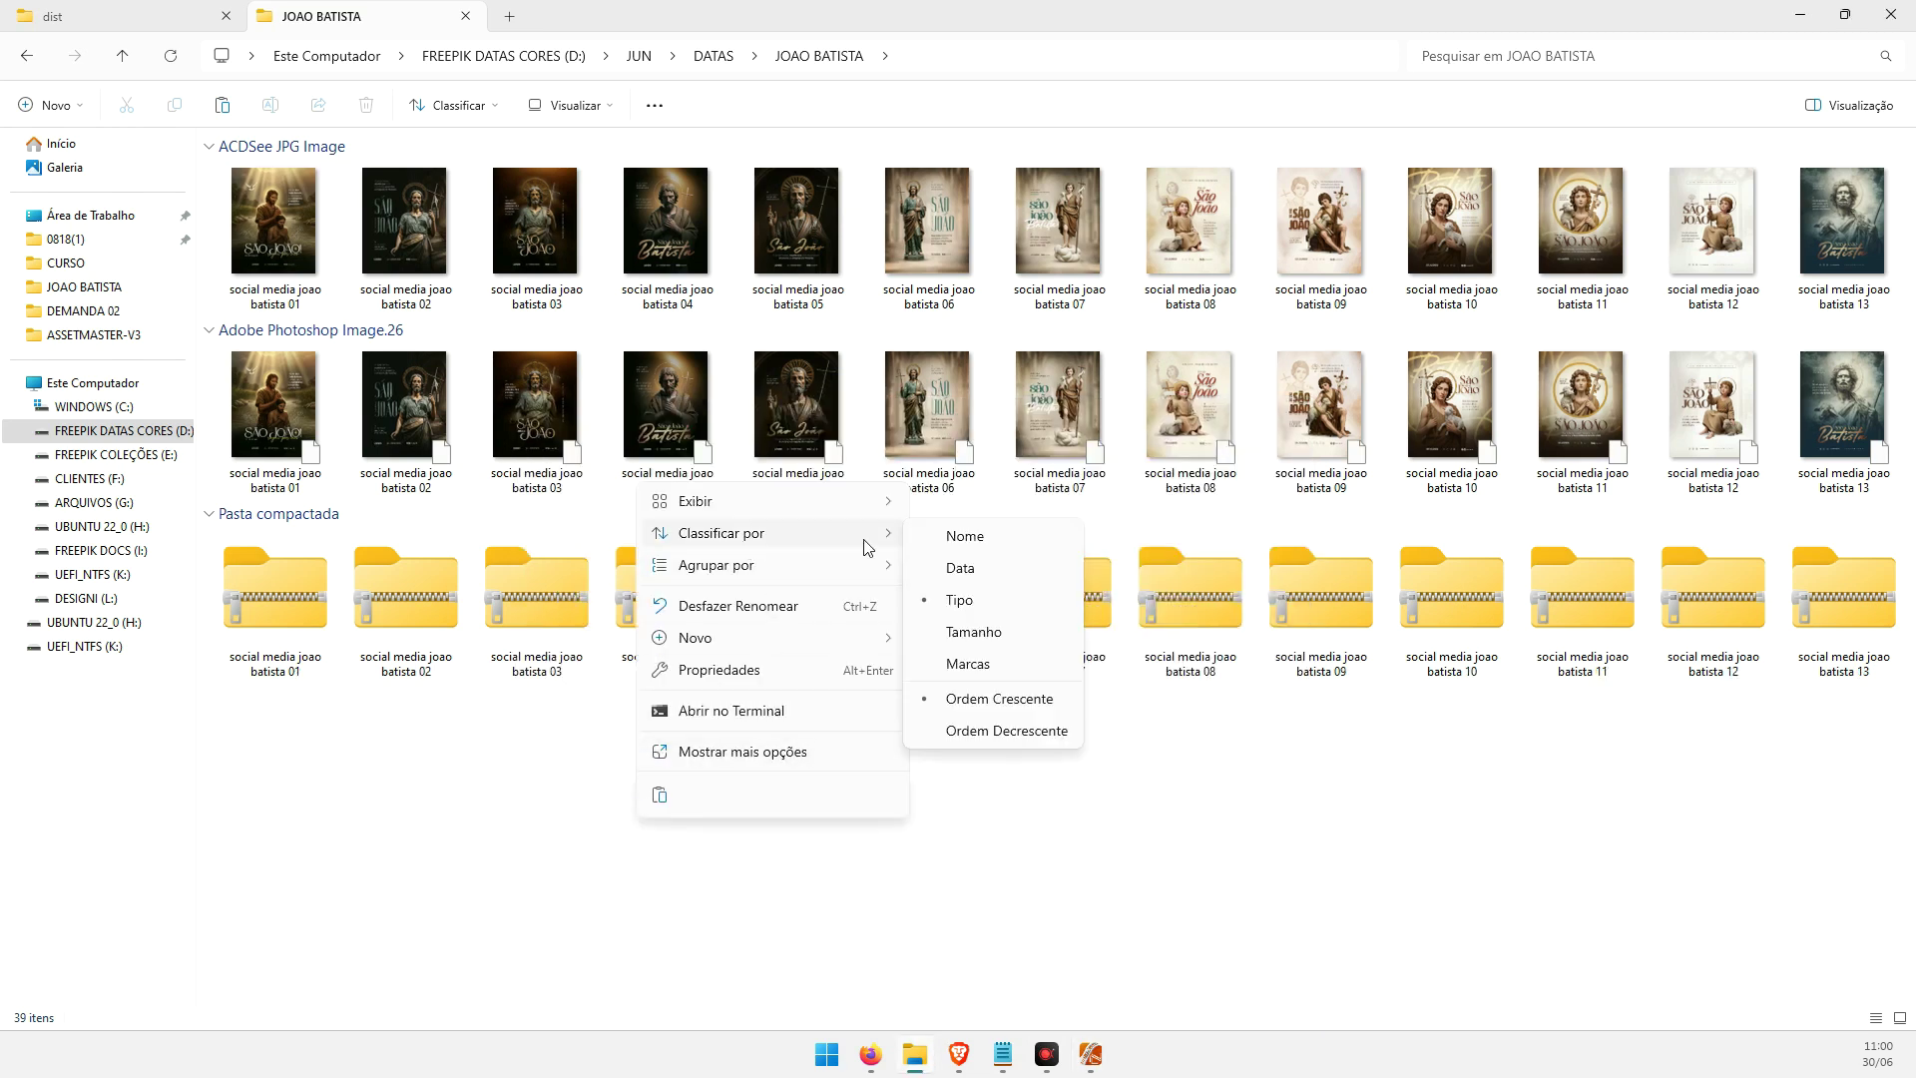
mouse_move(877, 569)
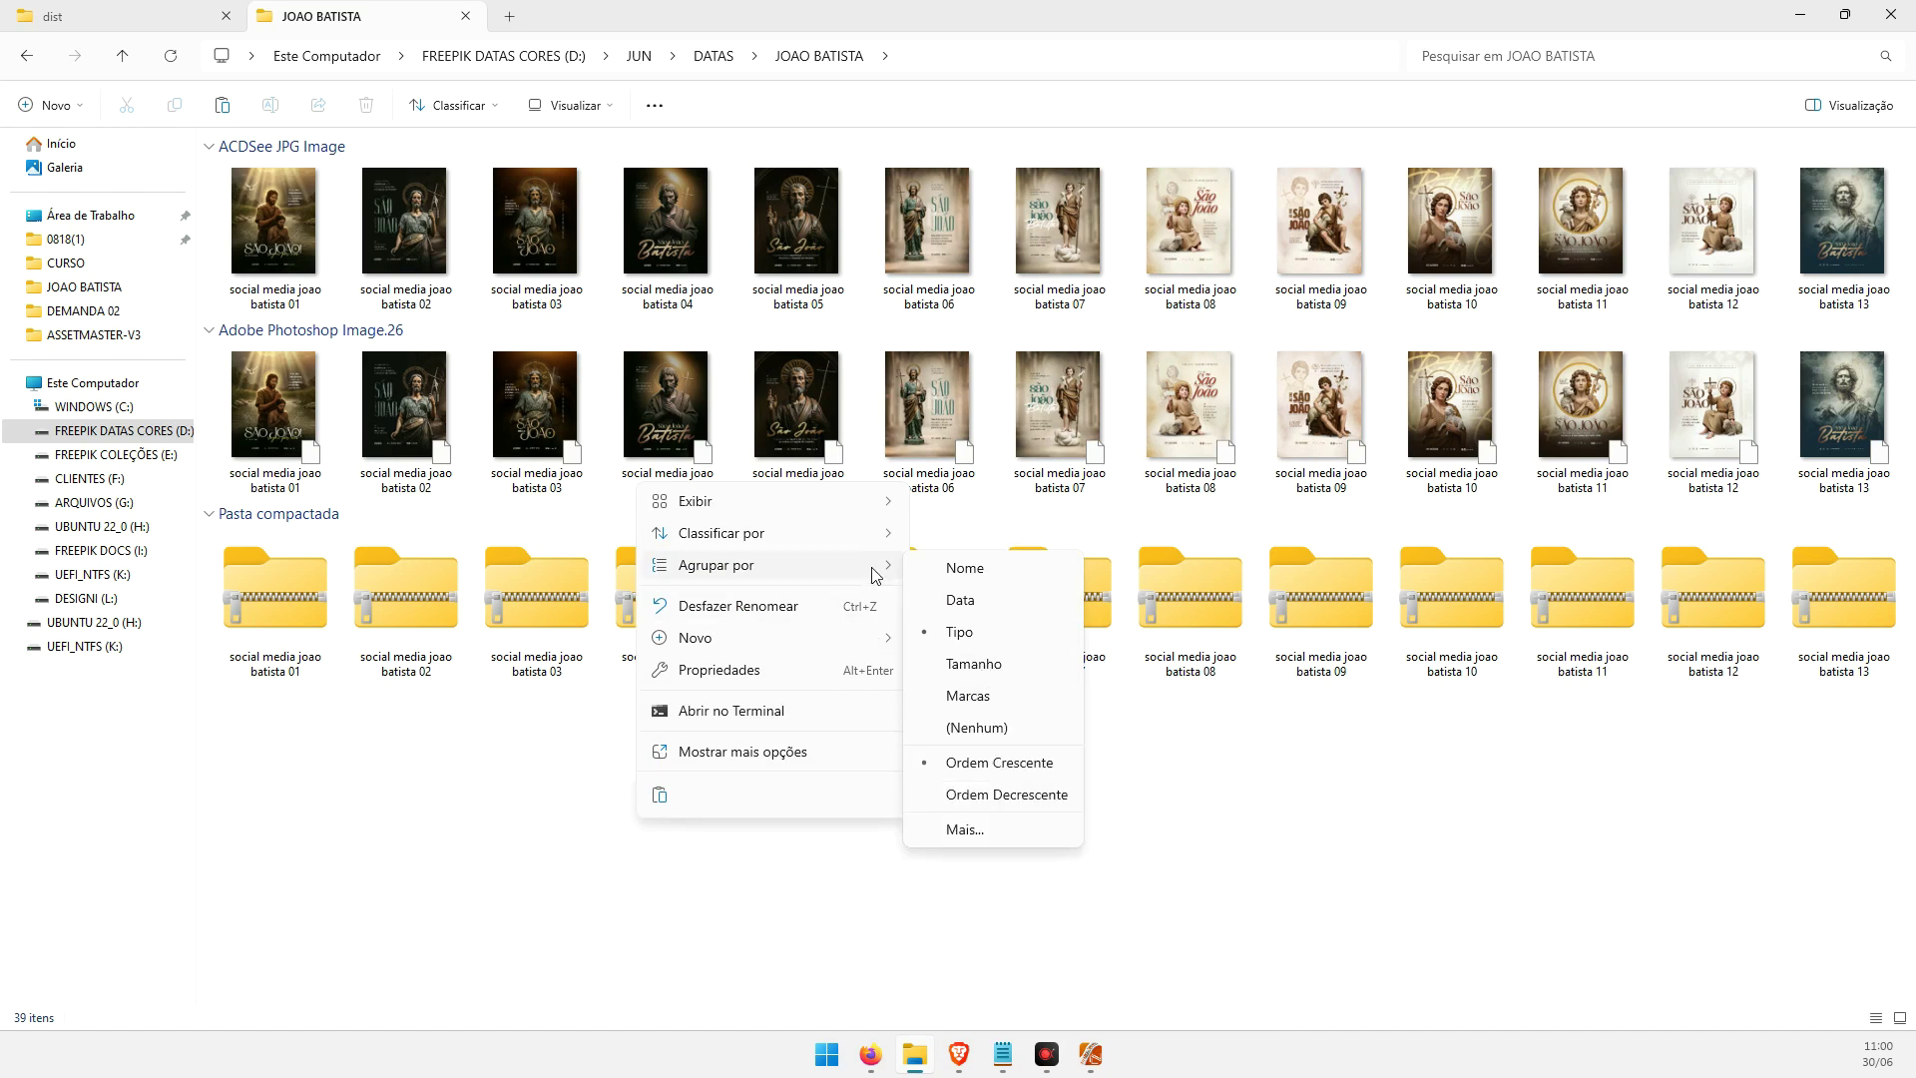
click(964, 571)
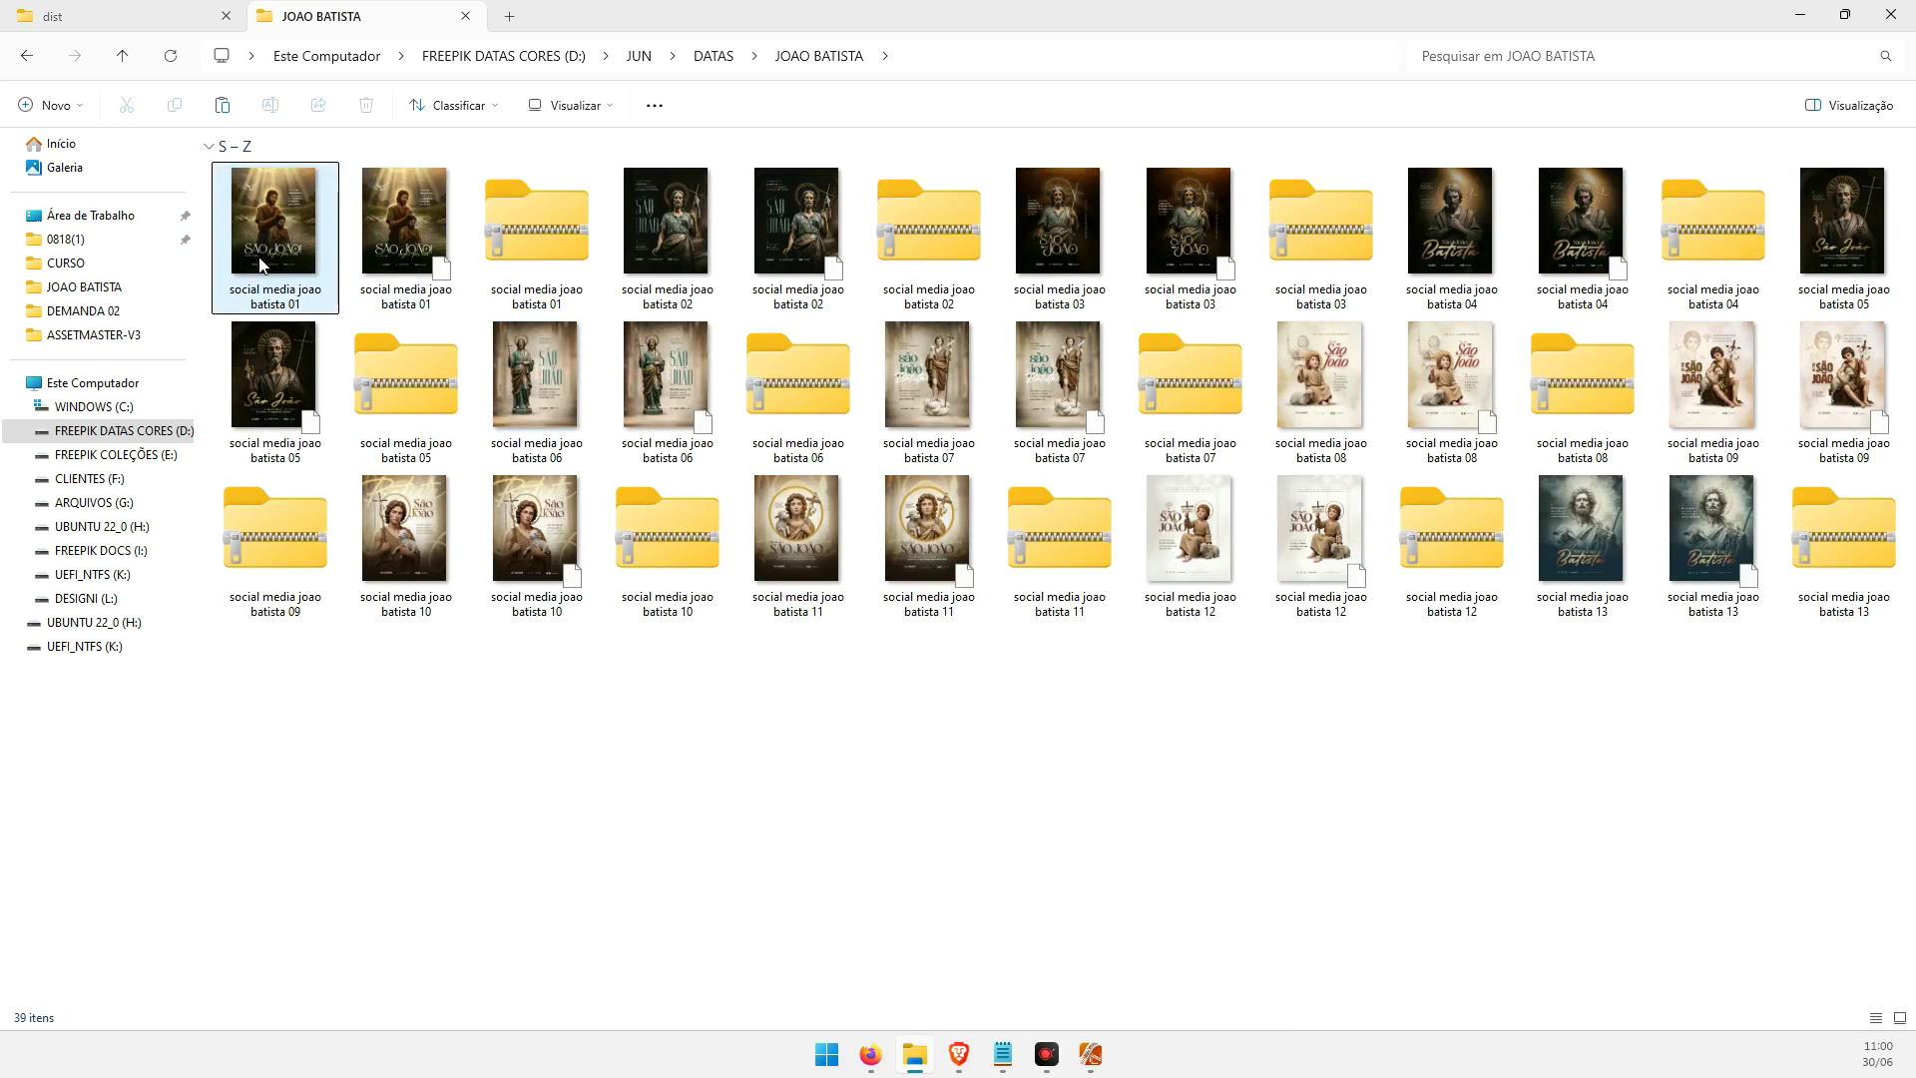
Inspect the 01 and 02 poster ZIPs to confirm each contains a PSD and a JPG
click(519, 226)
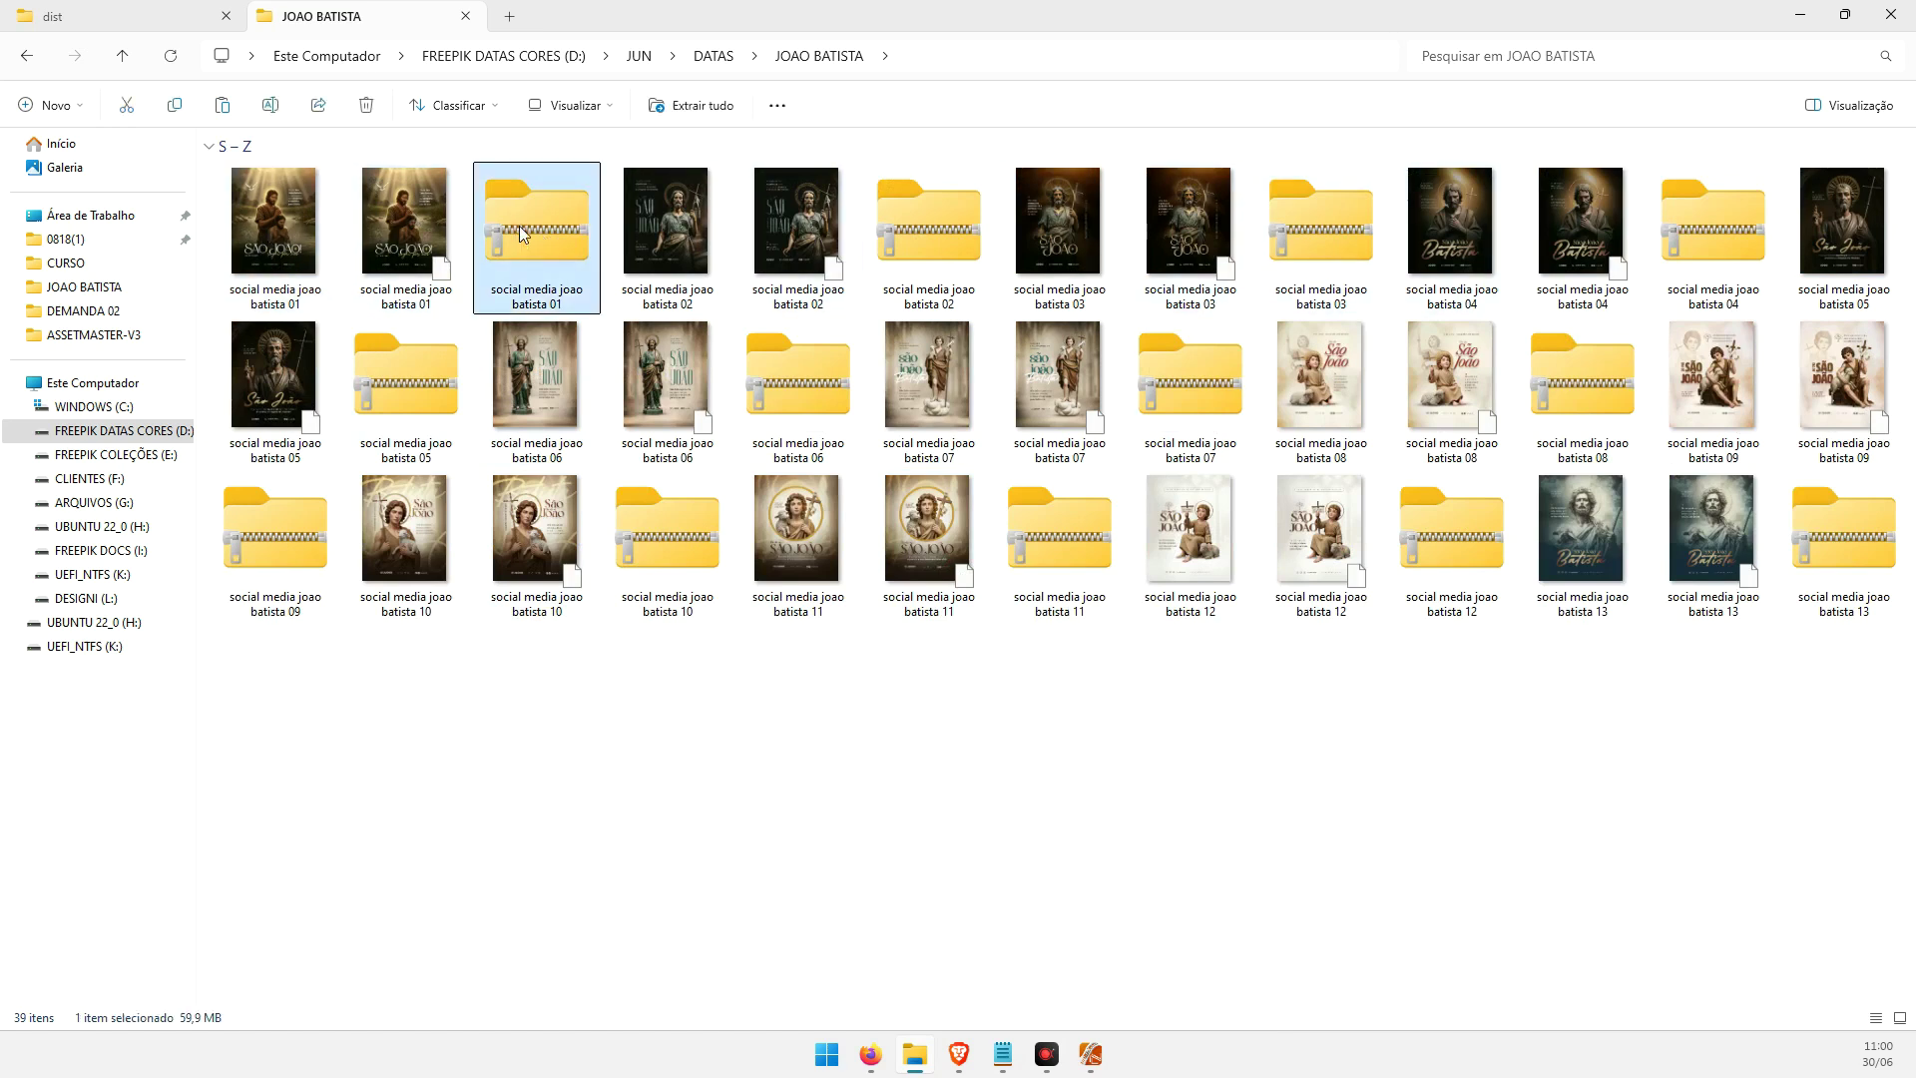
double_click(519, 225)
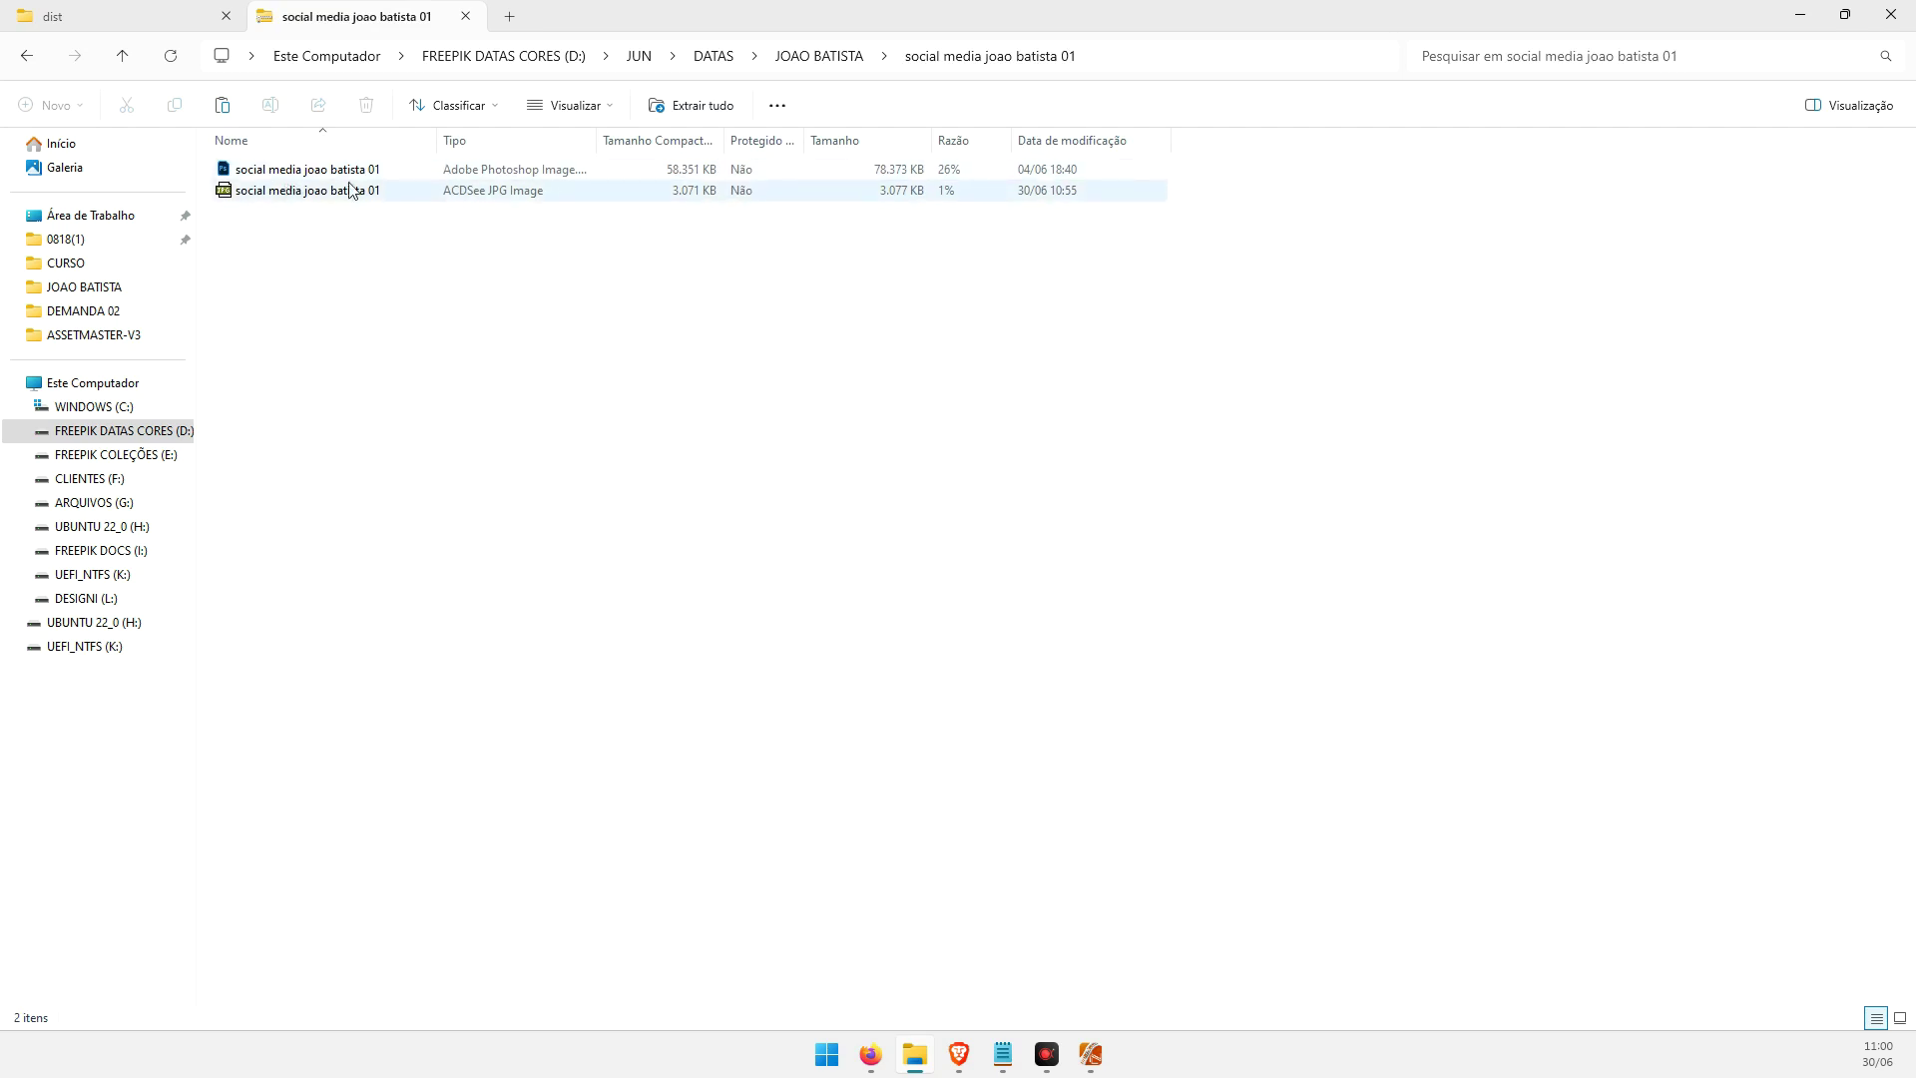
click(25, 62)
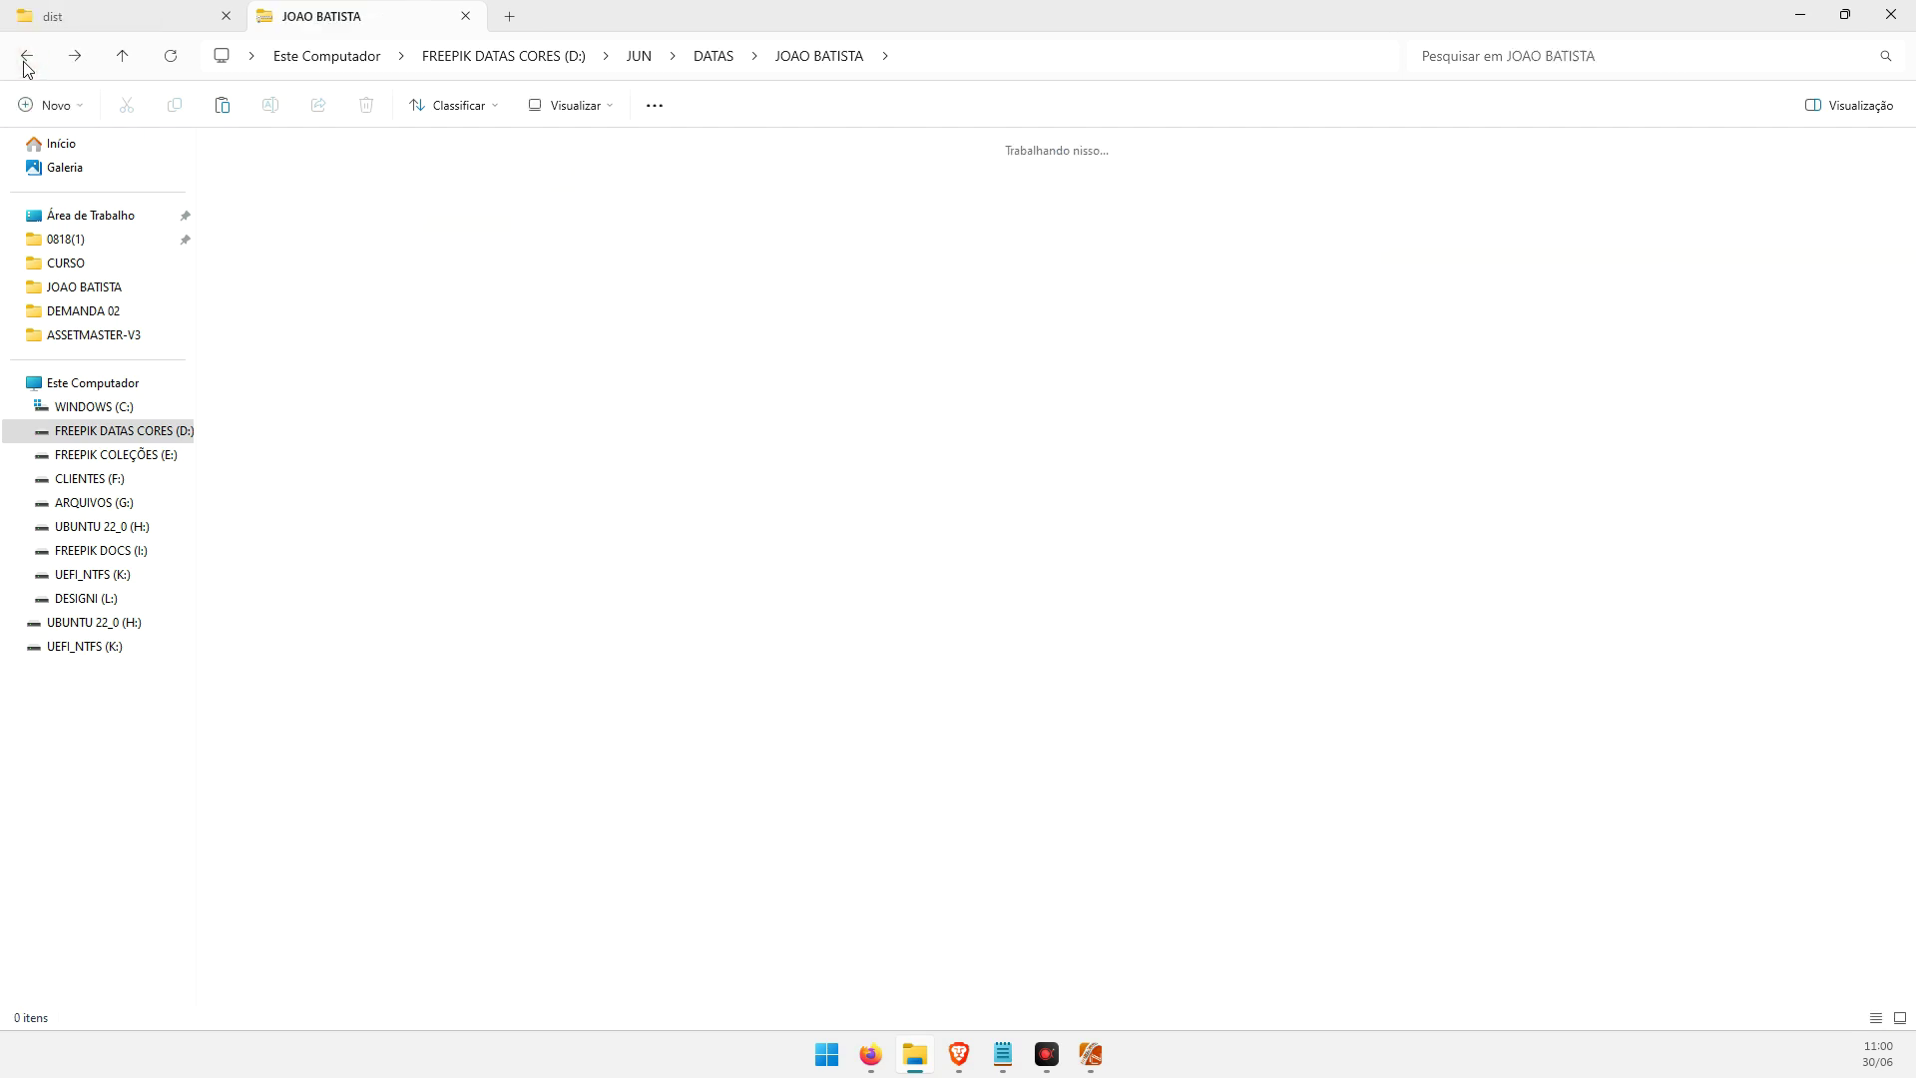
double_click(915, 226)
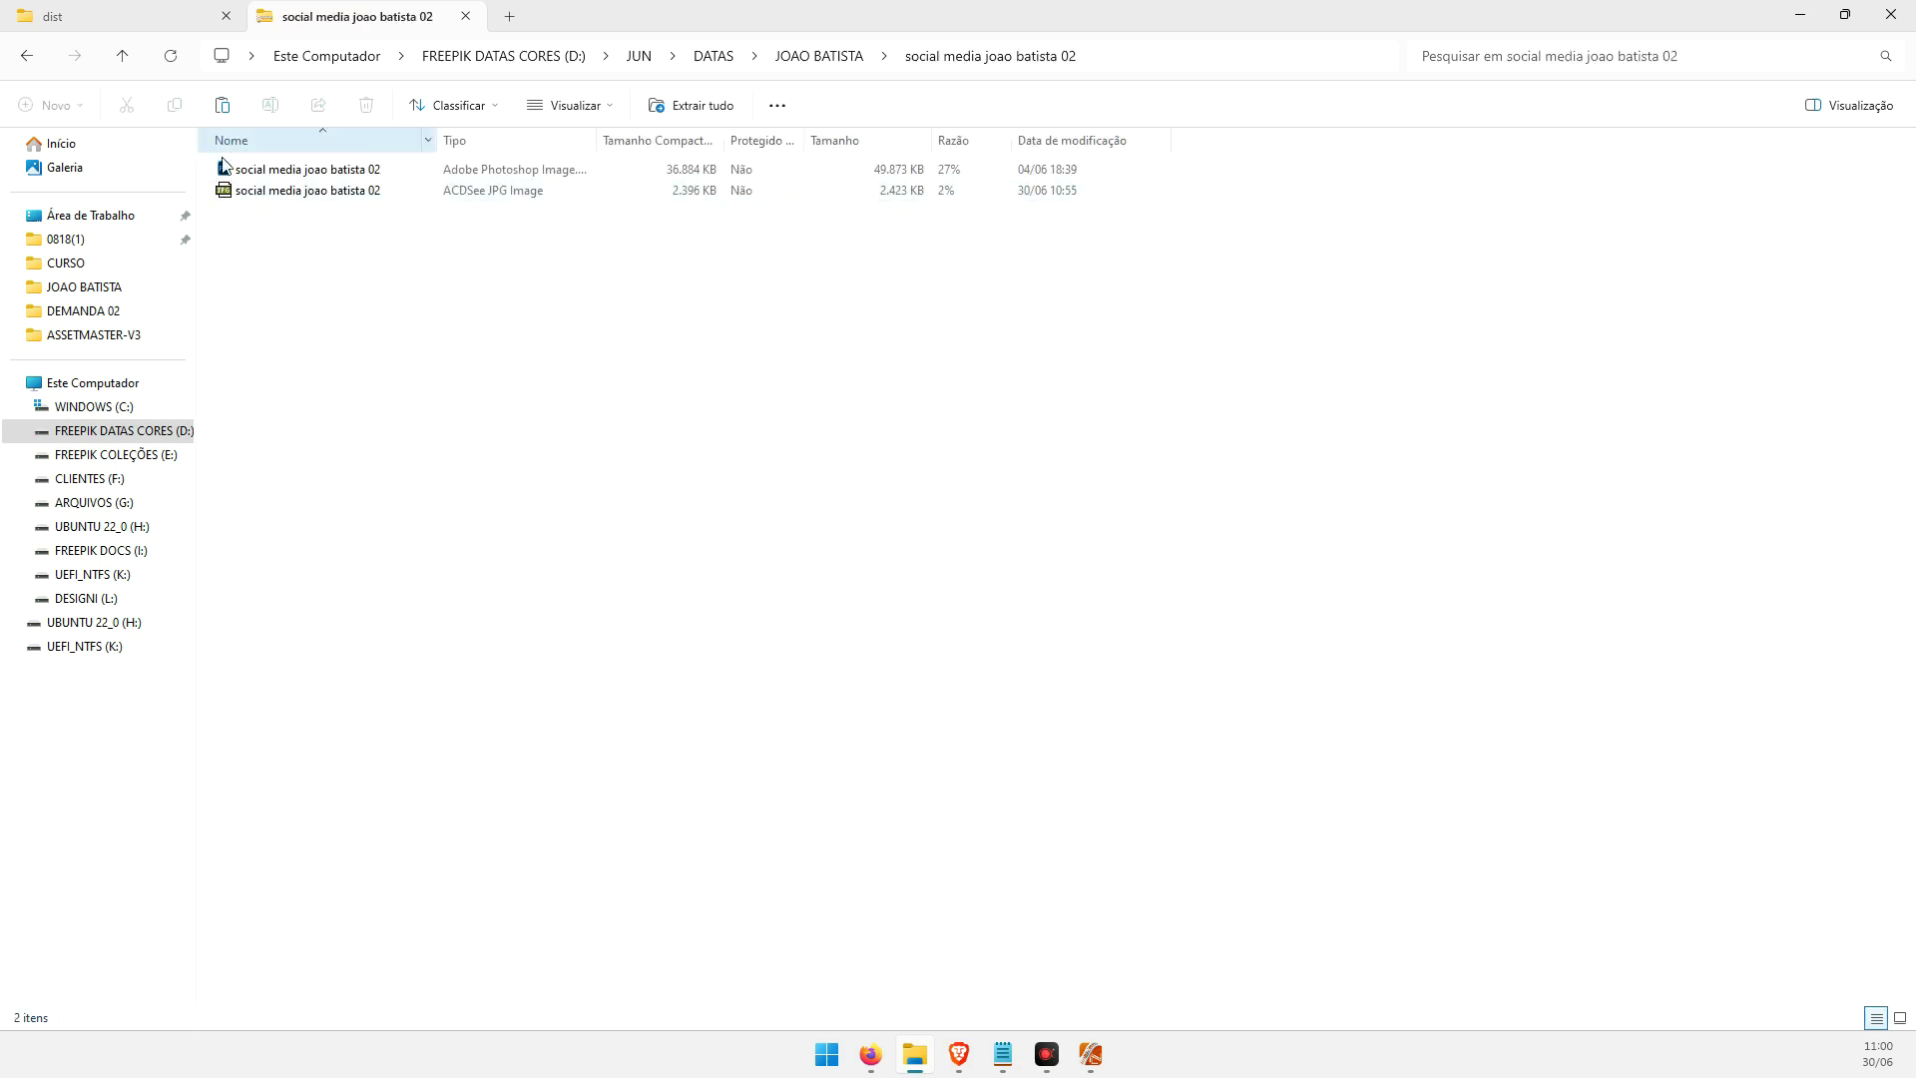
click(26, 55)
Check the folder's 39 files, then bring up AssetMaster's Renomear Arquivos panel
click(924, 862)
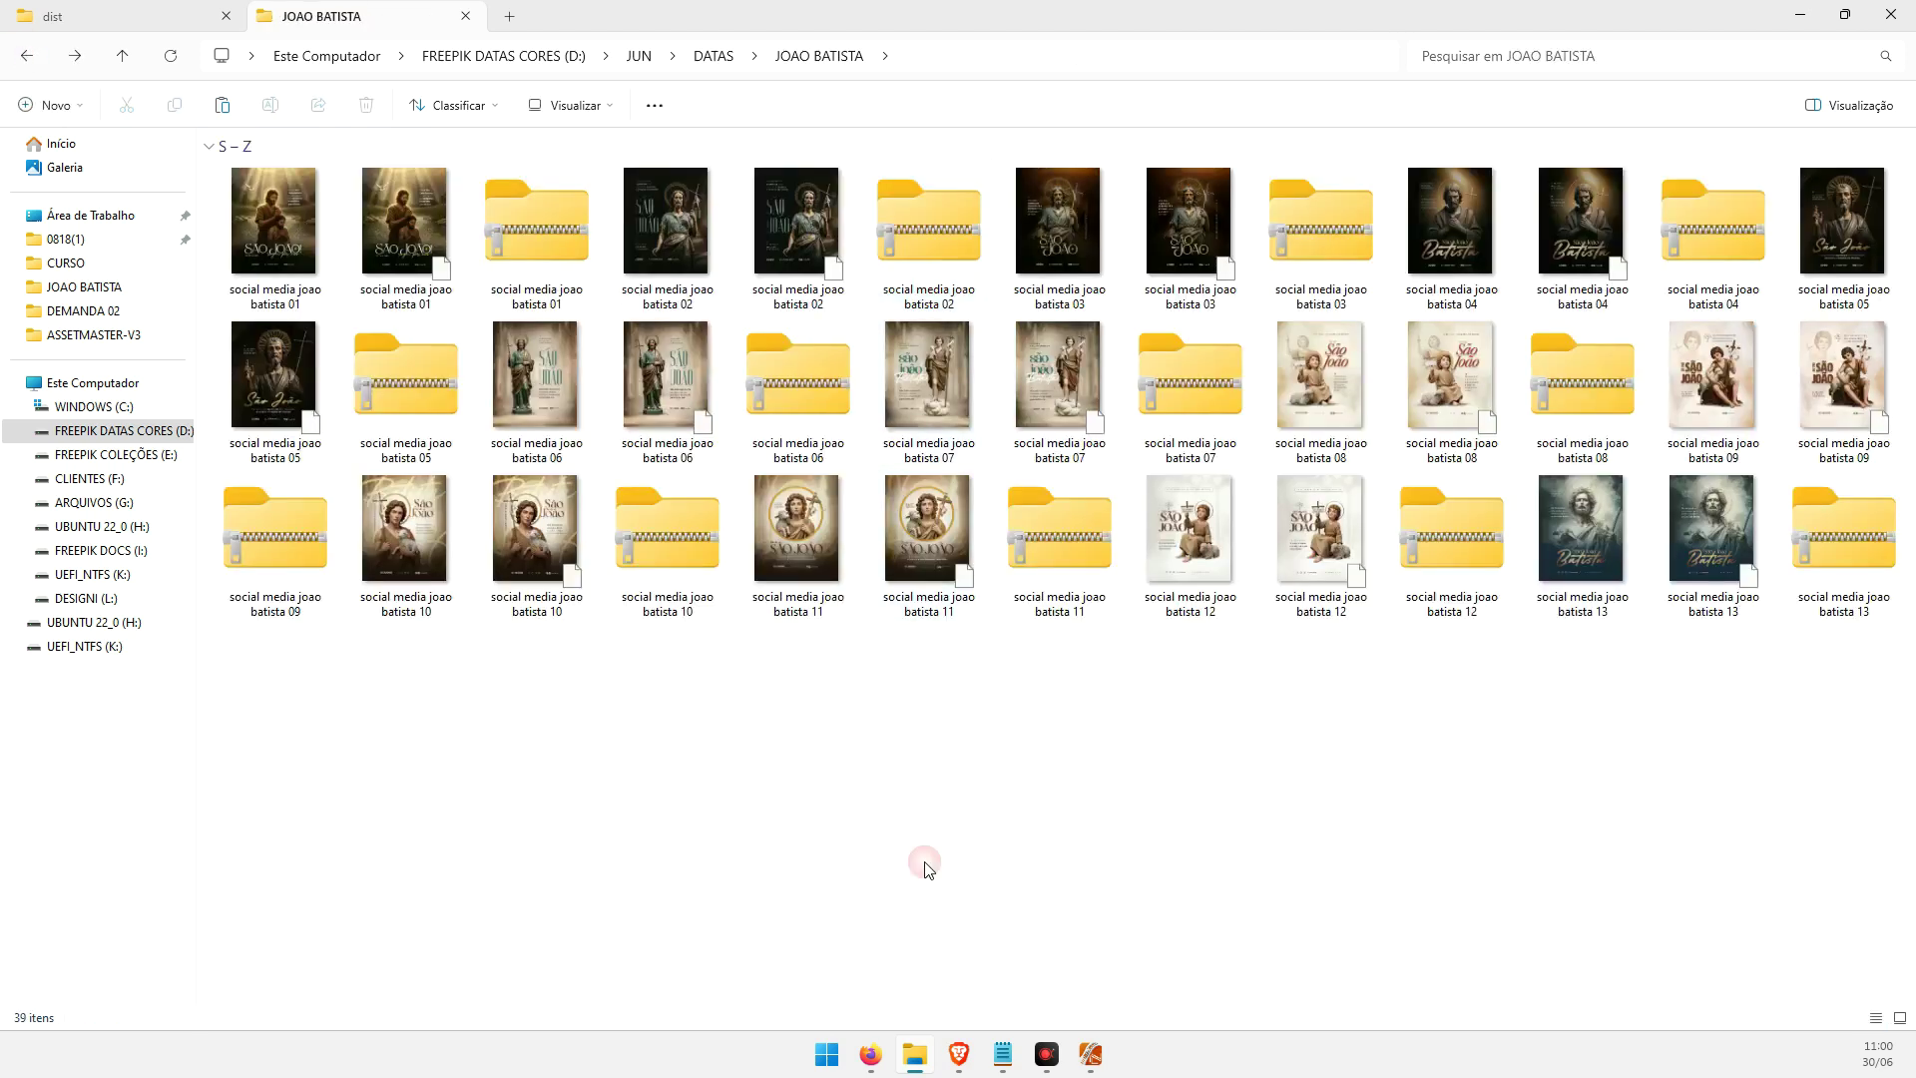
drag(257, 758, 1908, 165)
click(1210, 798)
click(1090, 1062)
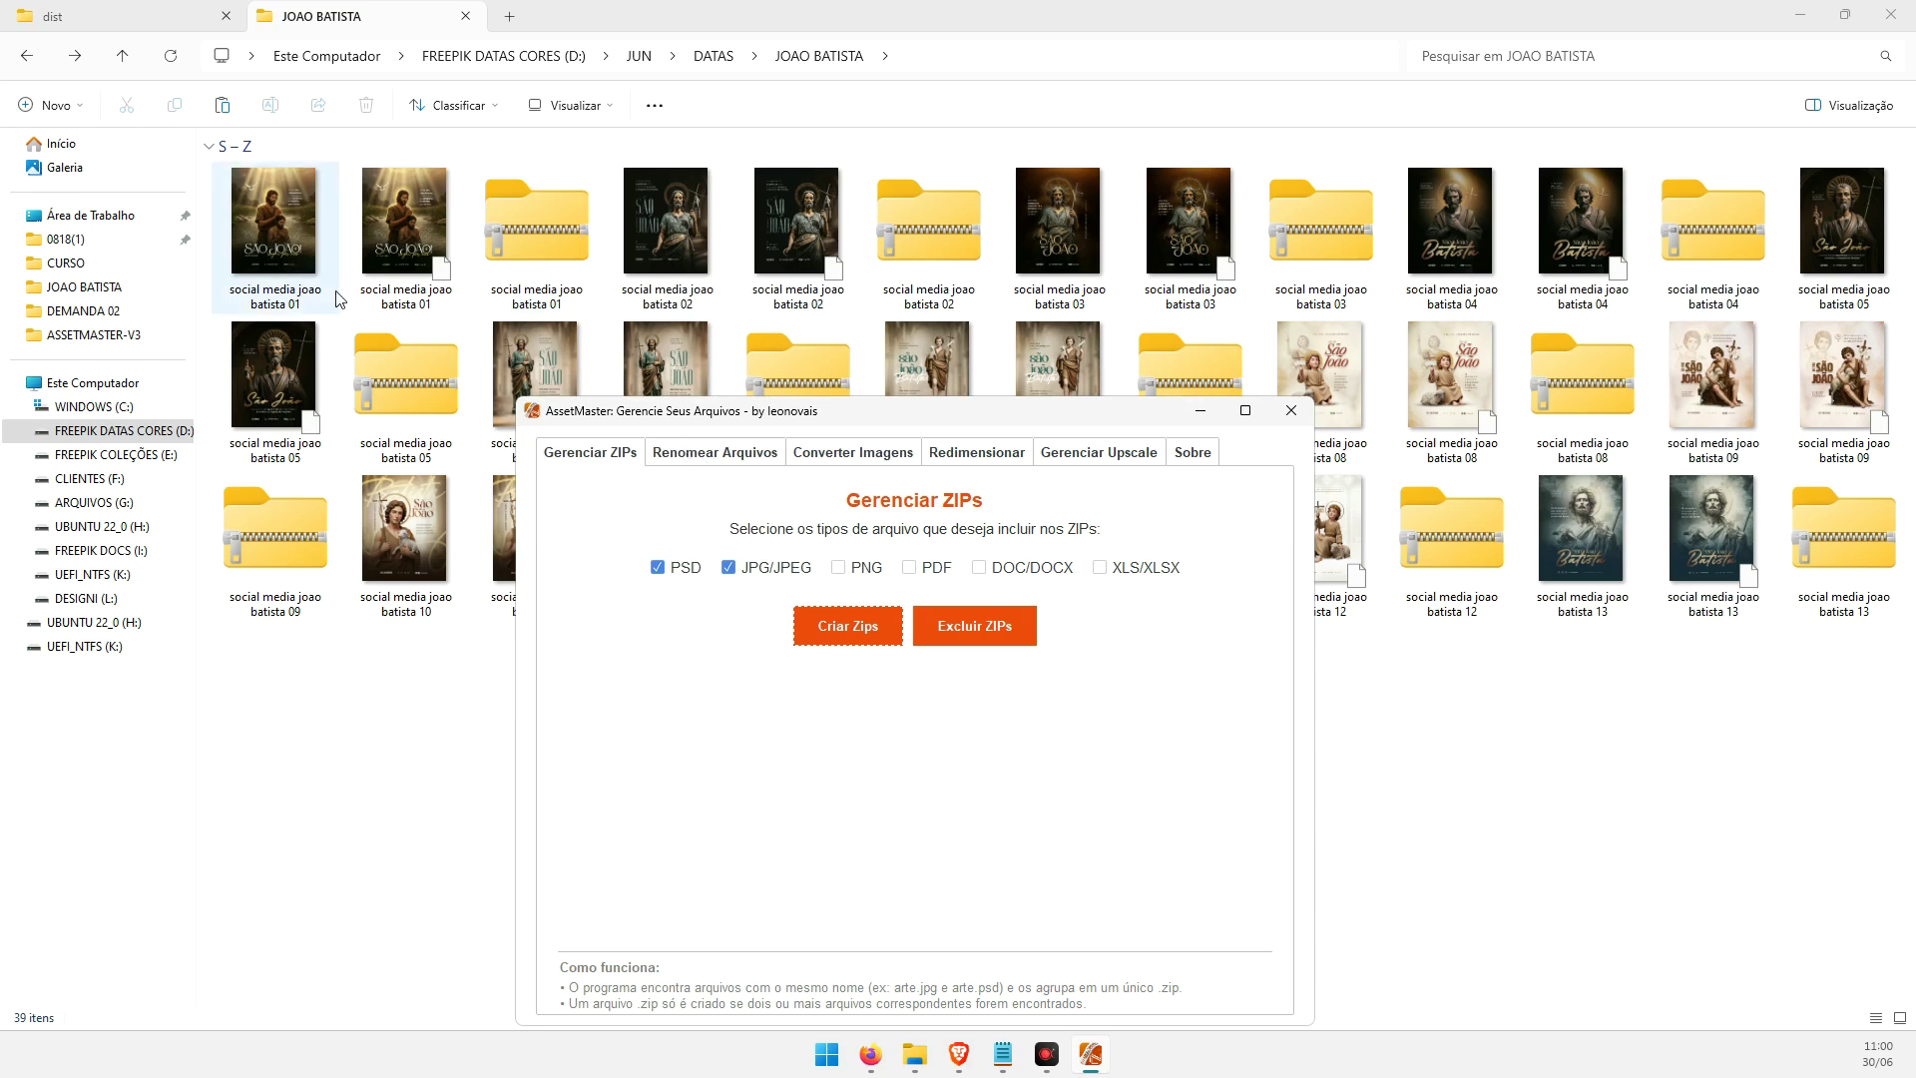
click(731, 458)
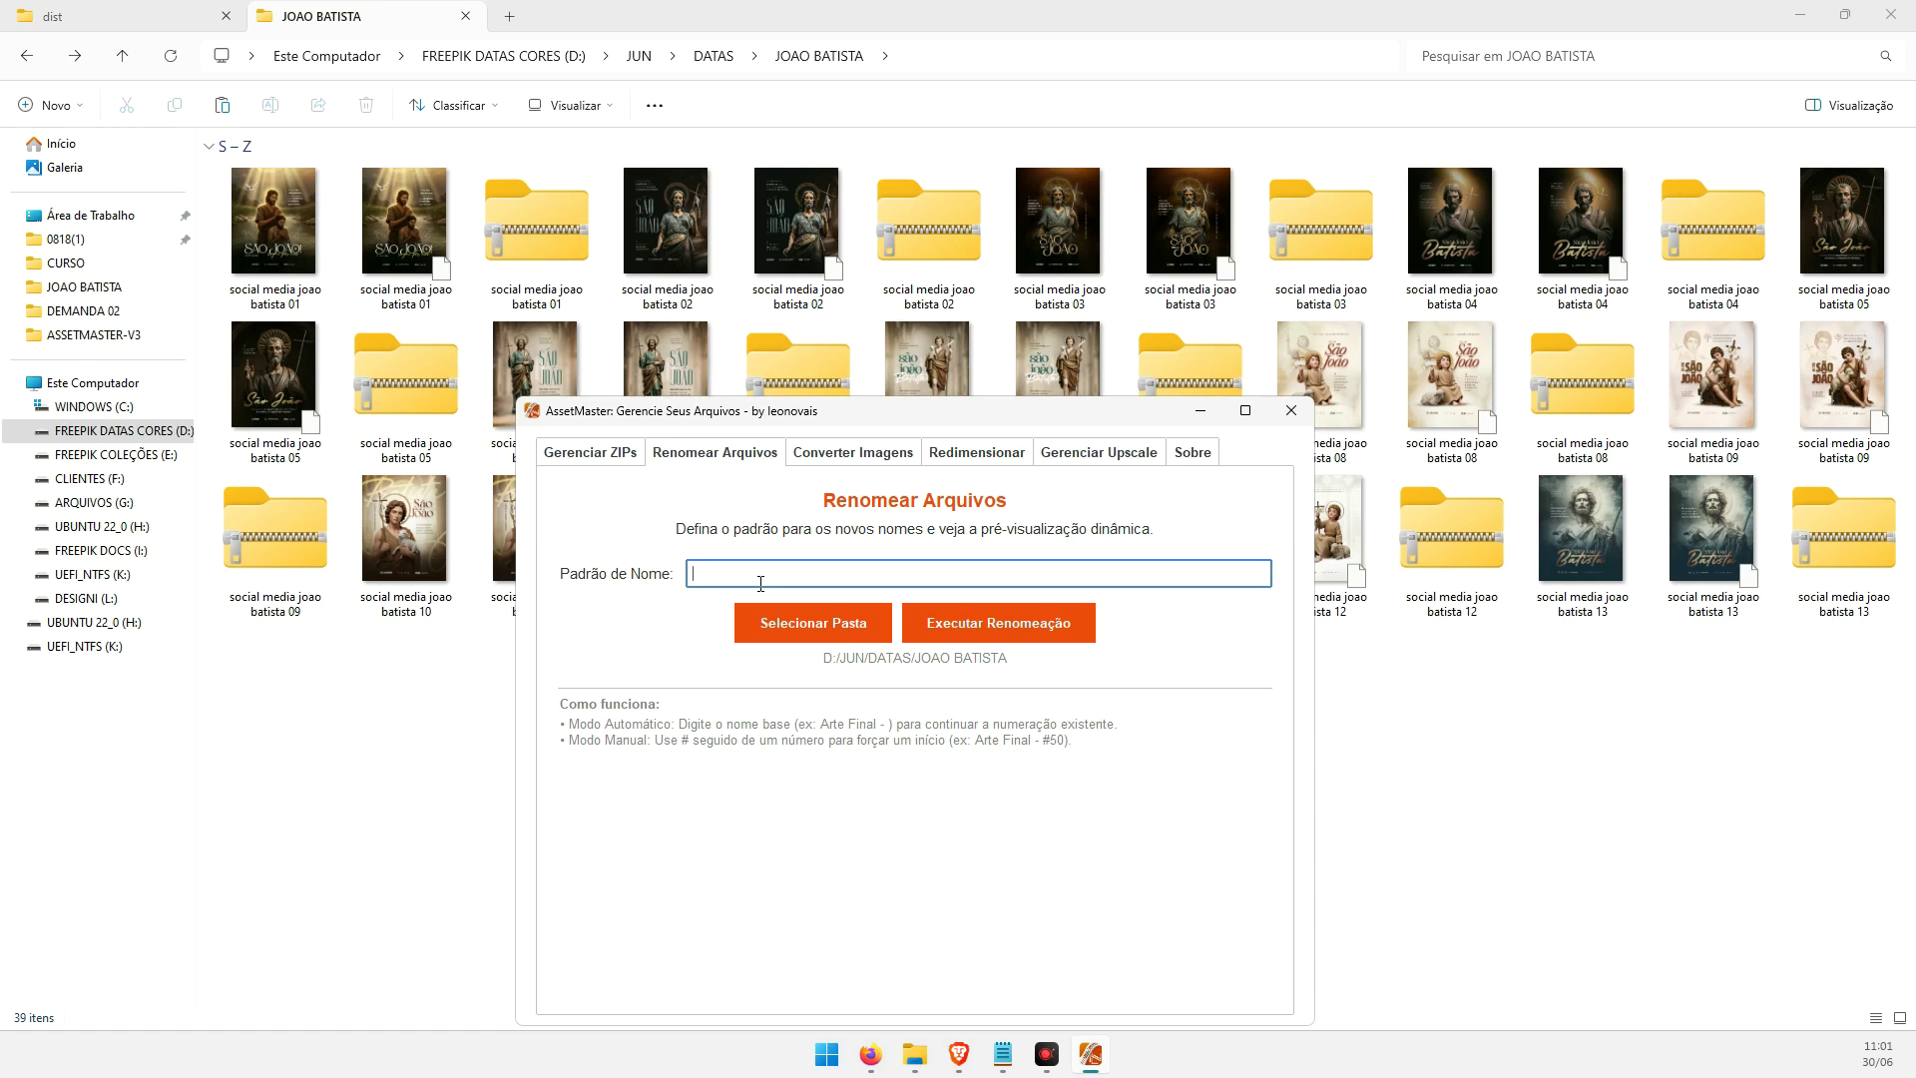
text(SOCIAL MEDIA JO)
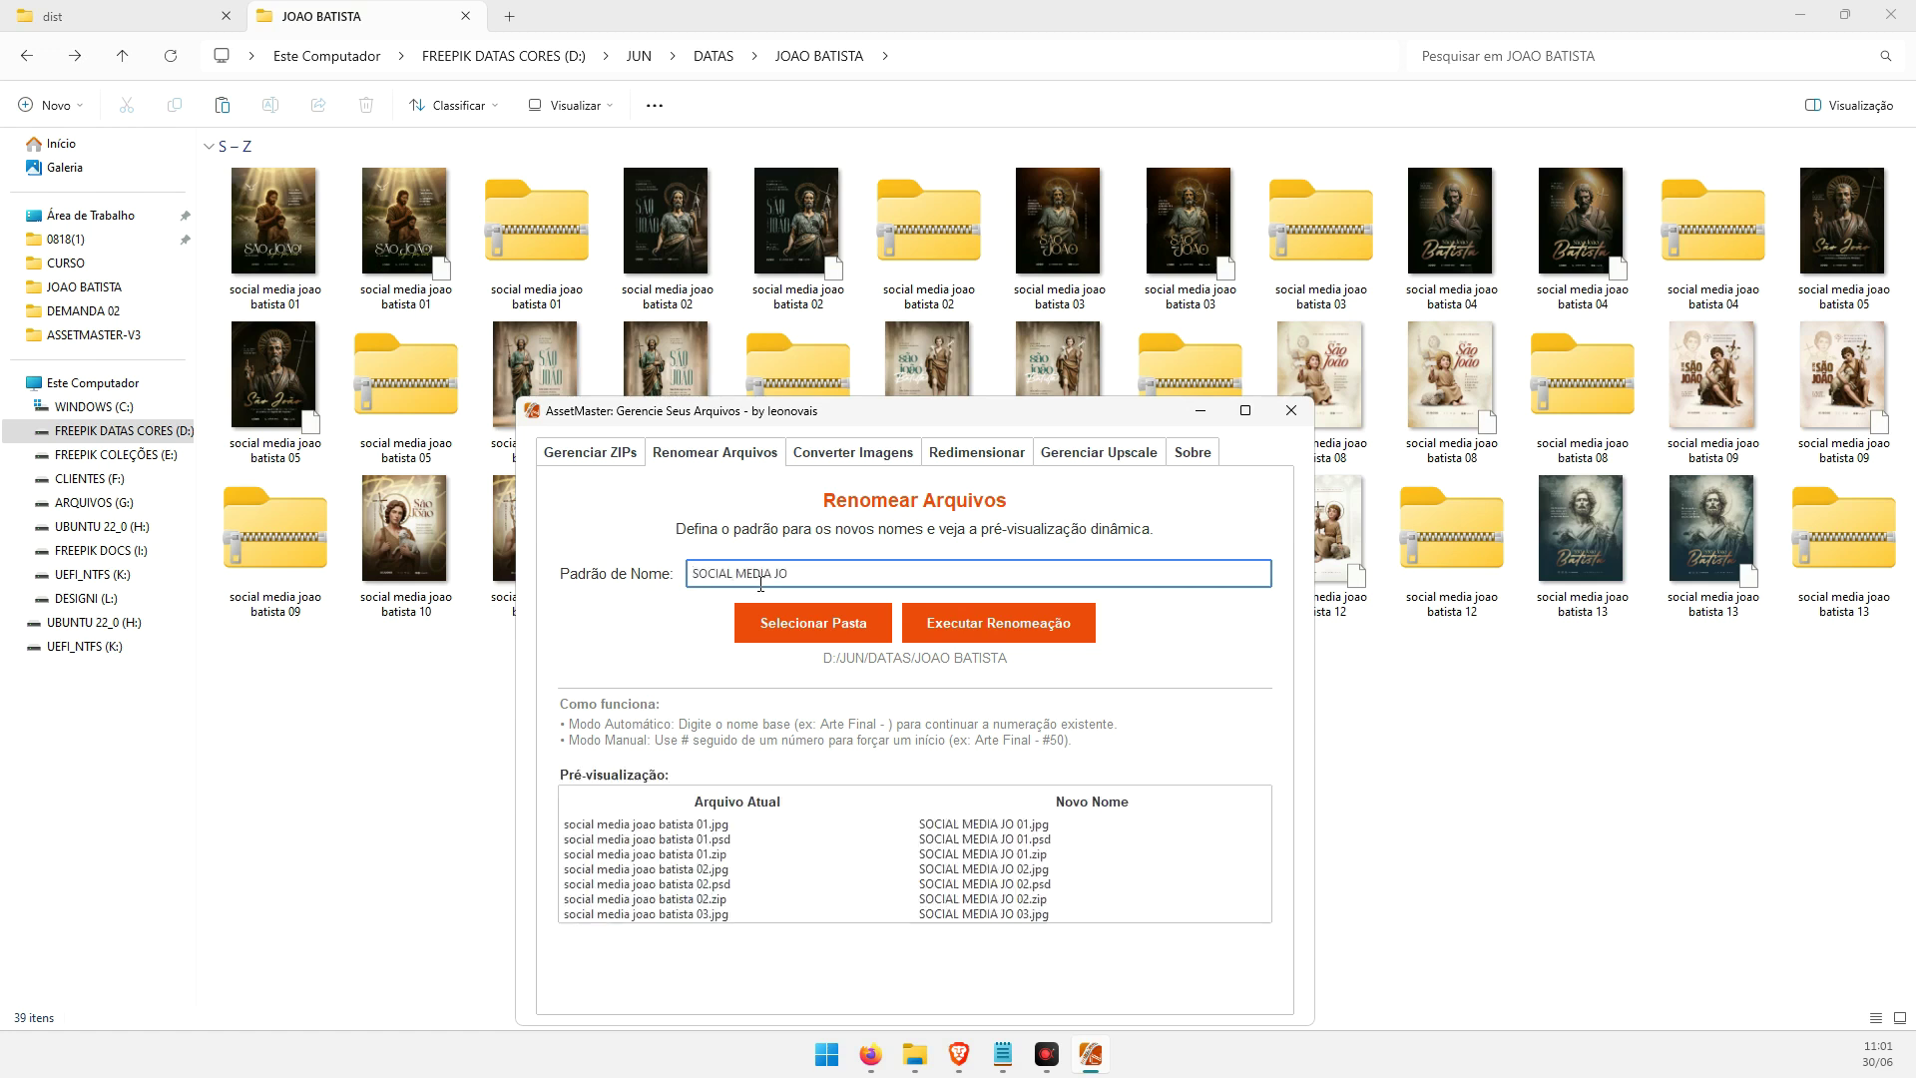
text(AO BATIS)
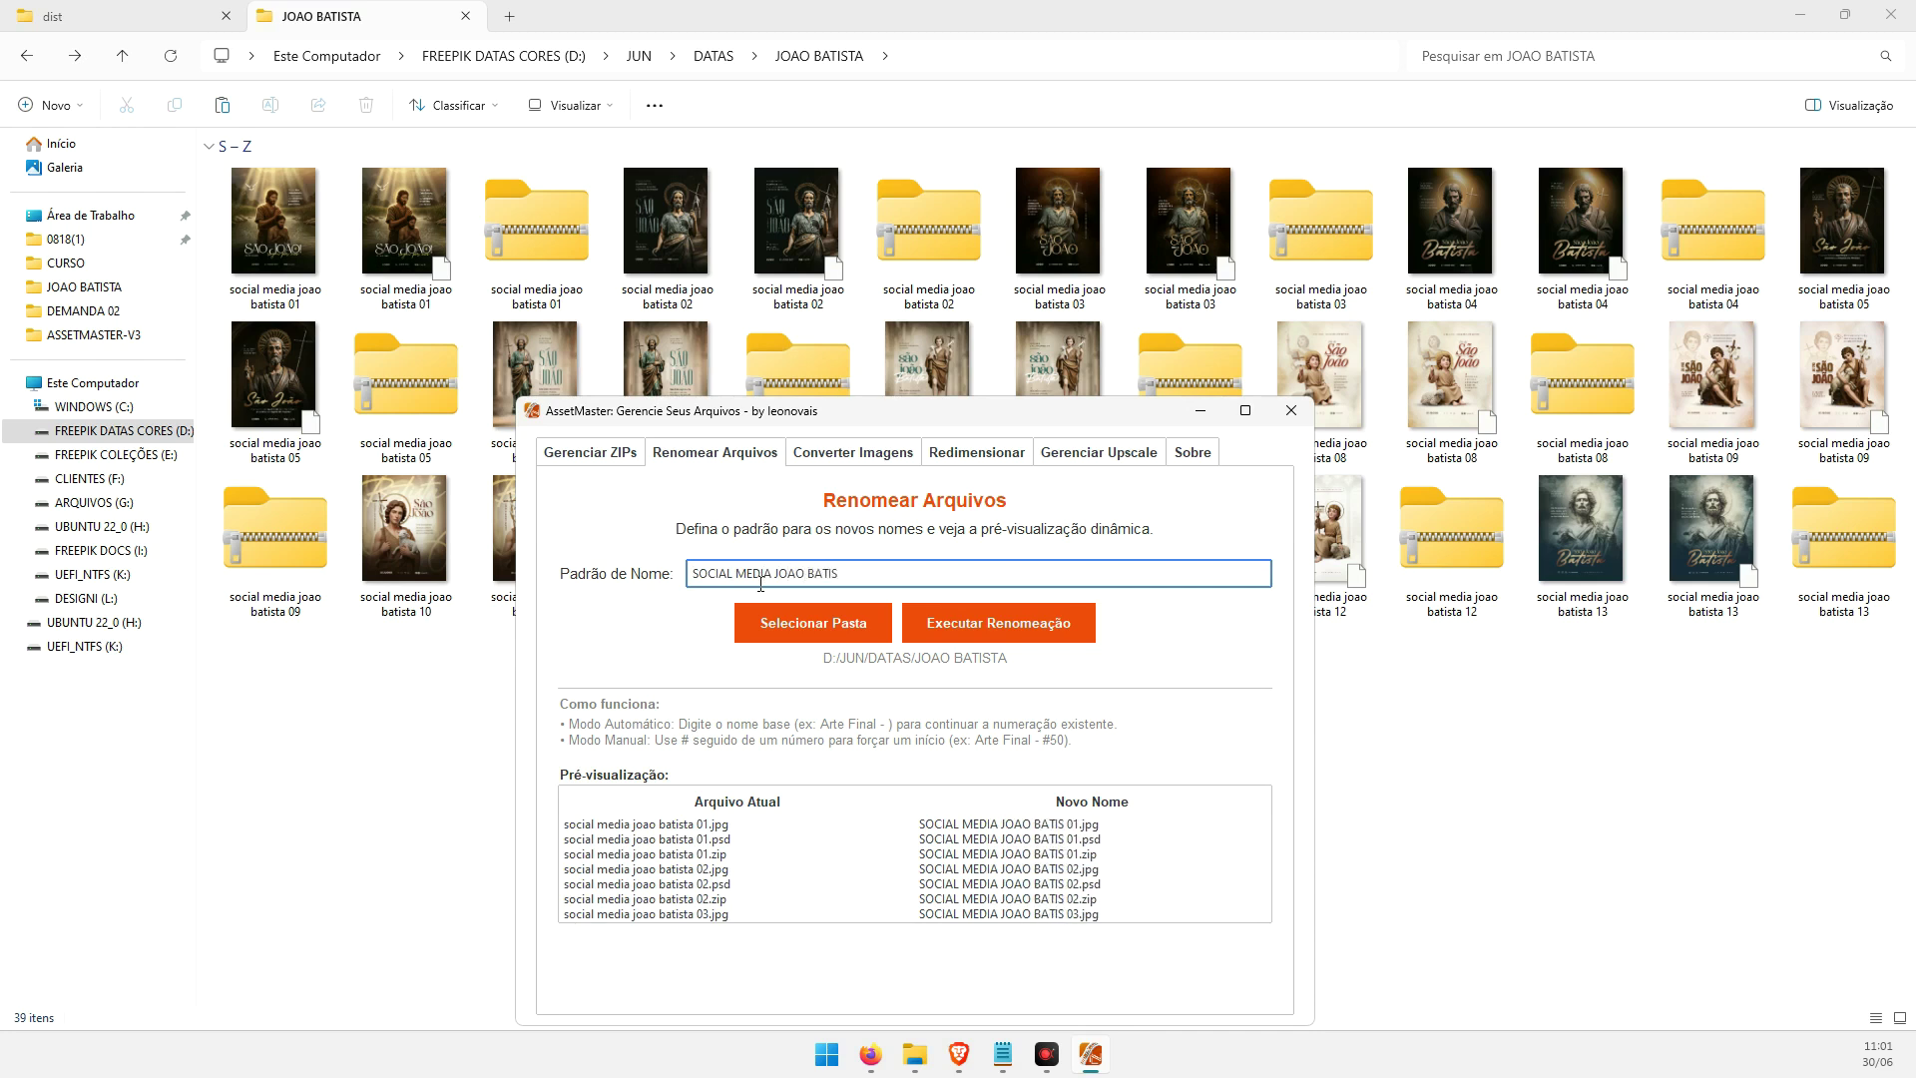
text(TA)
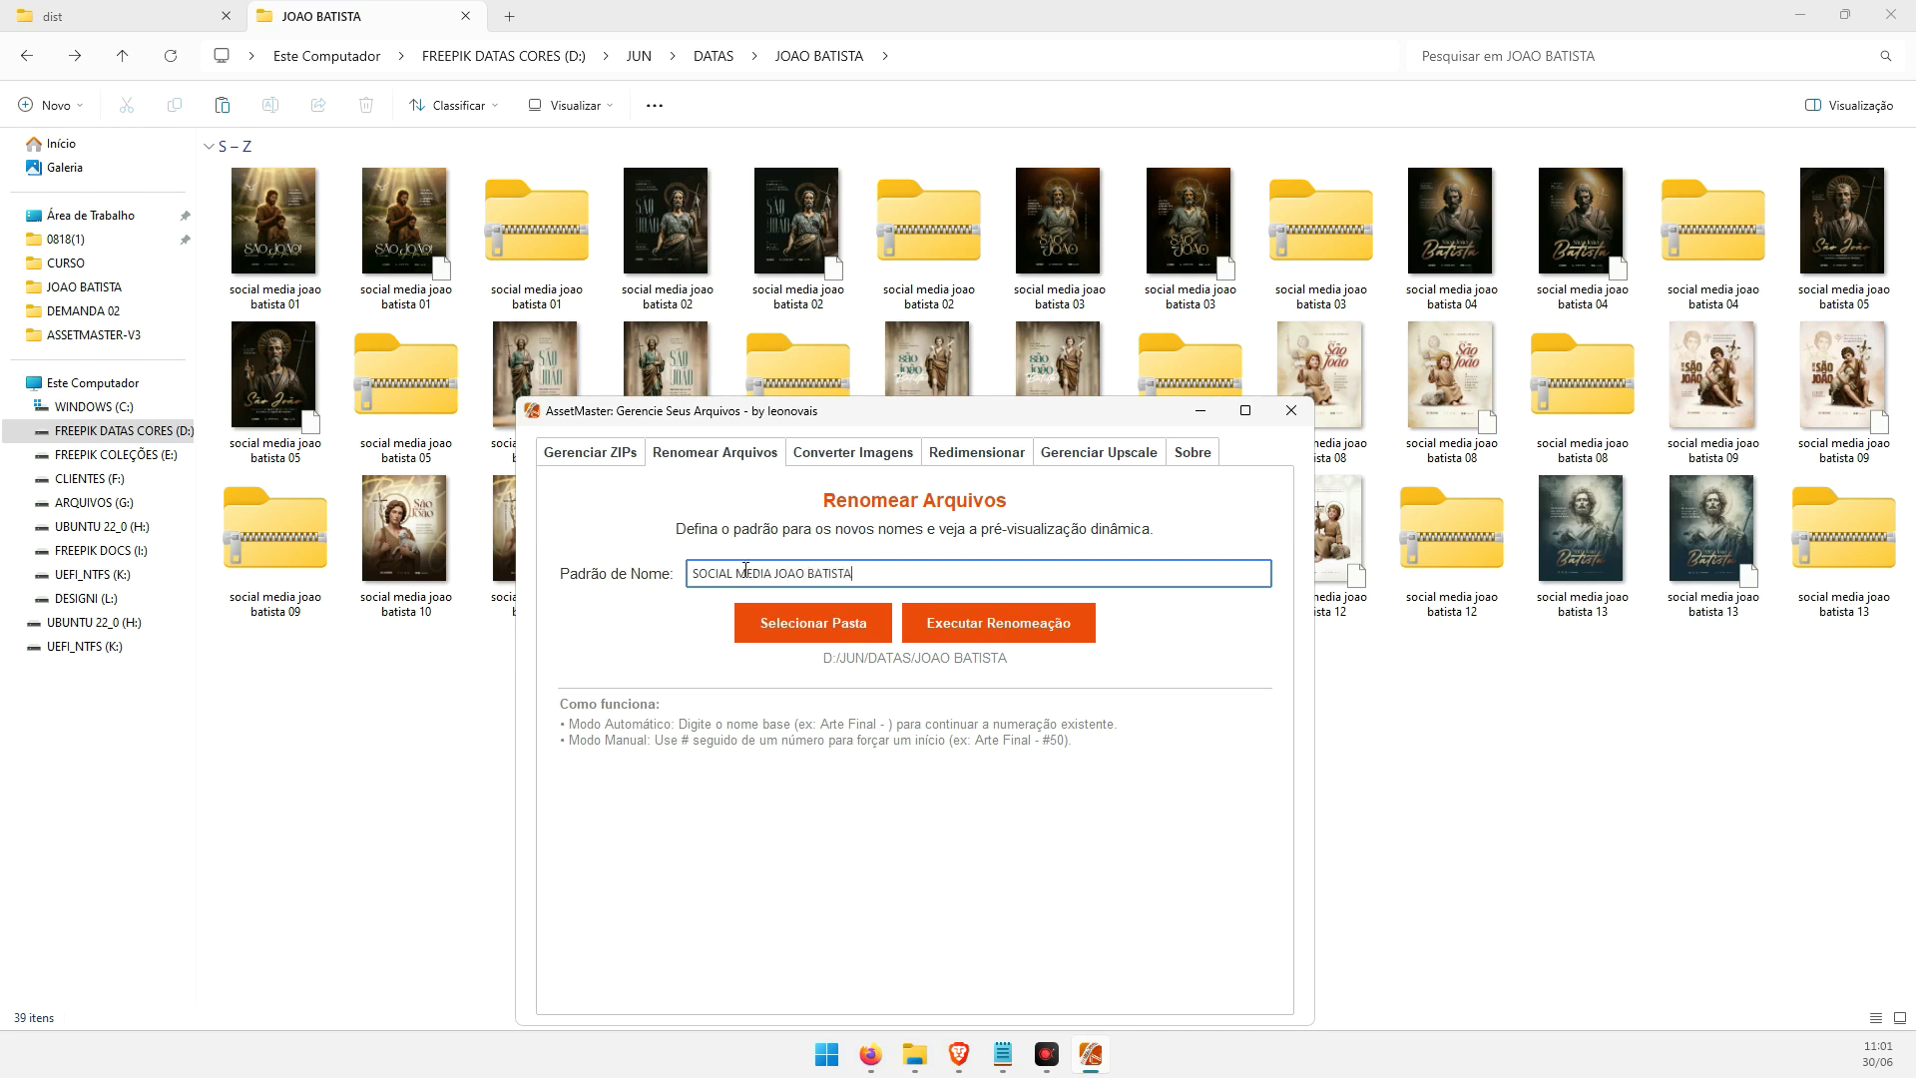
drag(778, 572, 689, 573)
key(BackSpace)
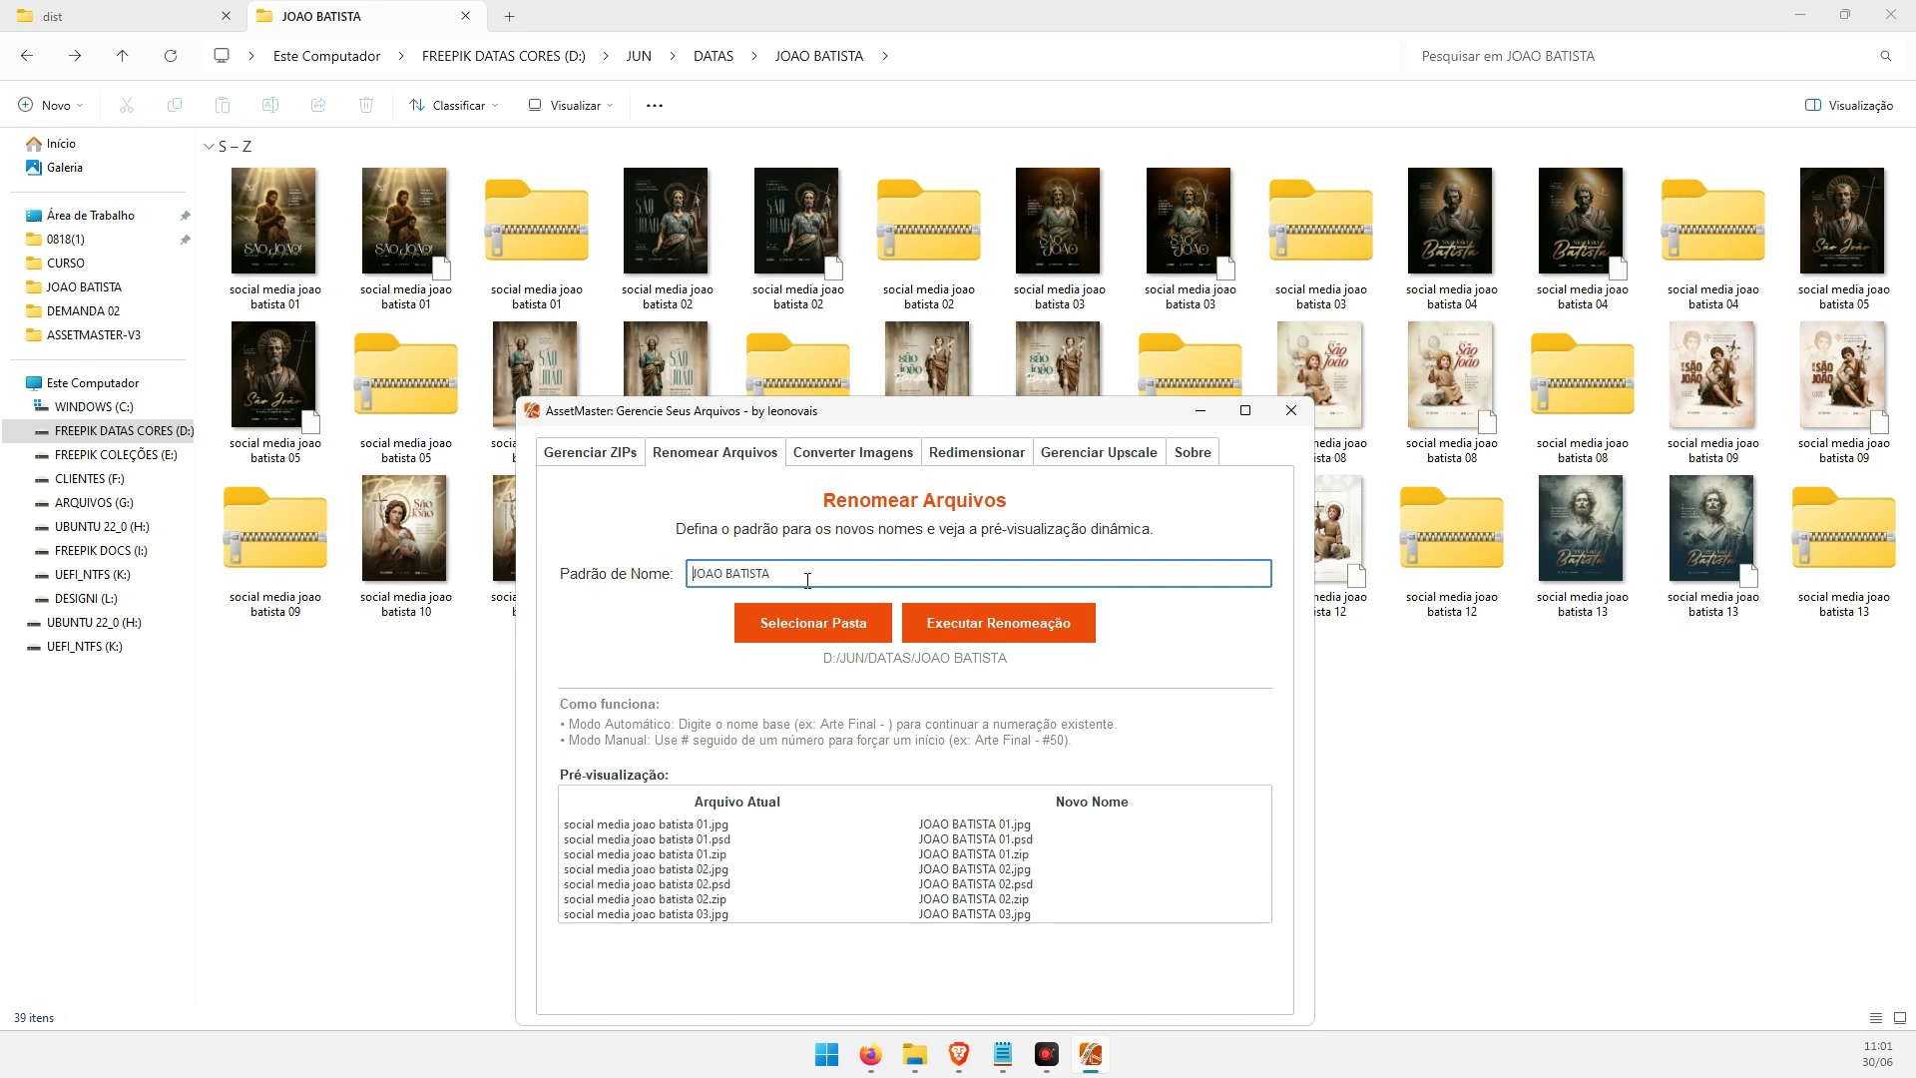
click(809, 574)
text(- SOCIAL MEDIA)
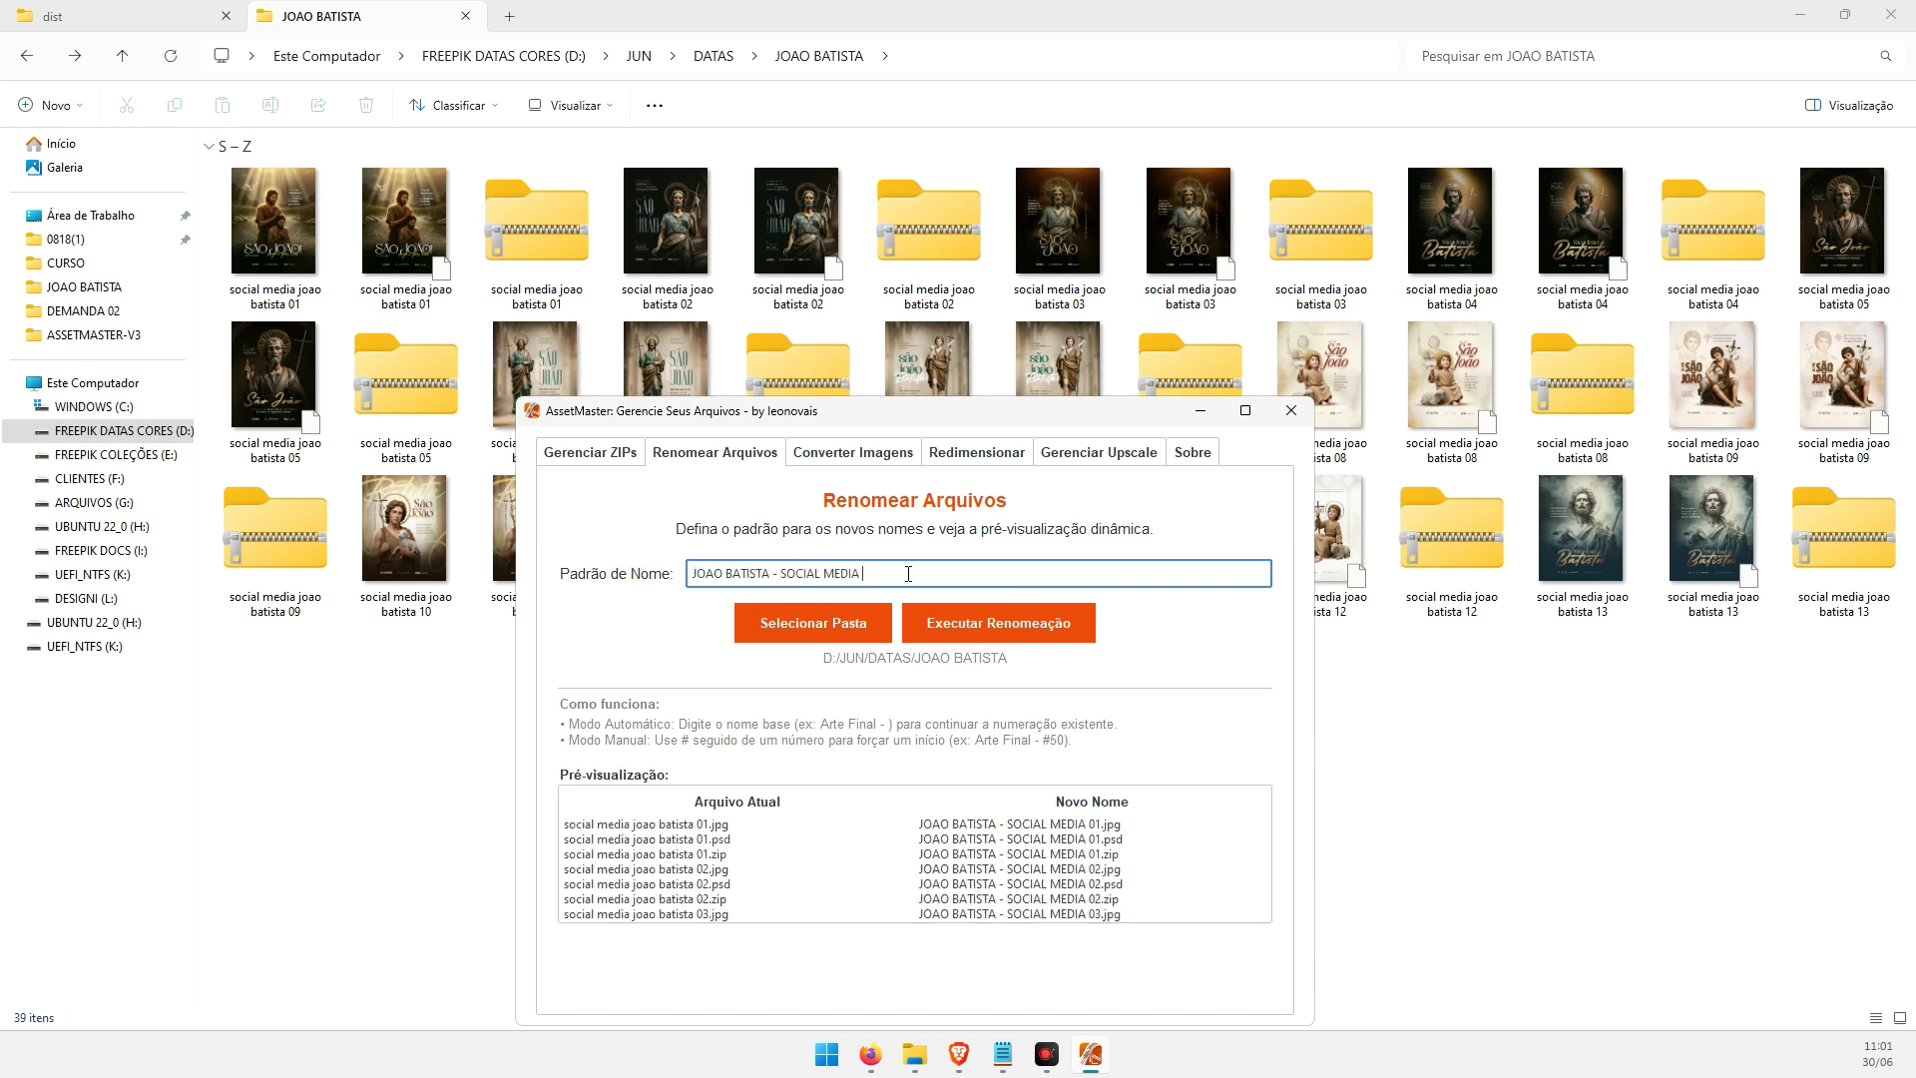
Run and confirm the renaming of all 39 files in the folder
click(1018, 624)
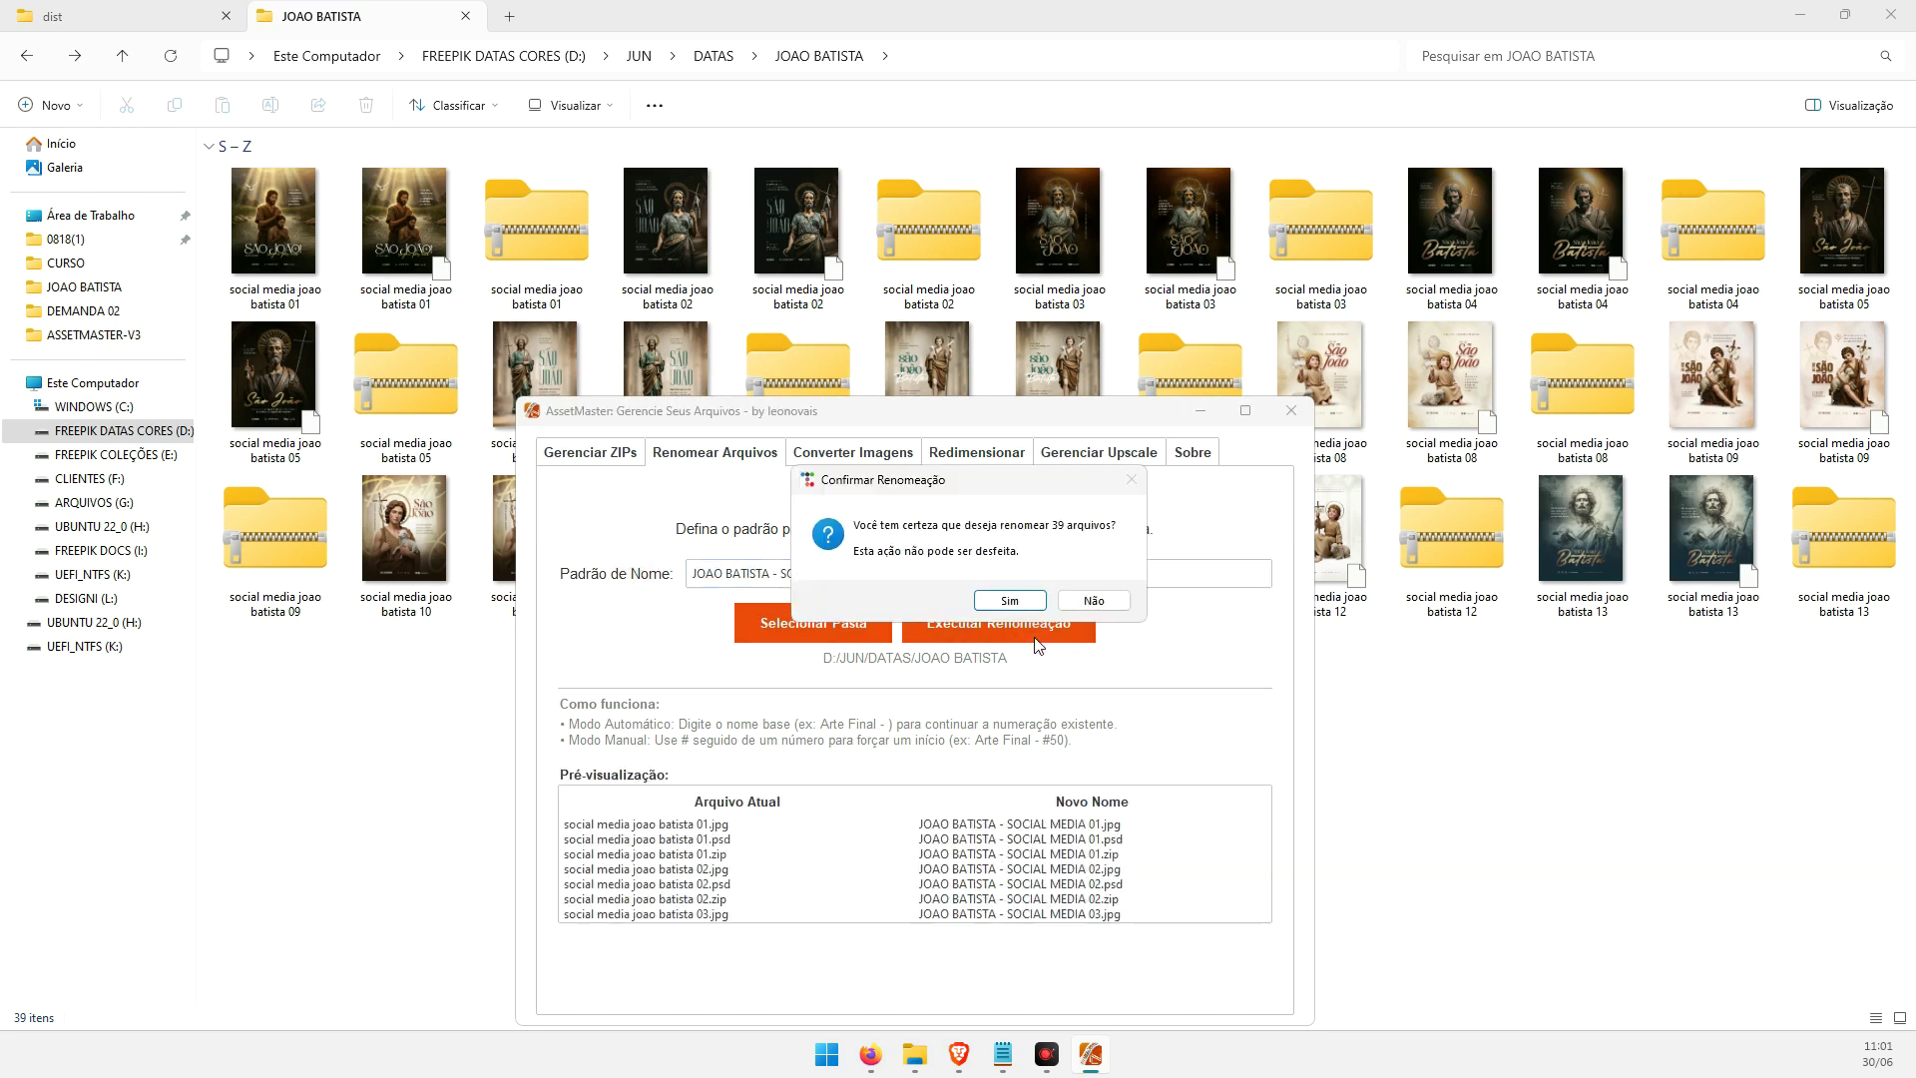
click(1011, 602)
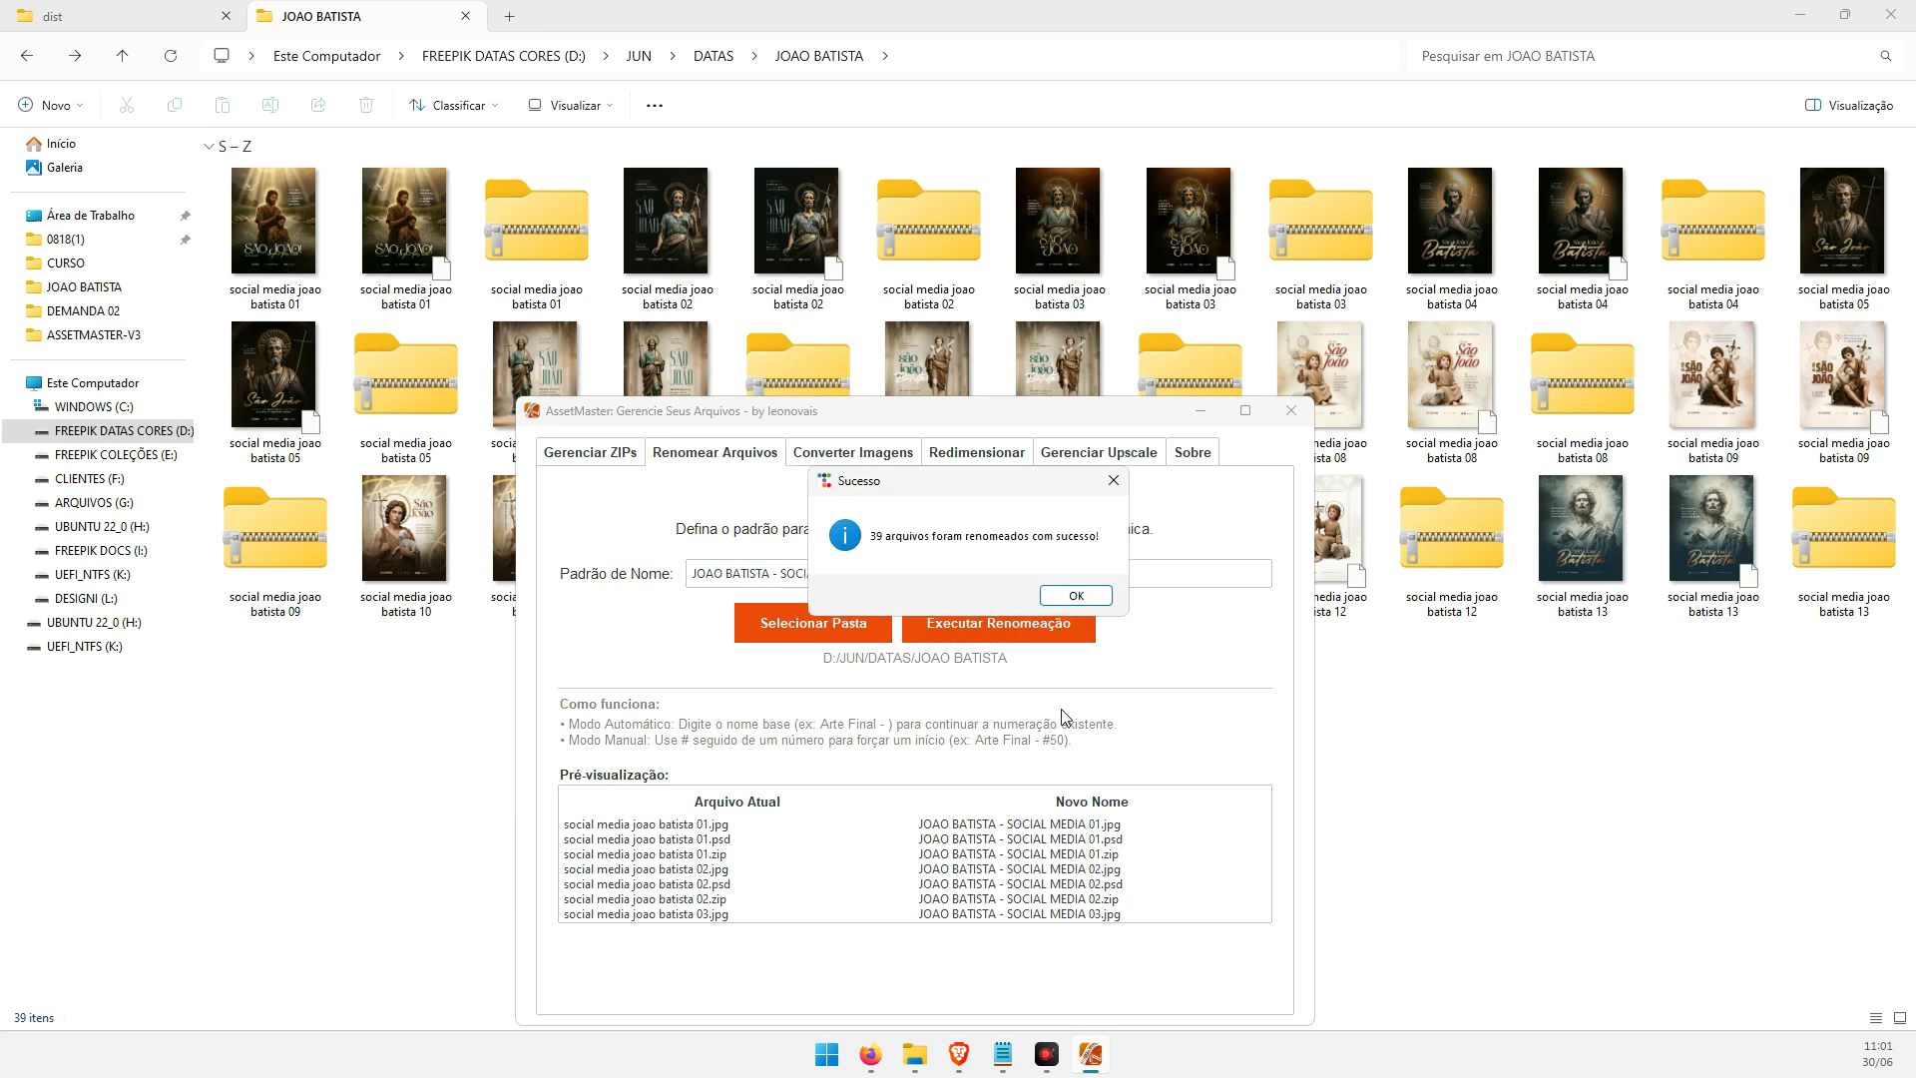
click(1074, 596)
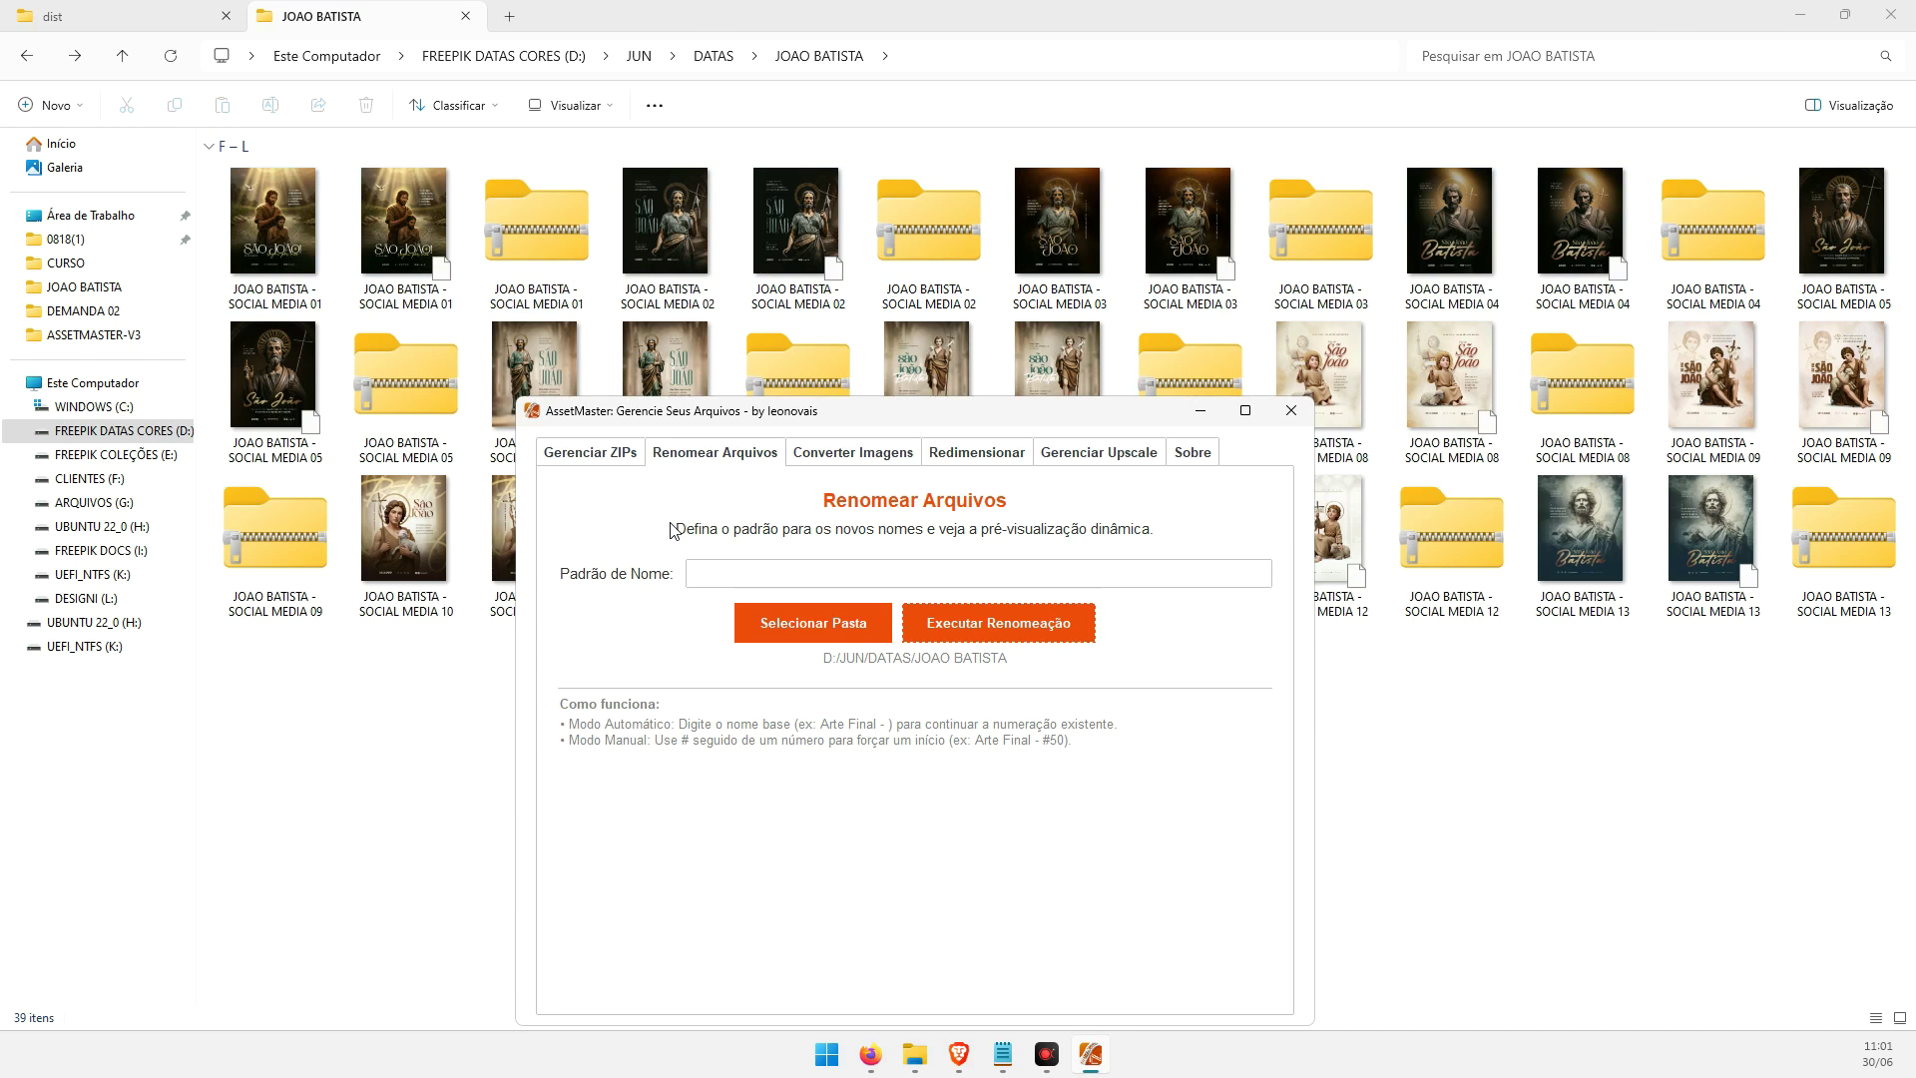
click(592, 457)
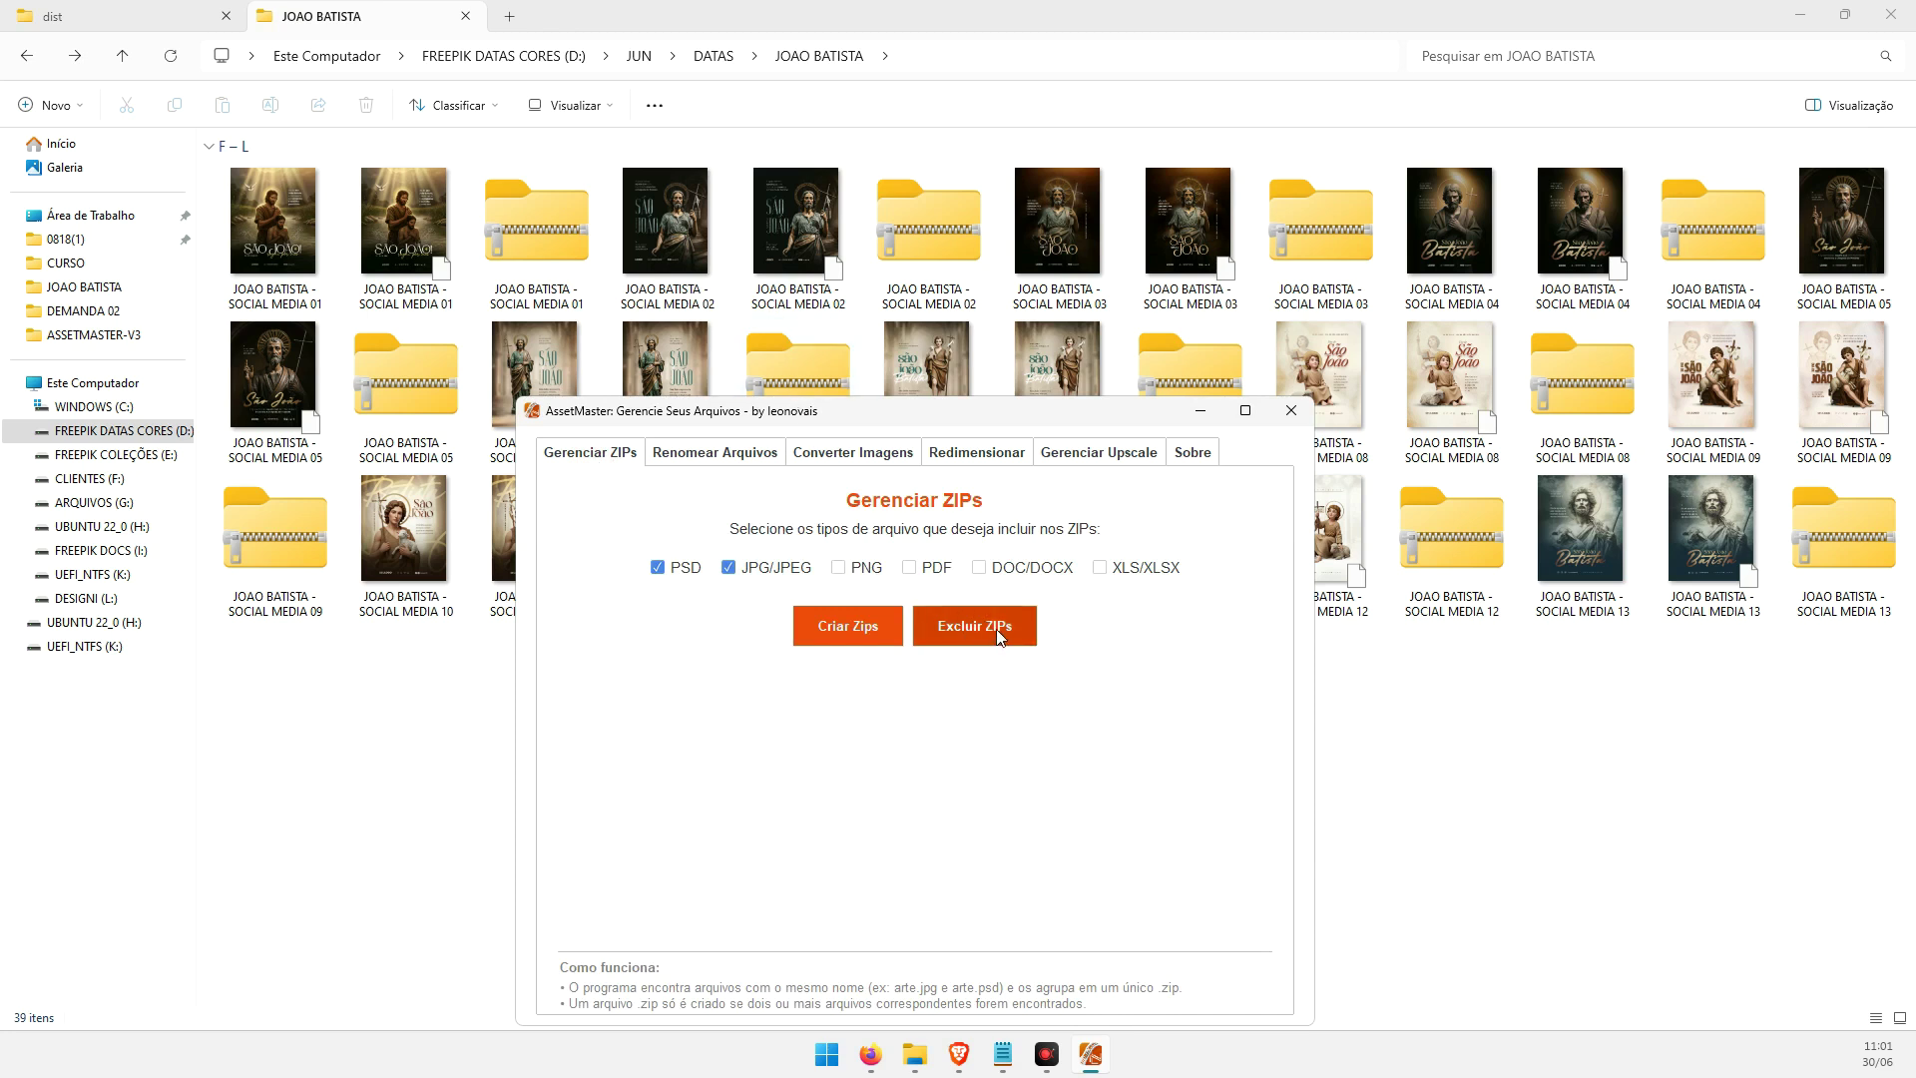
click(729, 566)
click(653, 567)
click(987, 649)
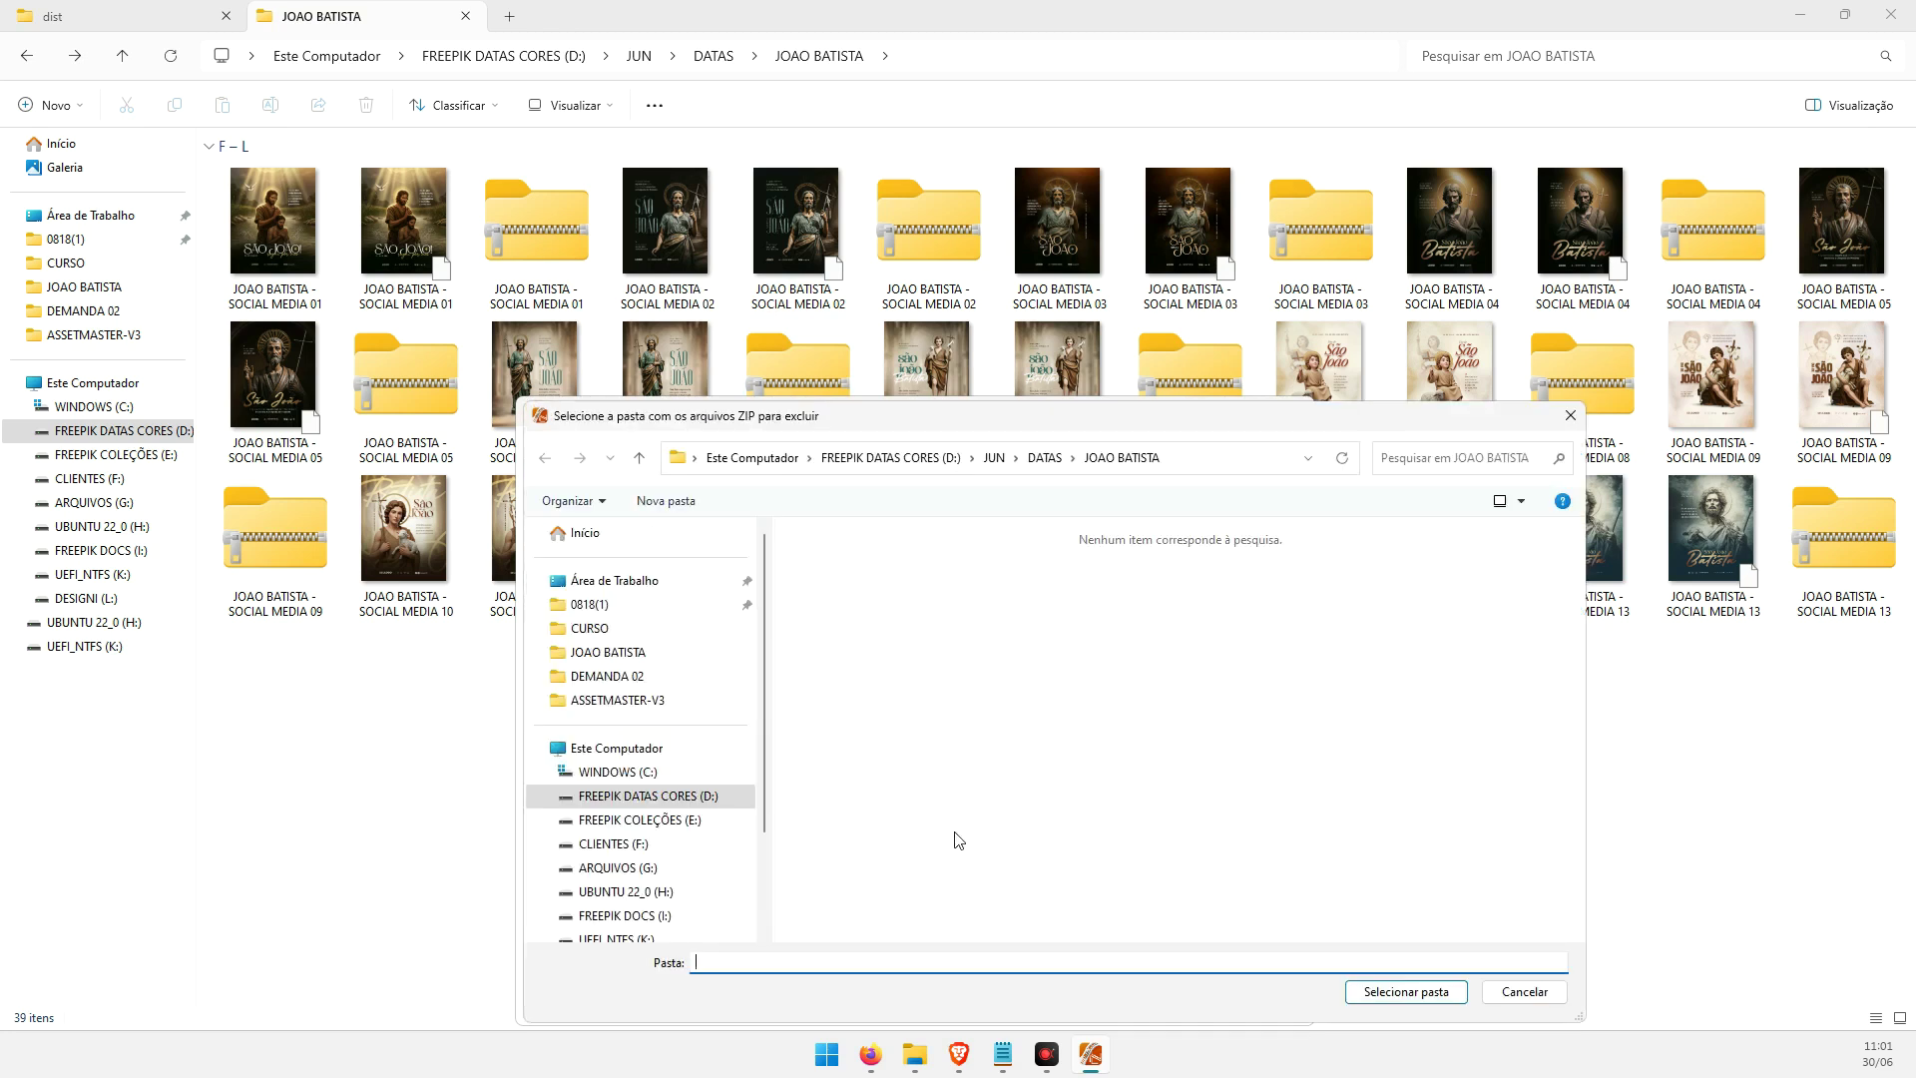
click(1421, 992)
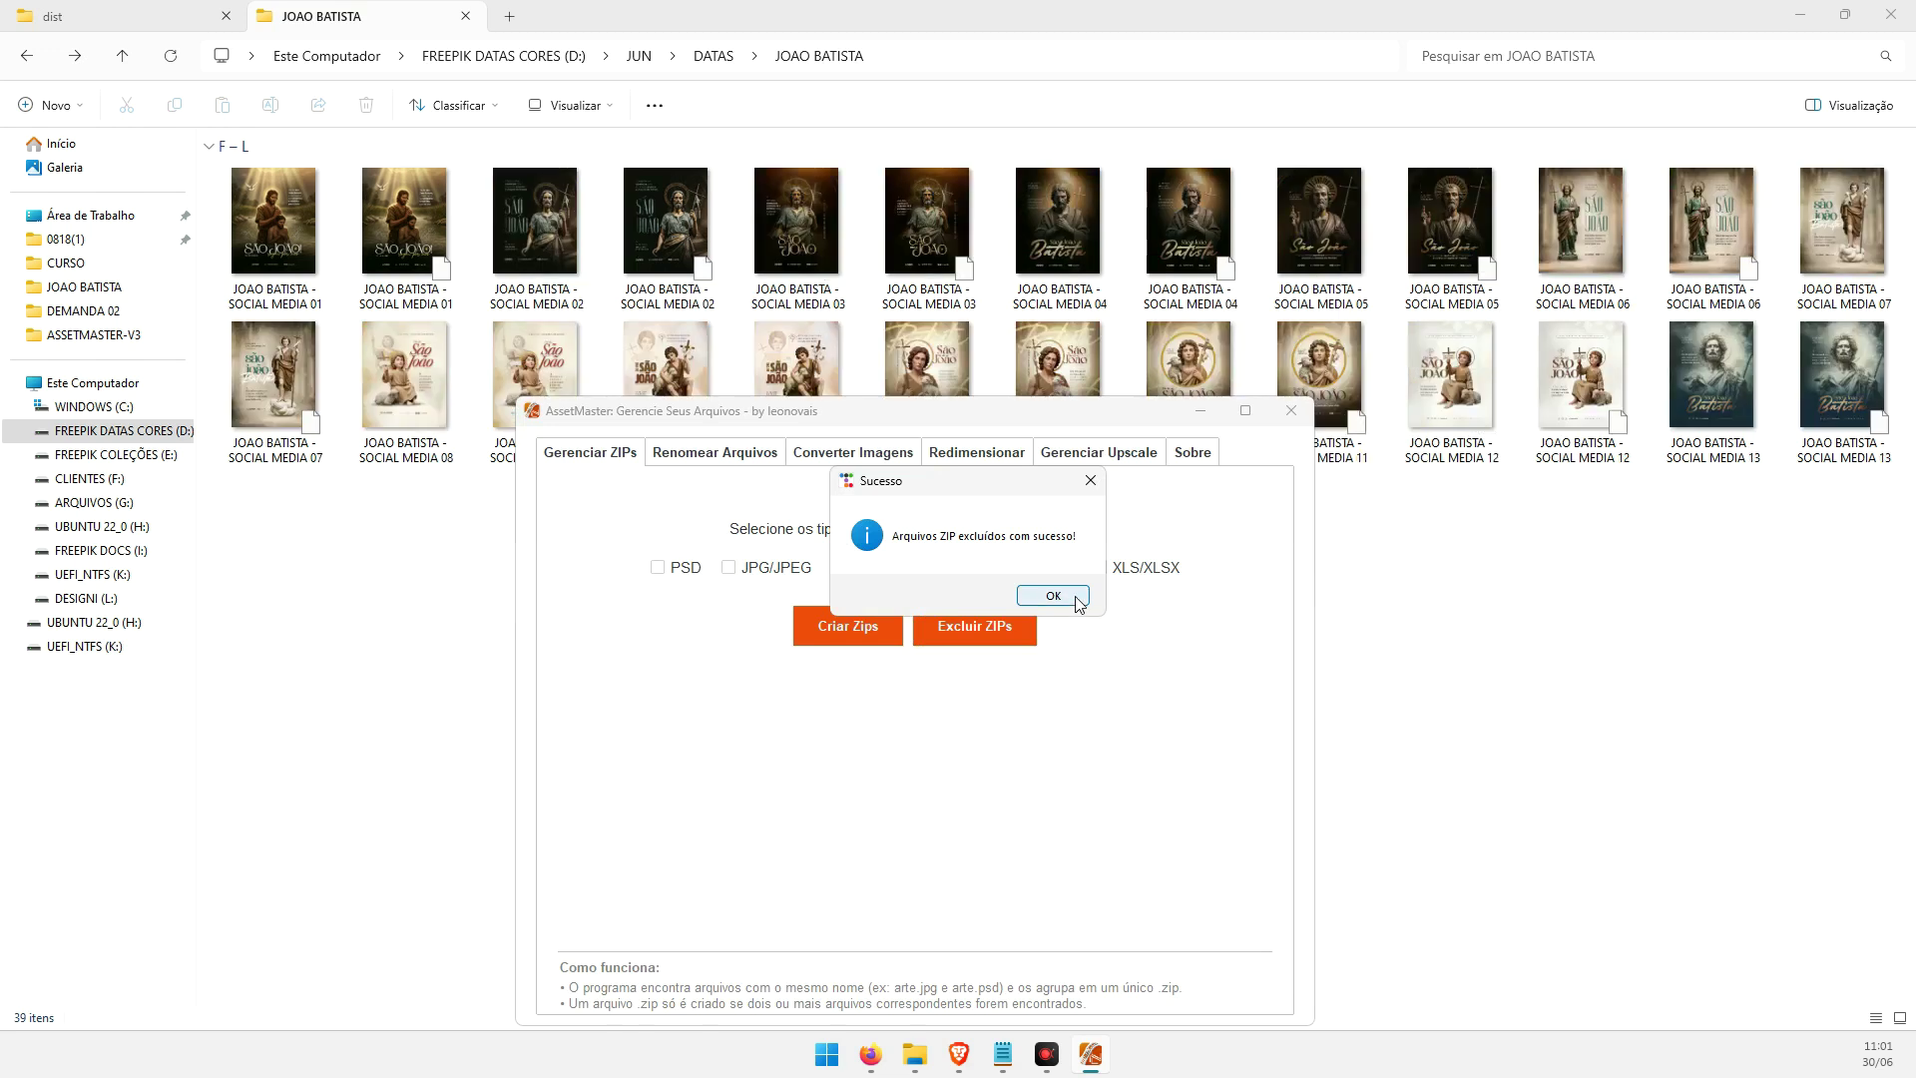
click(1075, 596)
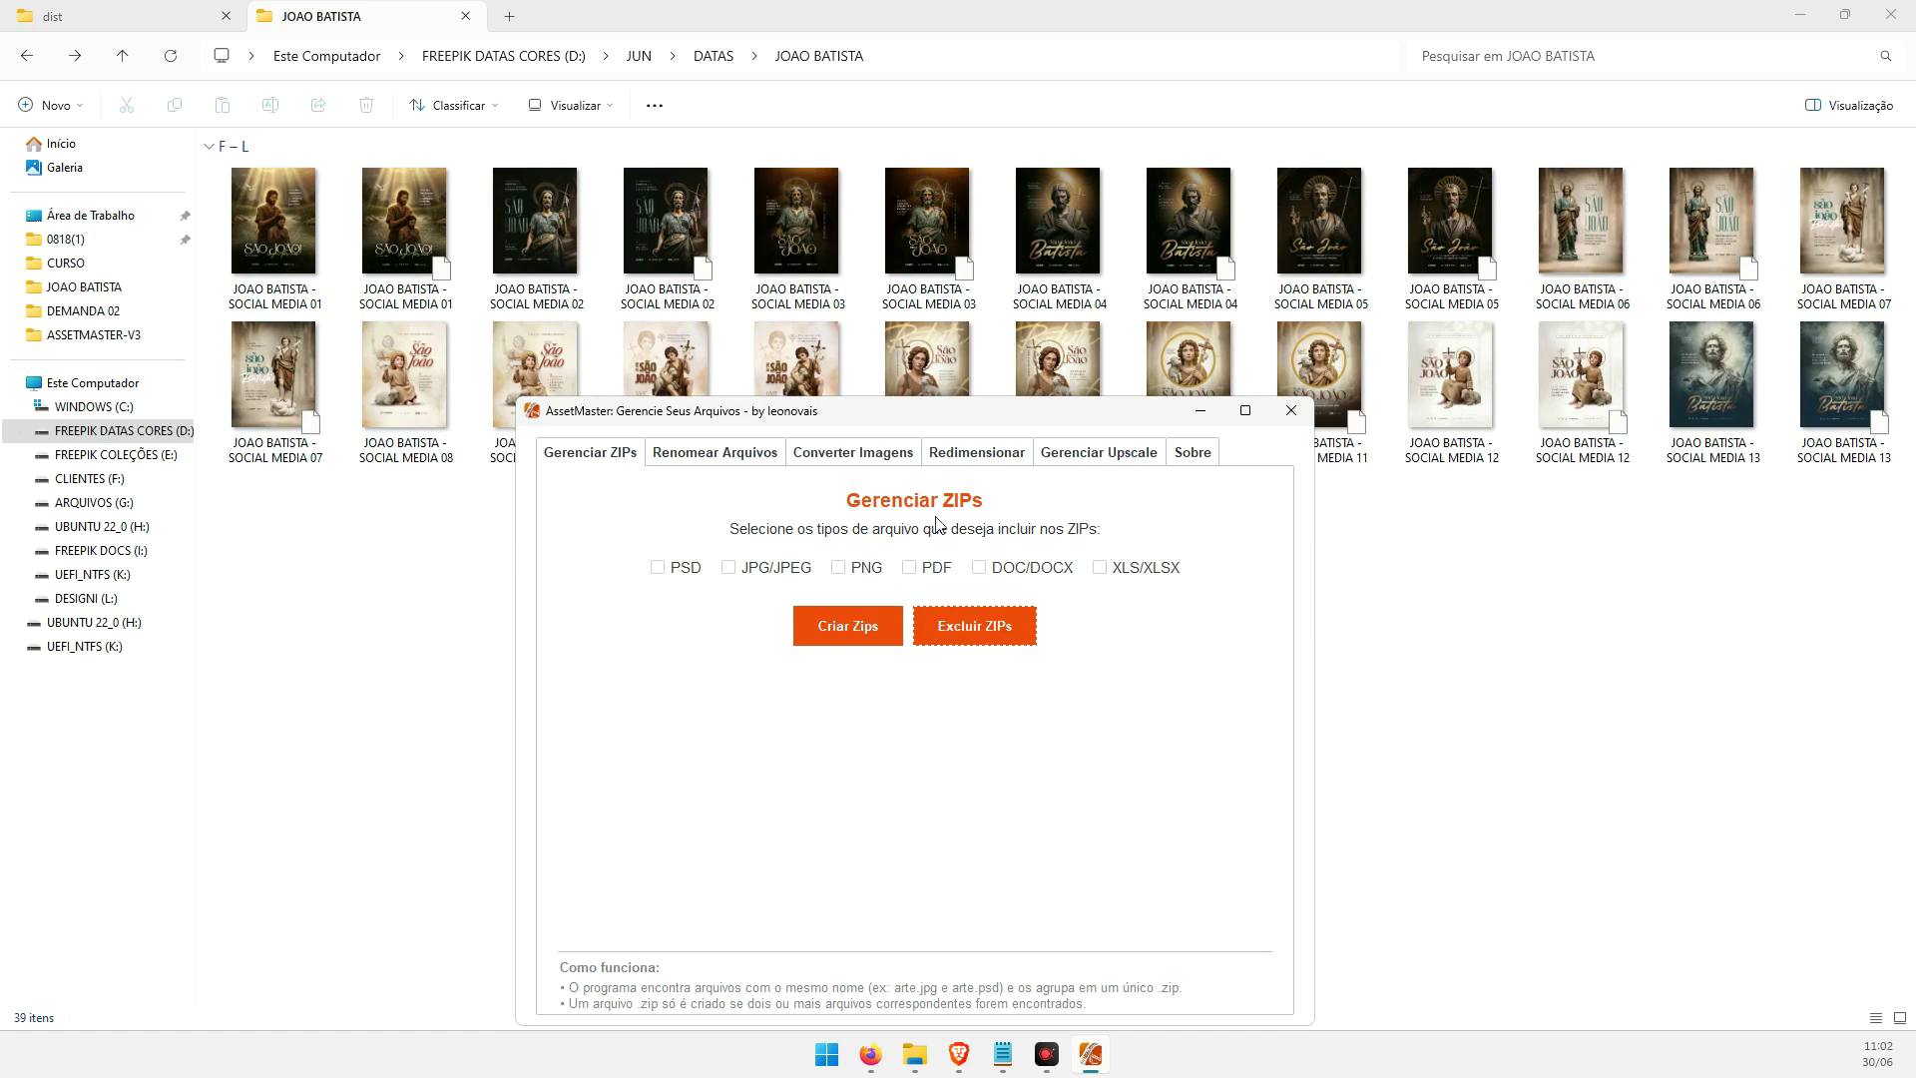
Open Redimensionar and verify in Properties that SOCIAL MEDIA 08 is 2000 x 2500 pixels
click(978, 453)
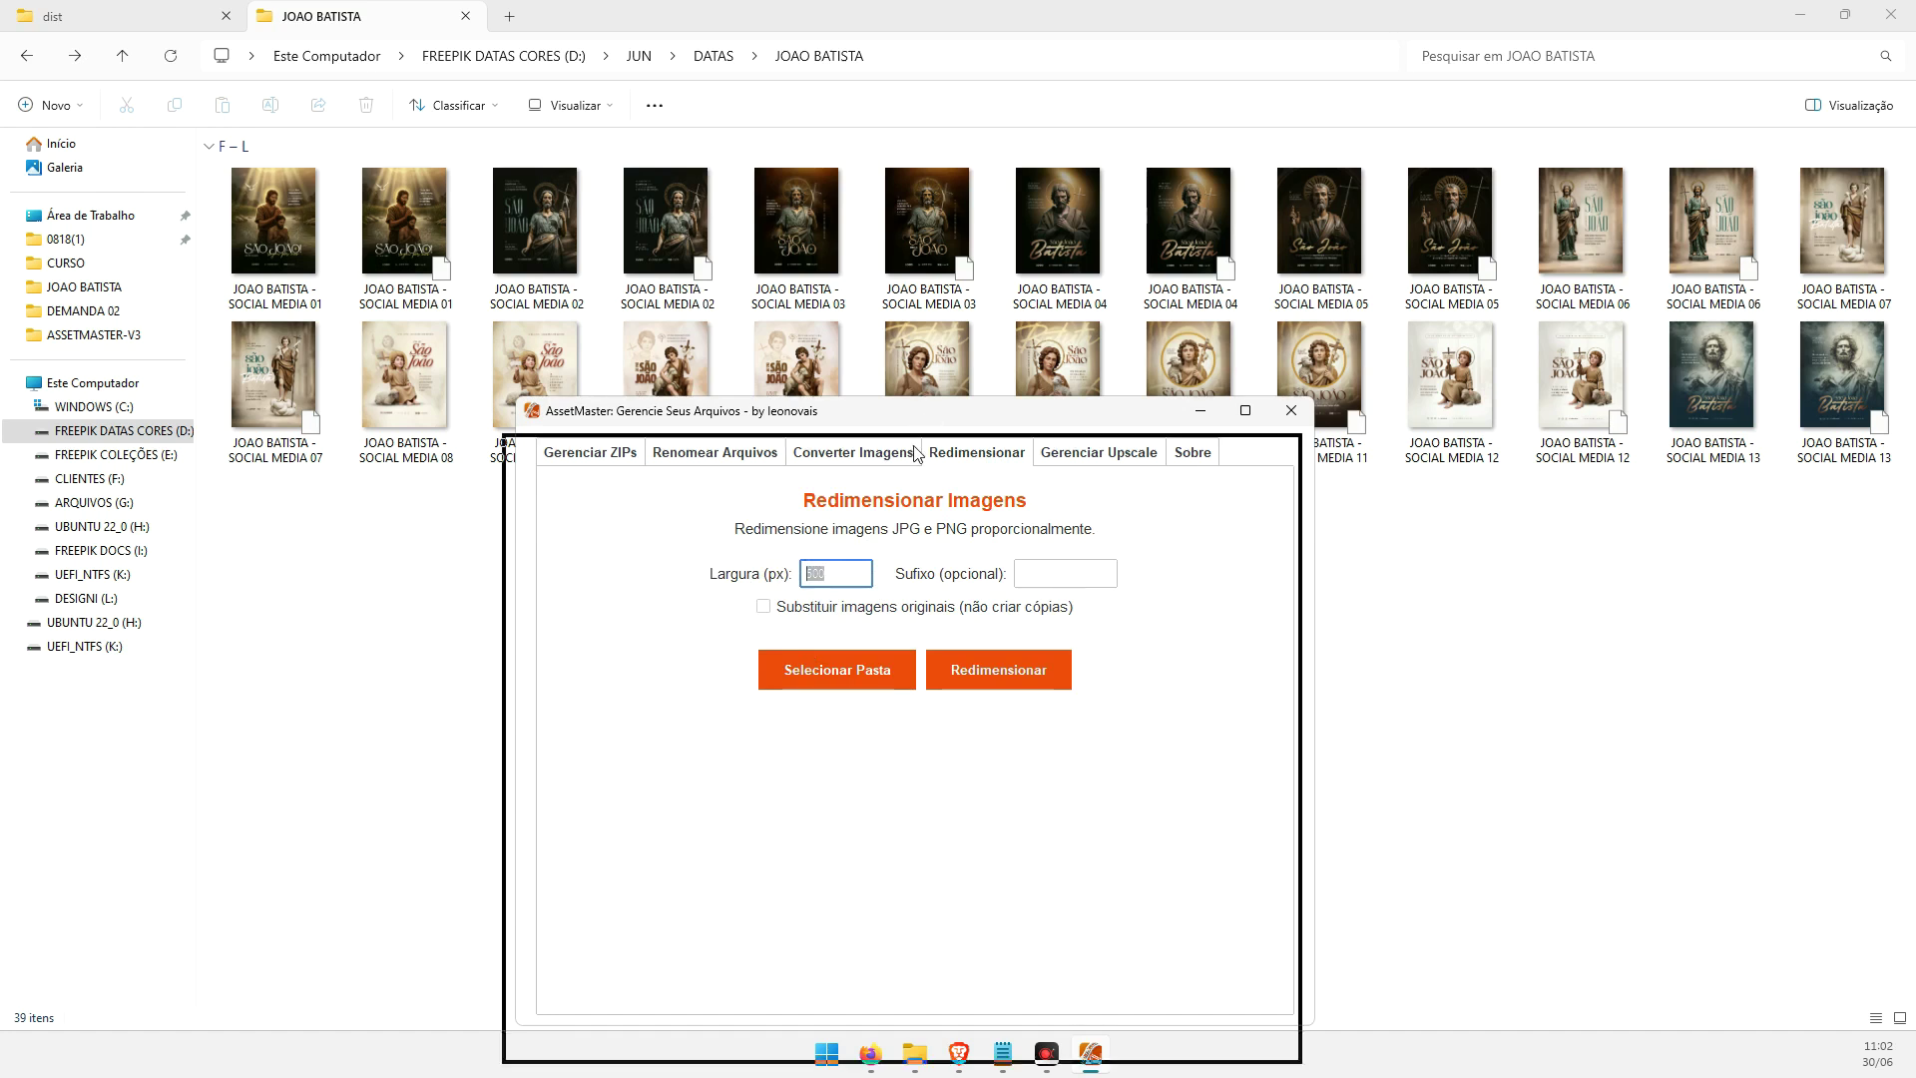
drag(929, 419, 901, 537)
right_click(400, 396)
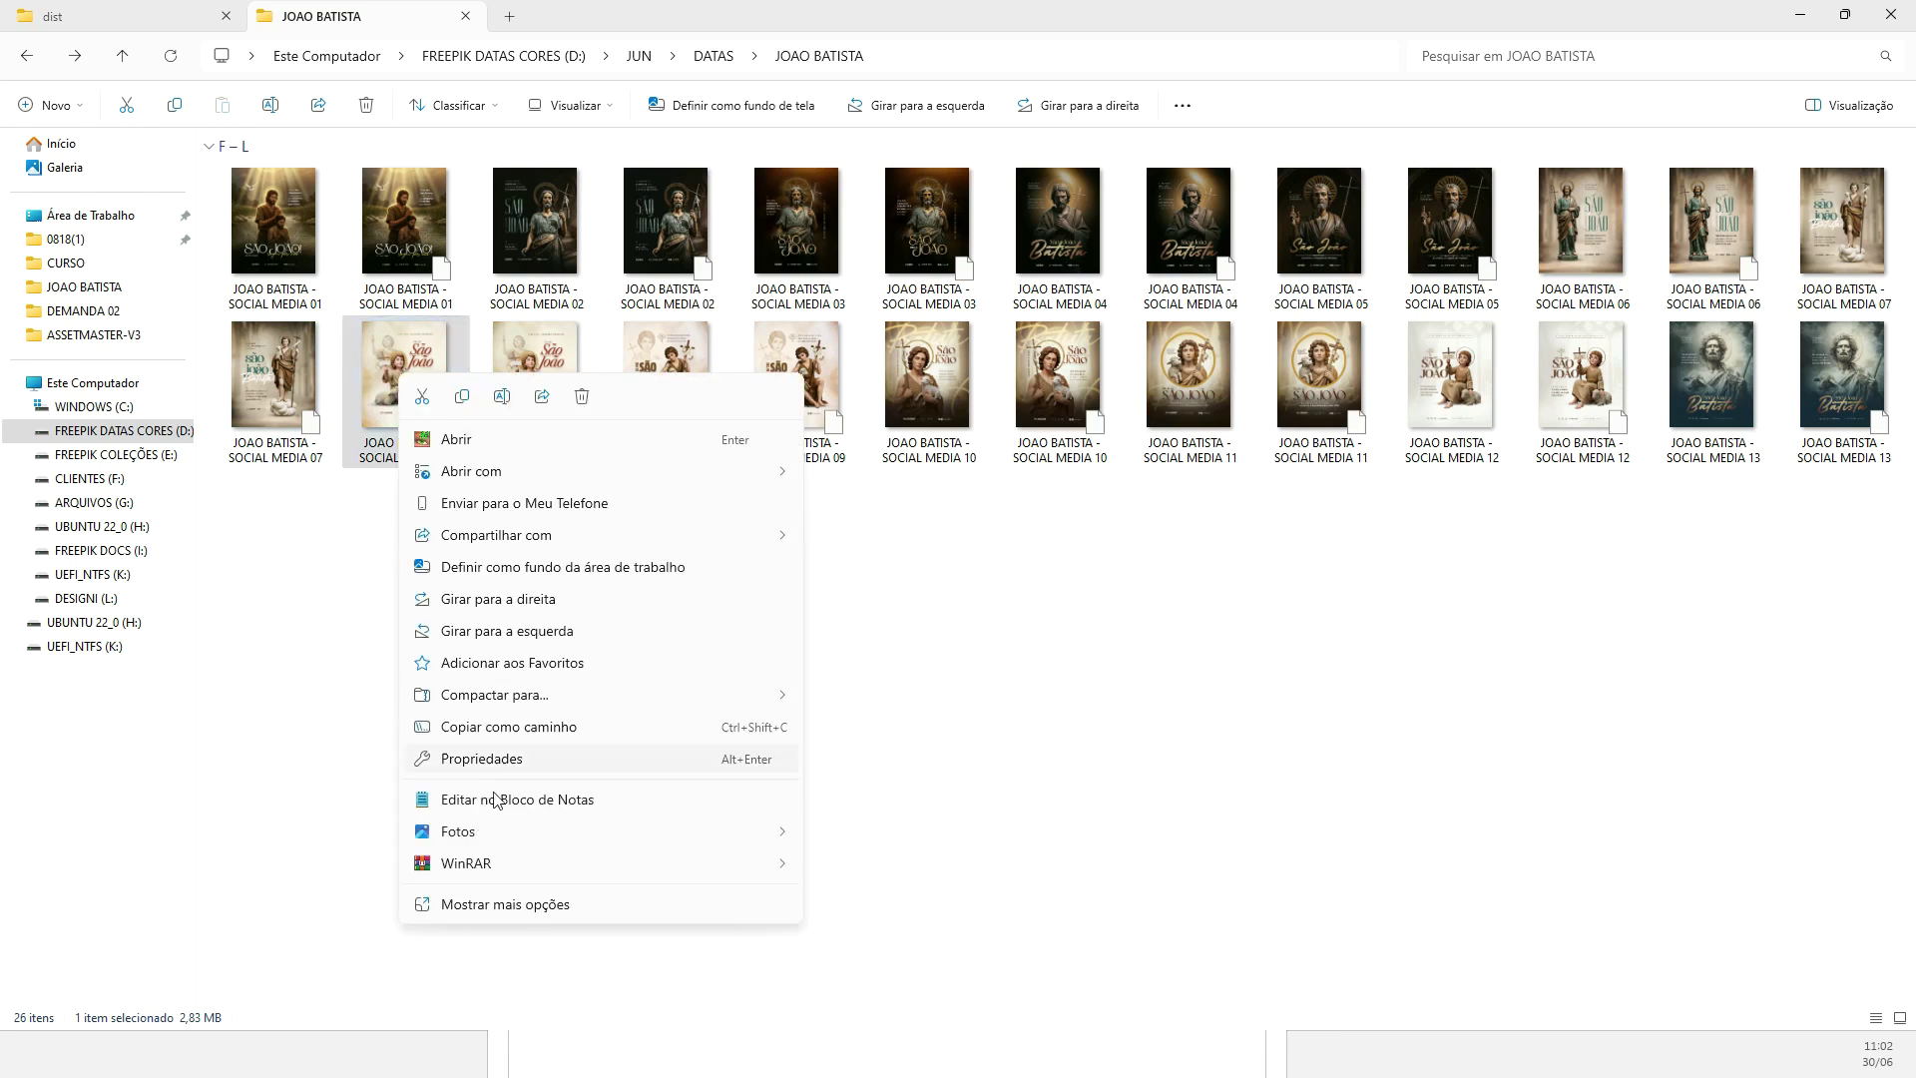
click(480, 912)
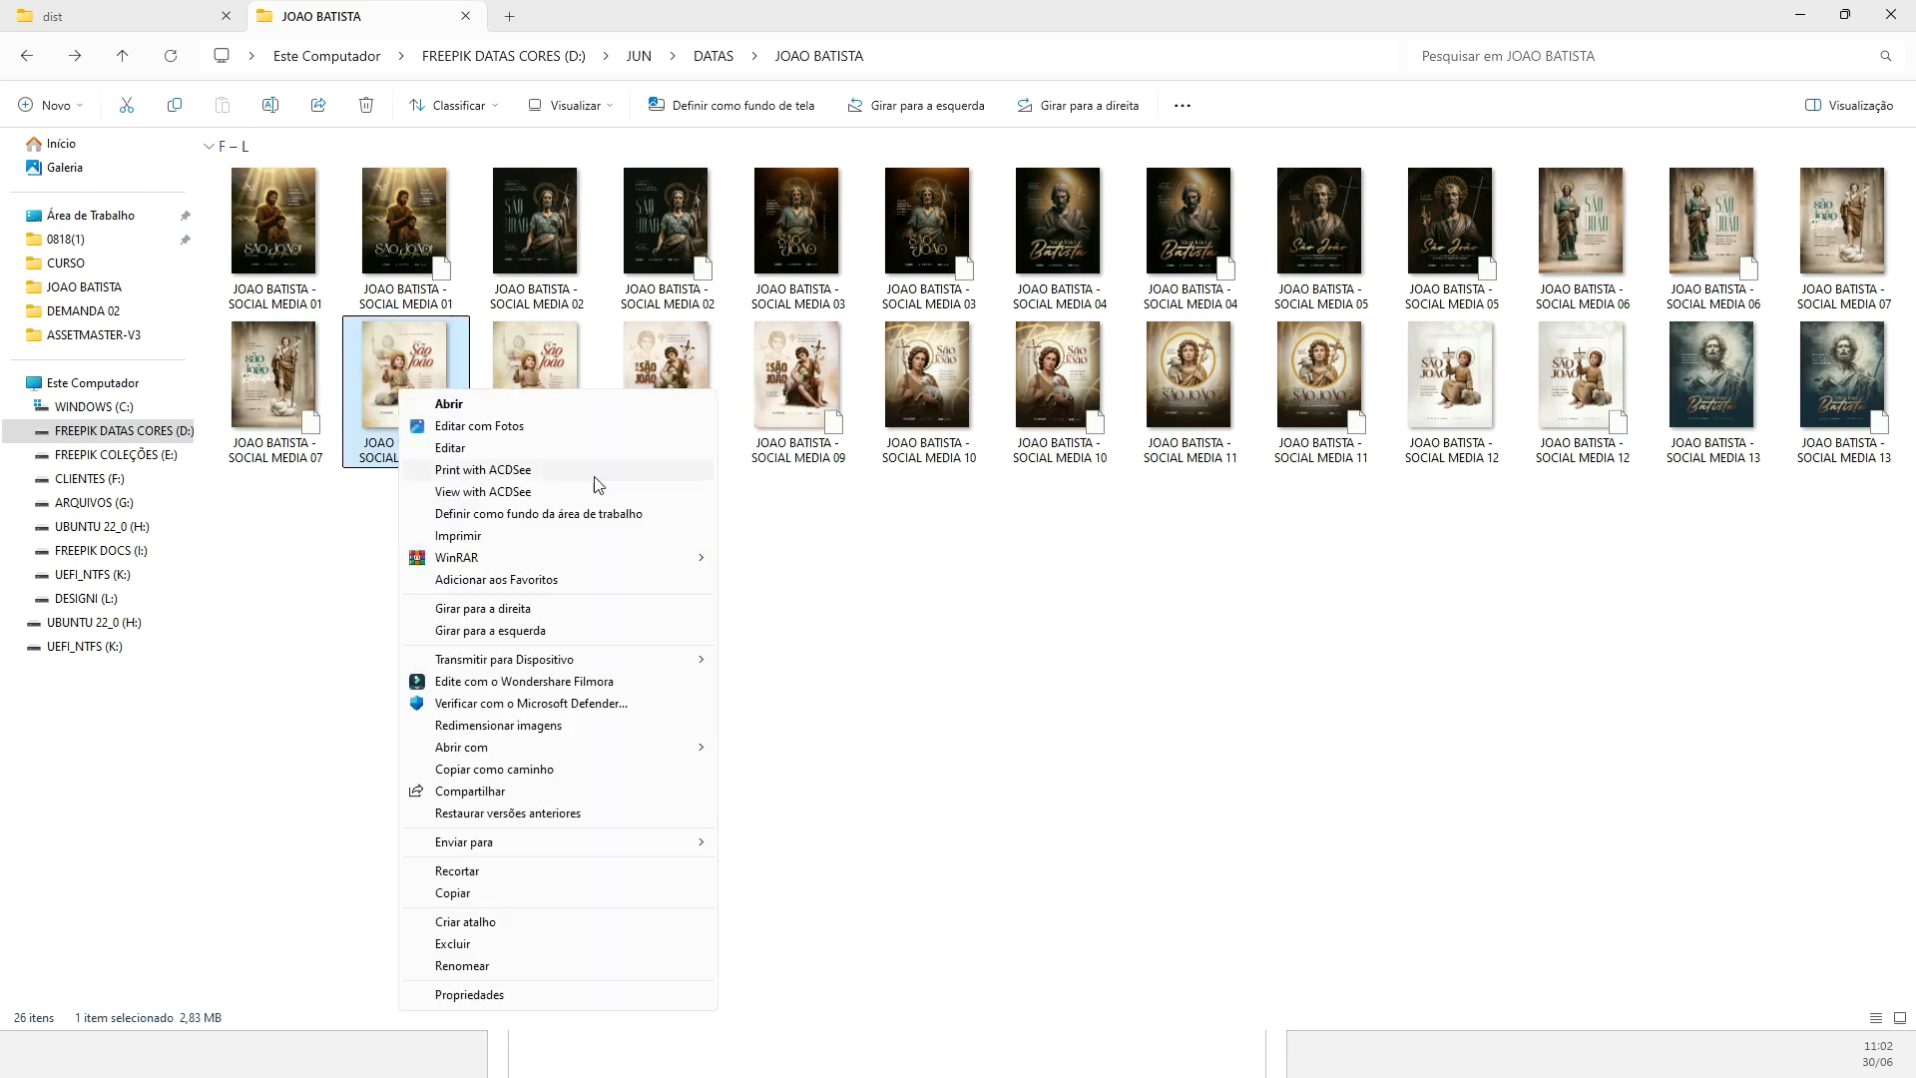
click(489, 990)
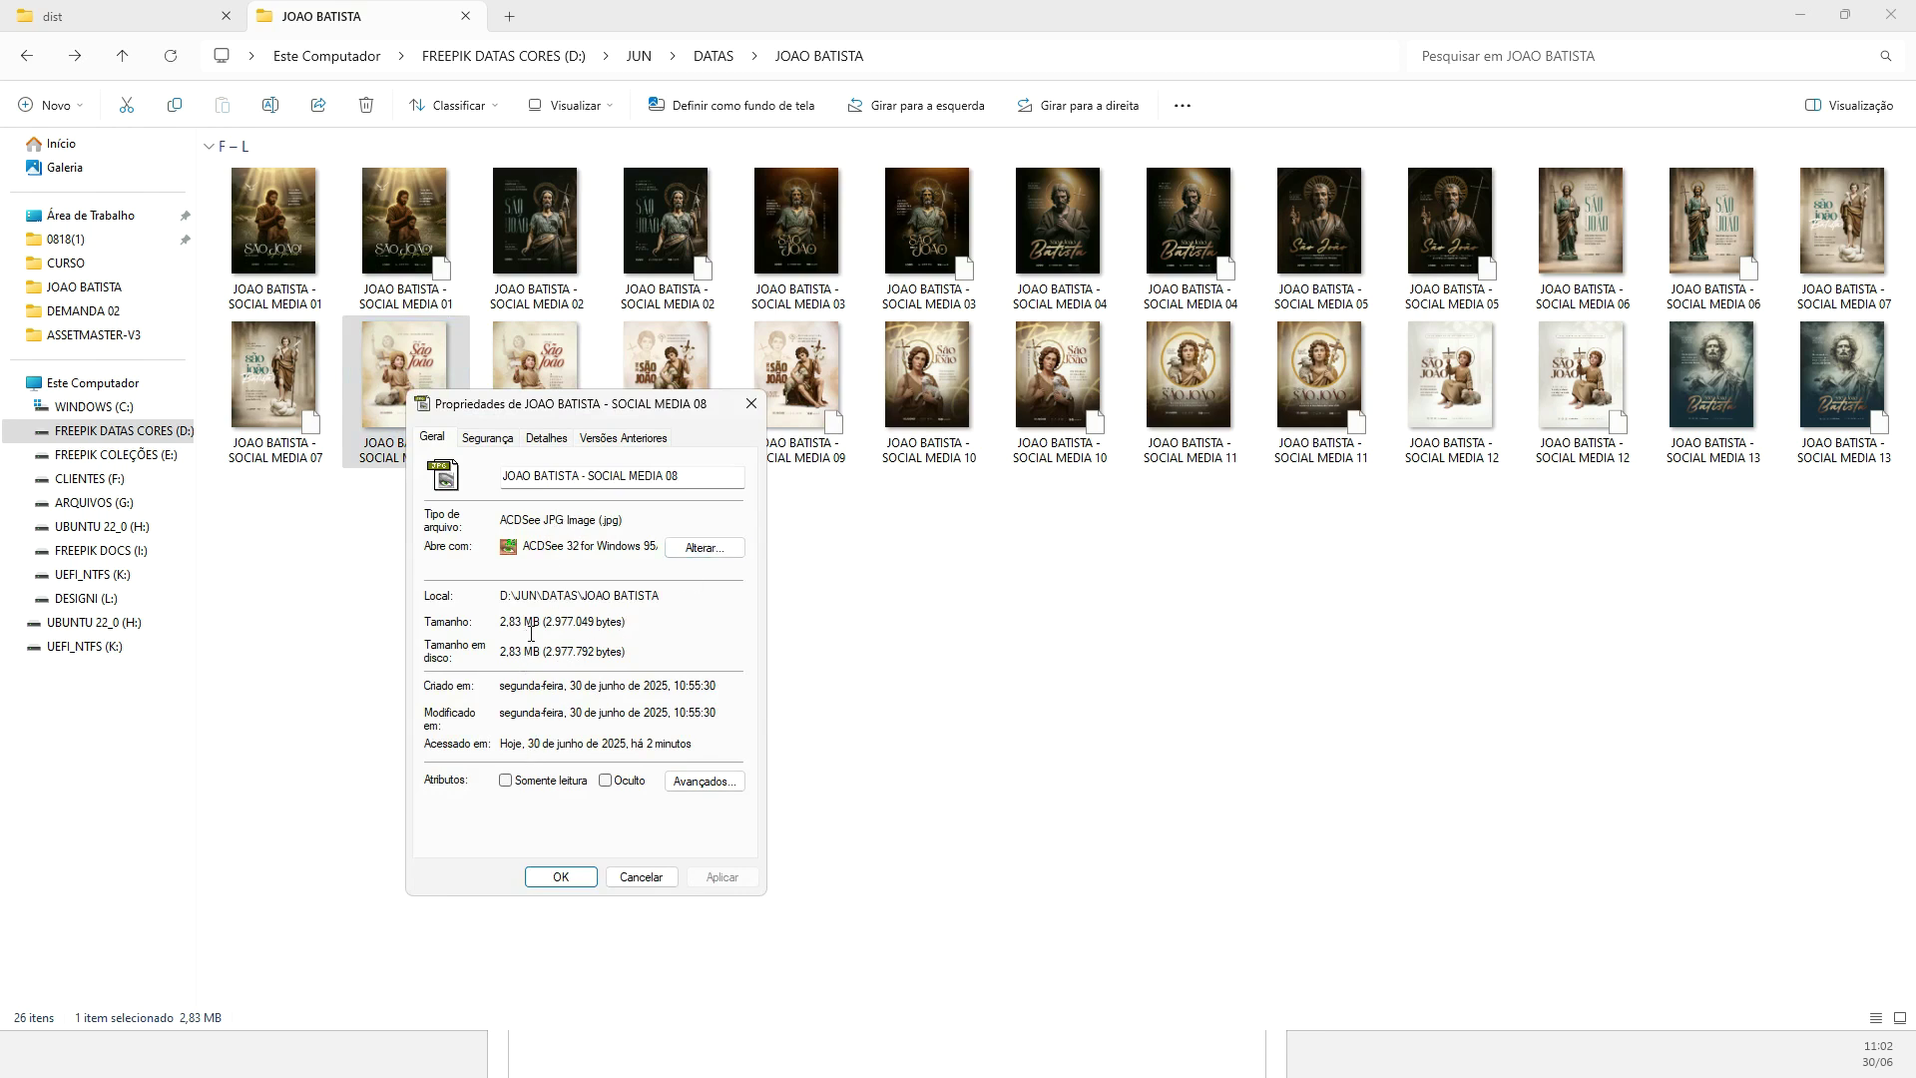
click(658, 882)
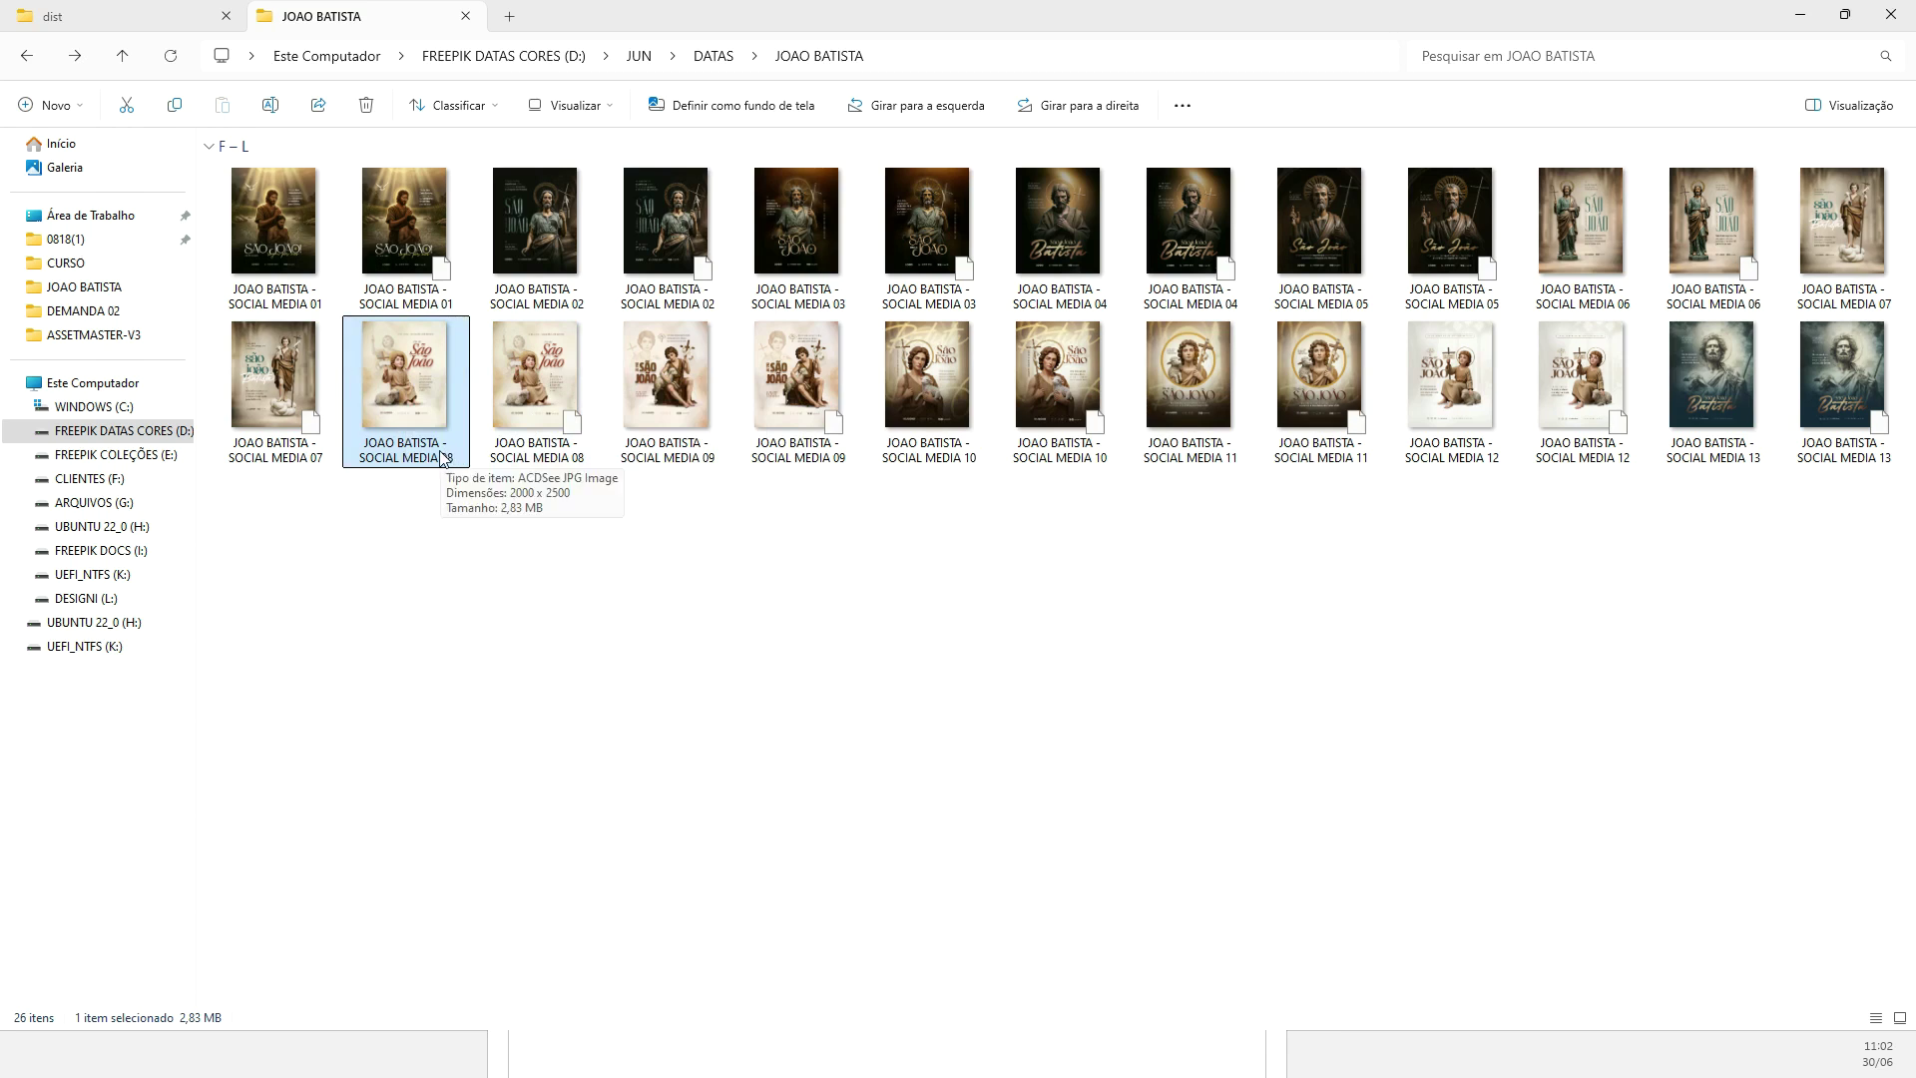
click(1213, 1063)
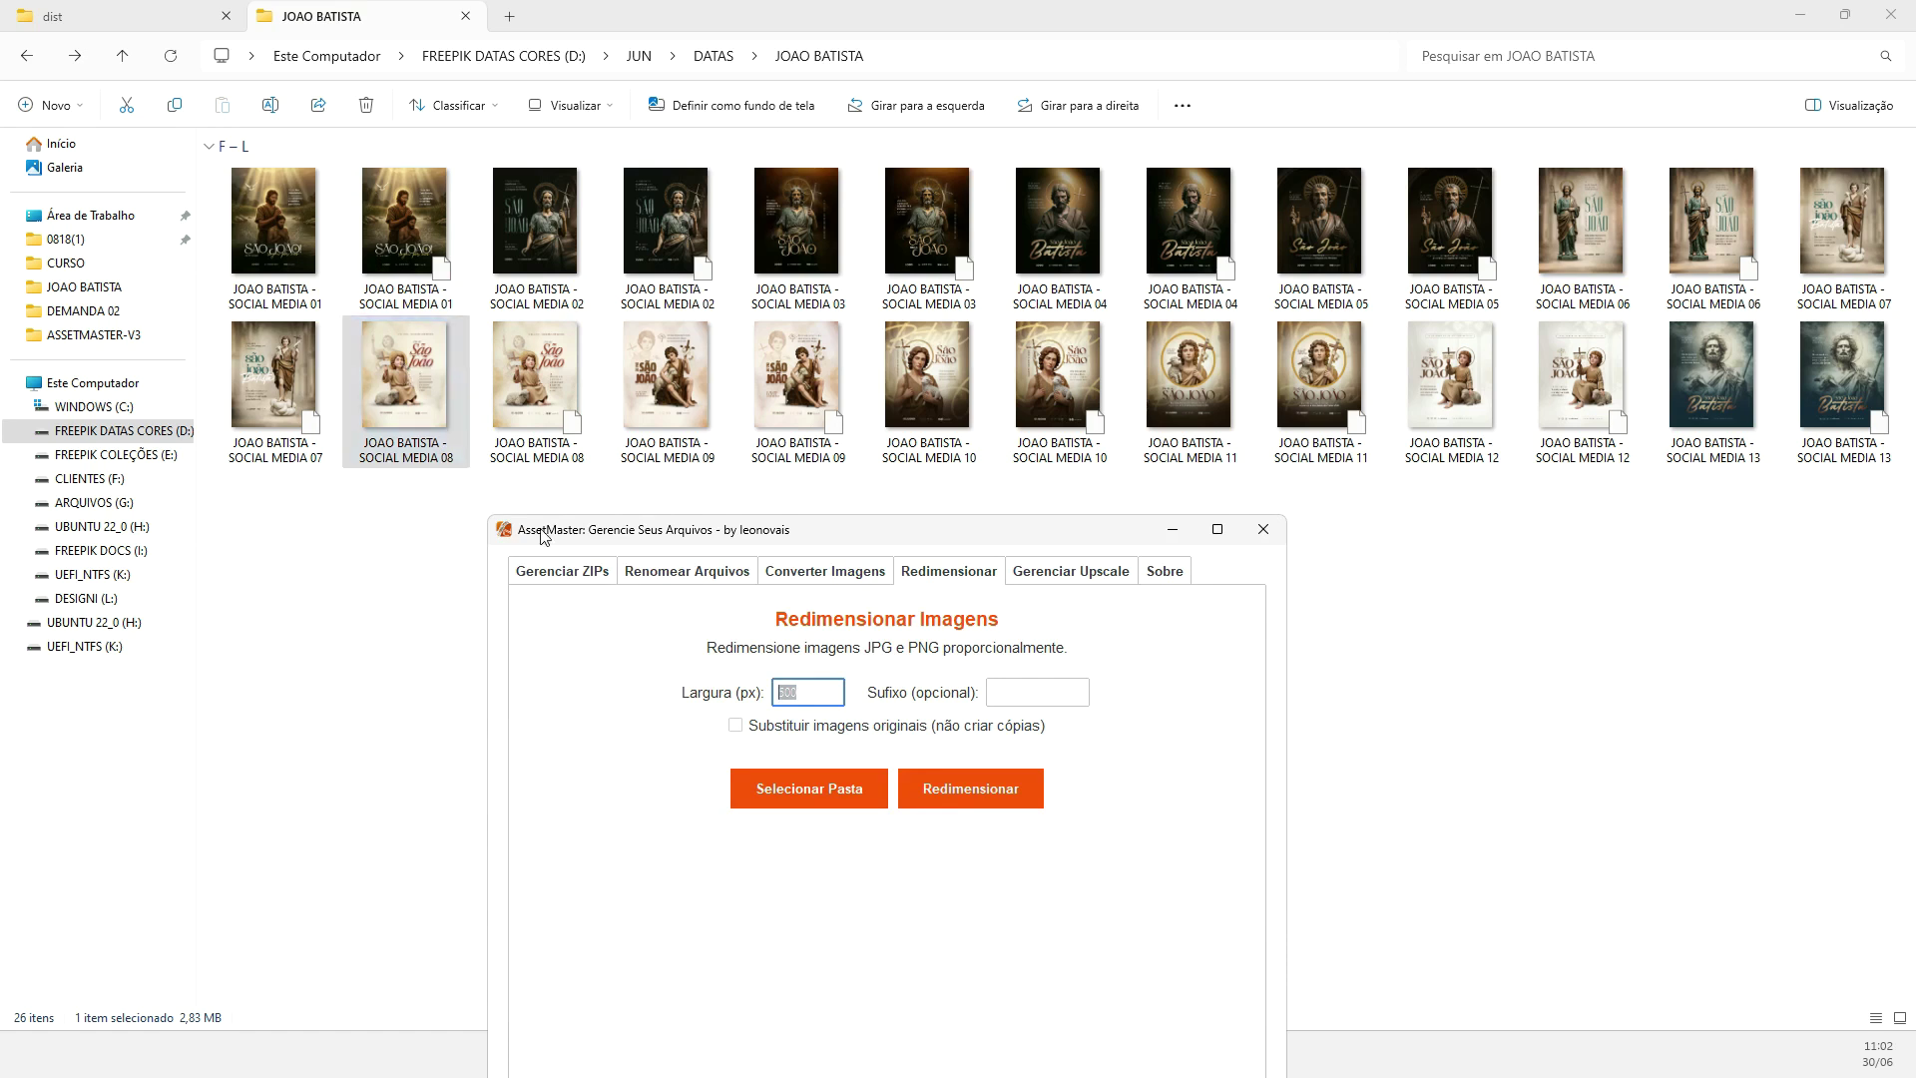
drag(806, 692, 713, 692)
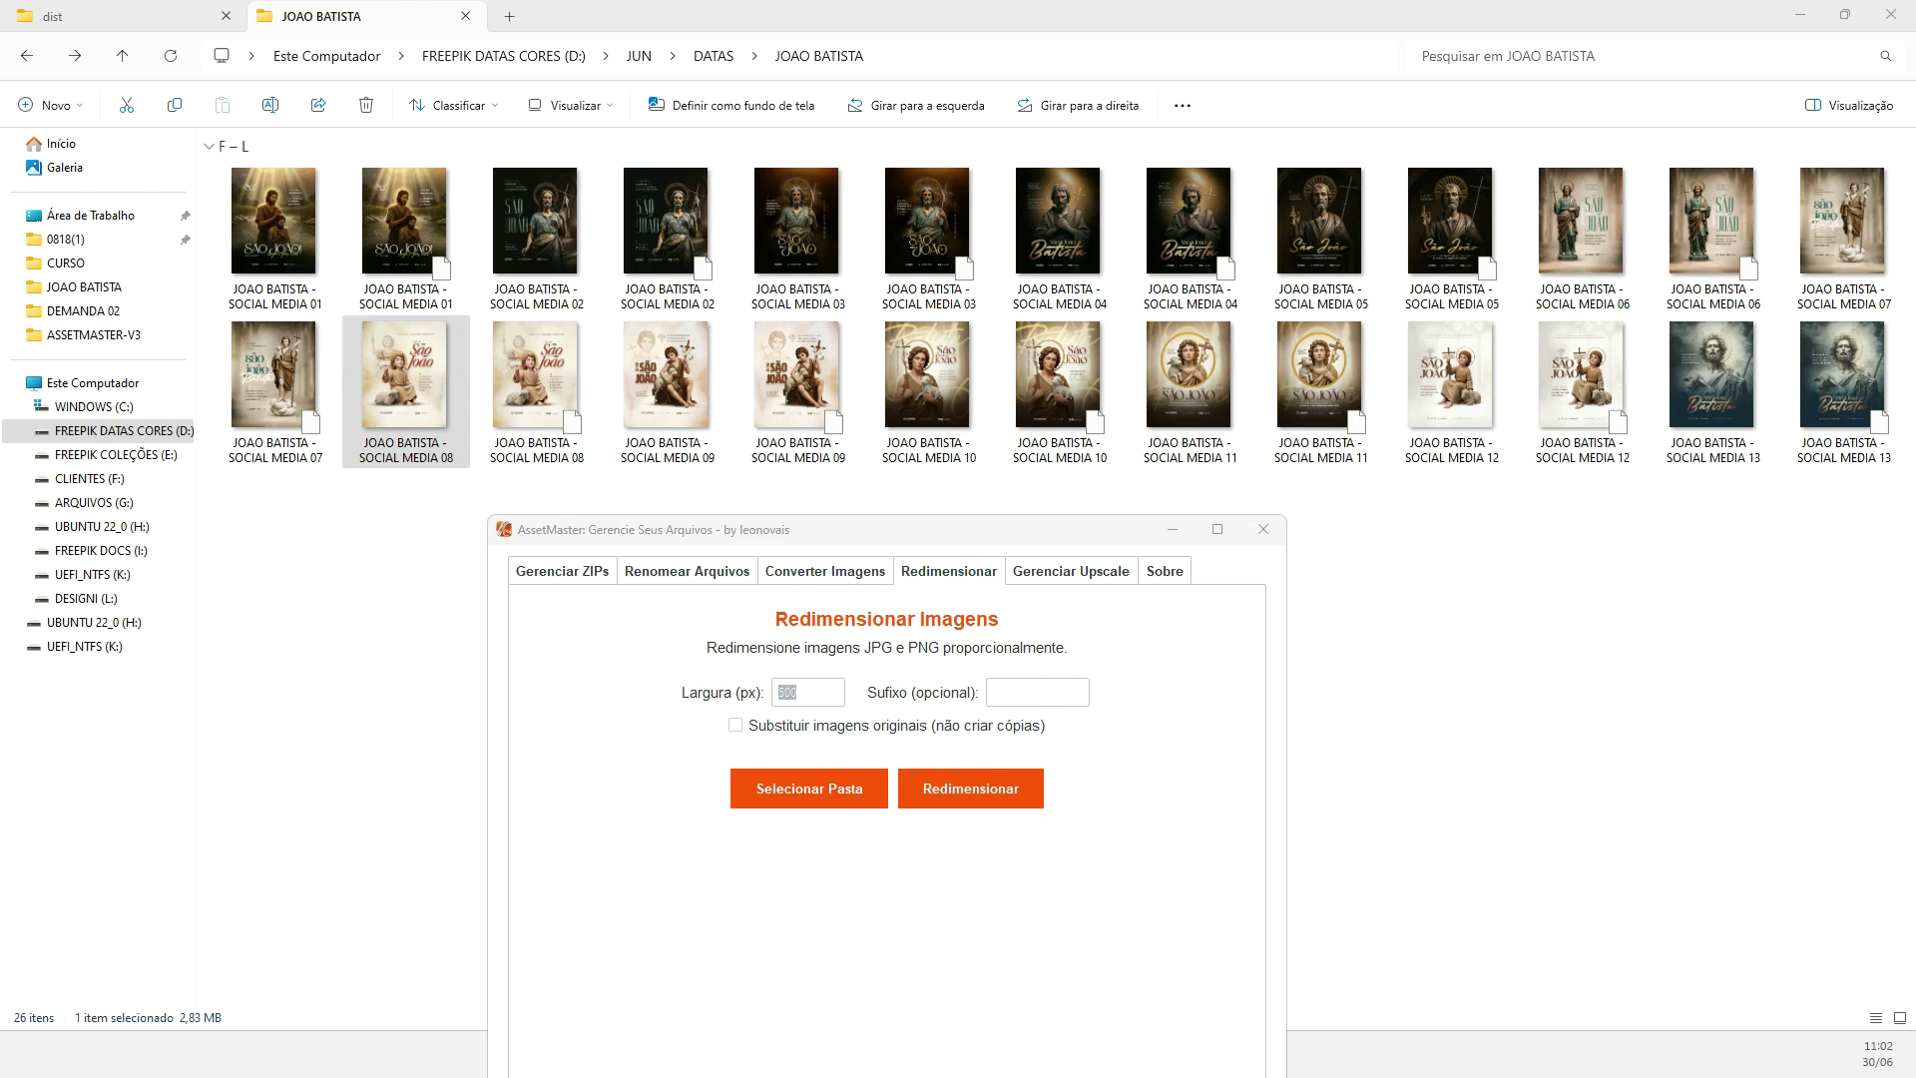
click(735, 697)
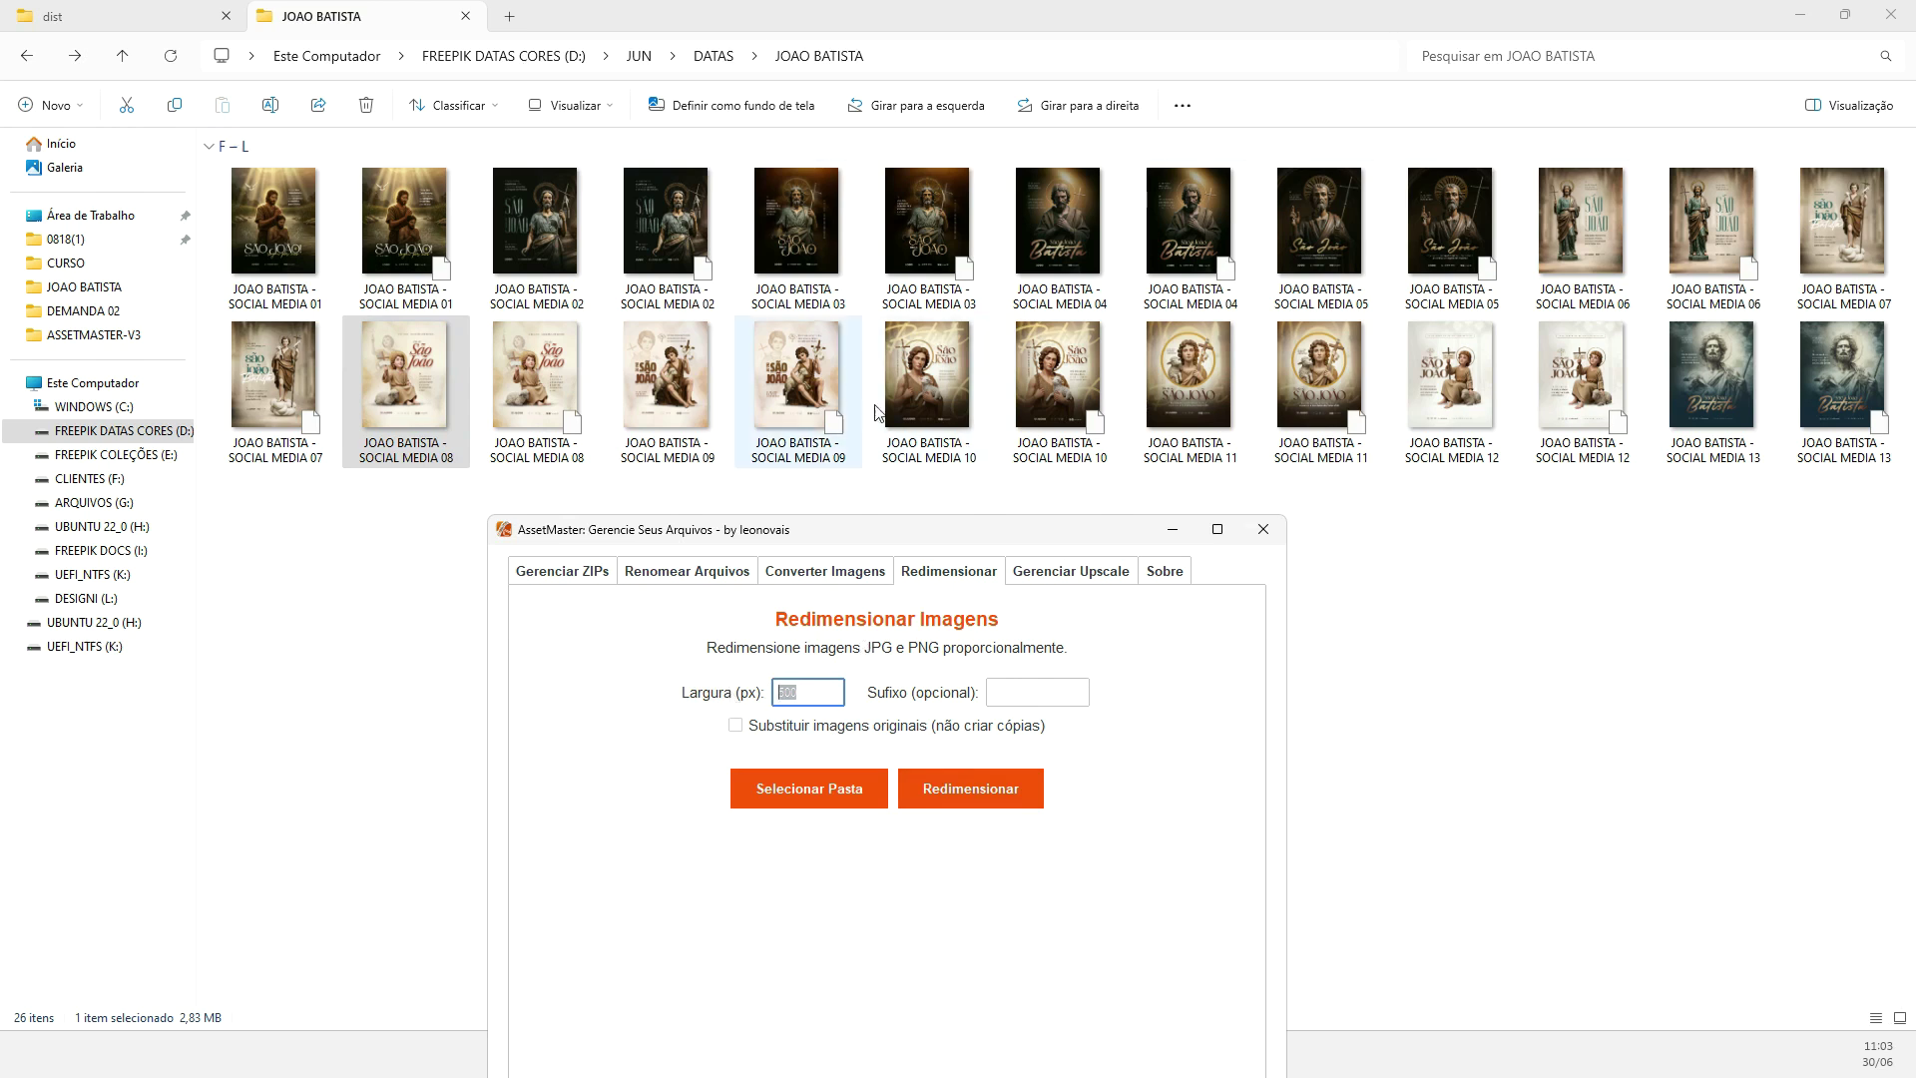
click(995, 691)
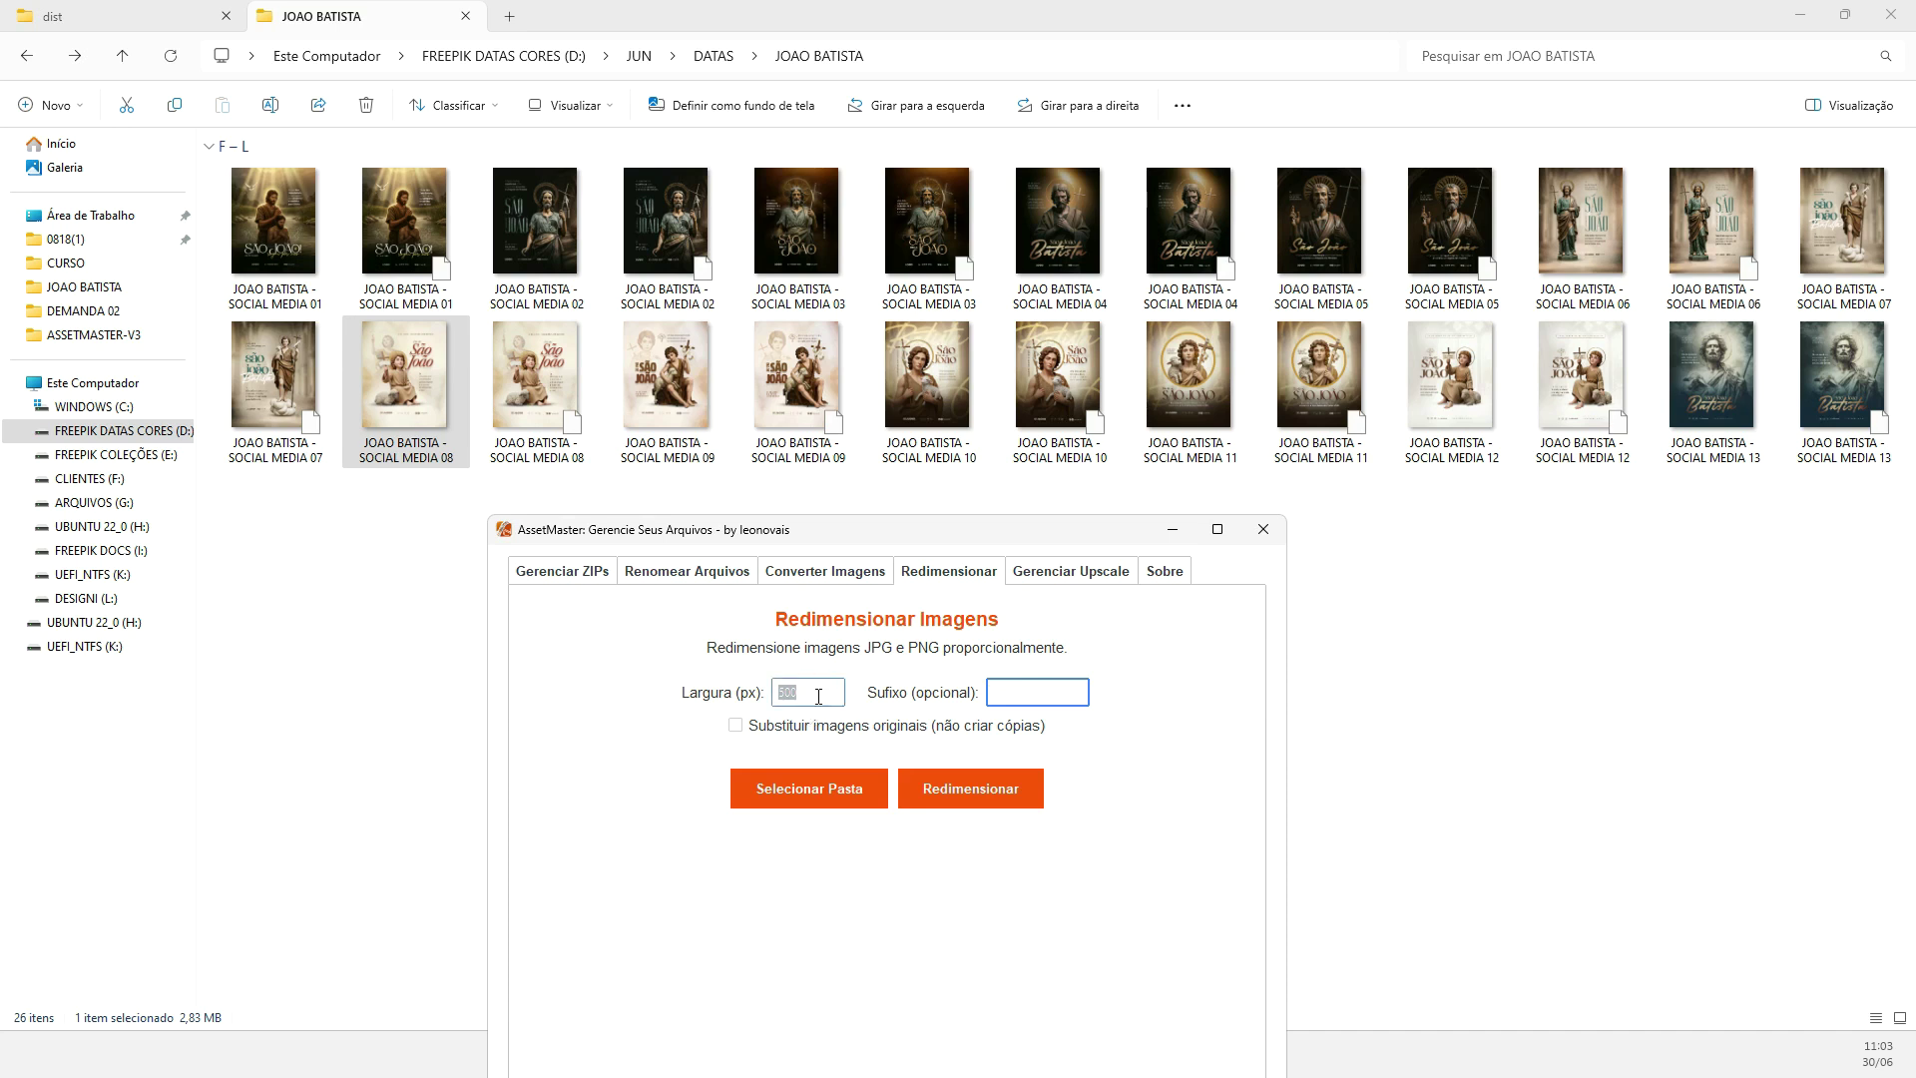
drag(817, 693, 709, 686)
Choose the Desktop's Nova pasta (3) as the Redimensionar source folder
click(1070, 586)
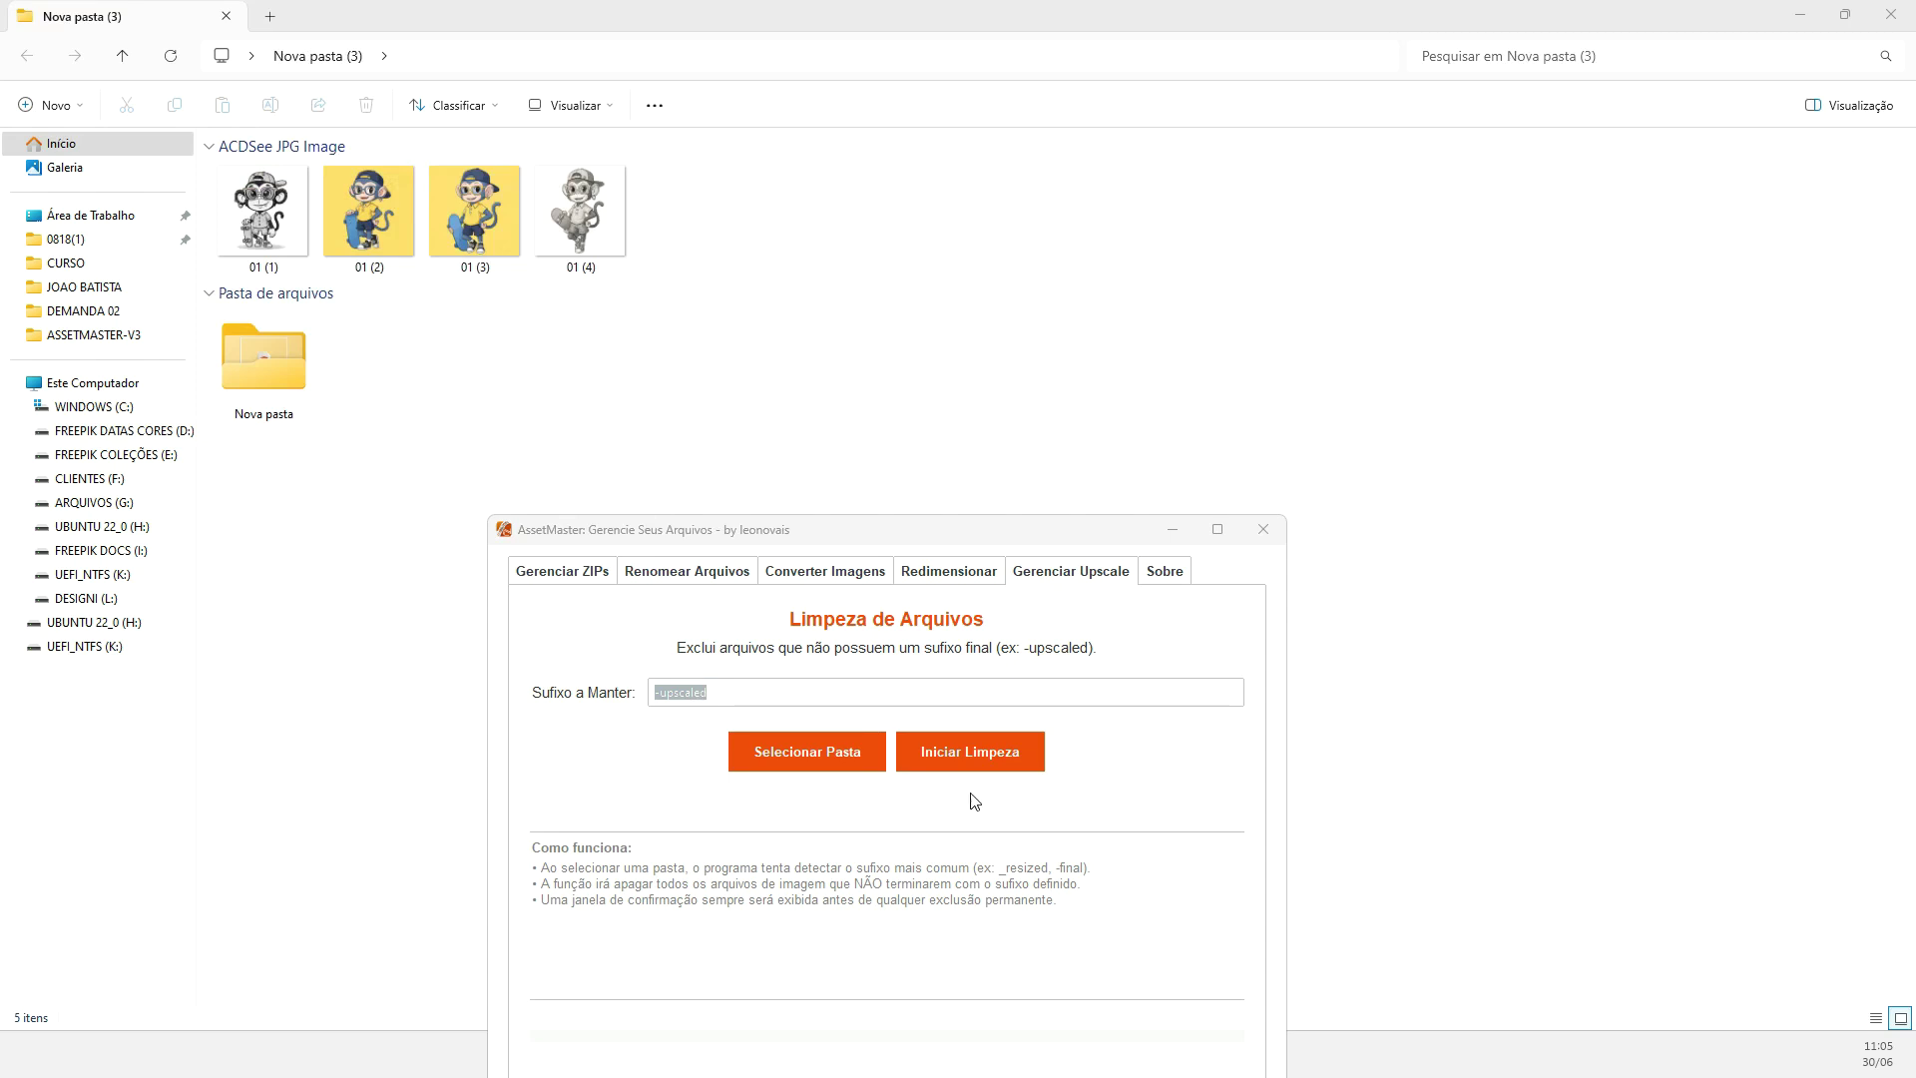
drag(851, 529, 1101, 179)
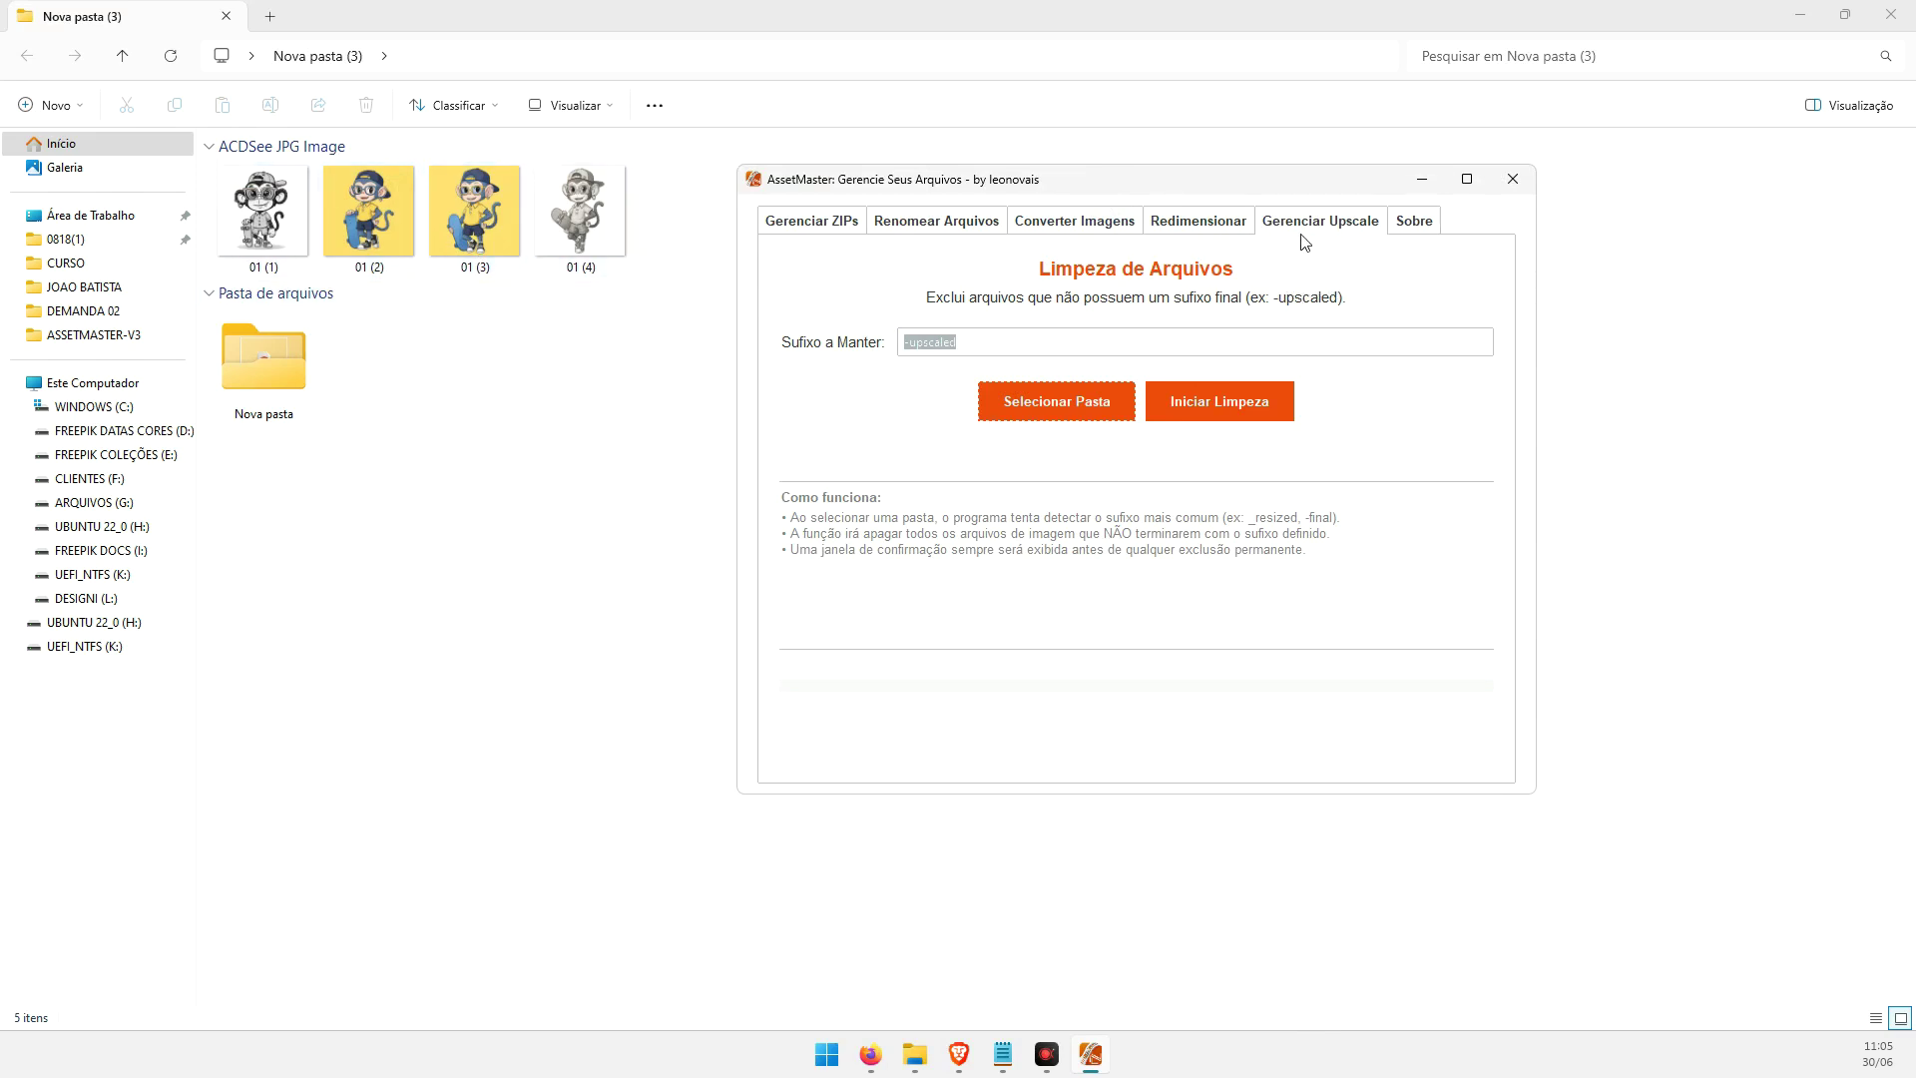
click(1215, 230)
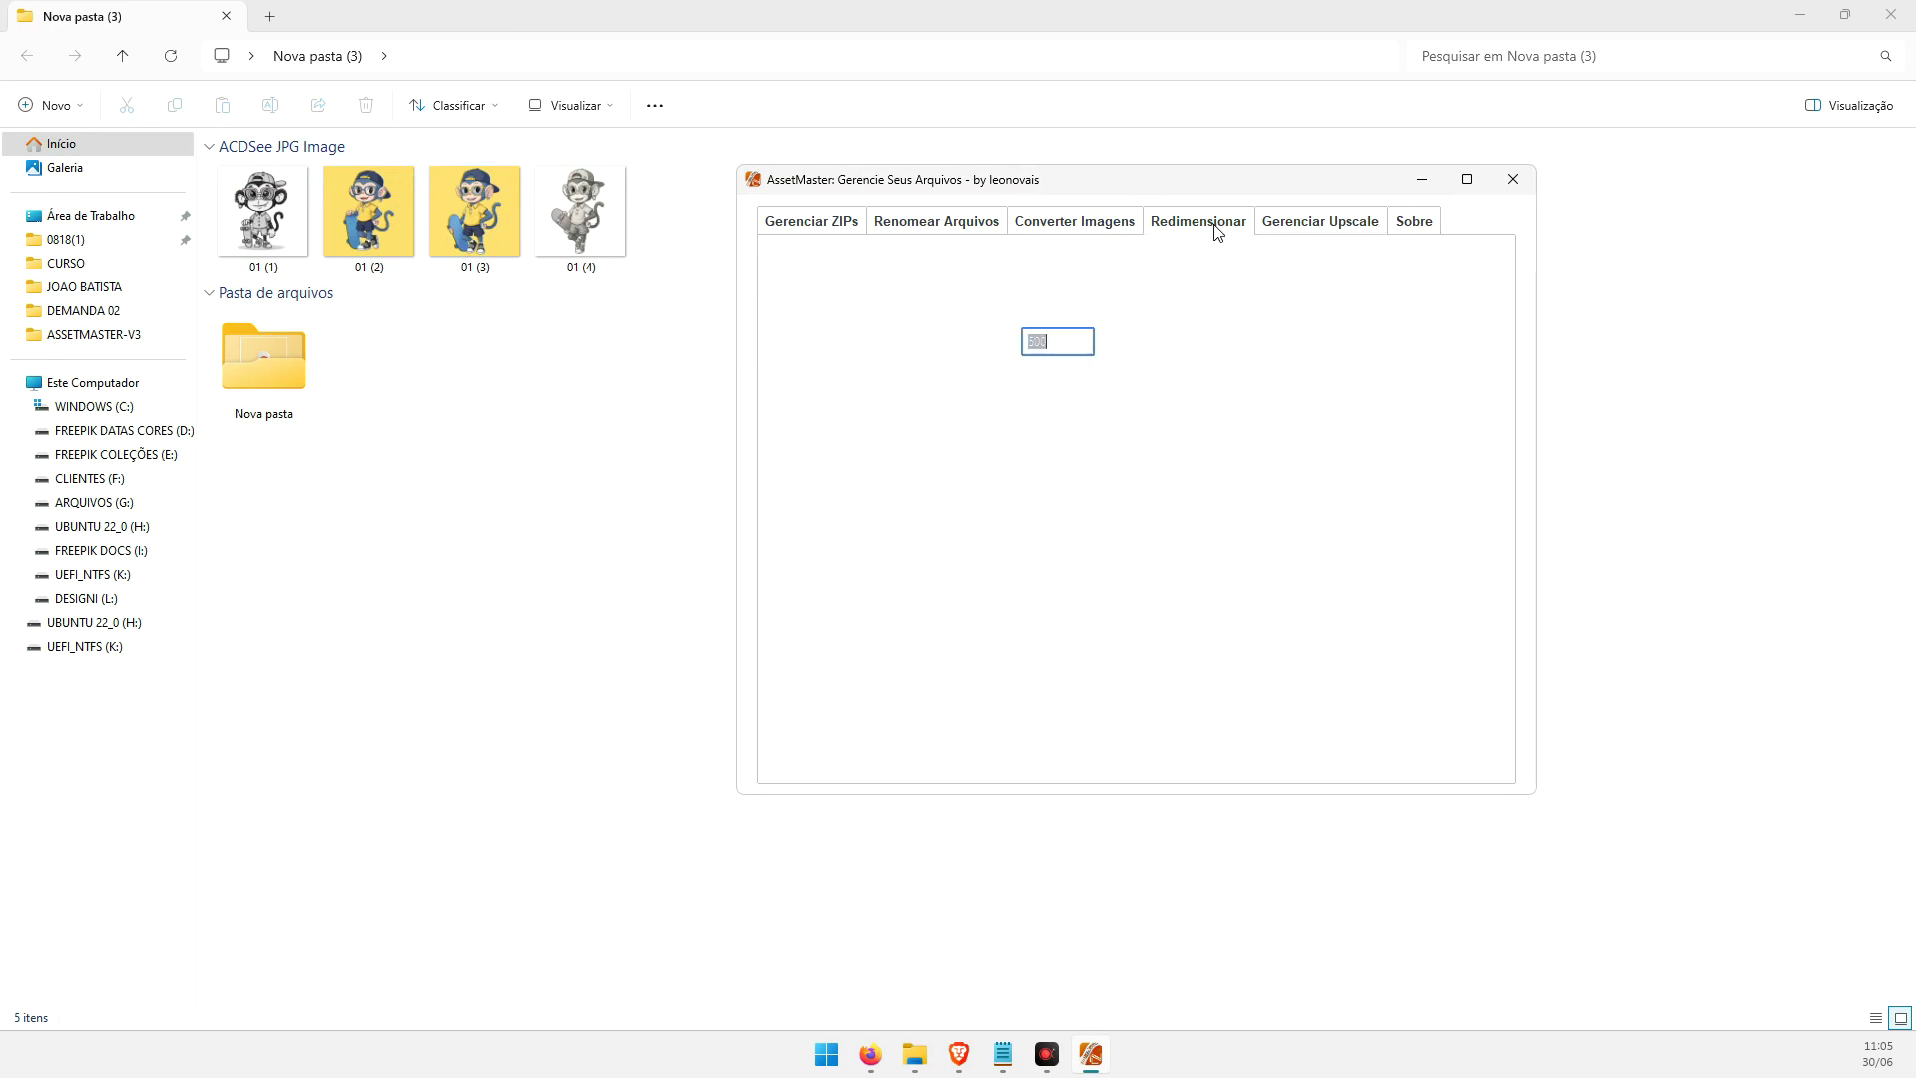
click(1091, 442)
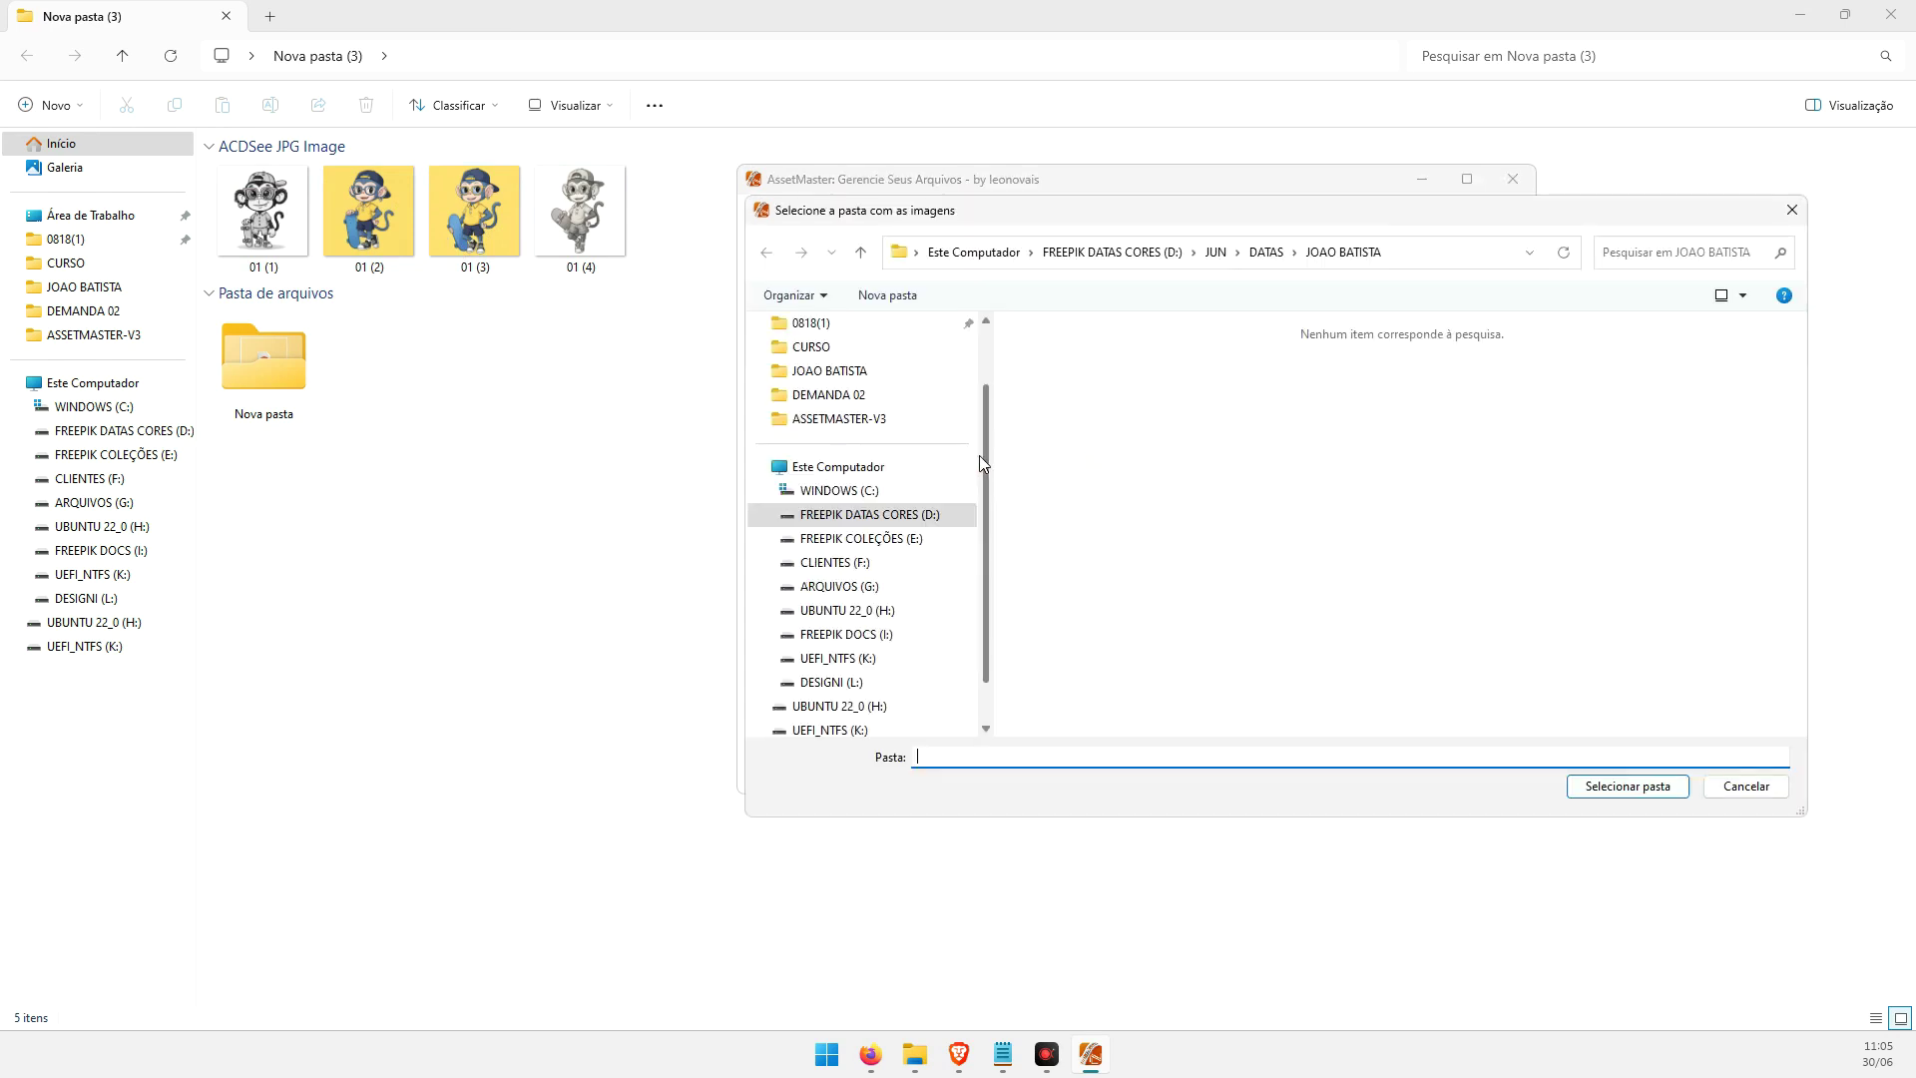
scroll(868, 429, up, 1)
click(836, 374)
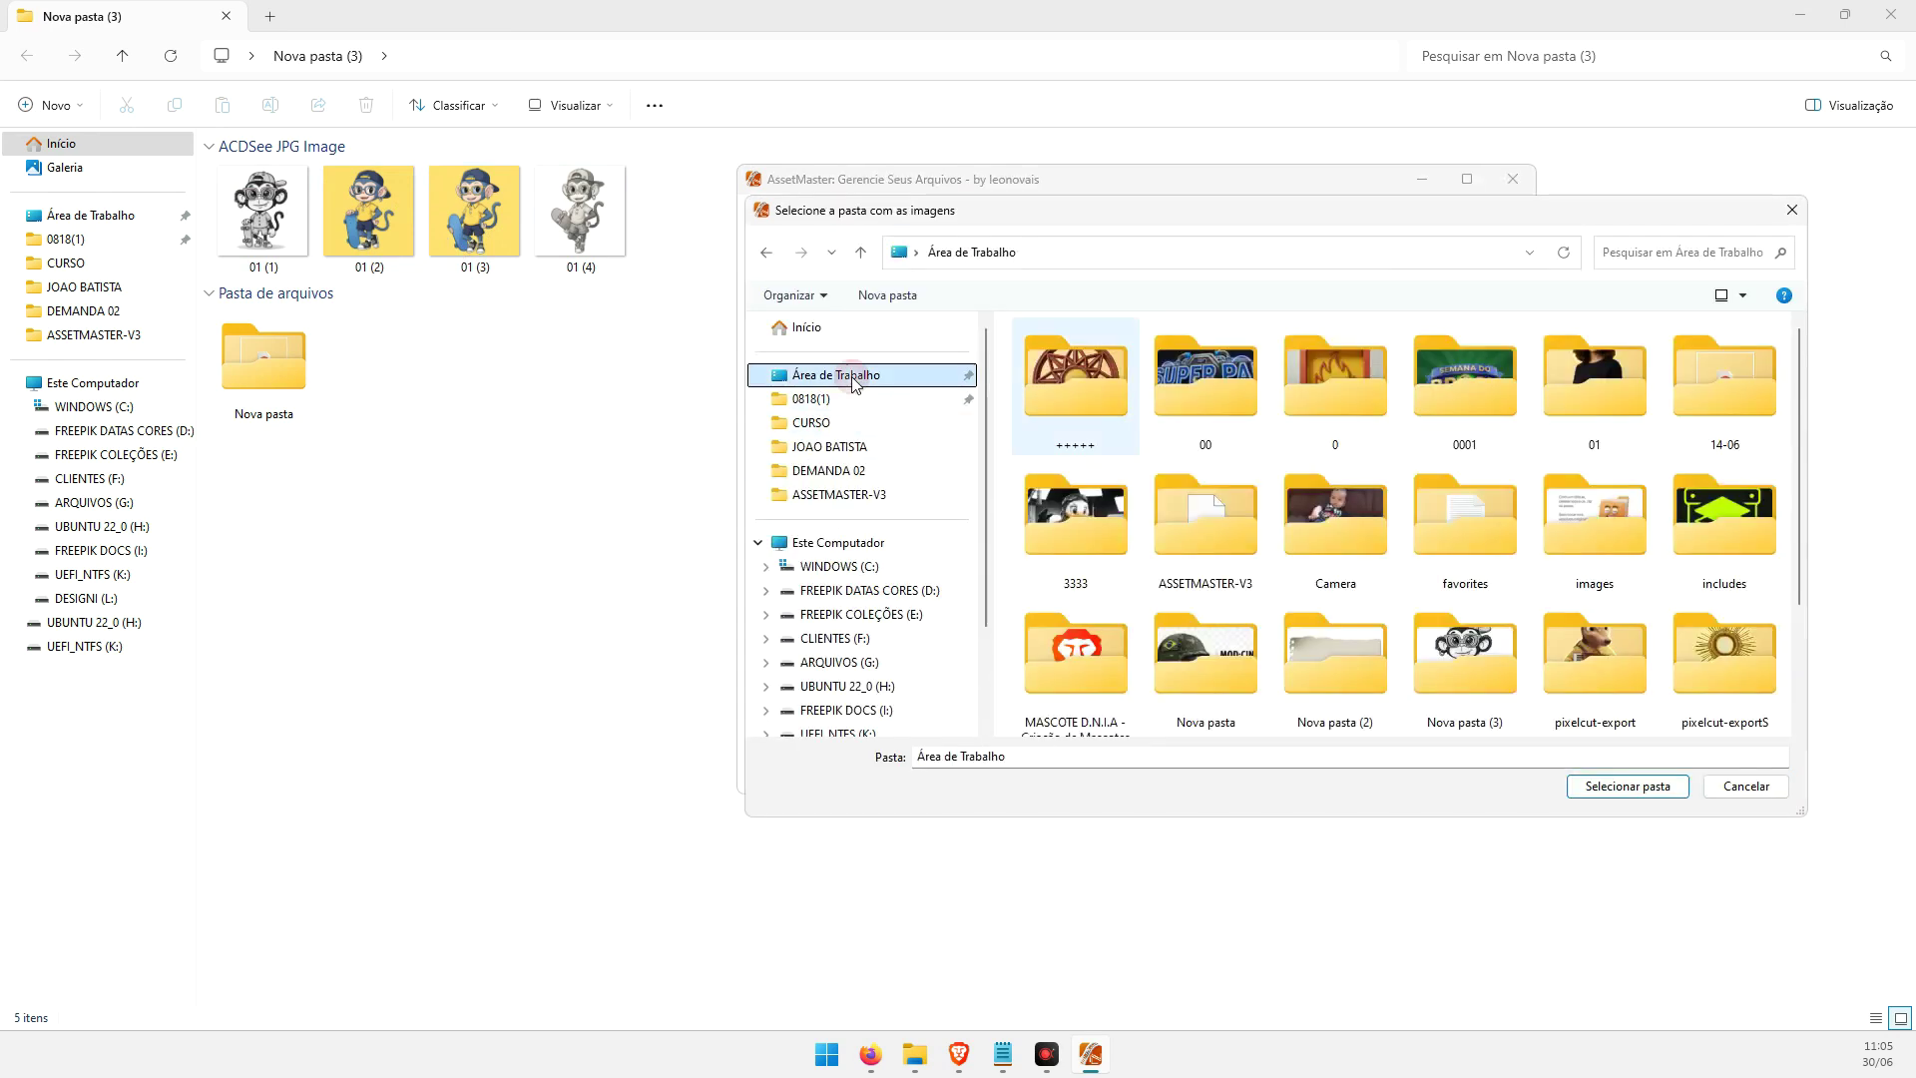
click(1462, 667)
double_click(1462, 654)
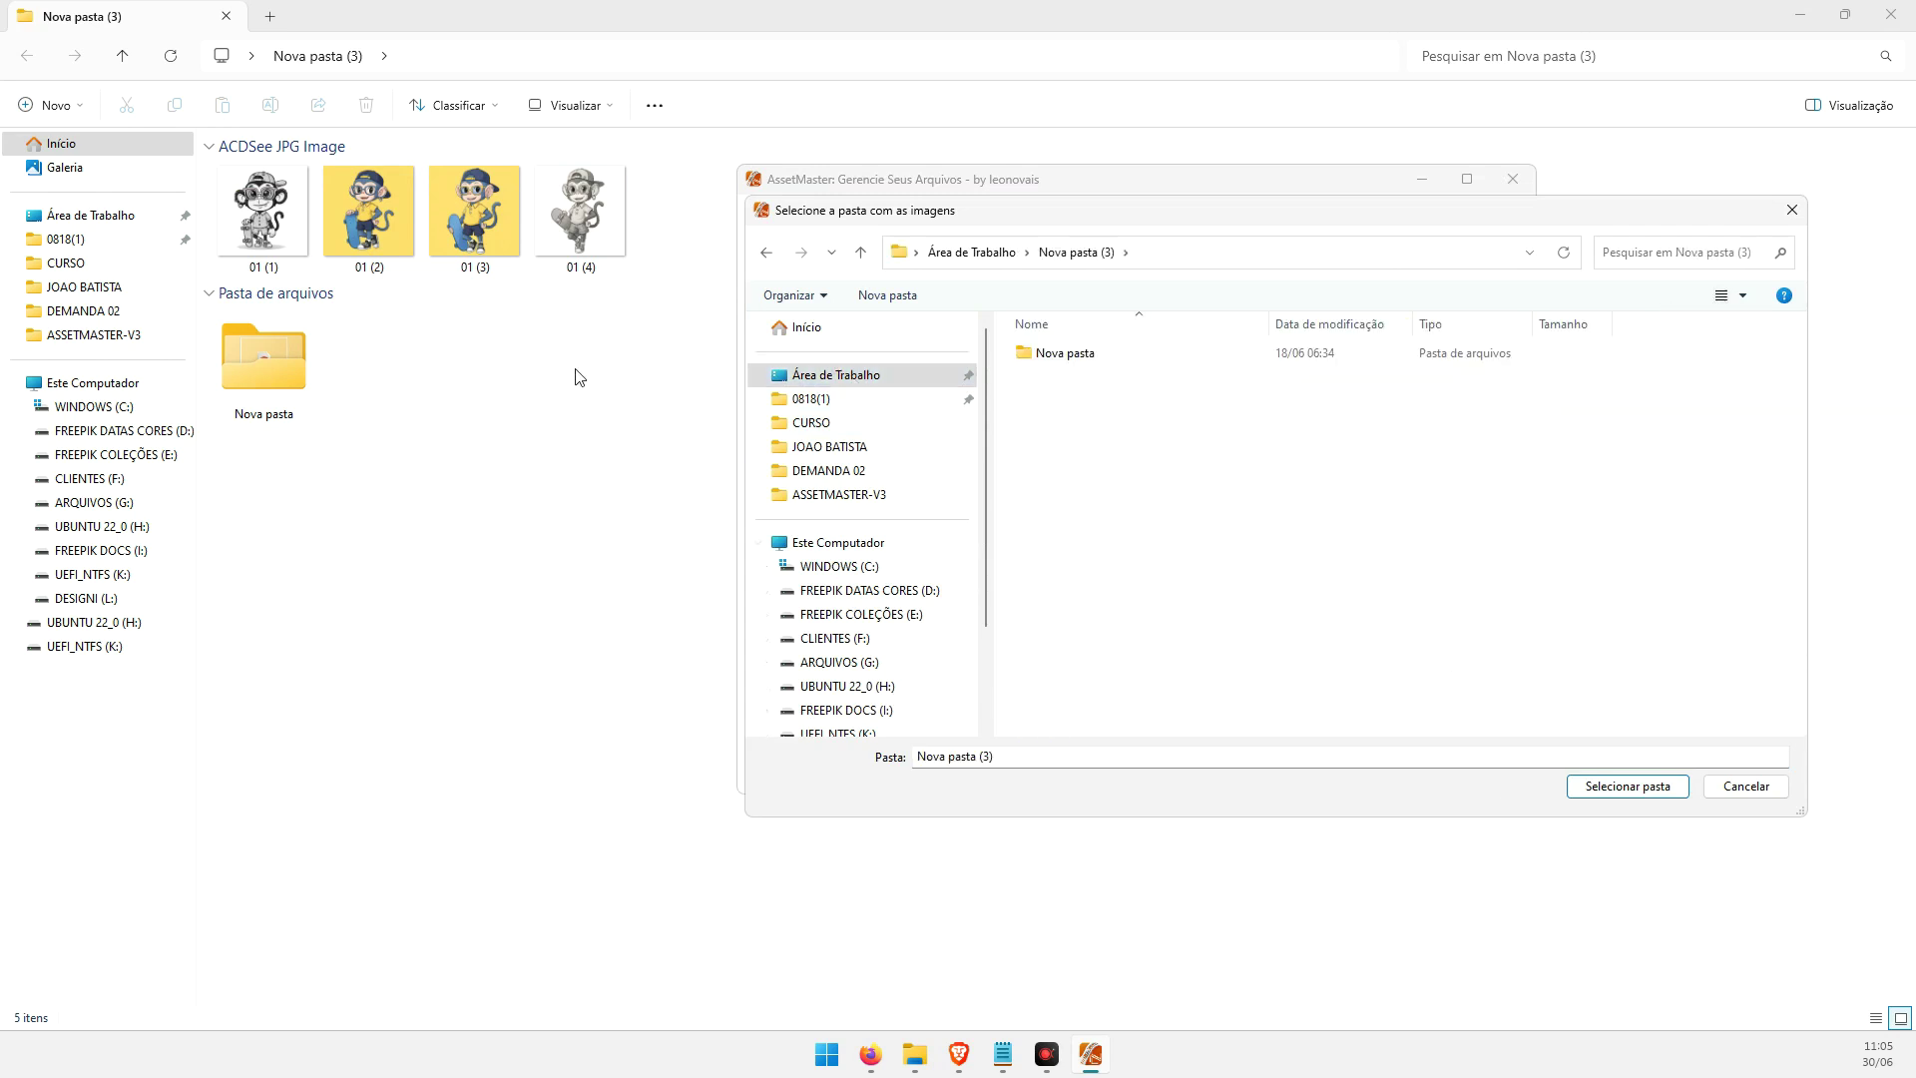
click(1576, 779)
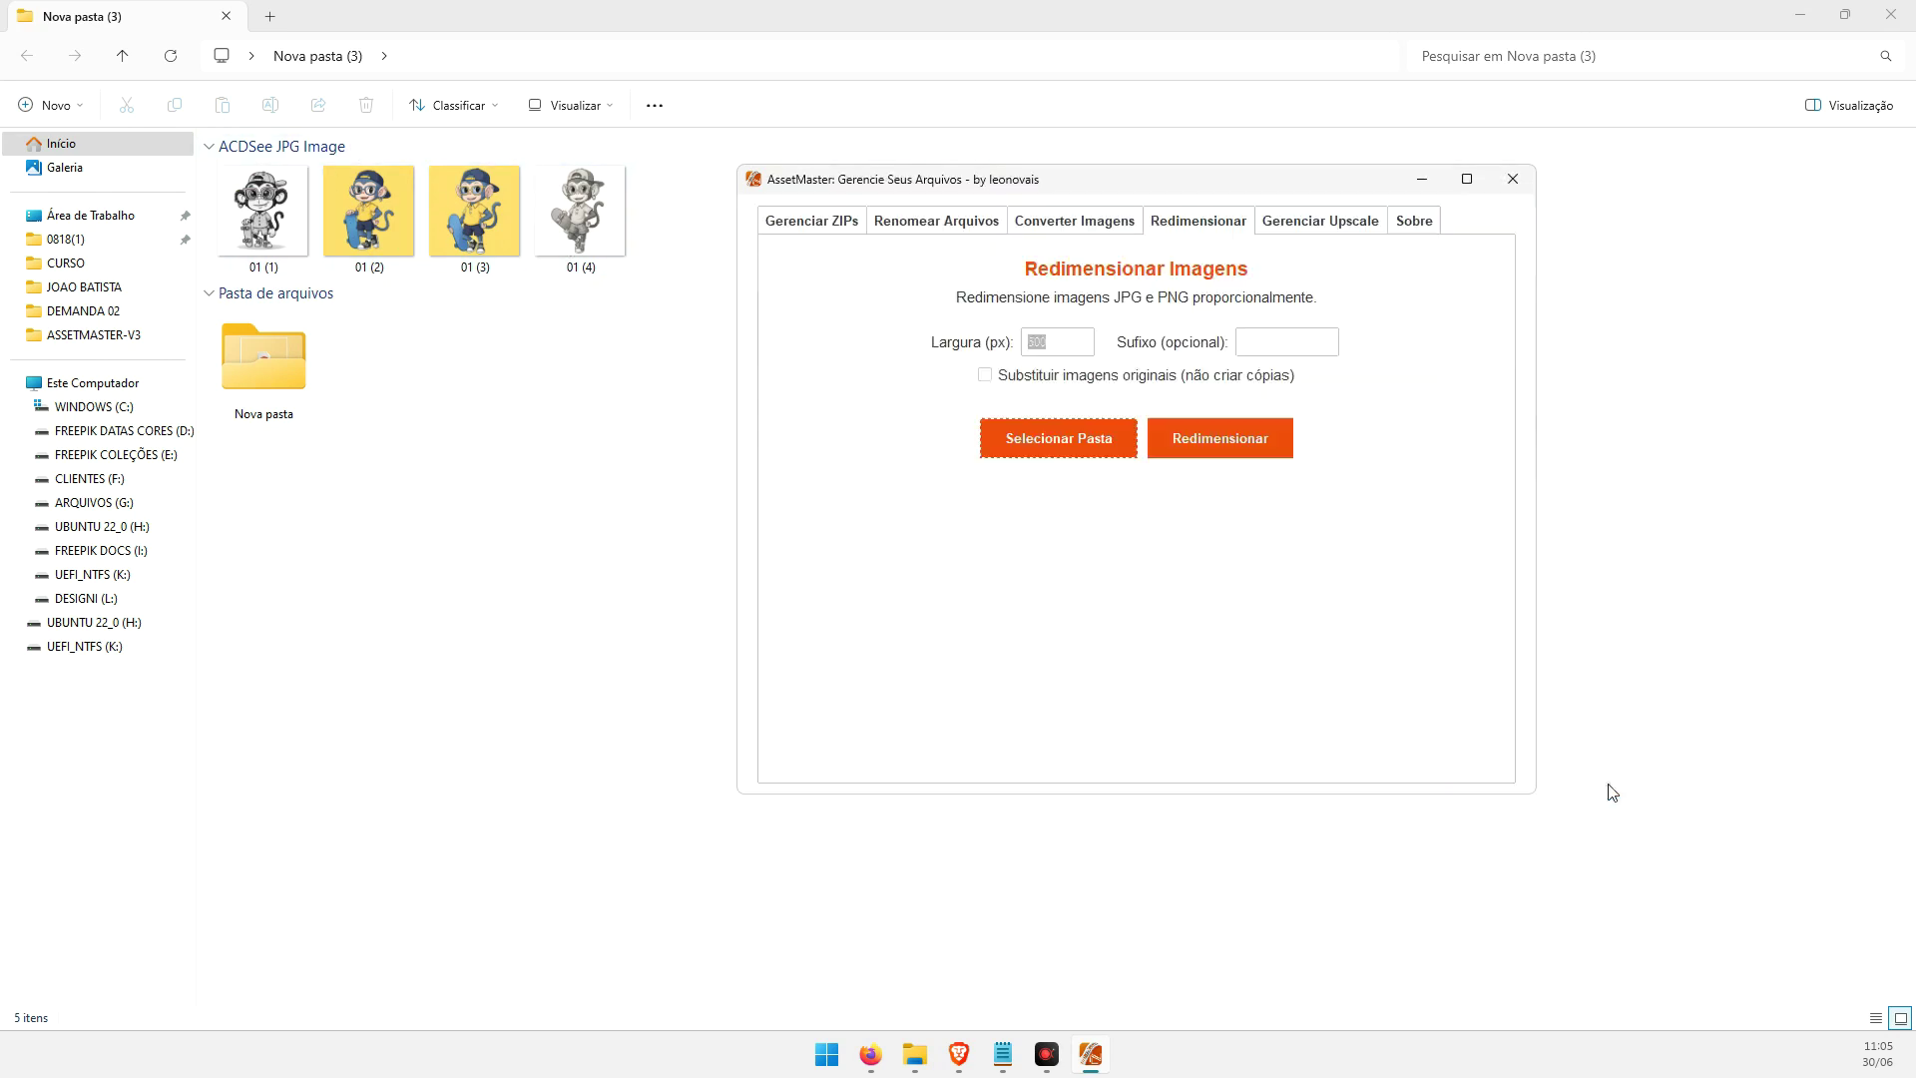
Check that the original mascot image 01 (1) measures 1500 x 1500
double_click(1031, 354)
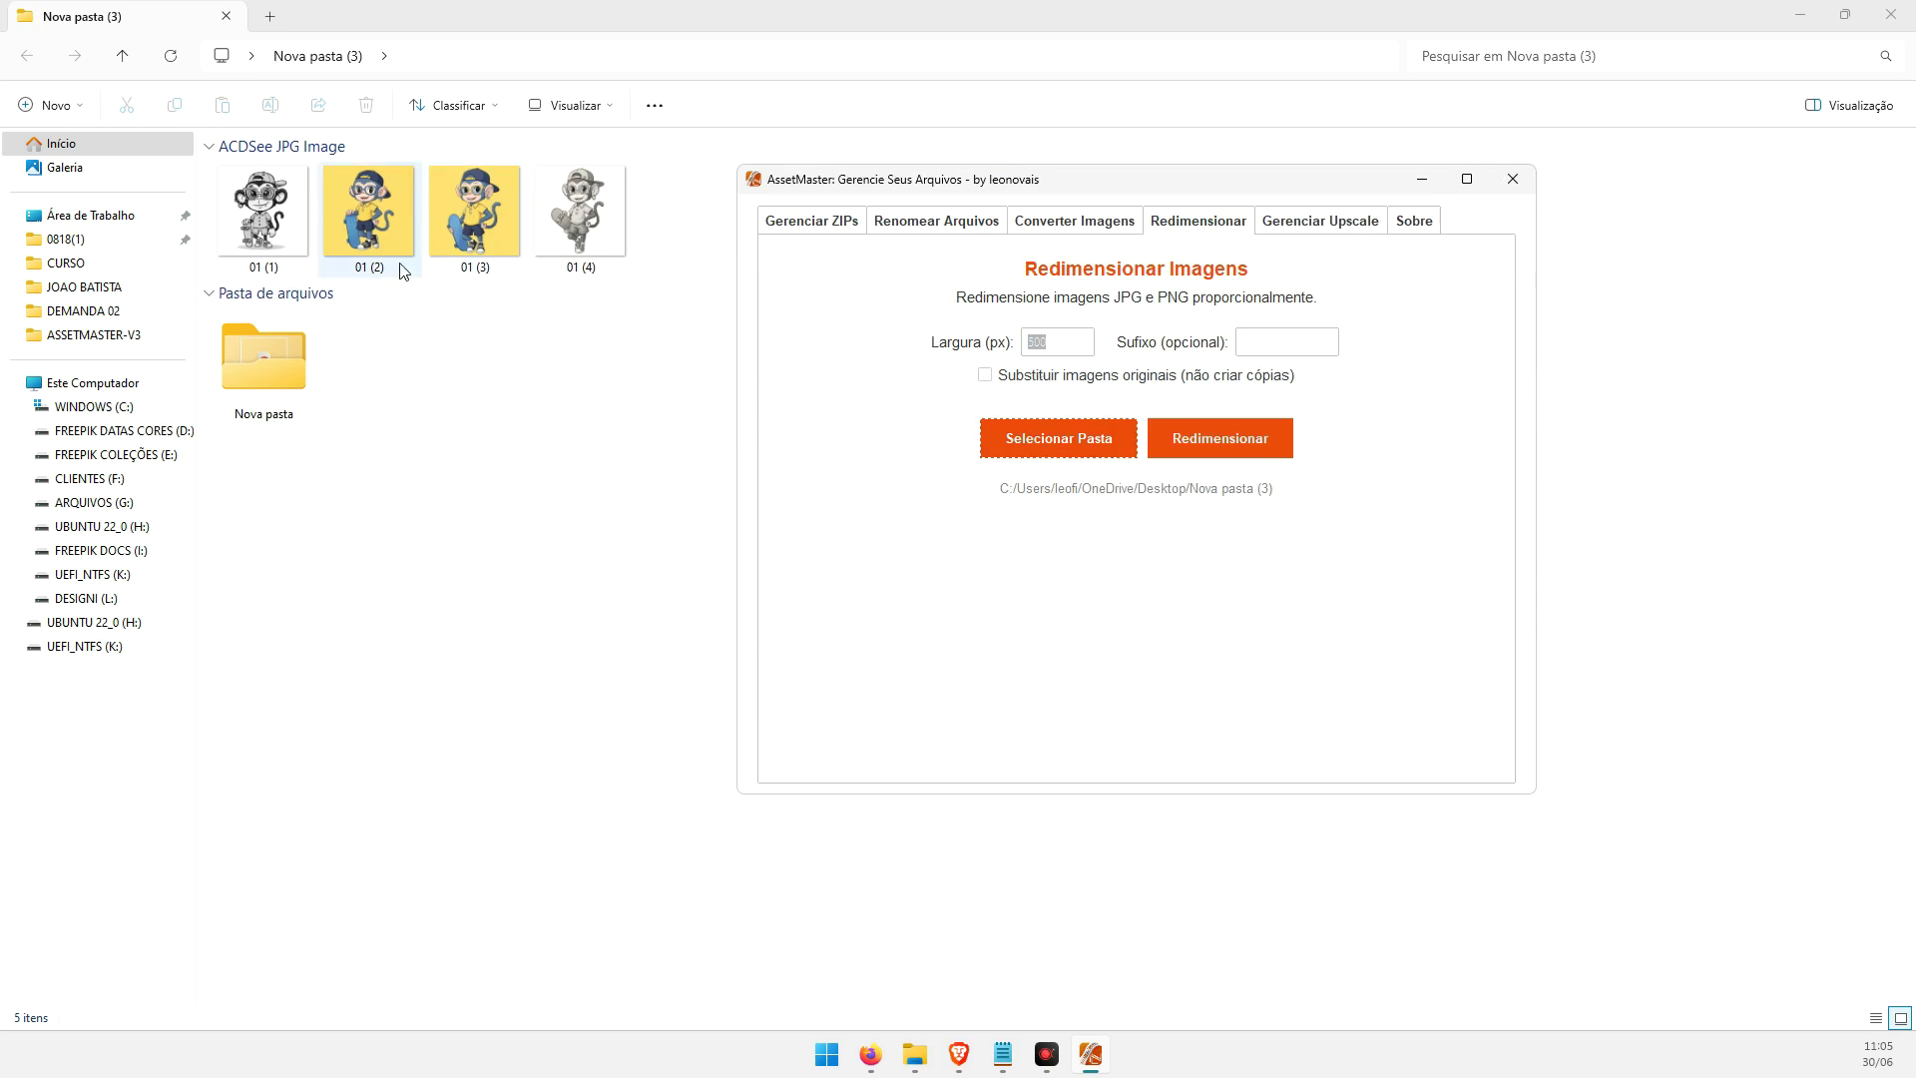
click(424, 367)
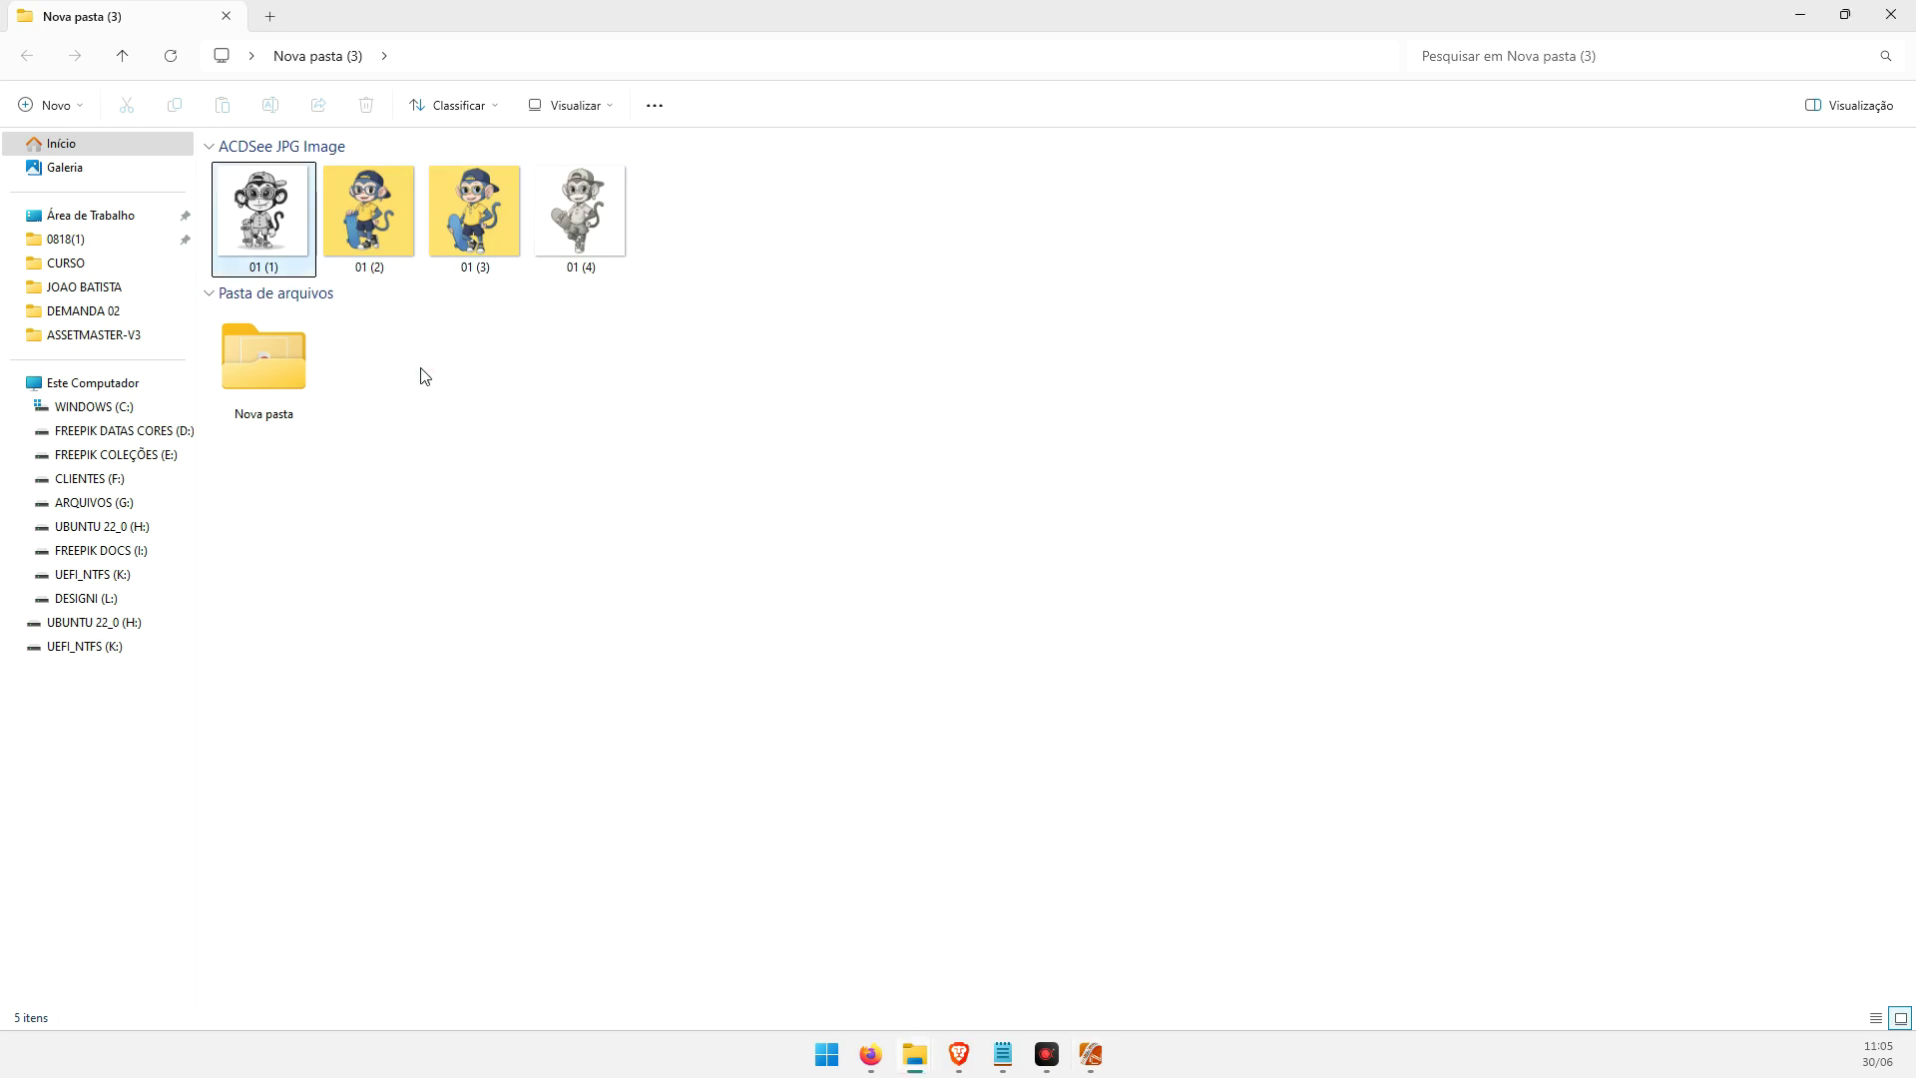
mouse_move(278, 232)
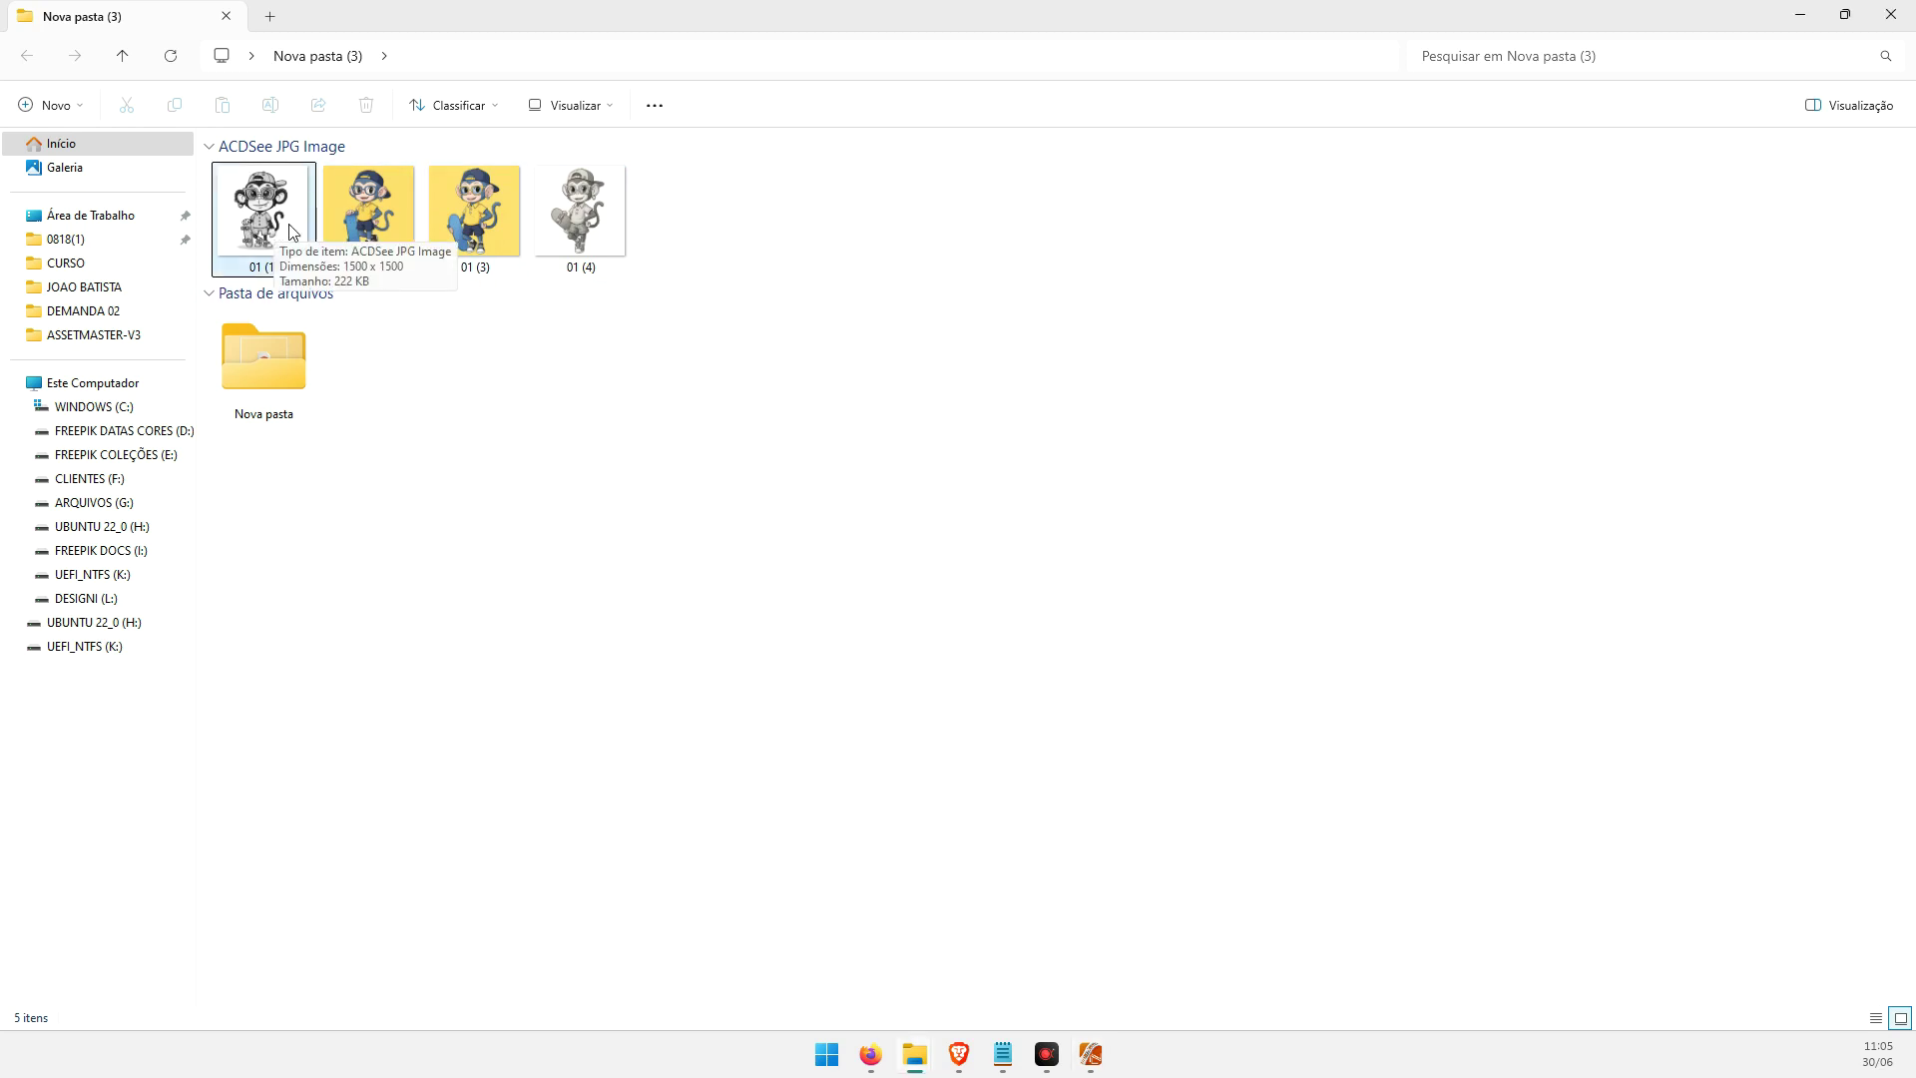
click(1090, 1058)
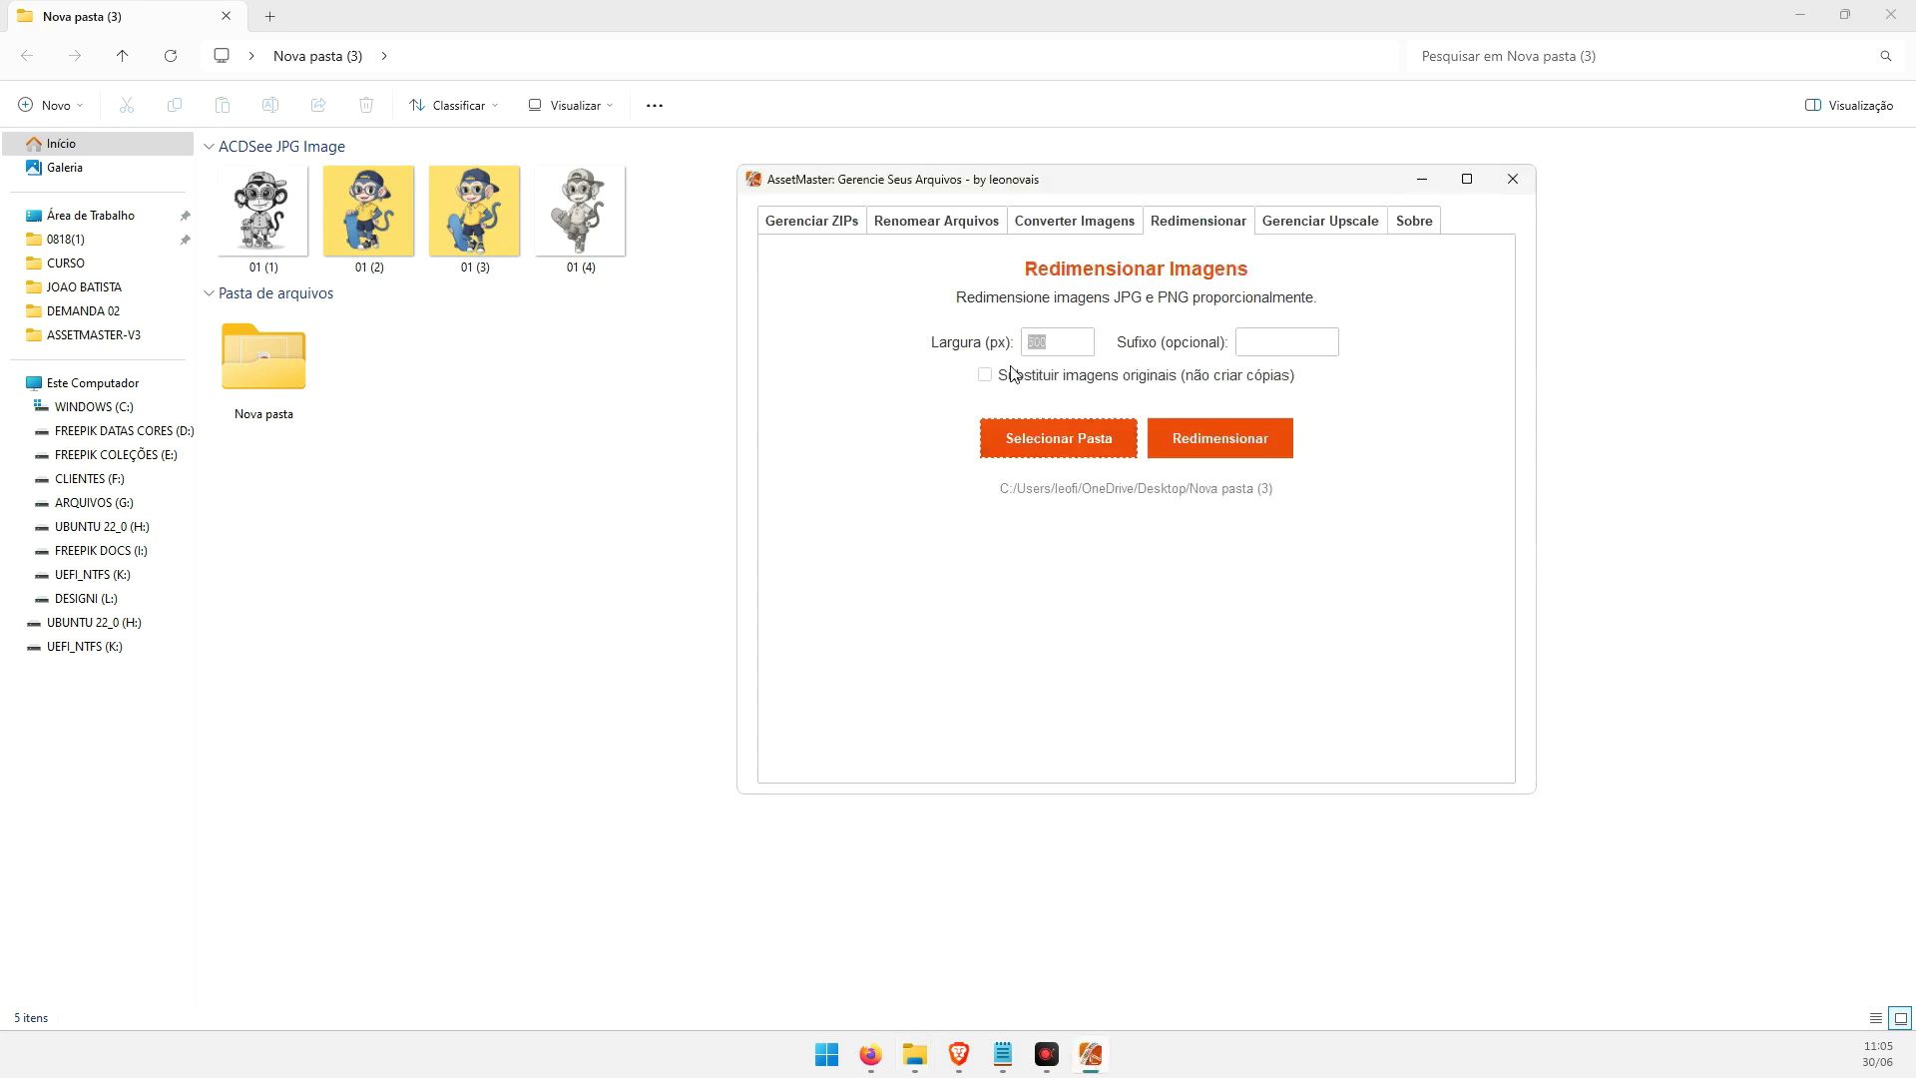
Resize the four mascot images to a width of 1080 px
drag(1054, 342, 951, 329)
text(1080)
click(1190, 451)
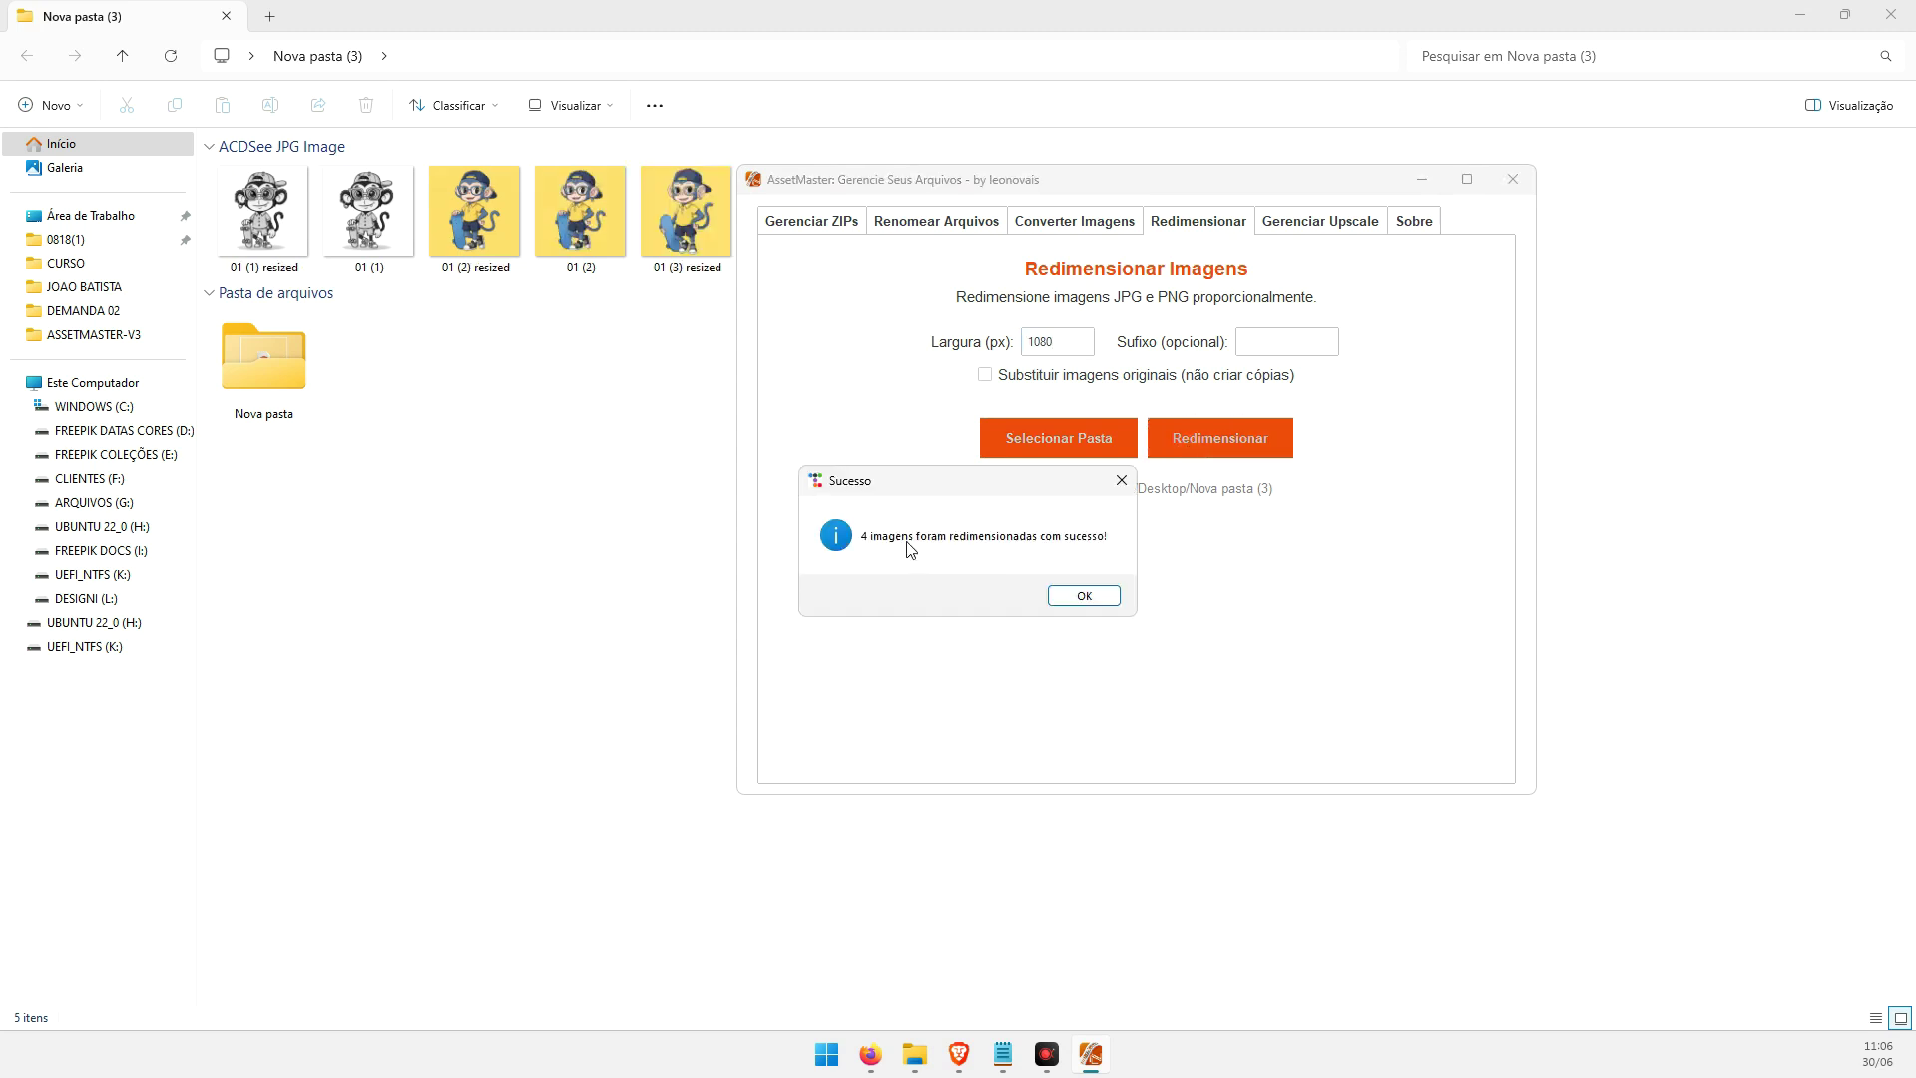
click(1084, 595)
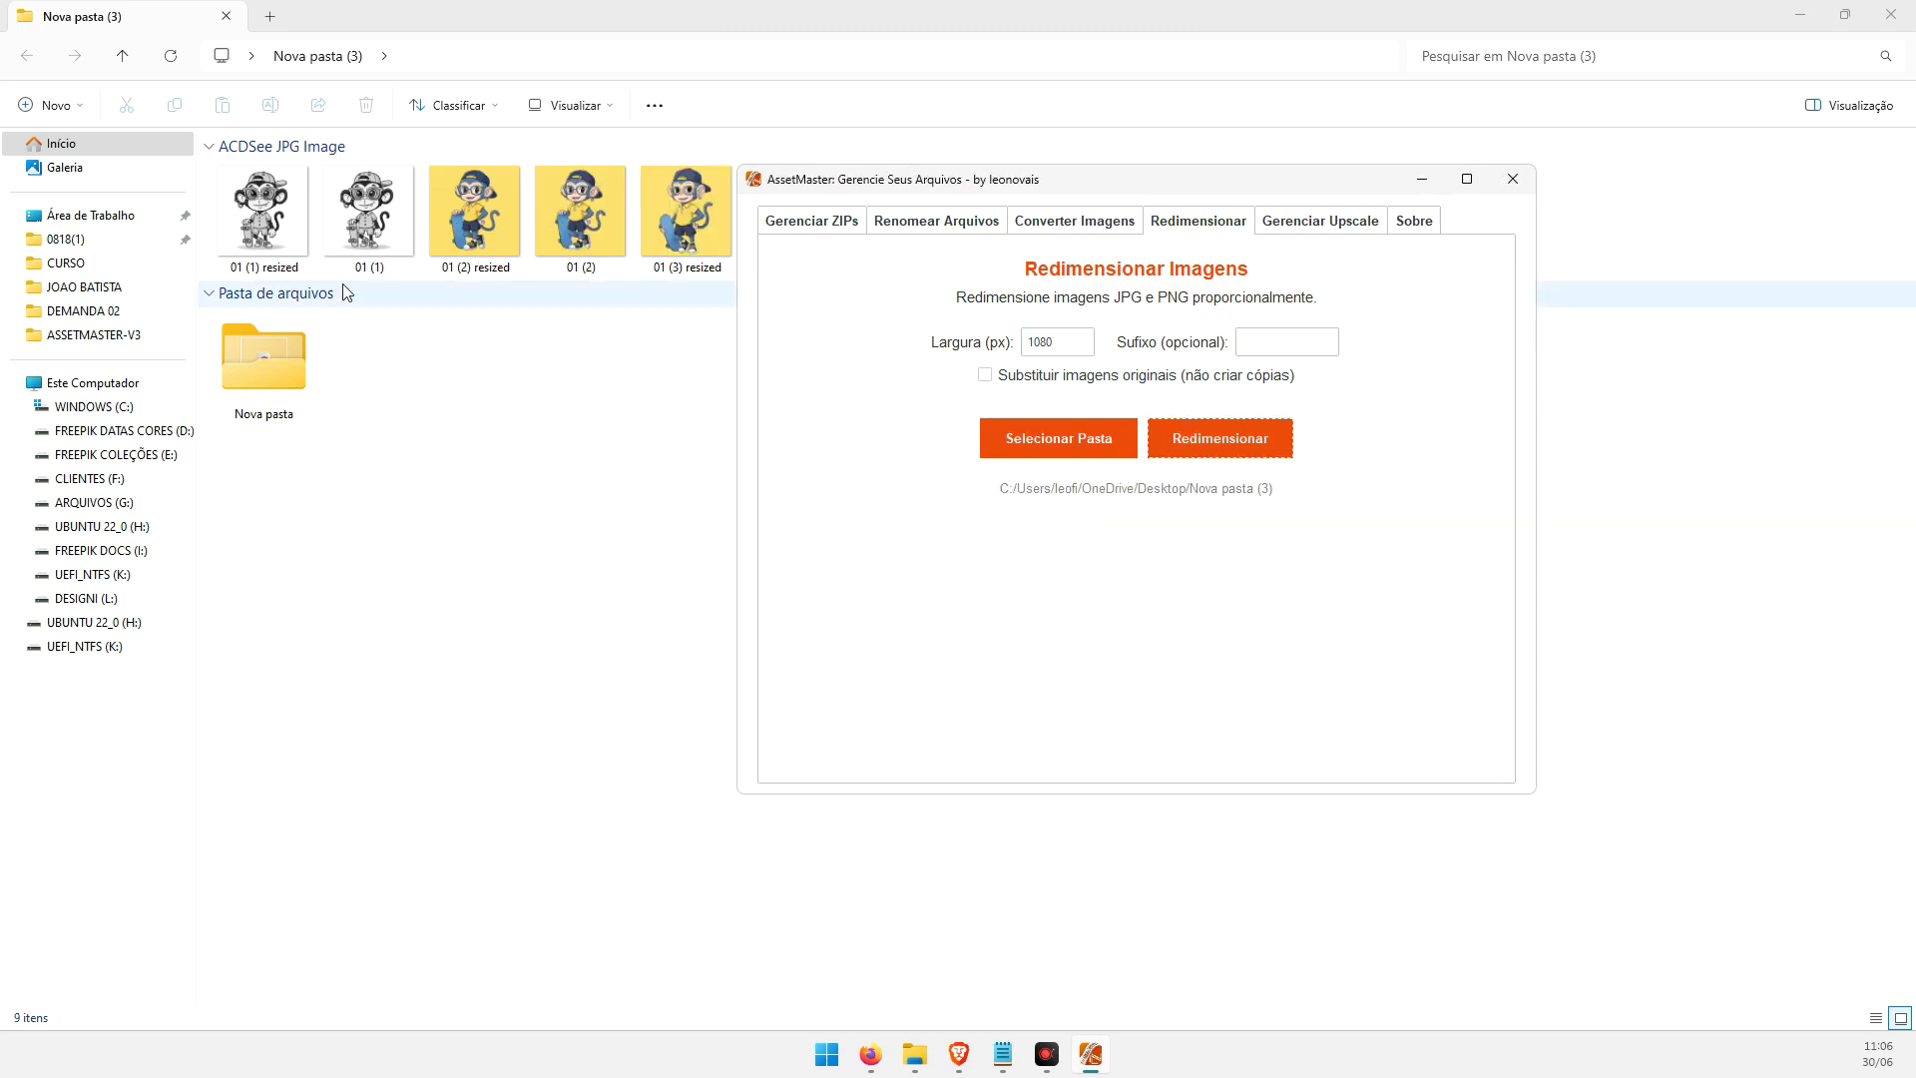
Inspect the new resized copy of 01 (1) in Nova pasta (3)
drag(758, 187, 627, 373)
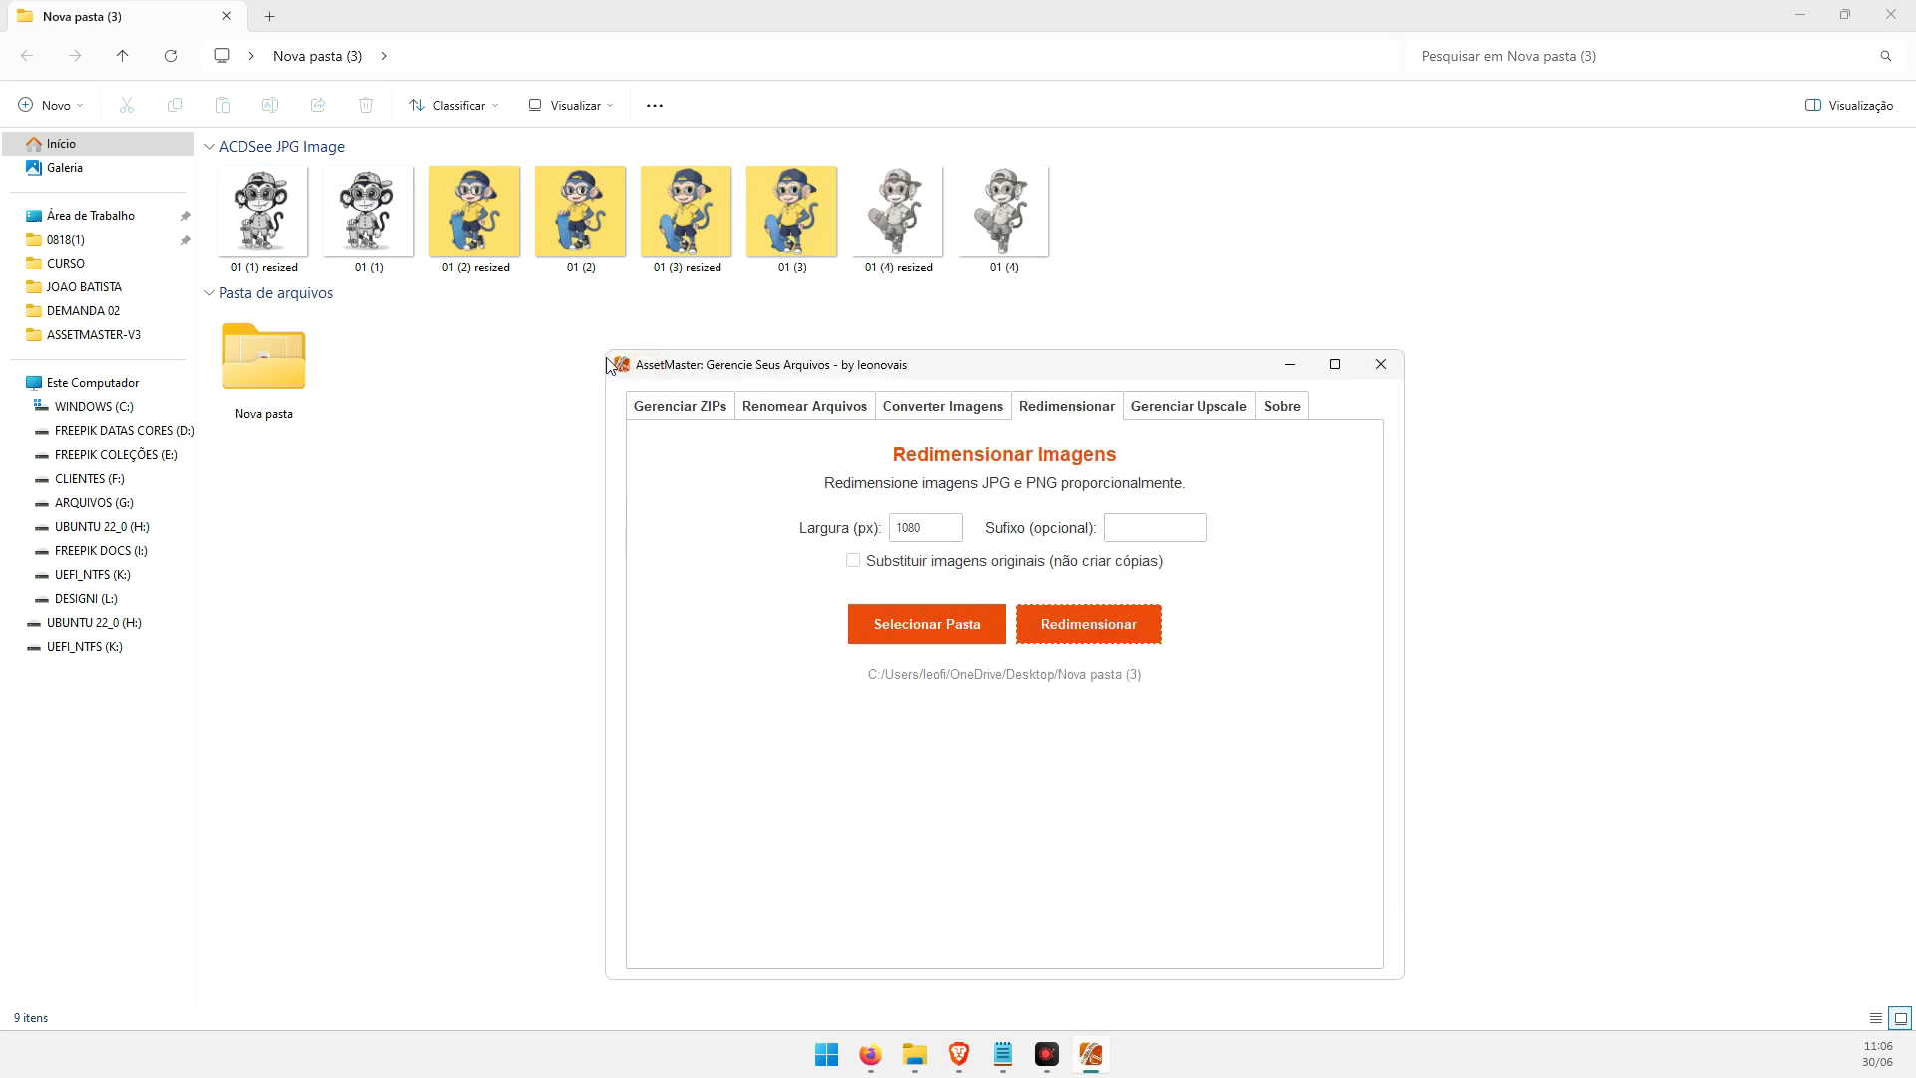
click(256, 234)
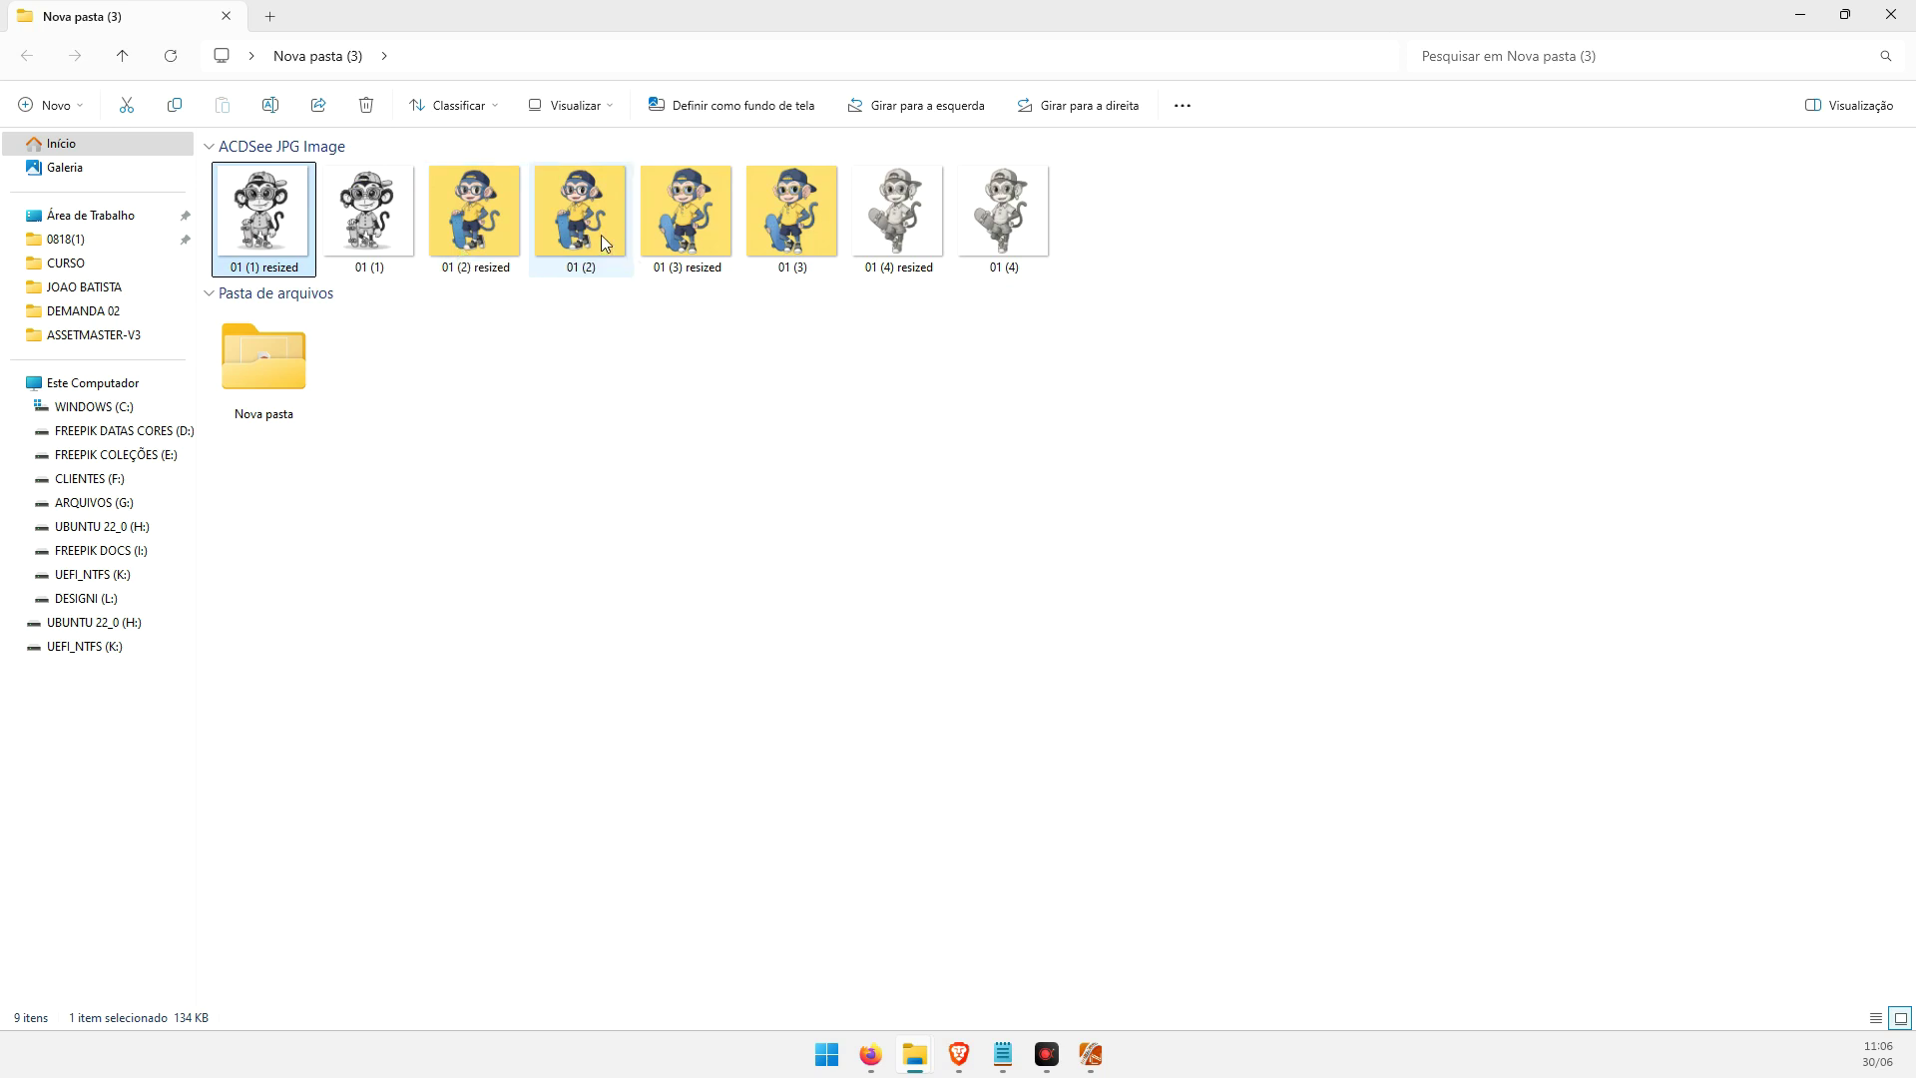
click(1091, 1065)
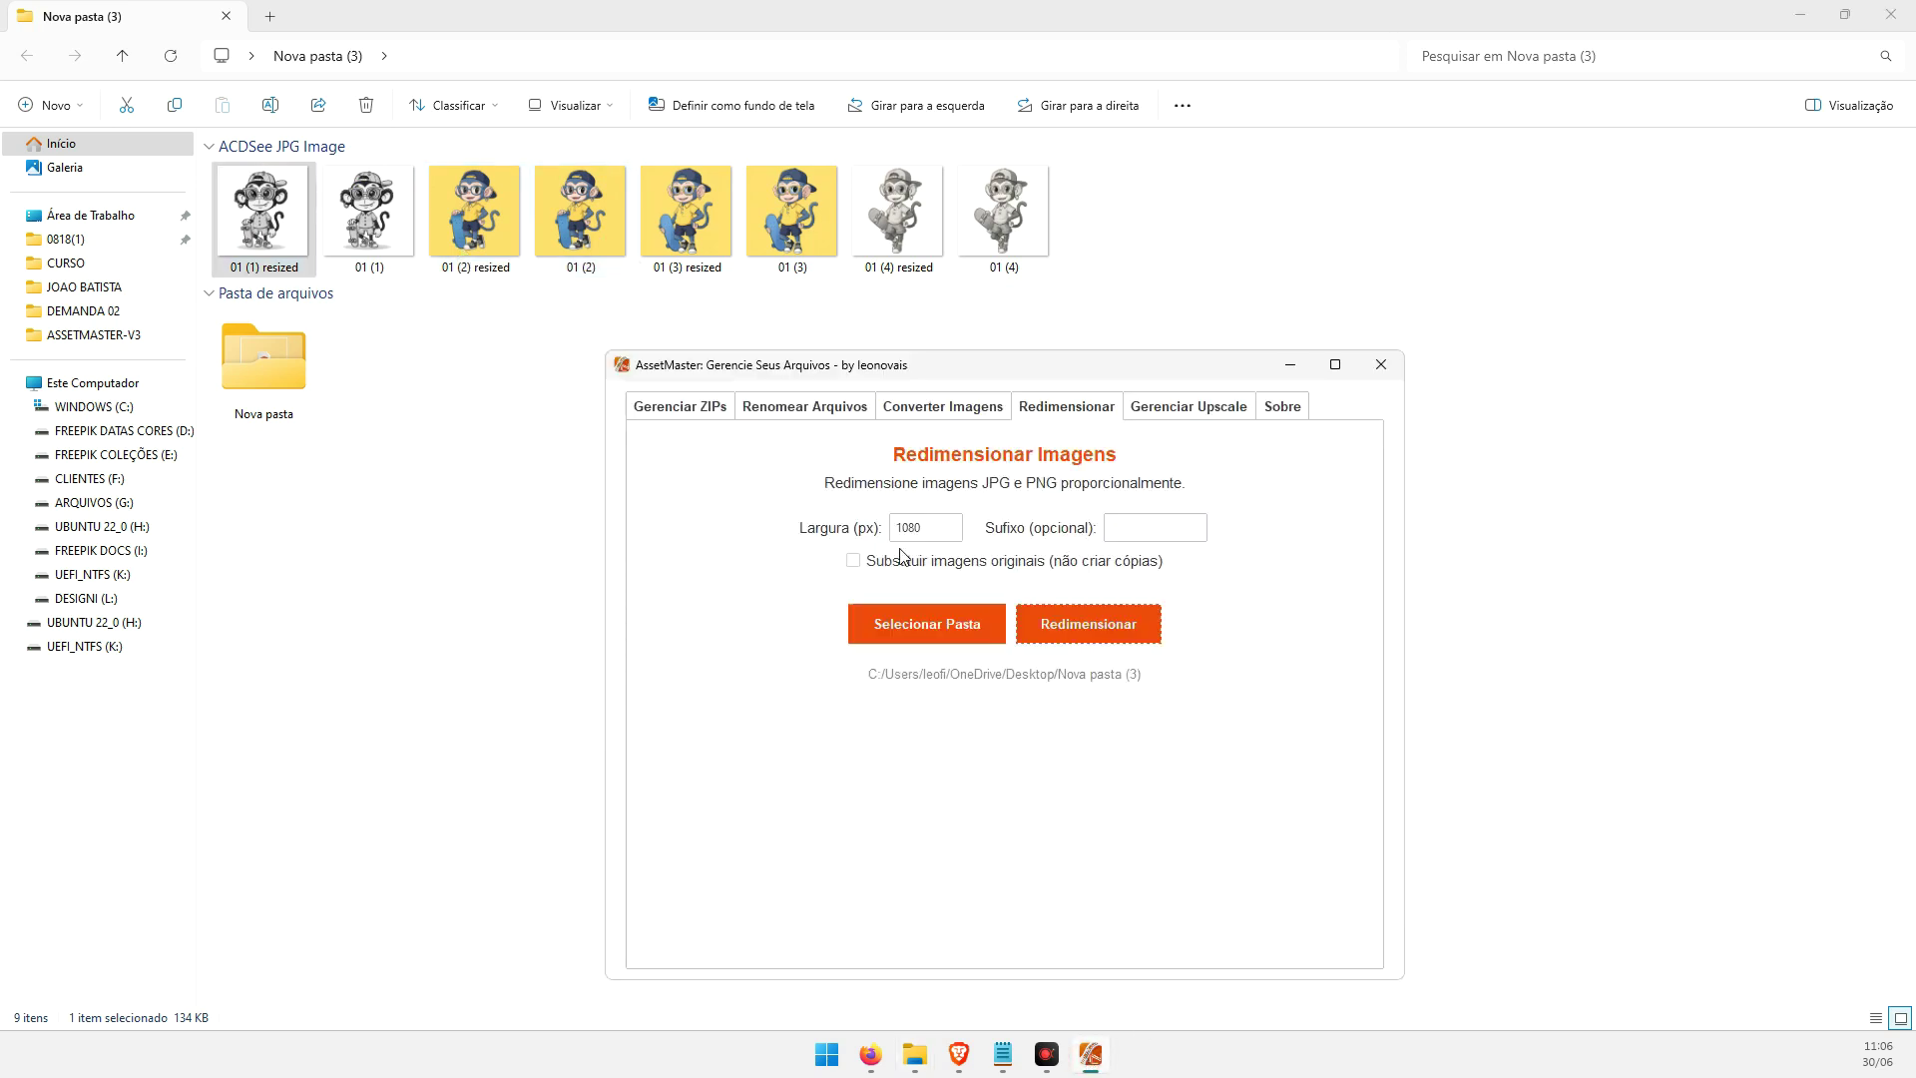
Point Limpeza de Arquivos at Nova pasta (3) with suffix 'resized' and start the cleanup
click(1174, 400)
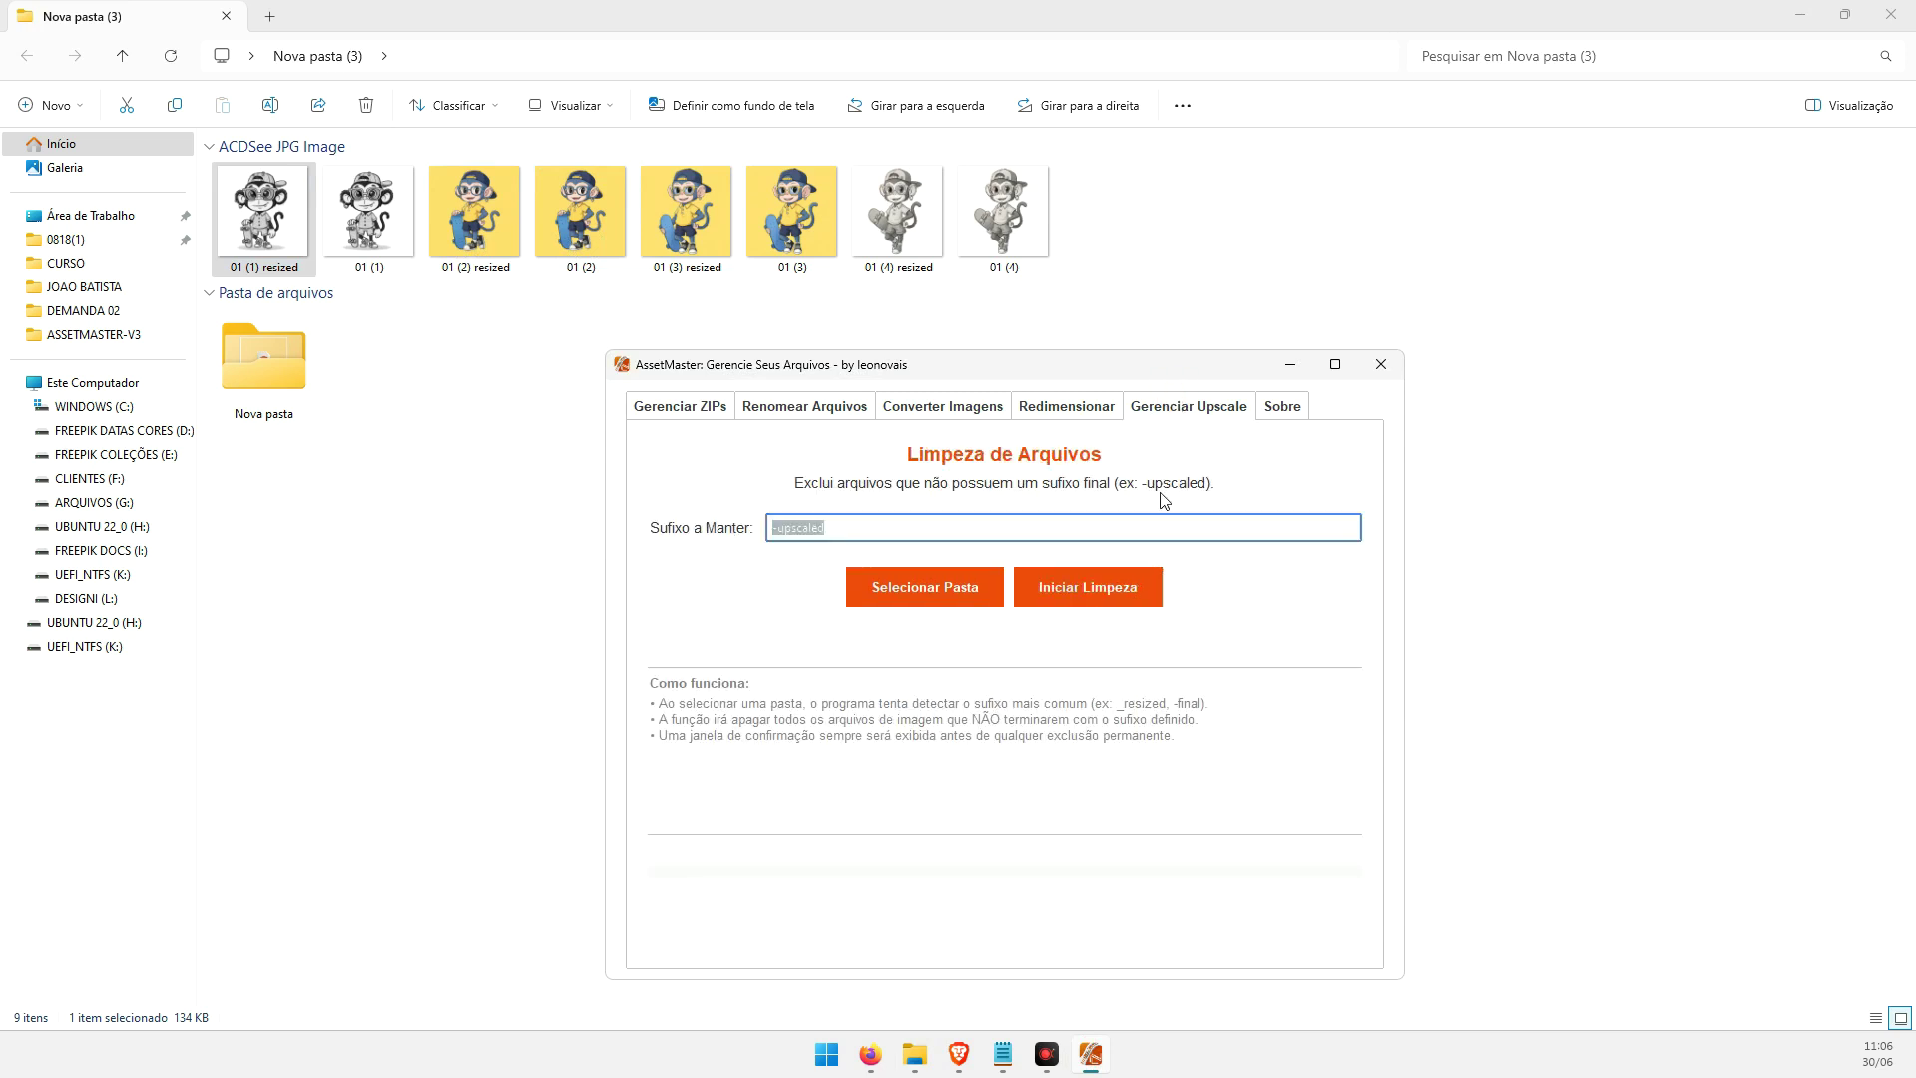
click(298, 267)
click(948, 602)
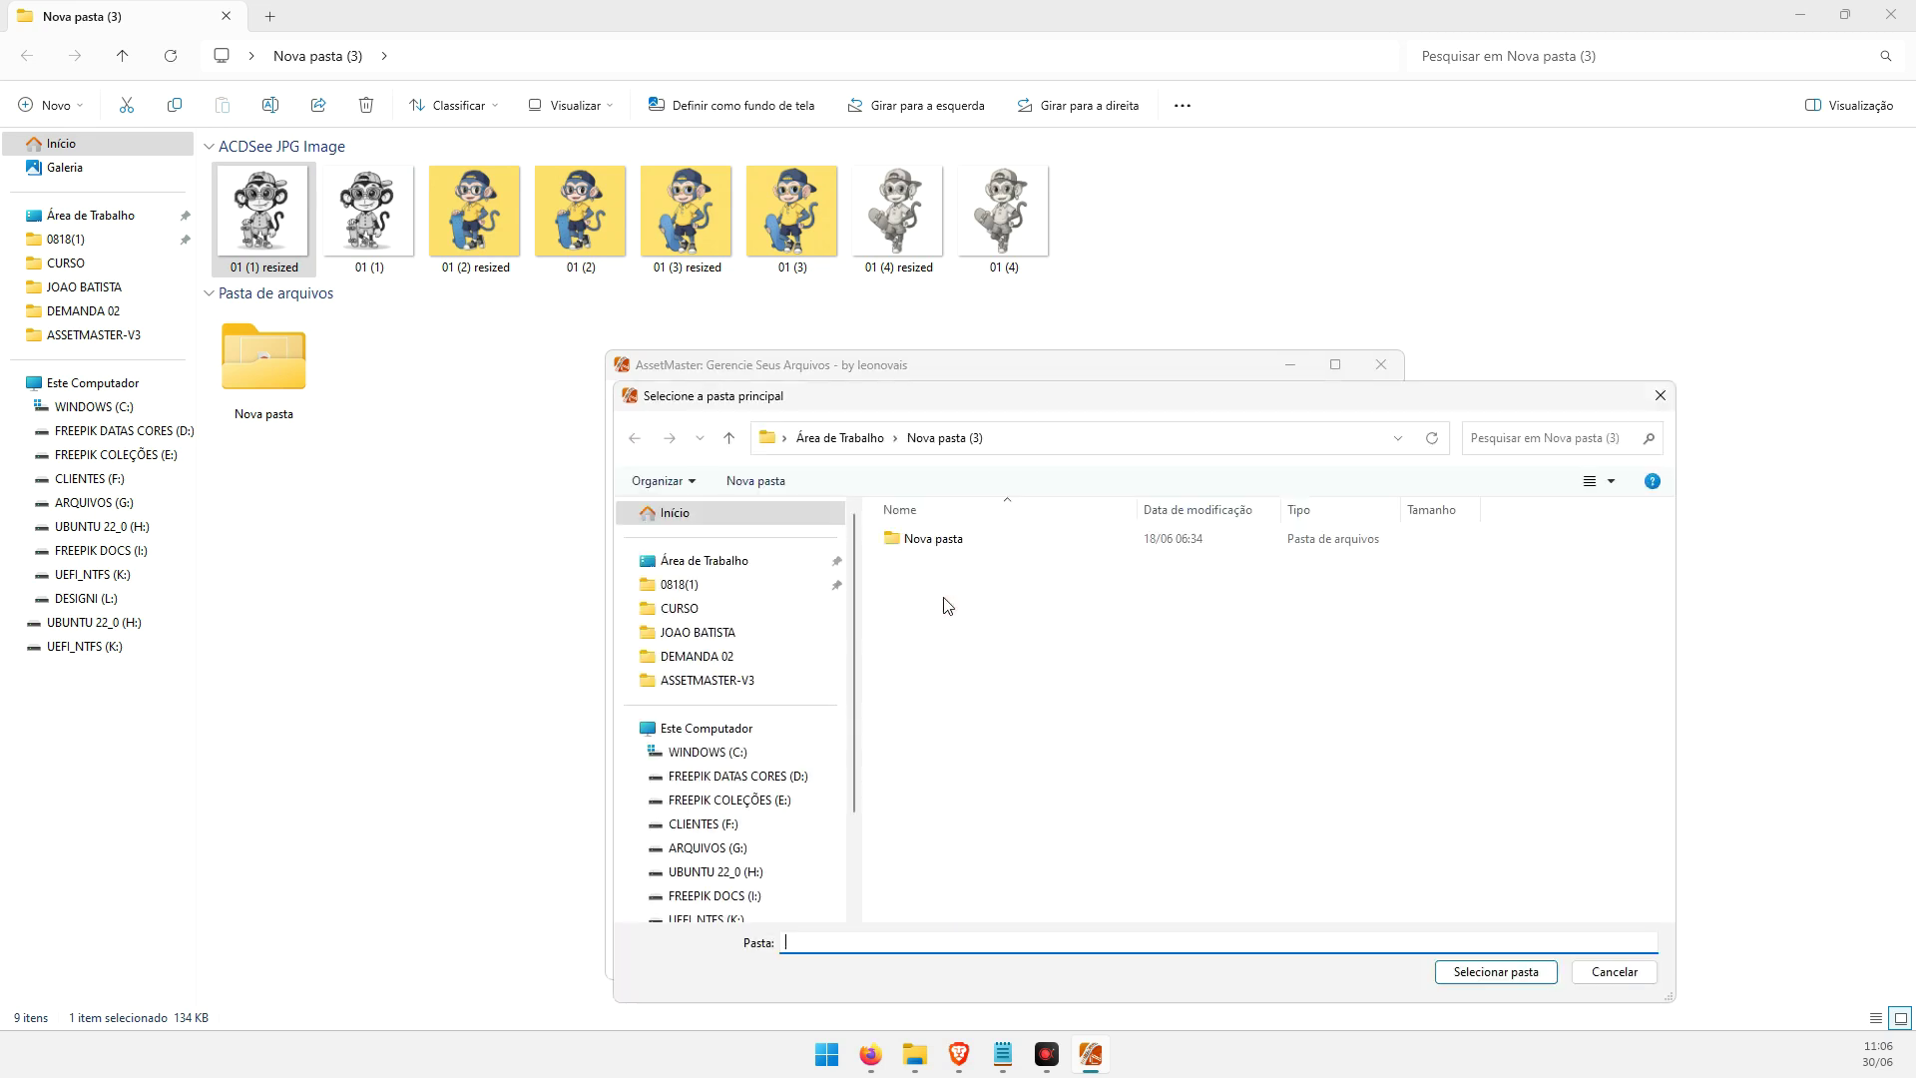
click(1483, 972)
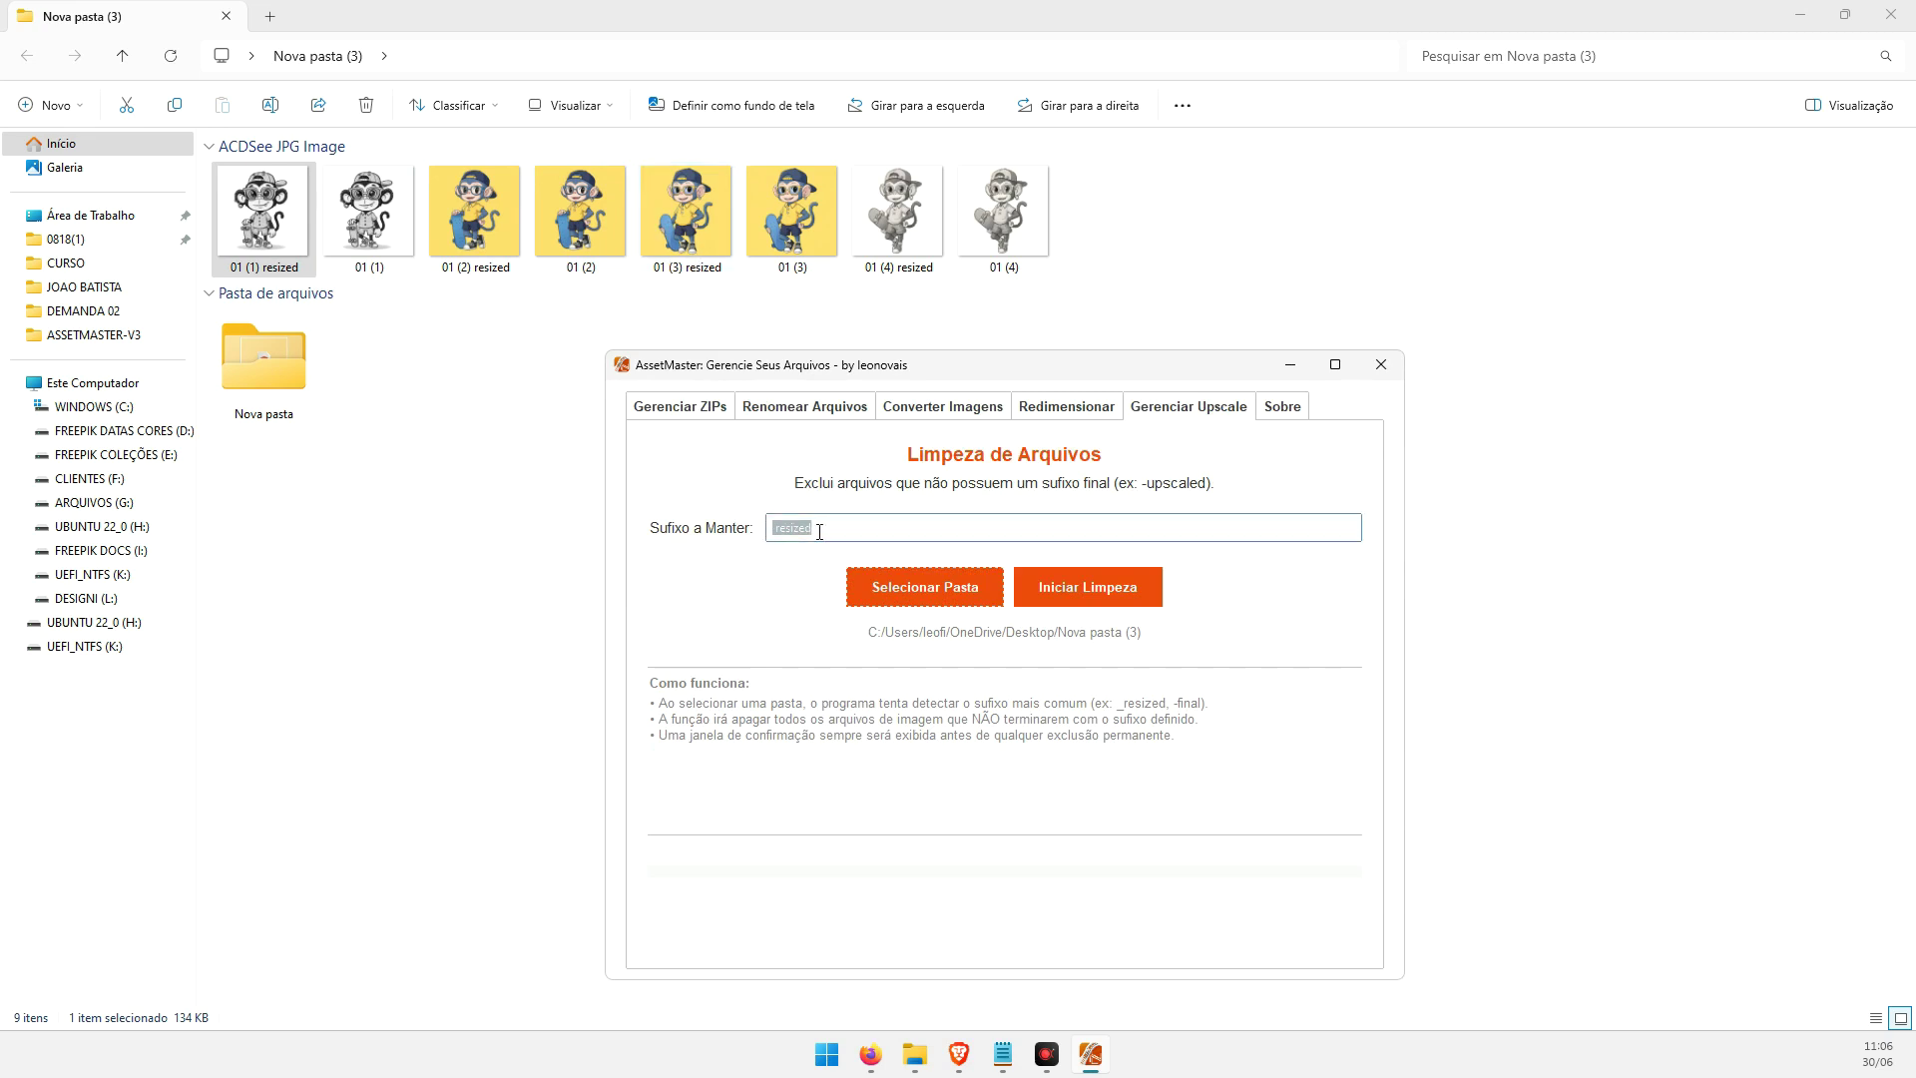
click(287, 273)
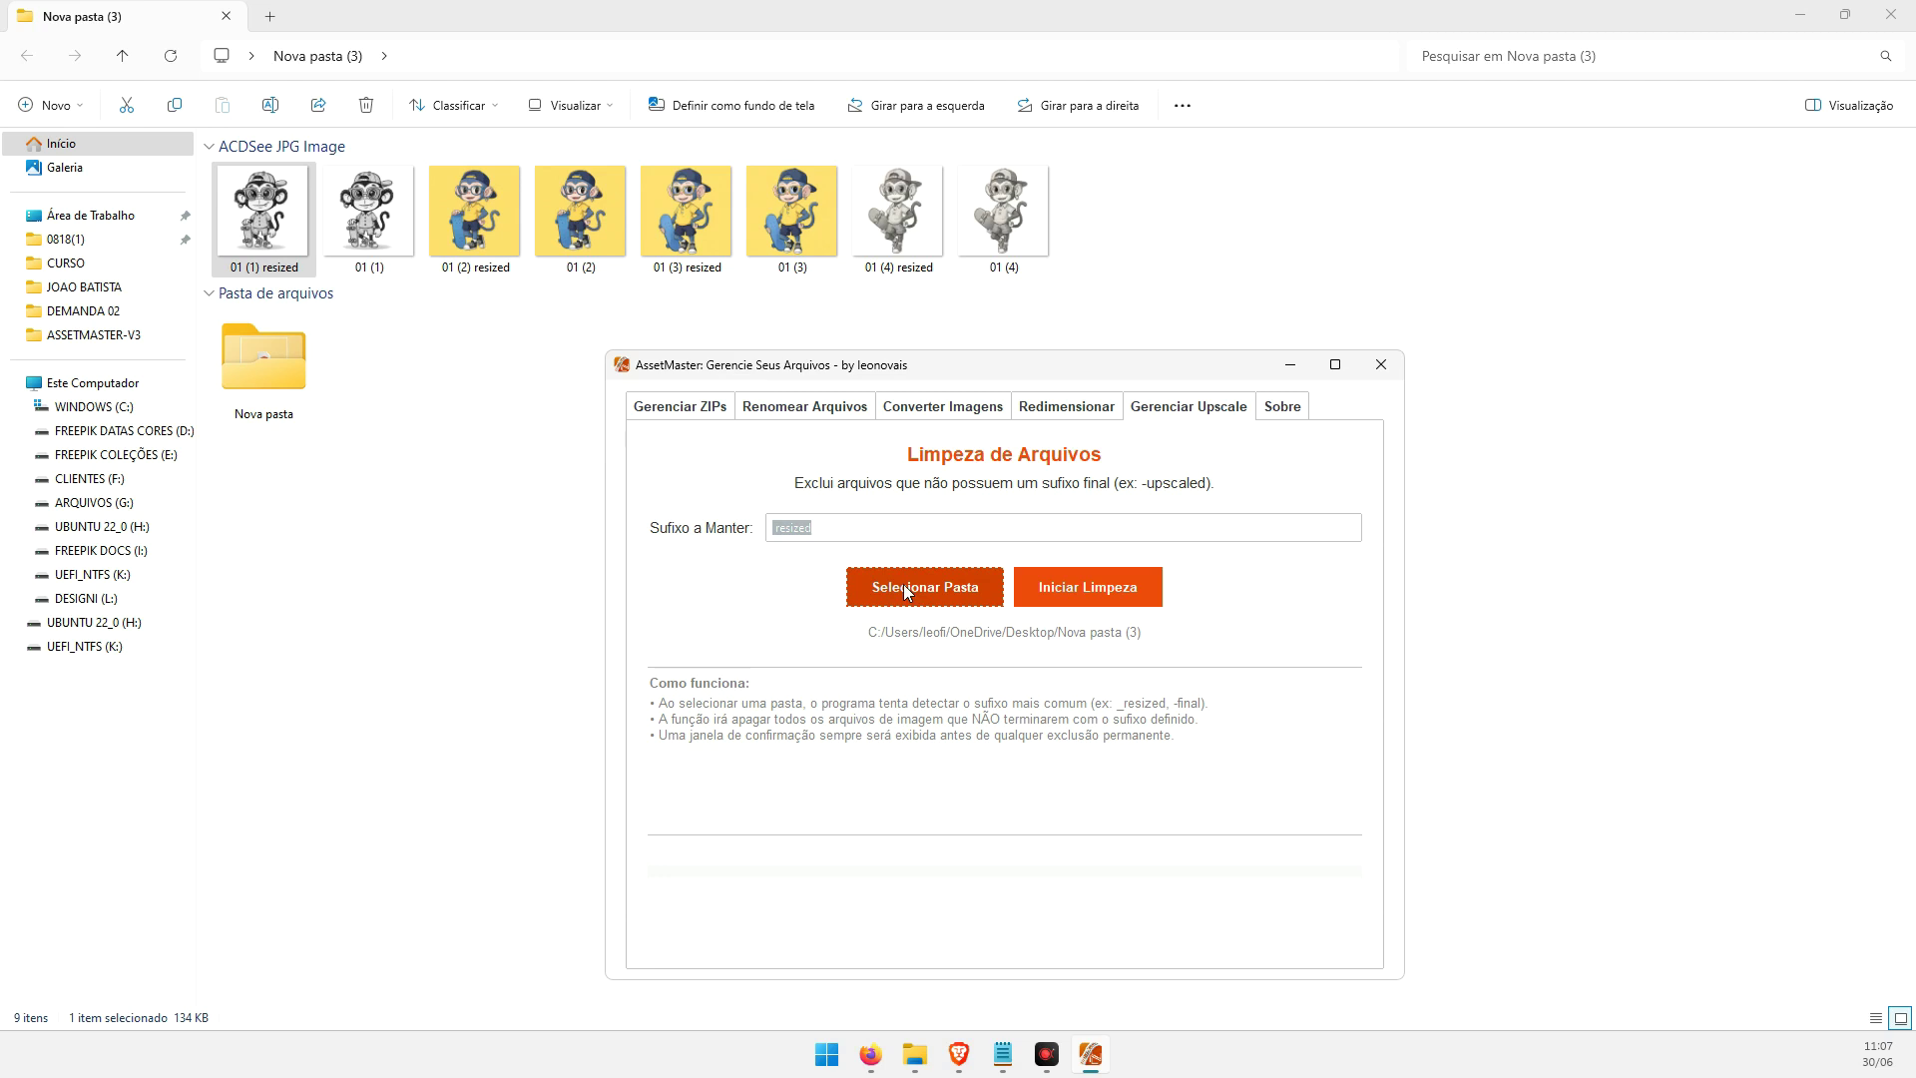
click(1097, 596)
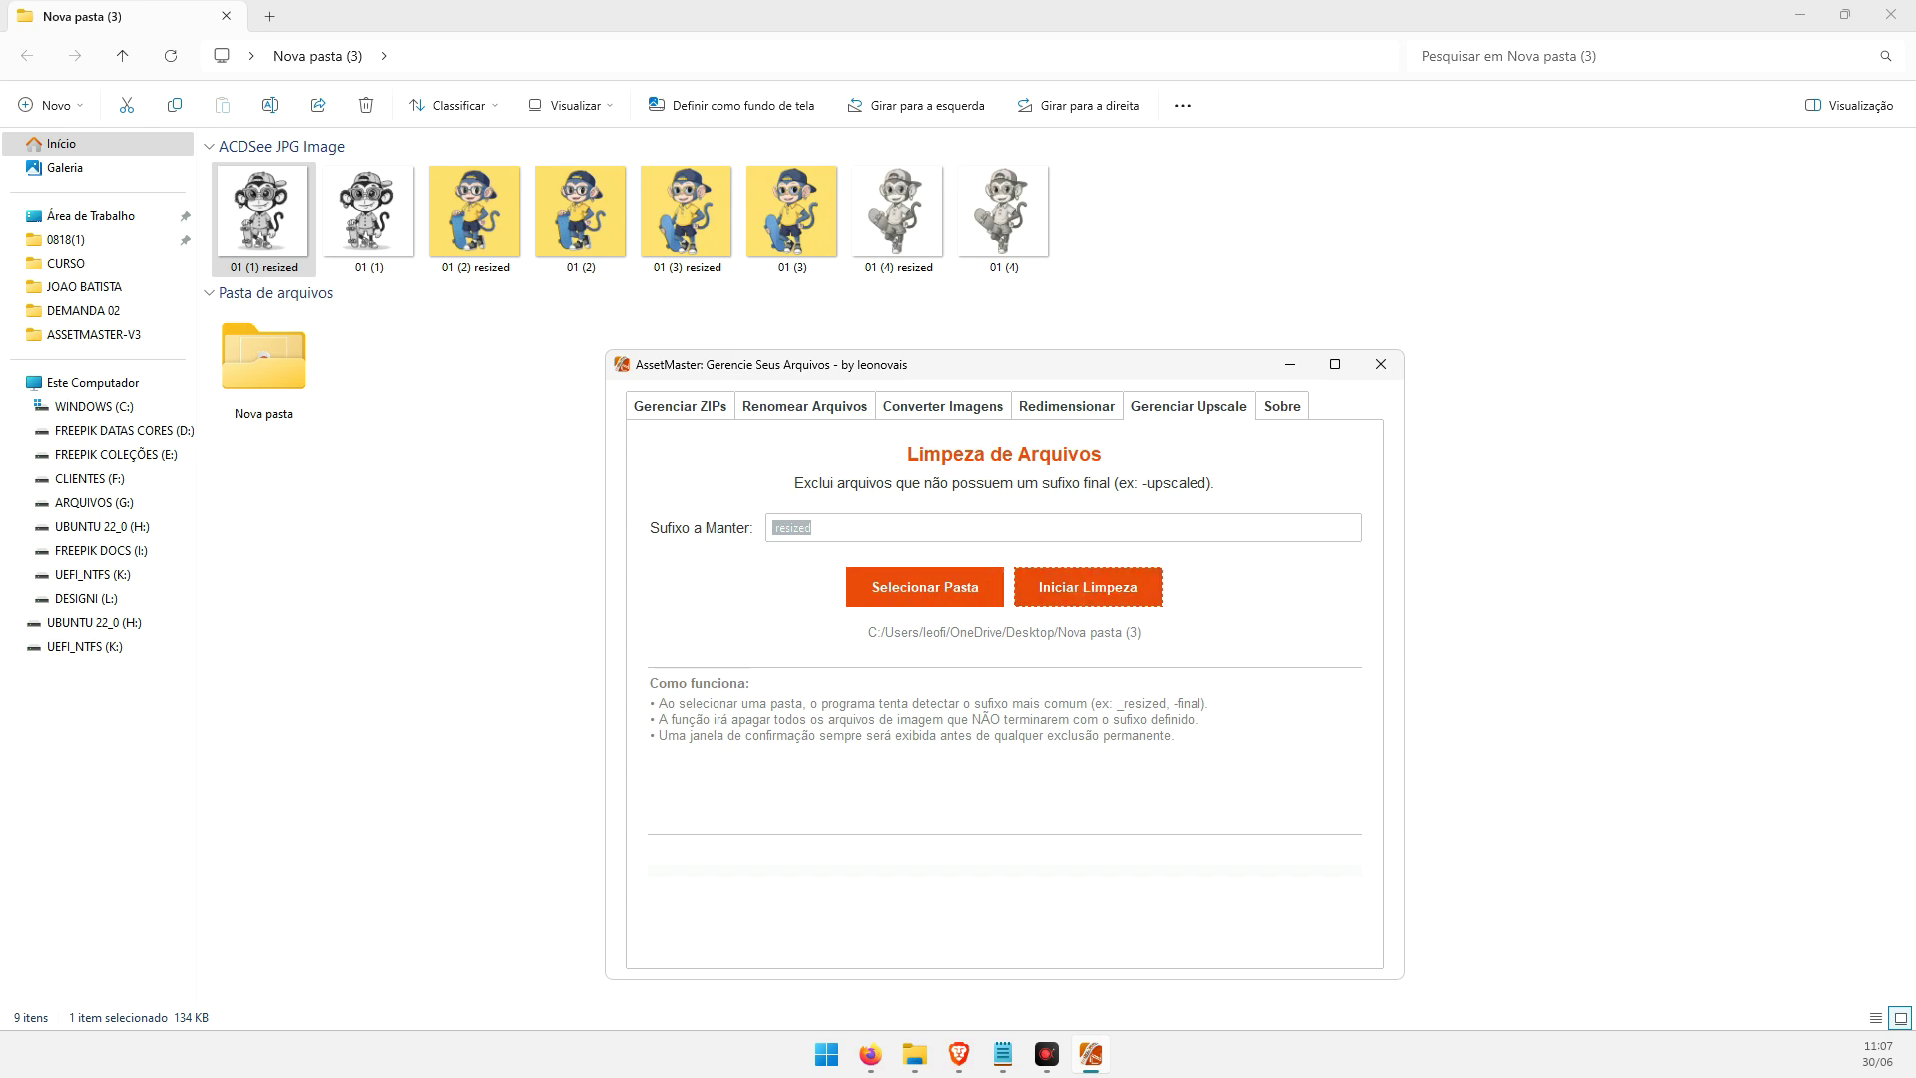
Confirm the deletion of the four original mascot images and dismiss the cleanup summary showing 0 errors
drag(1915, 40, 1397, 133)
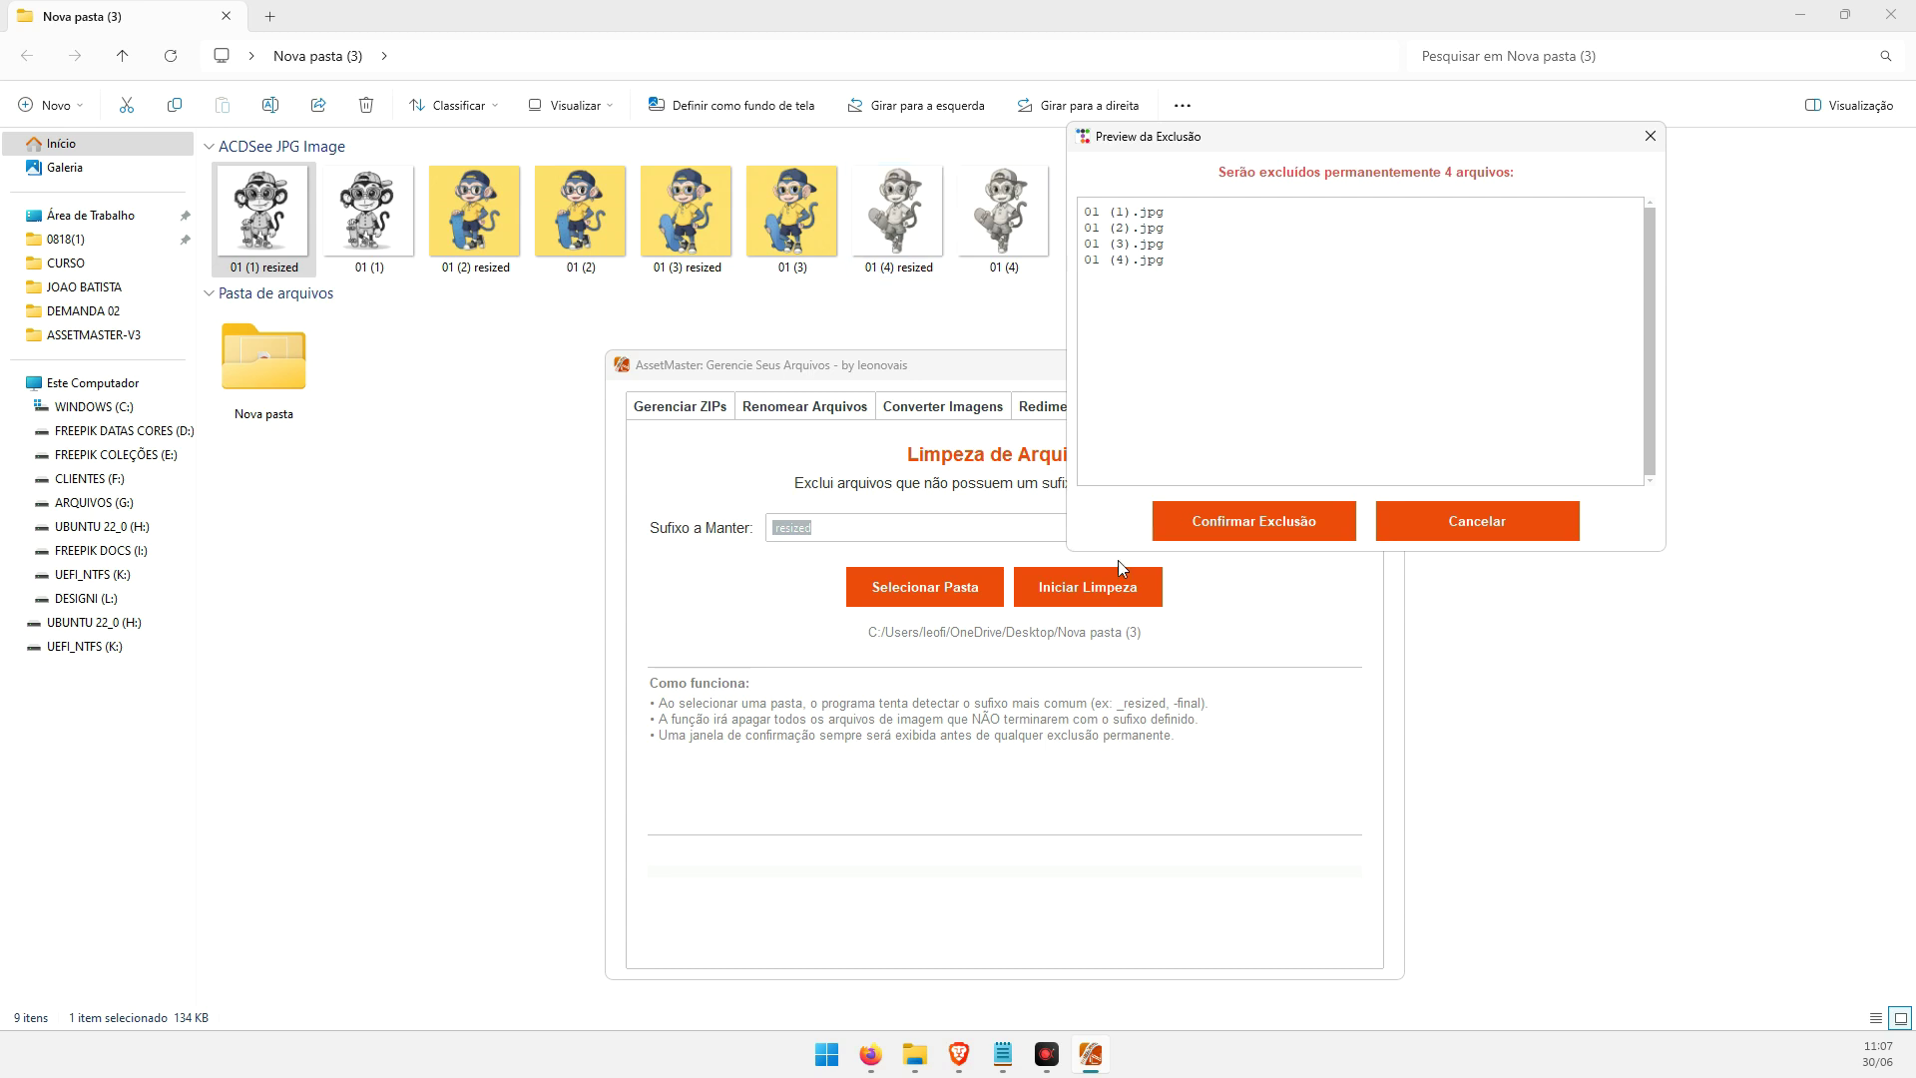
click(1207, 519)
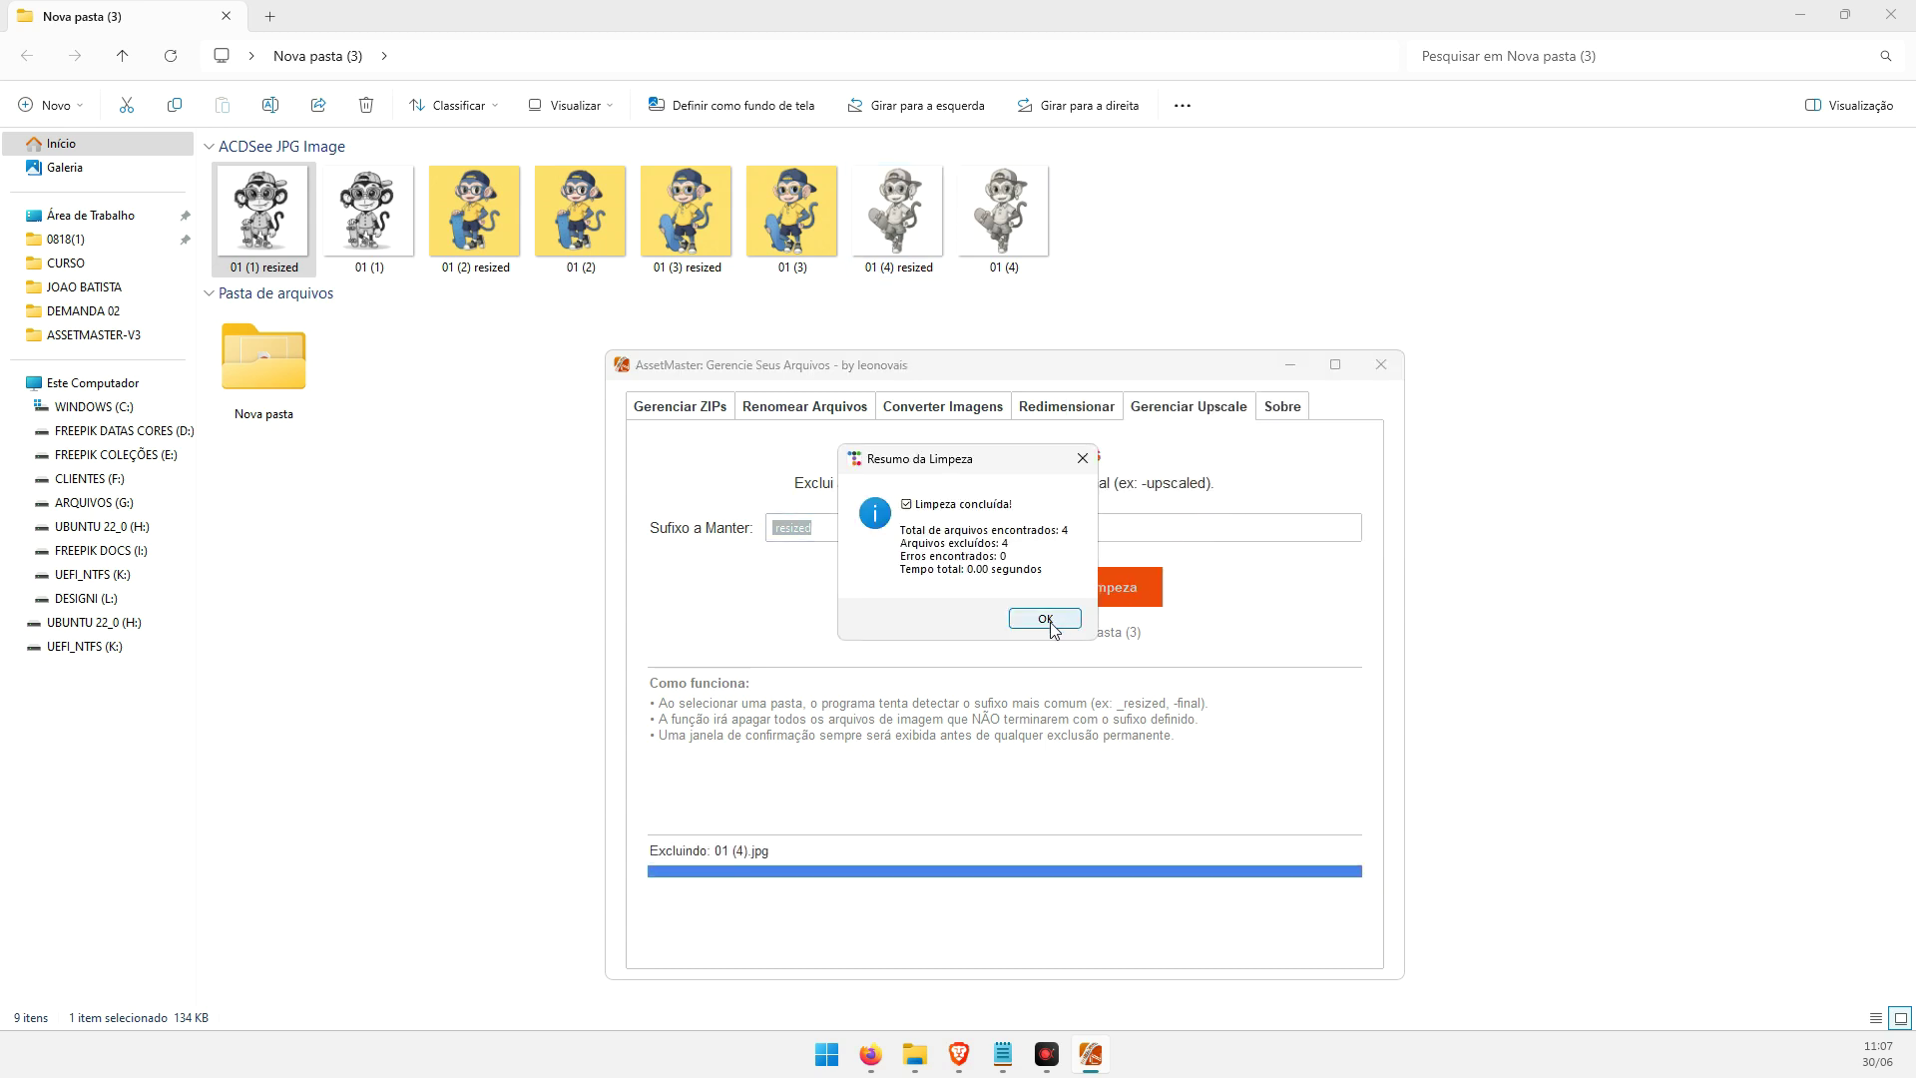
click(1045, 619)
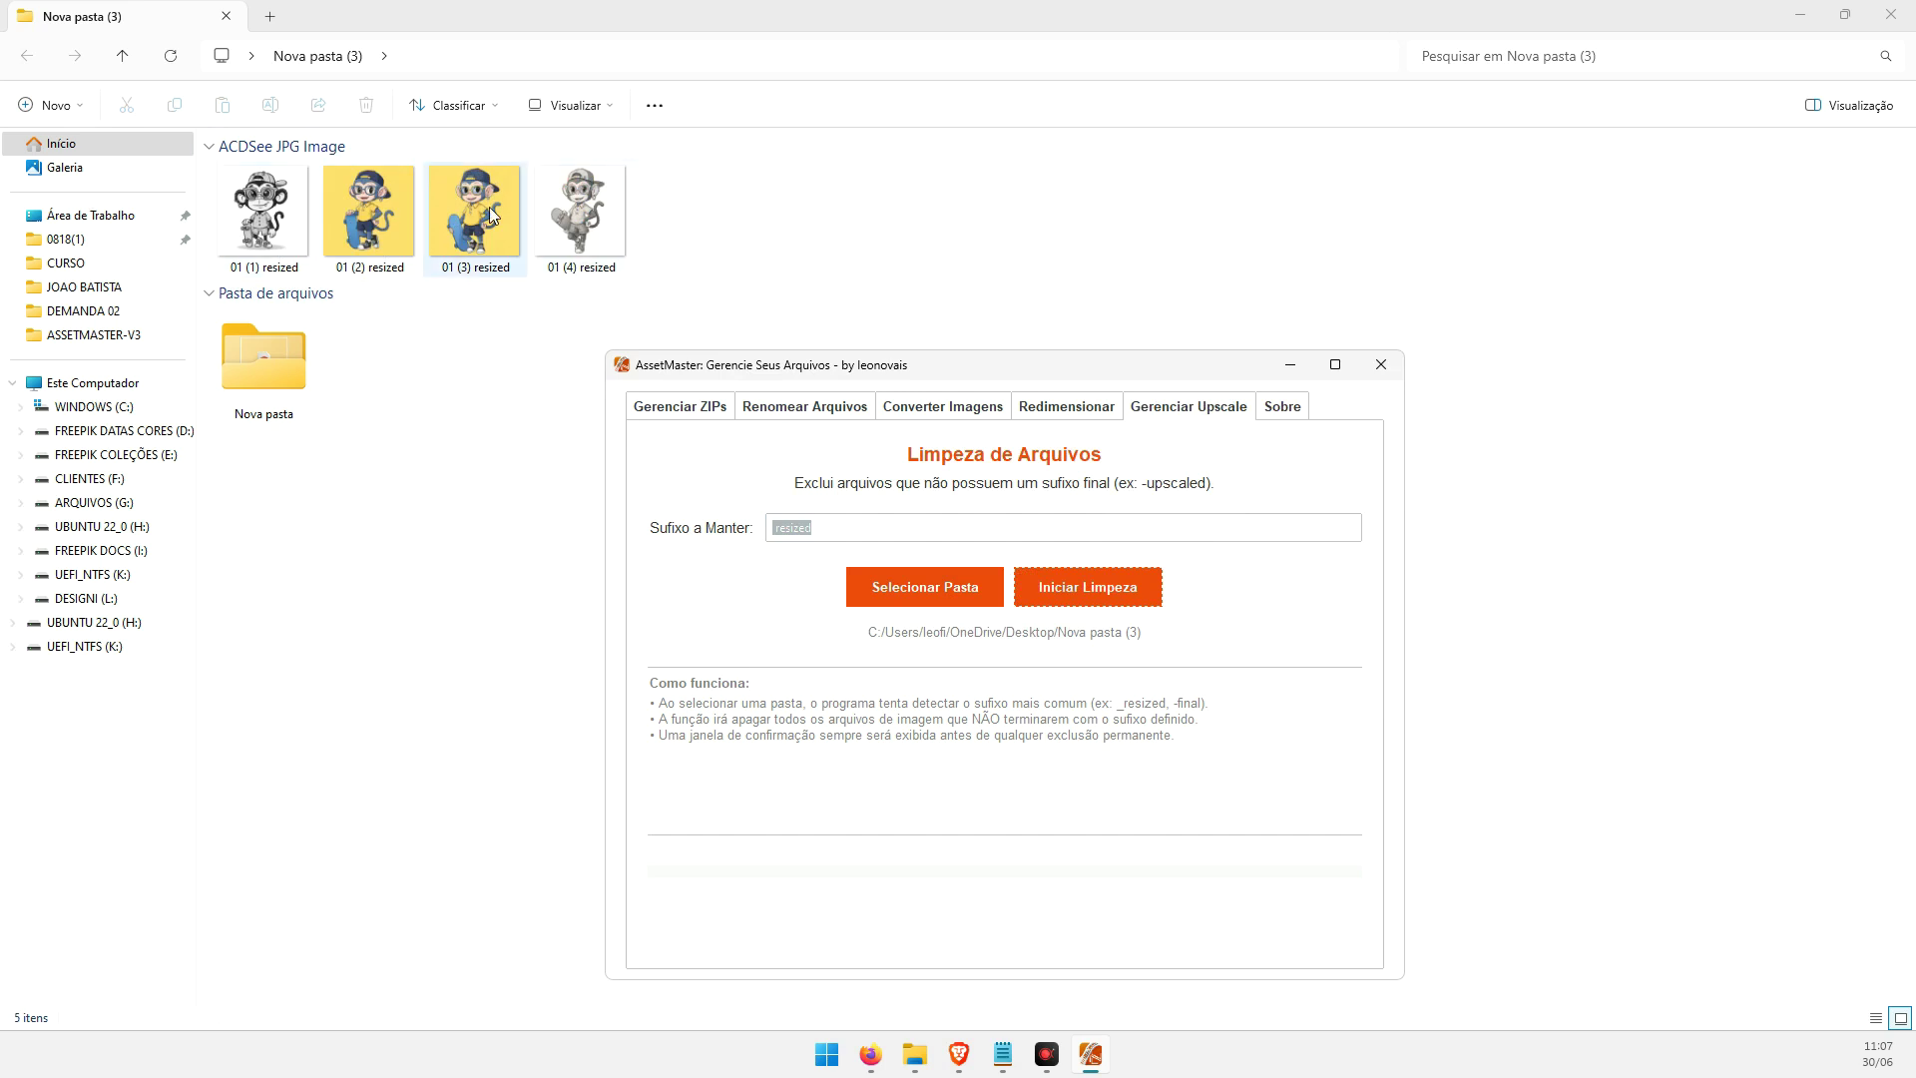